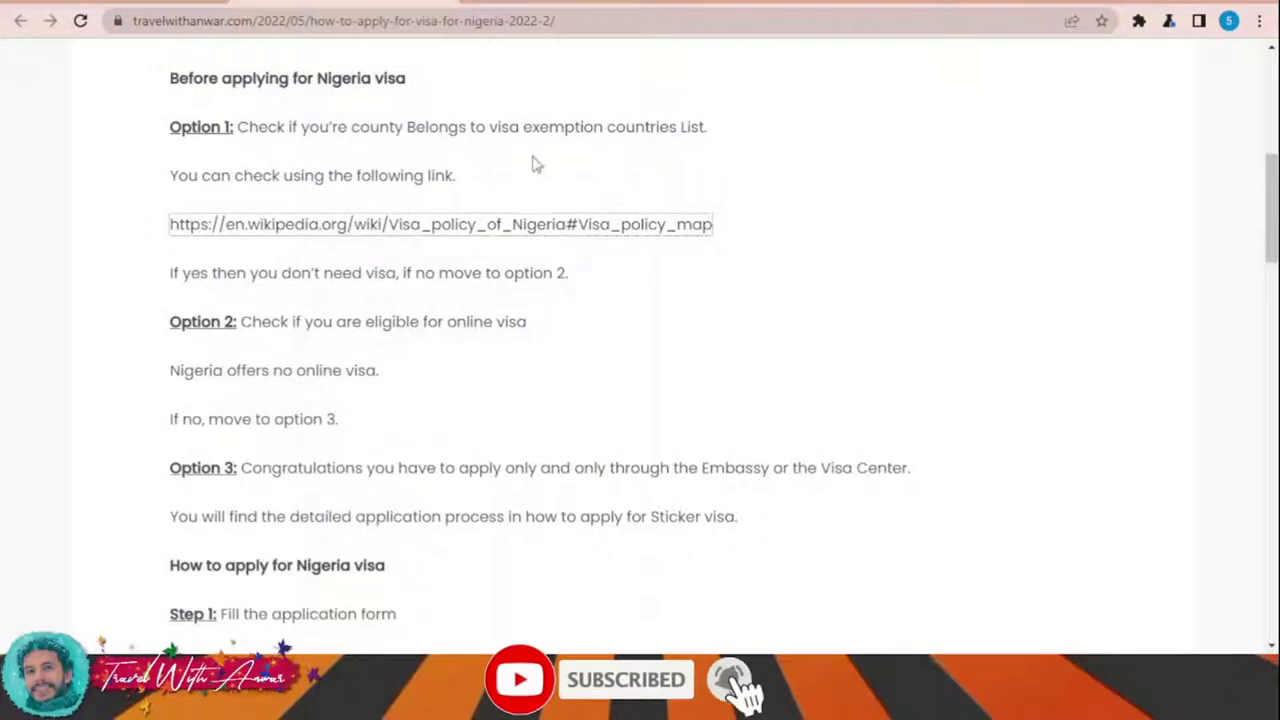
# Step: Open the linked Wikipedia page on Nigeria's visa policy and check the policy map and the list of visa-free countries
pyautogui.click(533, 236)
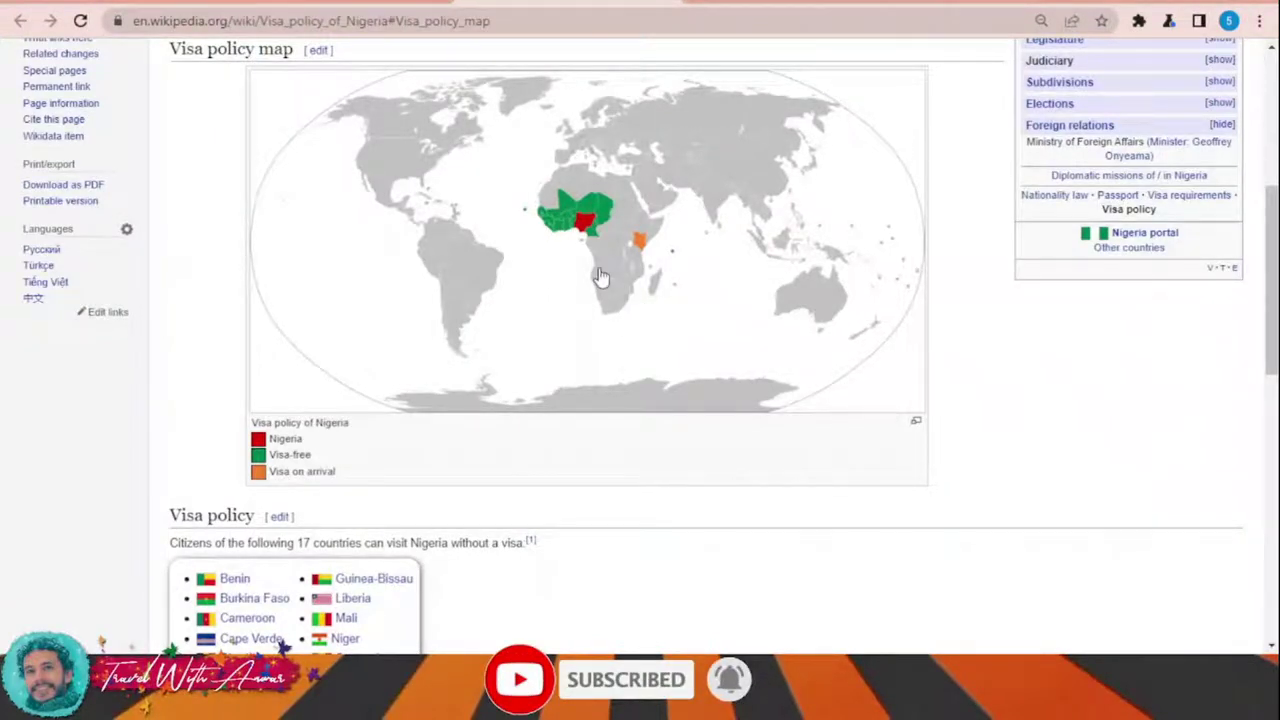
pyautogui.scroll(-2, 600, 277)
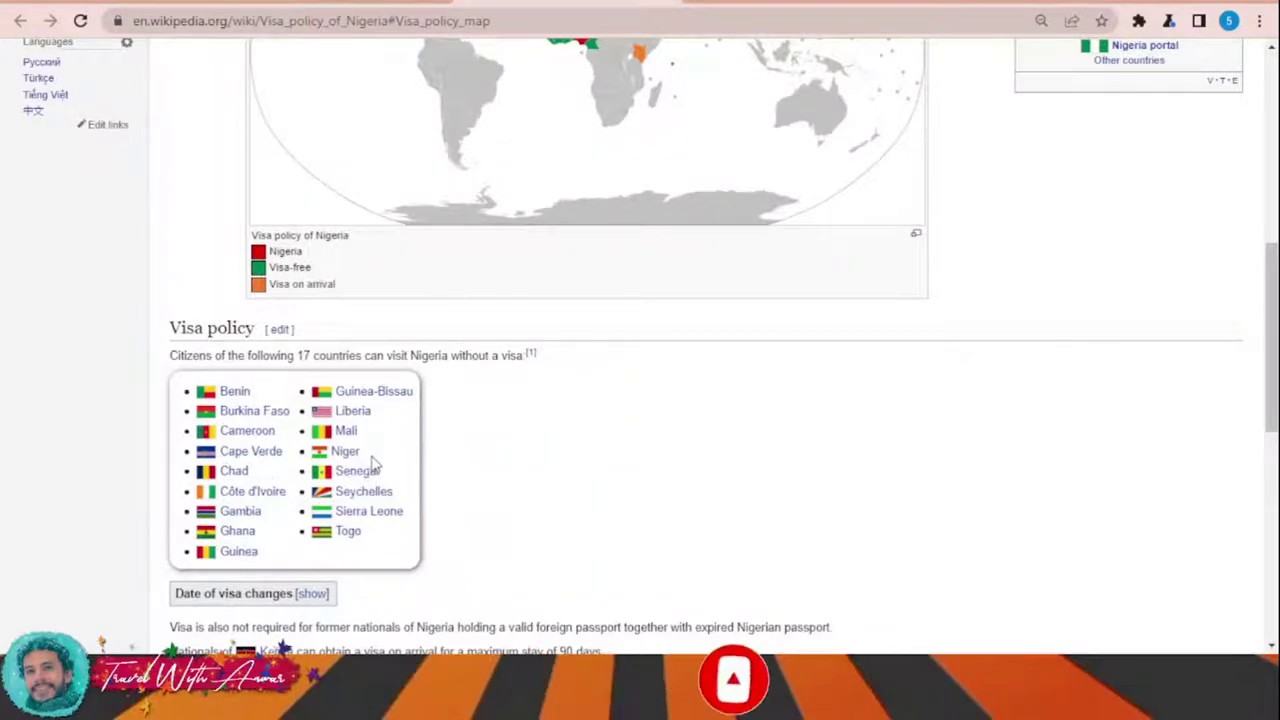
pyautogui.scroll(3, 757, 467)
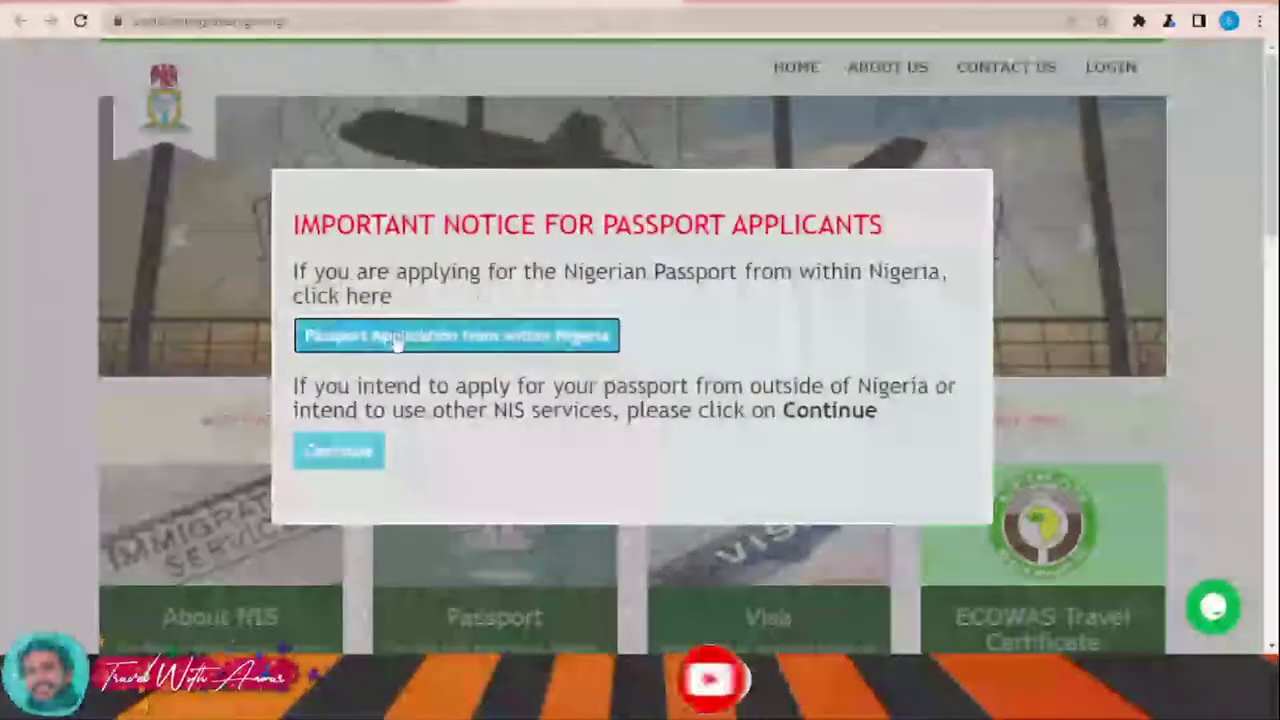
# Step: Continue past the passport applicants notice on the Nigeria Immigration Service portal and open the entry visa application
pyautogui.click(372, 451)
pyautogui.scroll(-3, 700, 465)
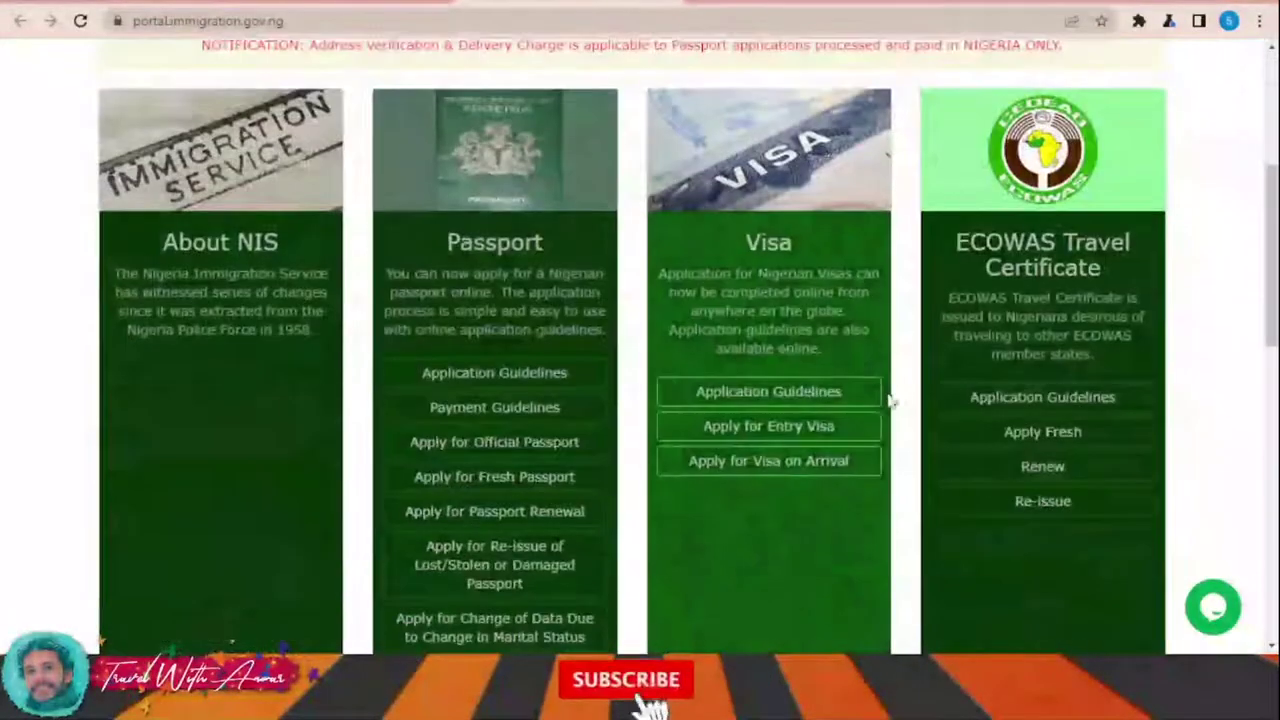
pyautogui.click(826, 428)
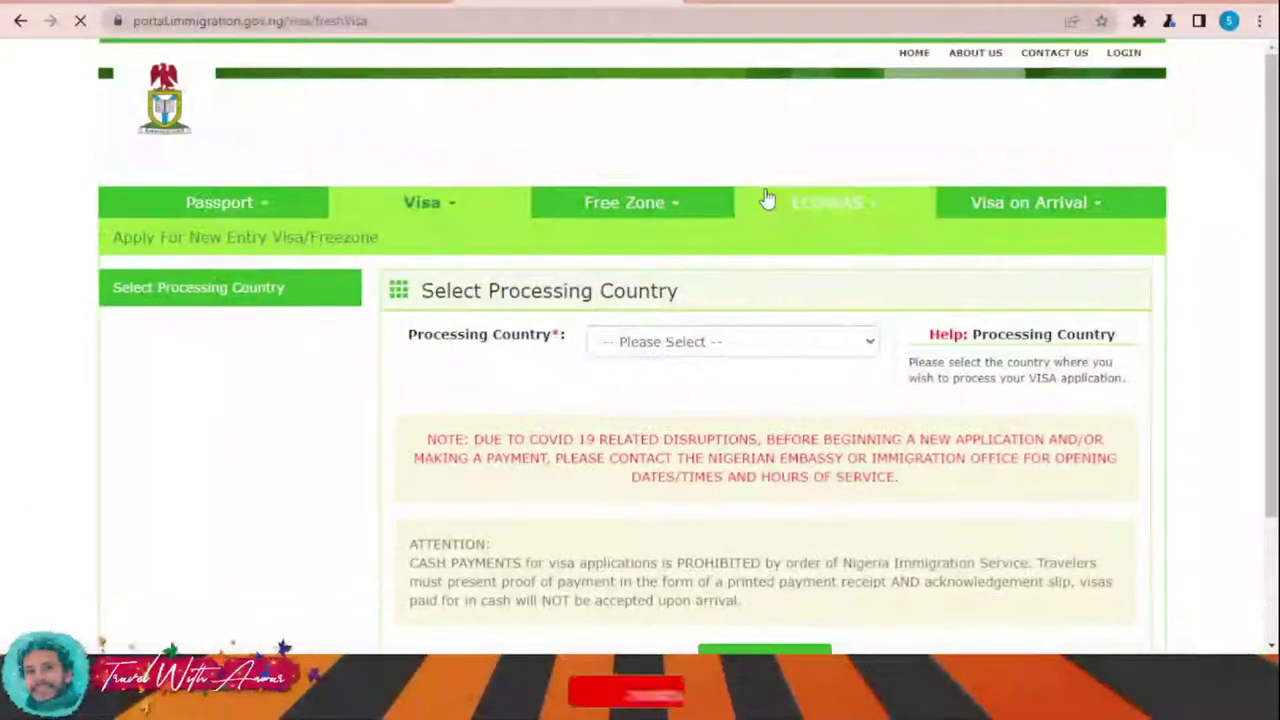
# Step: Choose India as the processing country and start the visa application
pyautogui.scroll(-2, 770, 200)
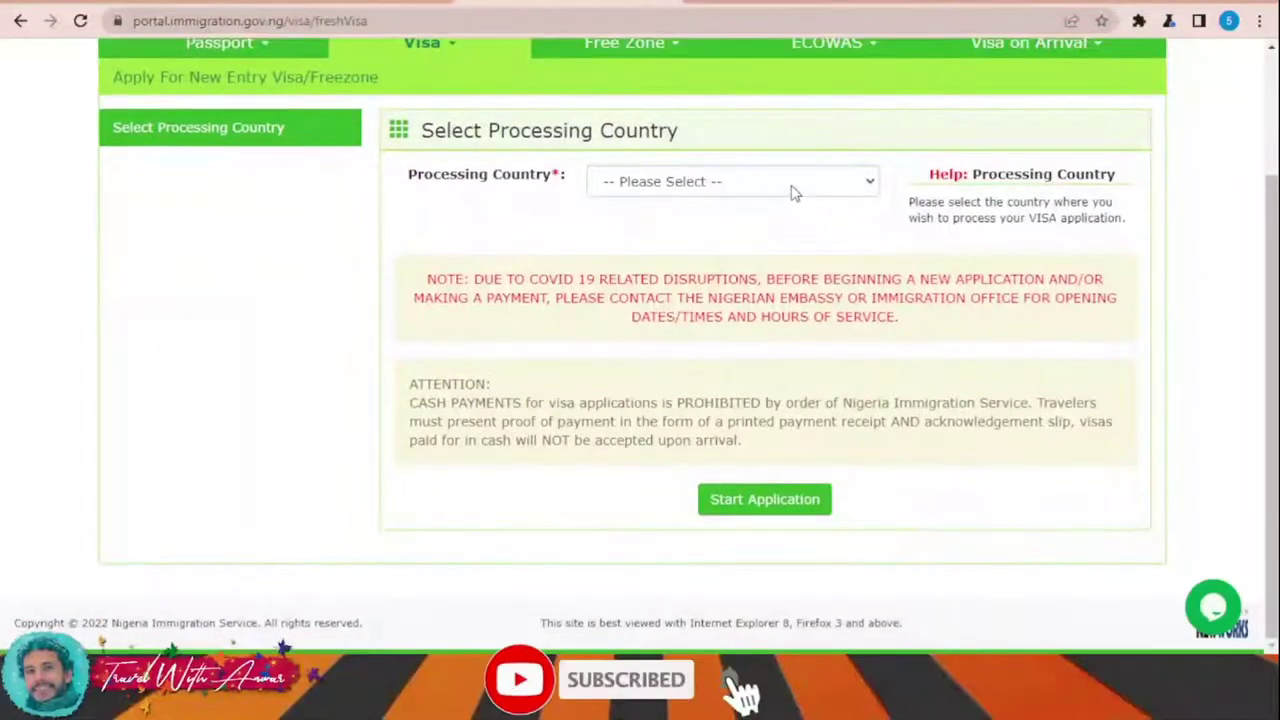
pyautogui.click(787, 183)
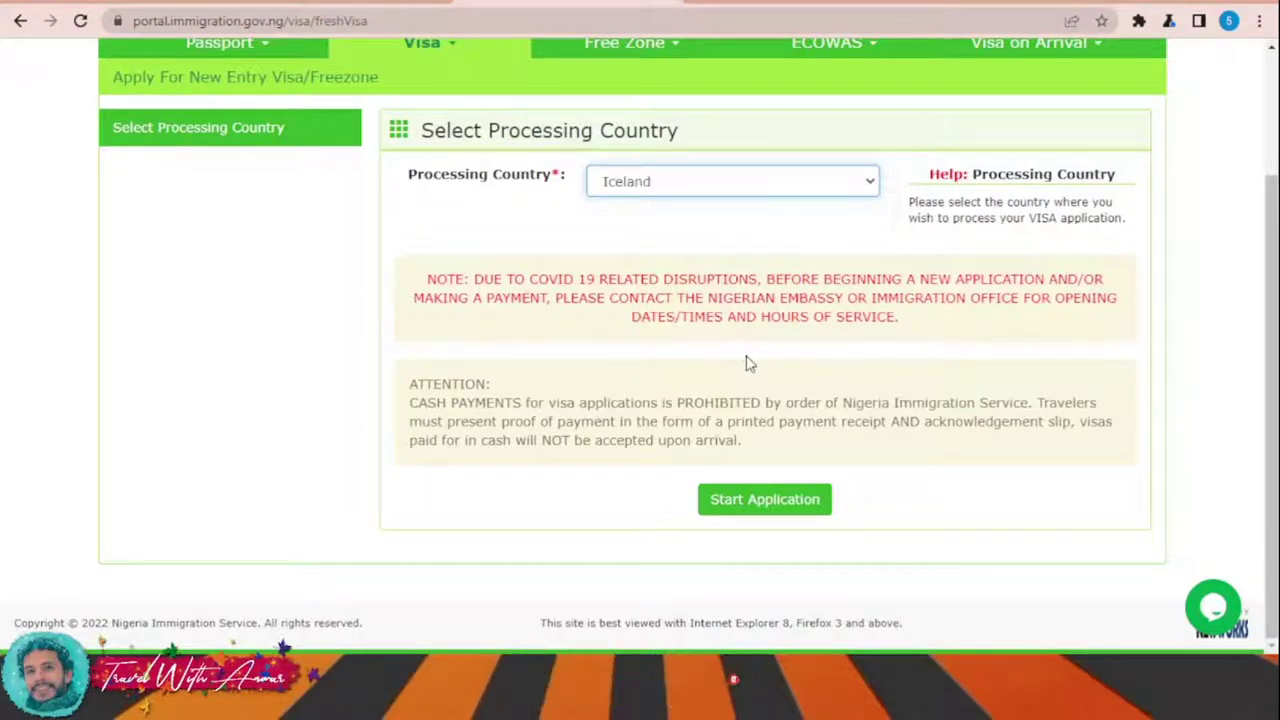
pyautogui.press('Down')
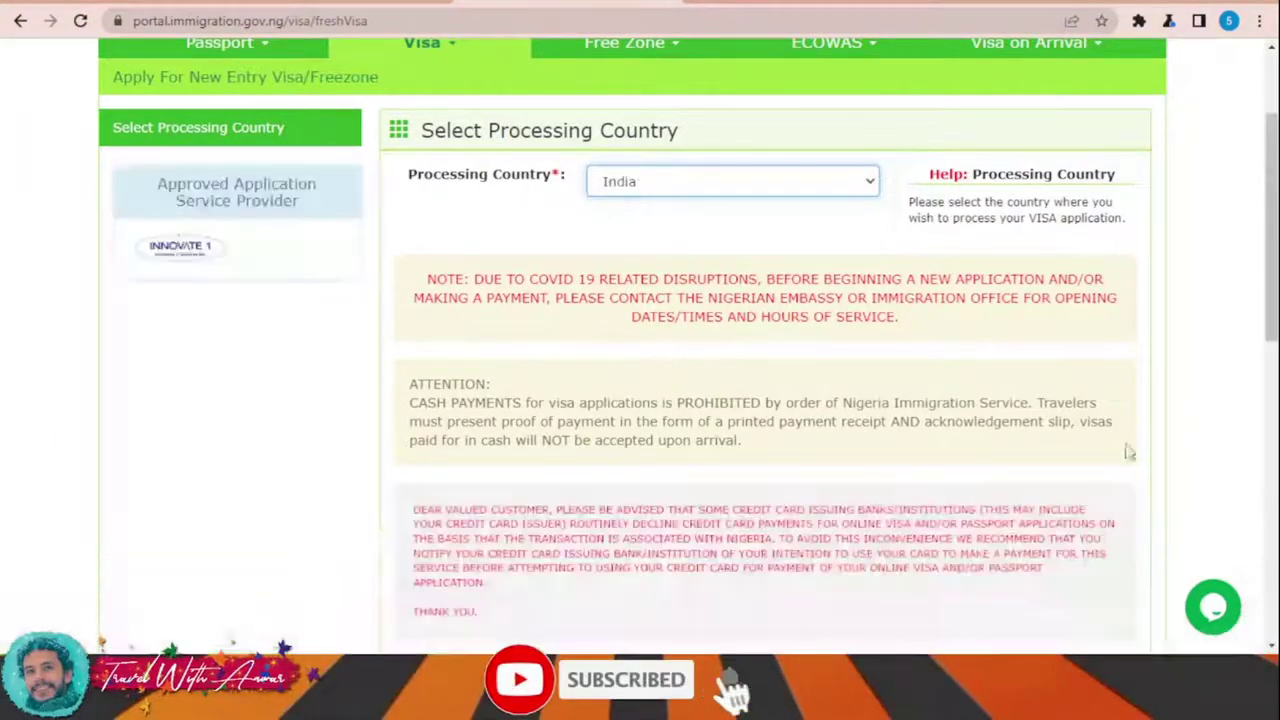
pyautogui.scroll(-5, 1165, 320)
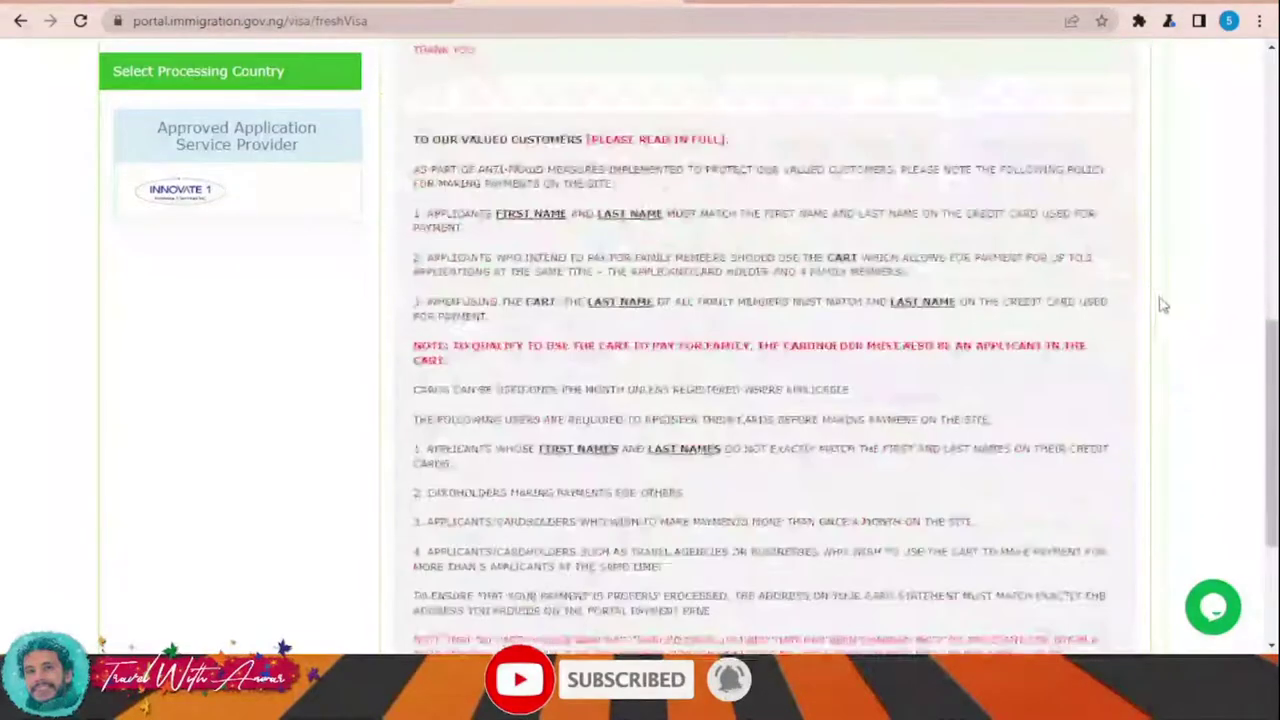
pyautogui.scroll(-3, 1160, 300)
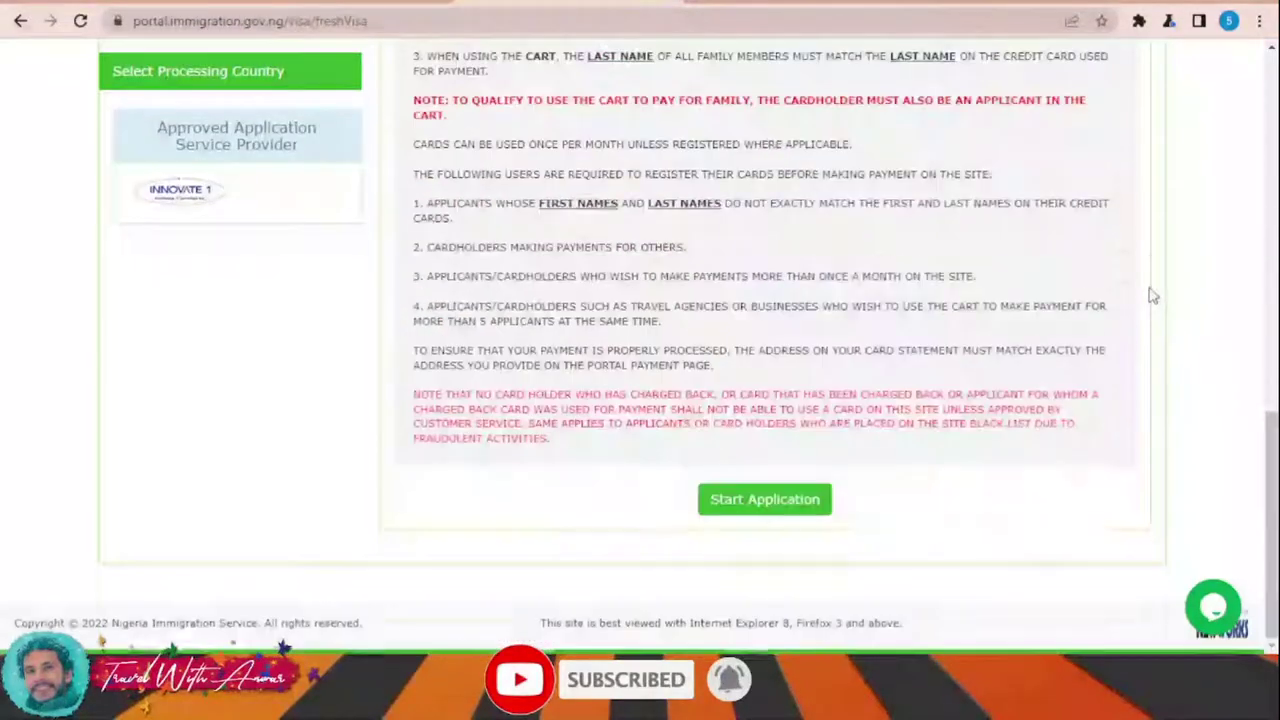
pyautogui.click(778, 501)
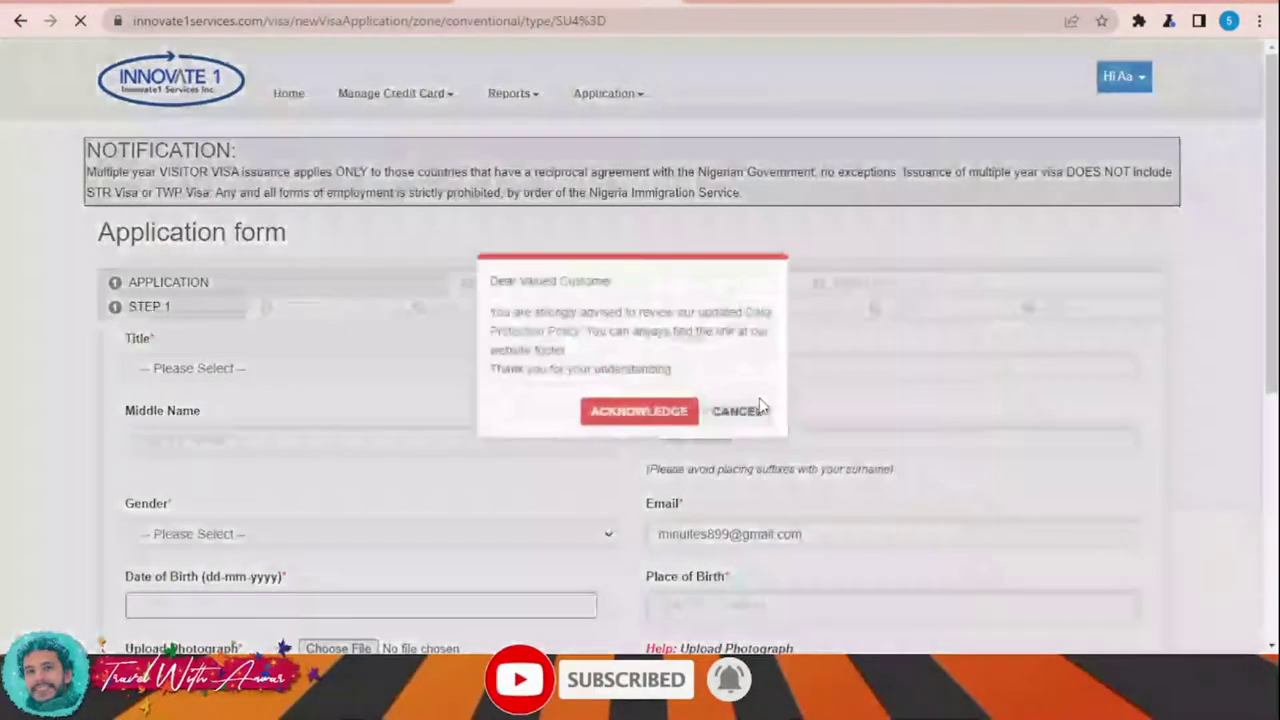
# Step: Acknowledge the data protection policy notice and look over the step 1 application form
pyautogui.scroll(-1, 991, 405)
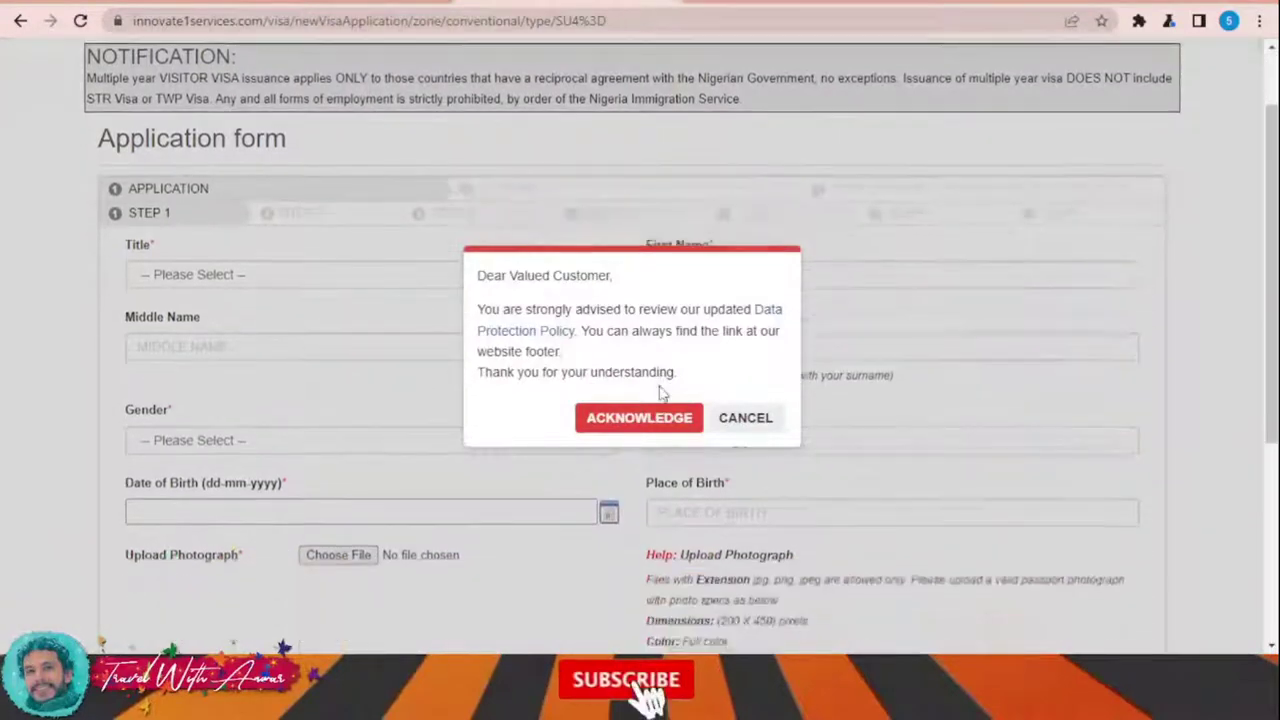
pyautogui.click(607, 423)
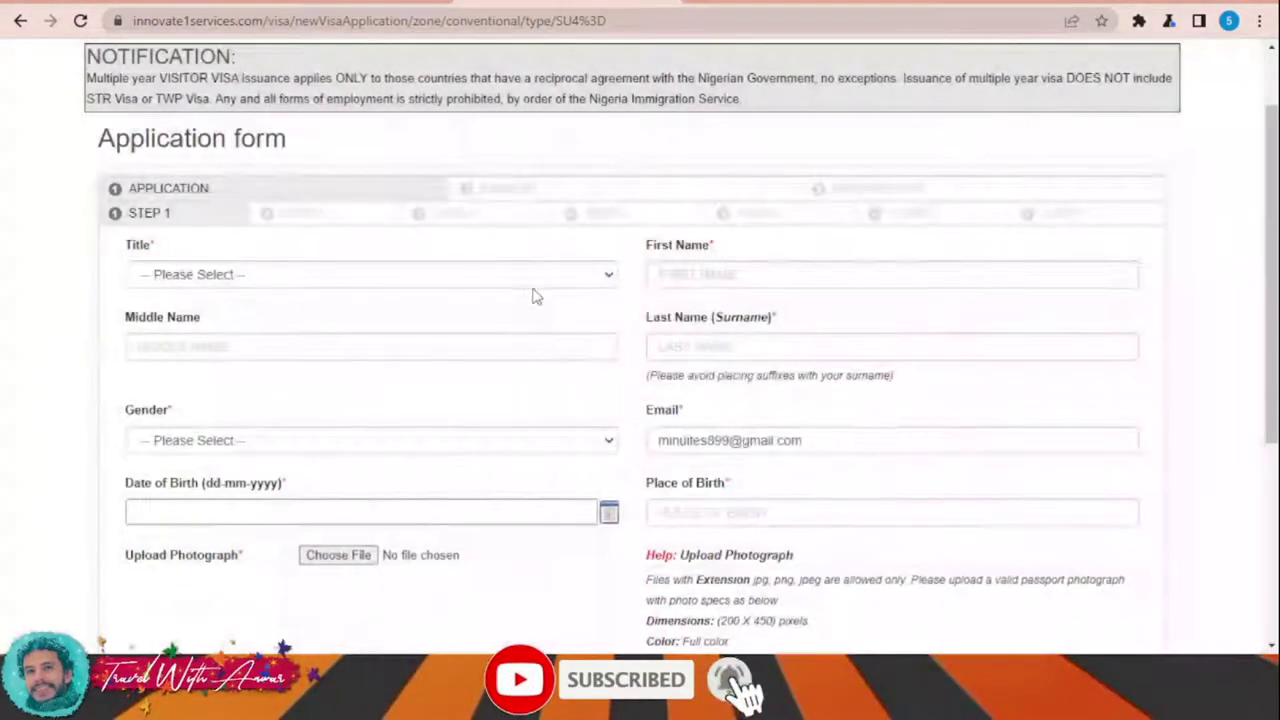
pyautogui.scroll(-4, 912, 250)
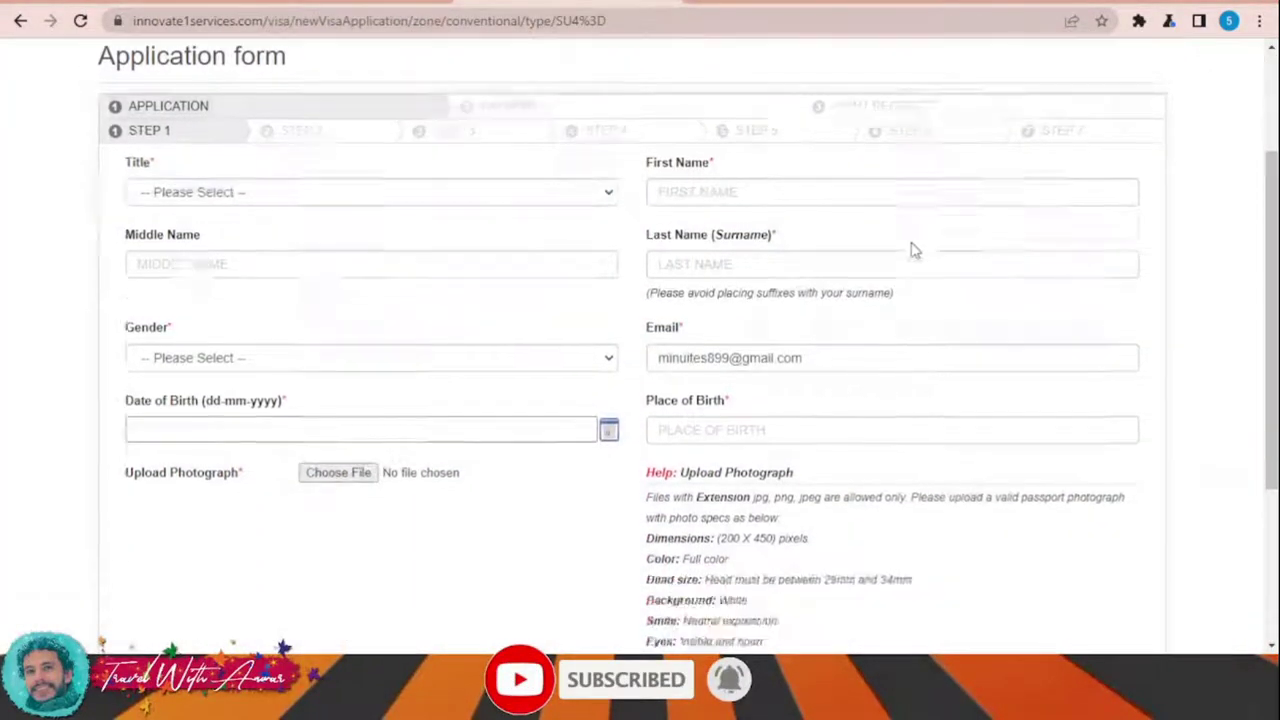
pyautogui.scroll(2, 911, 249)
pyautogui.scroll(1, 812, 243)
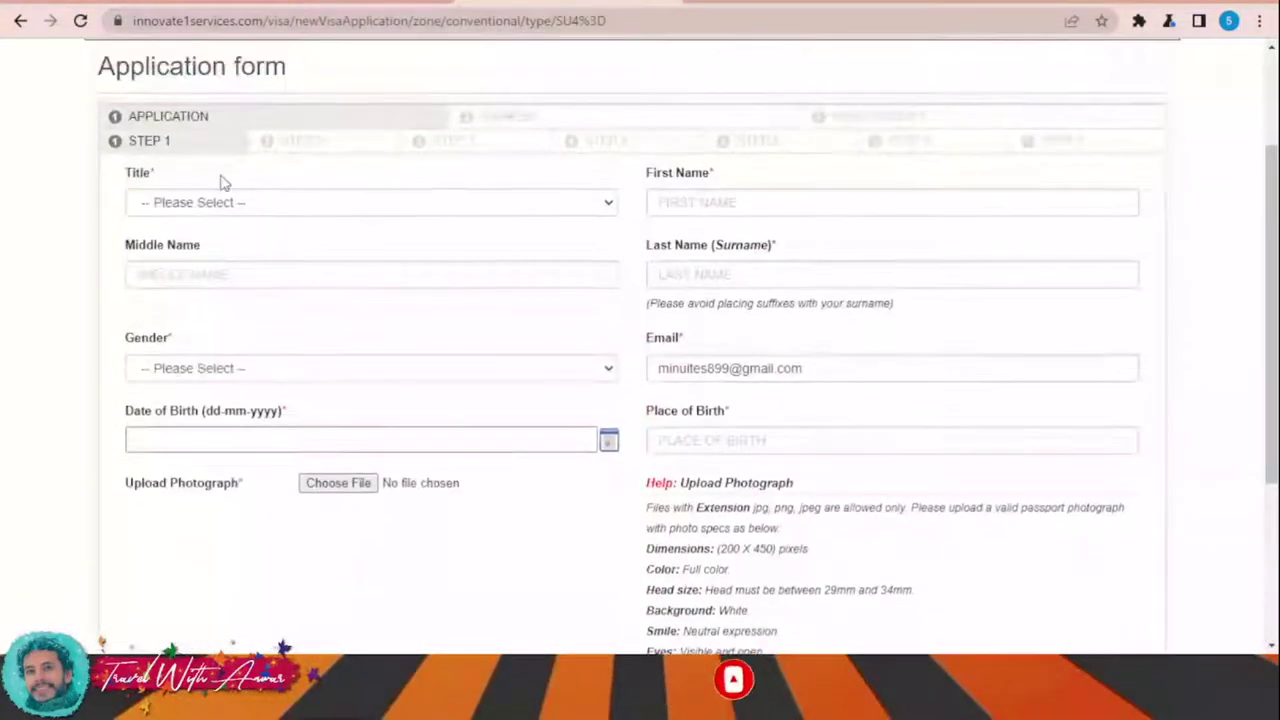
# Step: Set the applicant's title to Mr and fill in the first, middle and last names
pyautogui.click(235, 208)
pyautogui.click(246, 248)
pyautogui.click(676, 207)
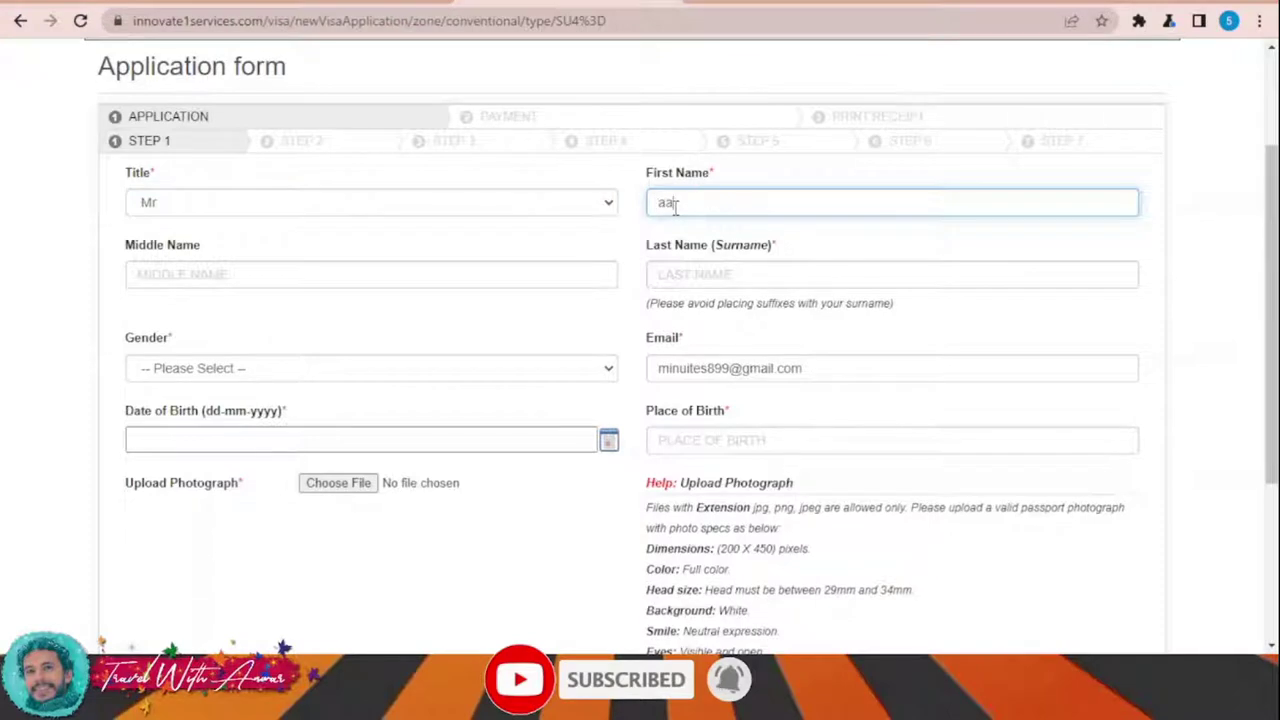
pyautogui.click(210, 276)
pyautogui.click(762, 271)
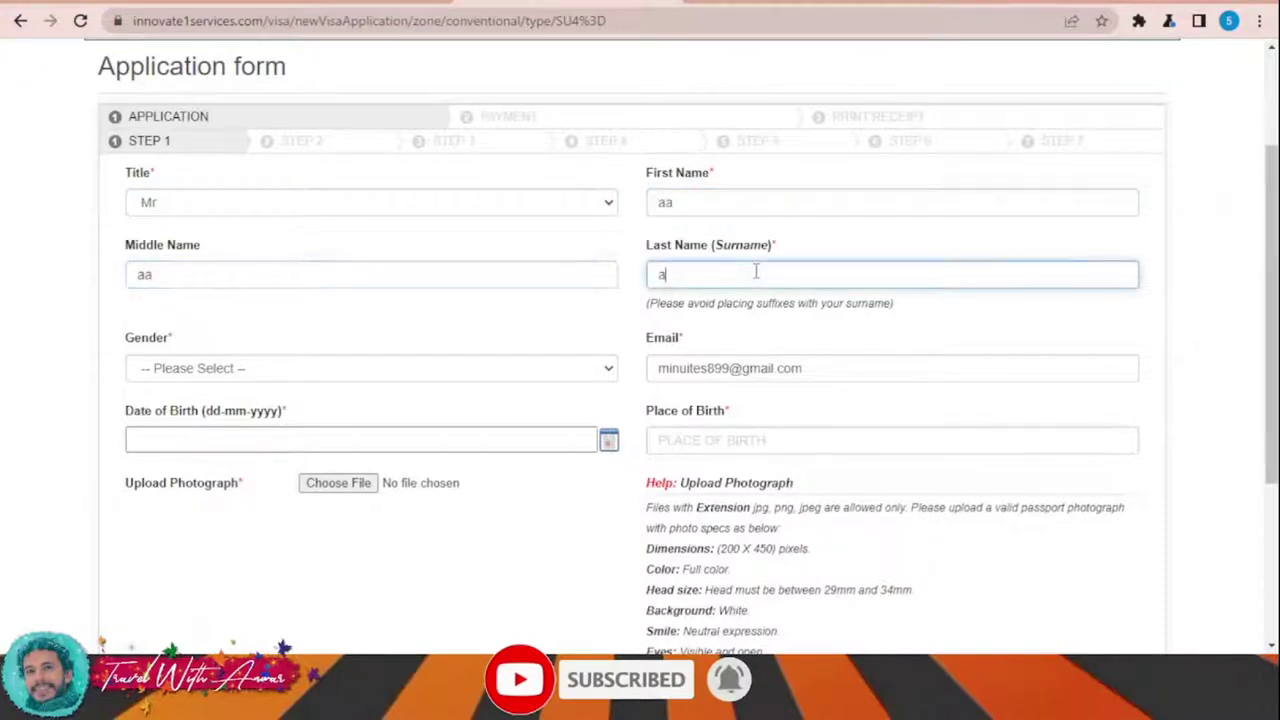
pyautogui.write('aa')
pyautogui.click(386, 306)
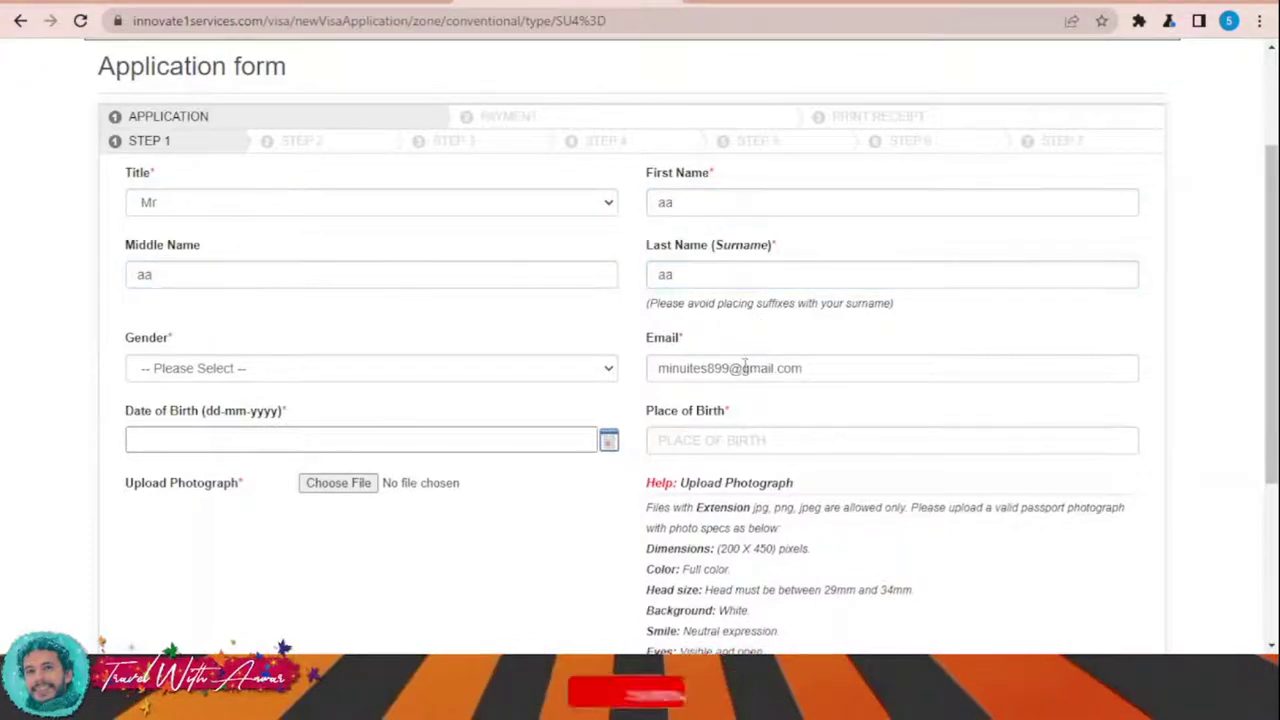
# Step: Set the gender to Male and upload 300px.jpg as the applicant's photograph
pyautogui.click(318, 374)
pyautogui.click(307, 416)
pyautogui.scroll(-1, 307, 416)
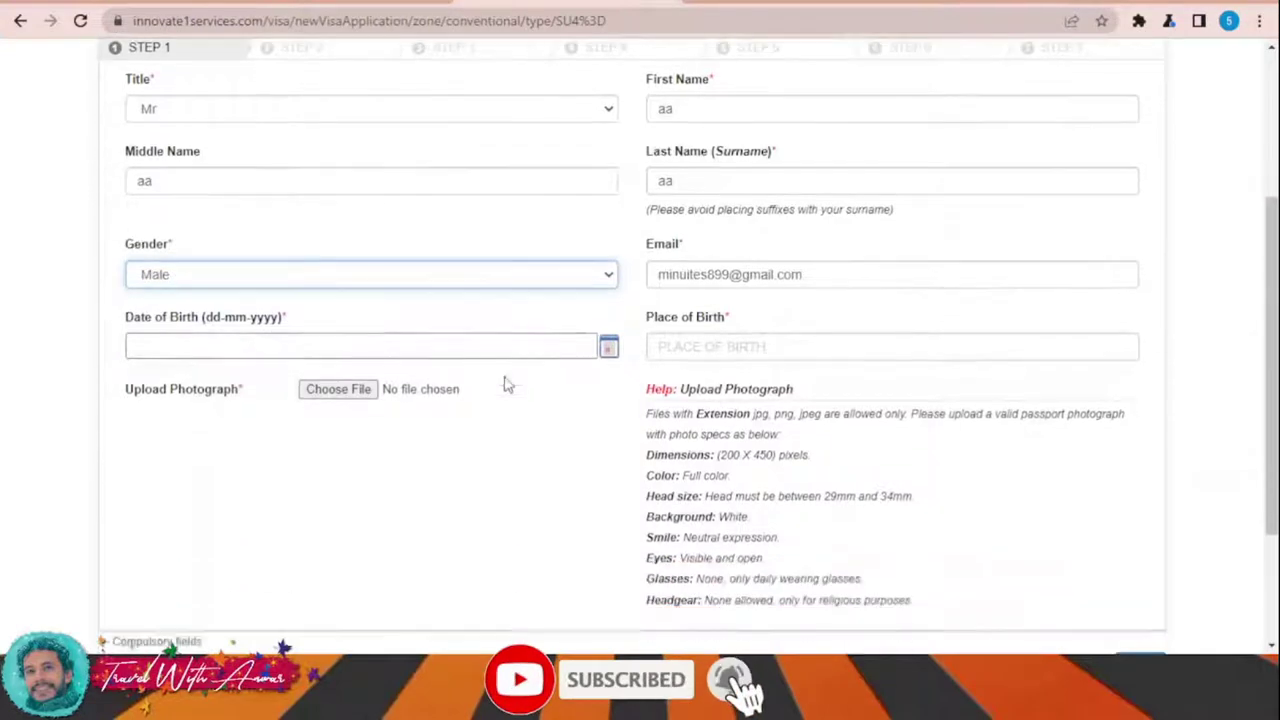
pyautogui.click(346, 397)
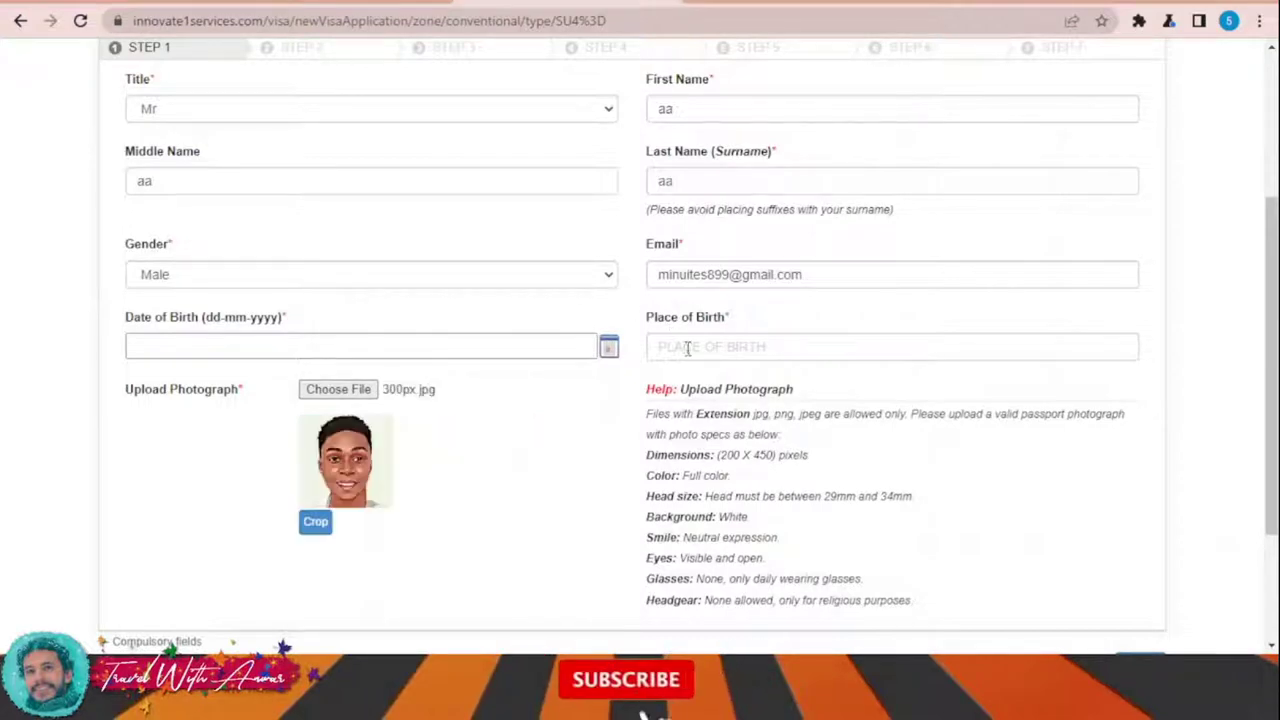
# Step: Enter the applicant's date of birth using the calendar
pyautogui.click(607, 352)
pyautogui.click(284, 381)
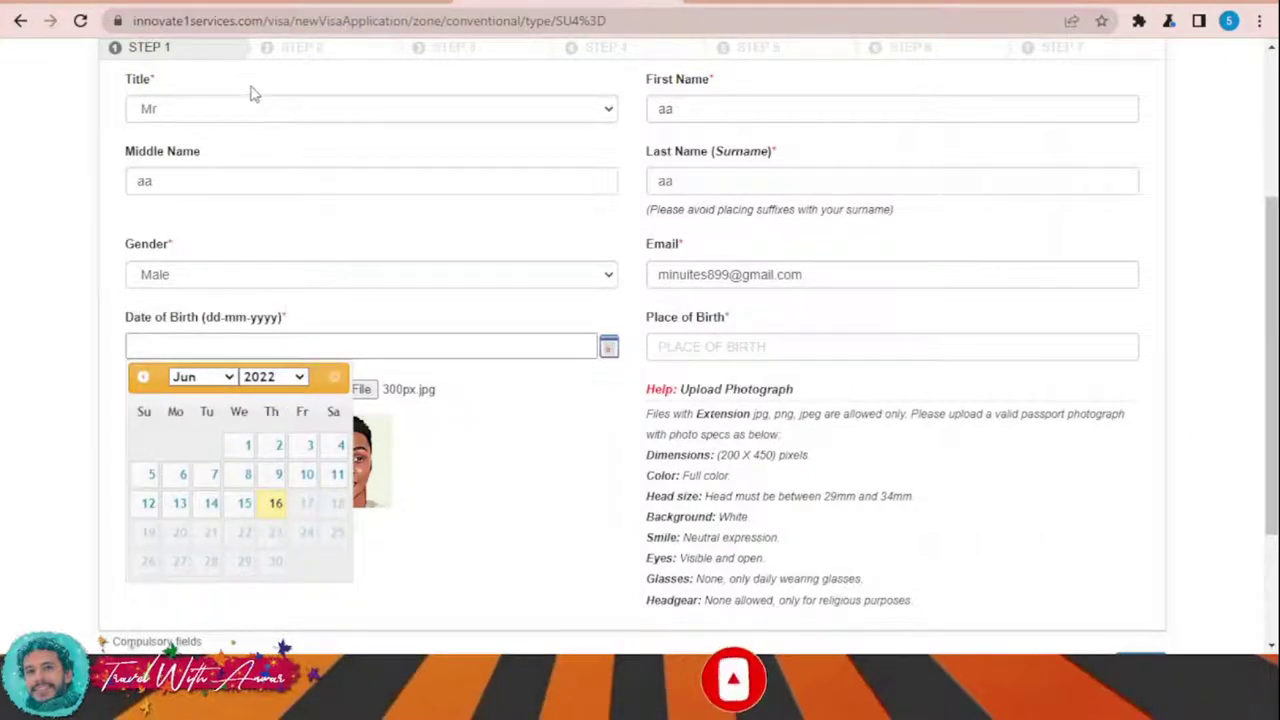
pyautogui.click(251, 137)
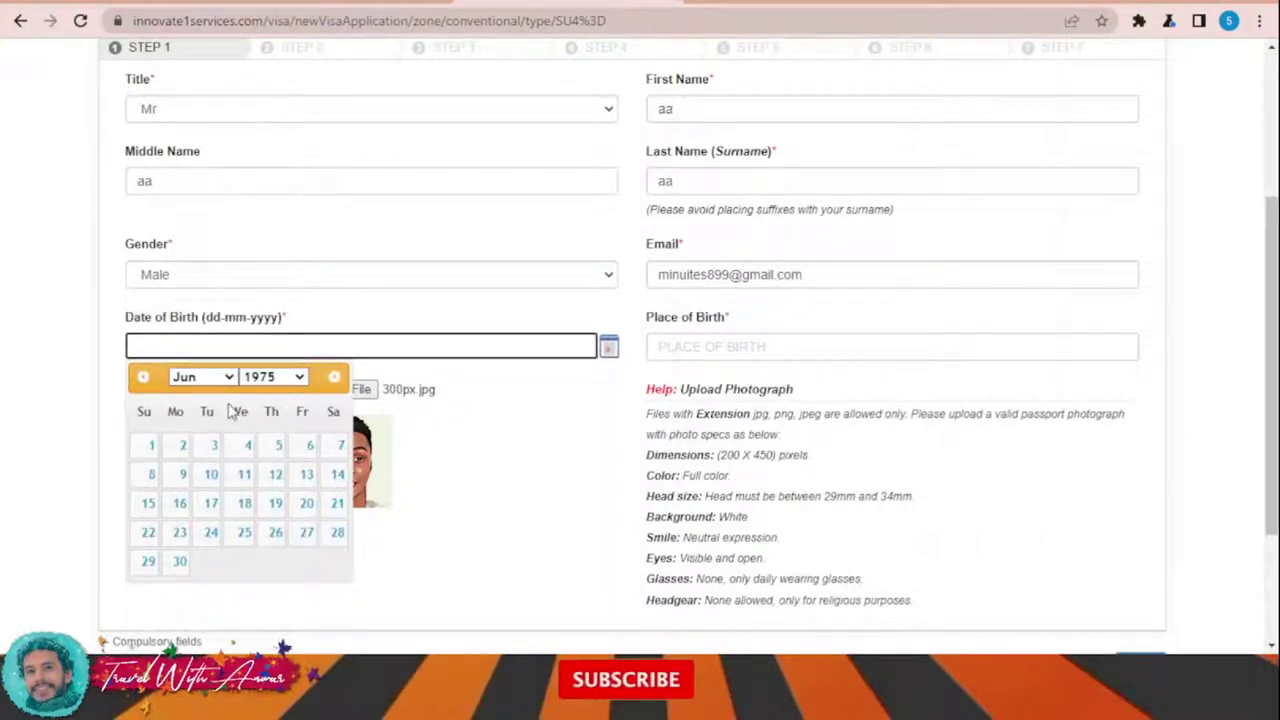
pyautogui.click(152, 447)
# Step: Enter "aa" as the place of birth and proceed to step 2 of the application
pyautogui.click(729, 352)
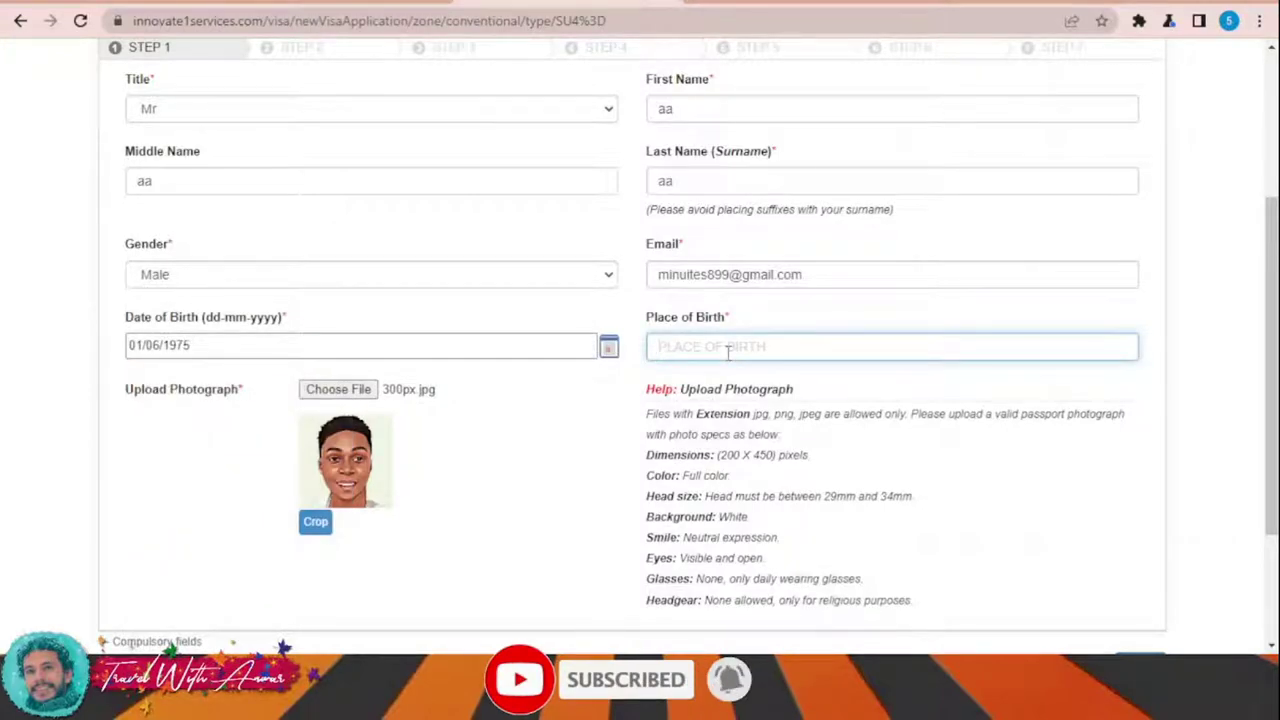
pyautogui.write('aa')
pyautogui.scroll(-3, 978, 392)
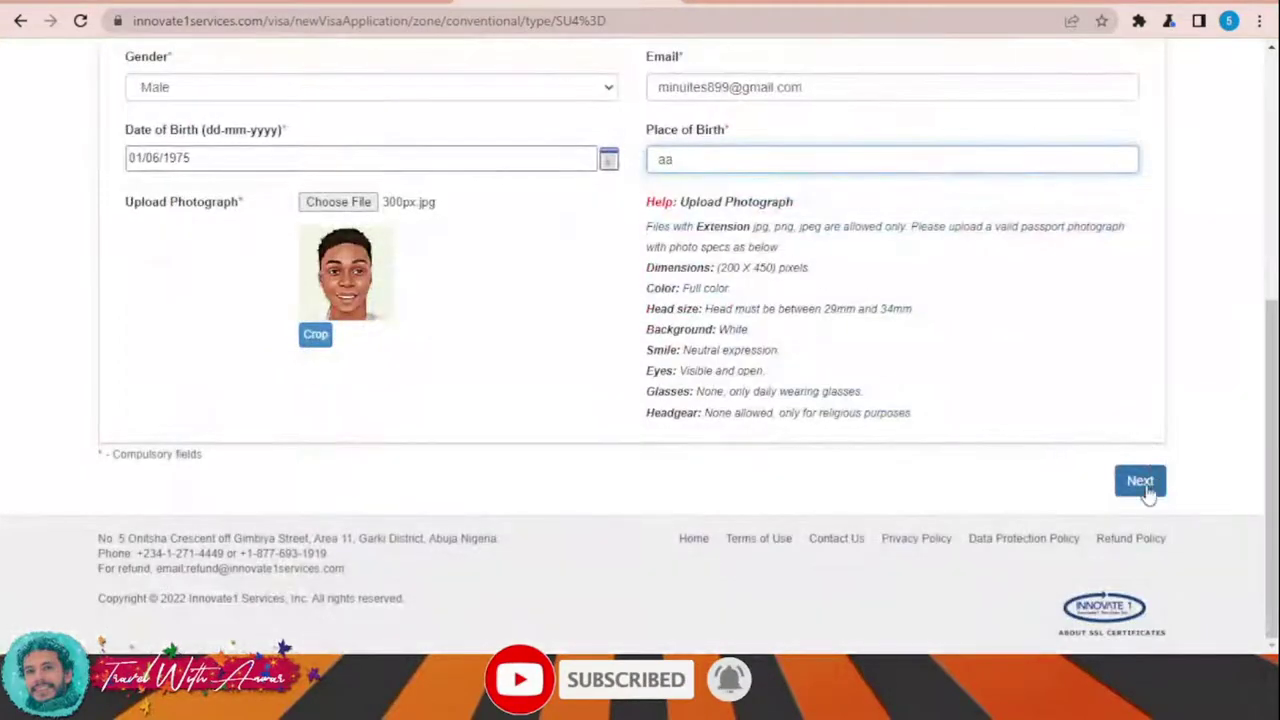
pyautogui.click(1145, 484)
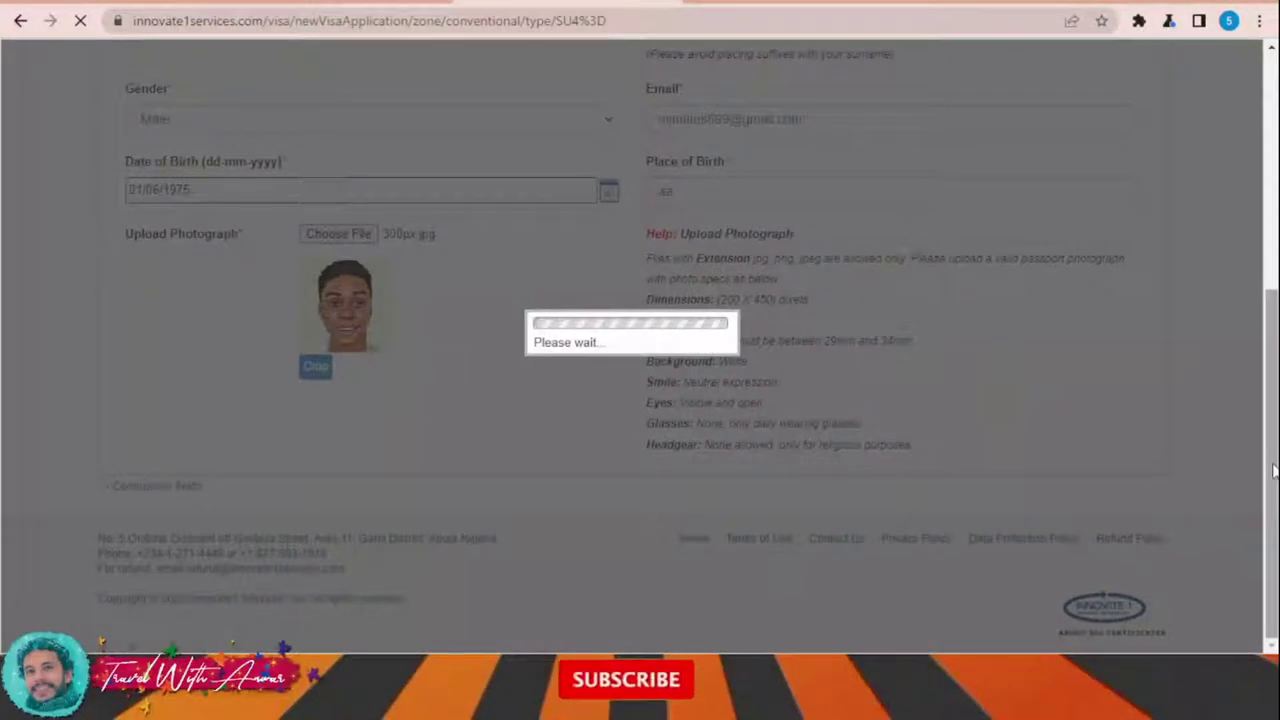
# Step: Set the present nationality to India in the personal information section, leaving the previous nationality unselected
pyautogui.scroll(-3, 1236, 460)
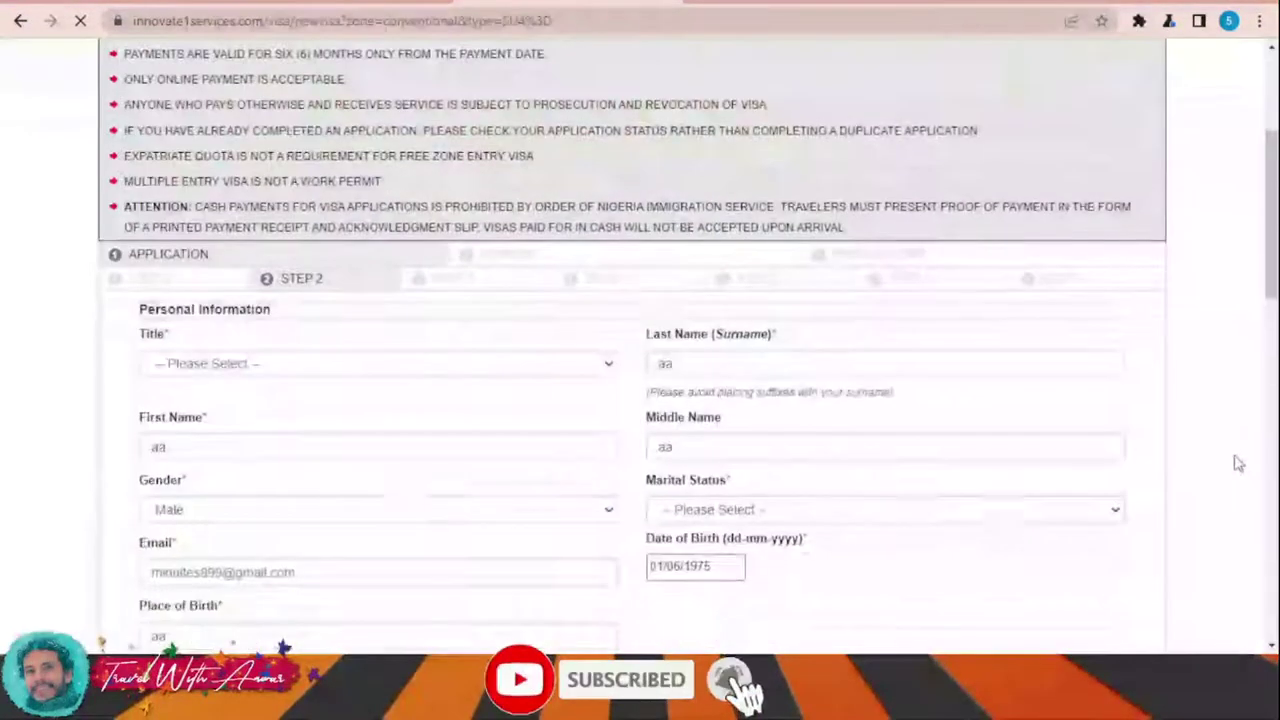
pyautogui.scroll(-2, 1236, 463)
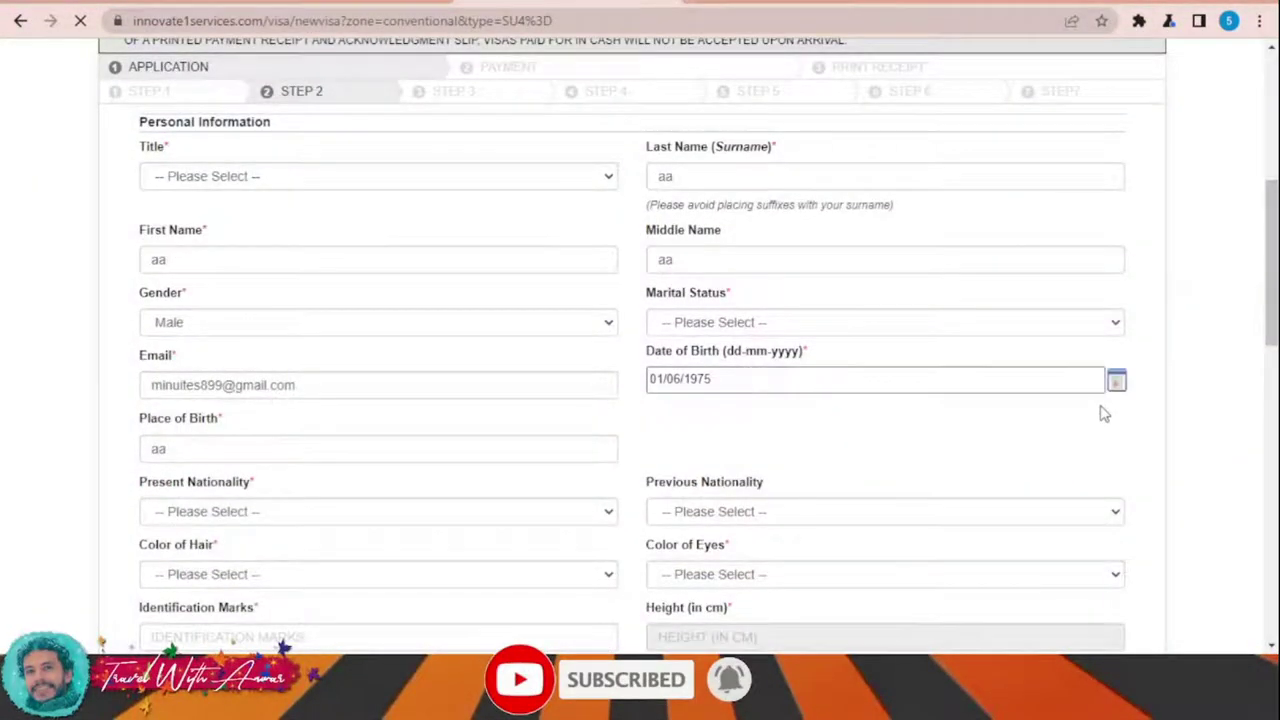
pyautogui.scroll(-2, 834, 403)
pyautogui.scroll(1, 490, 297)
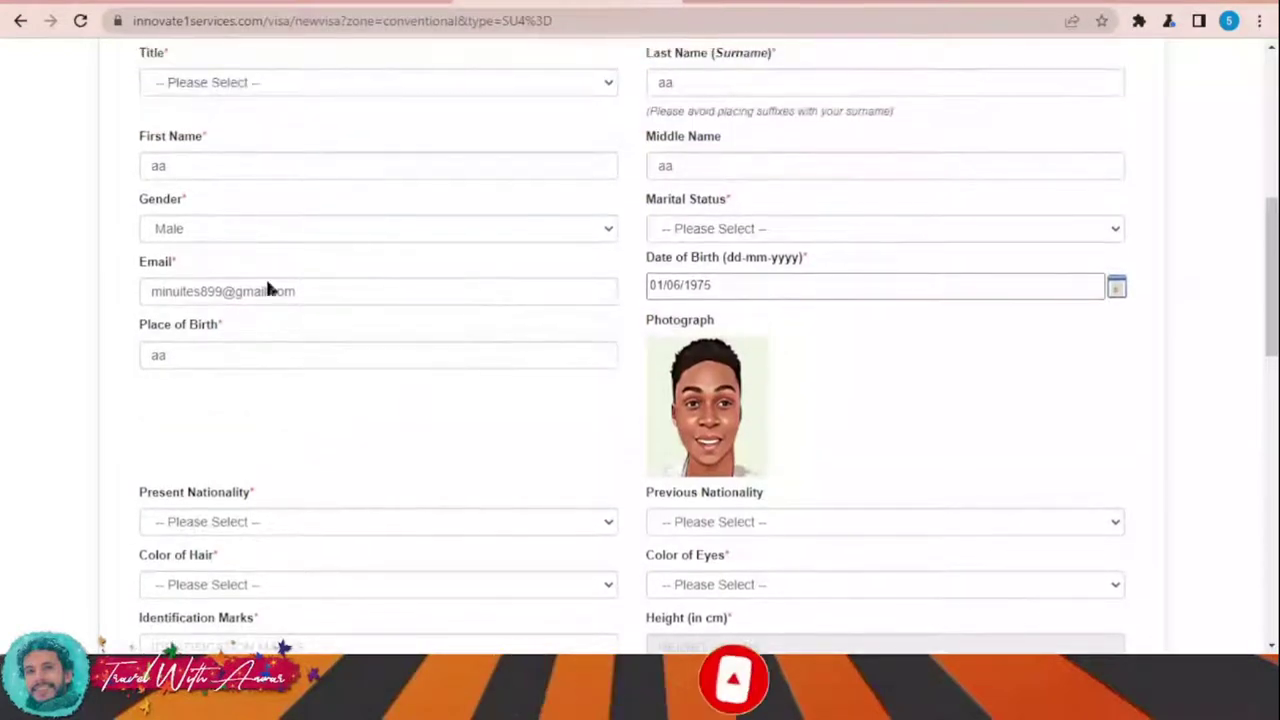
pyautogui.scroll(-2, 471, 400)
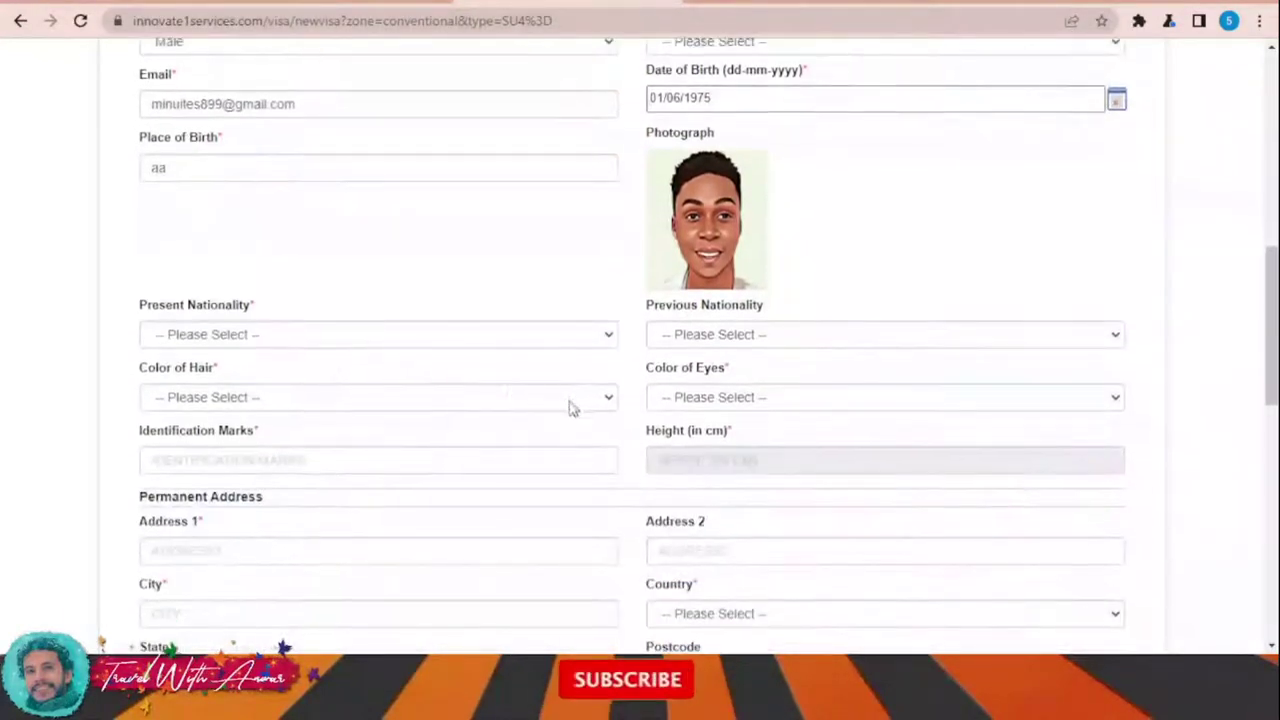
pyautogui.click(415, 340)
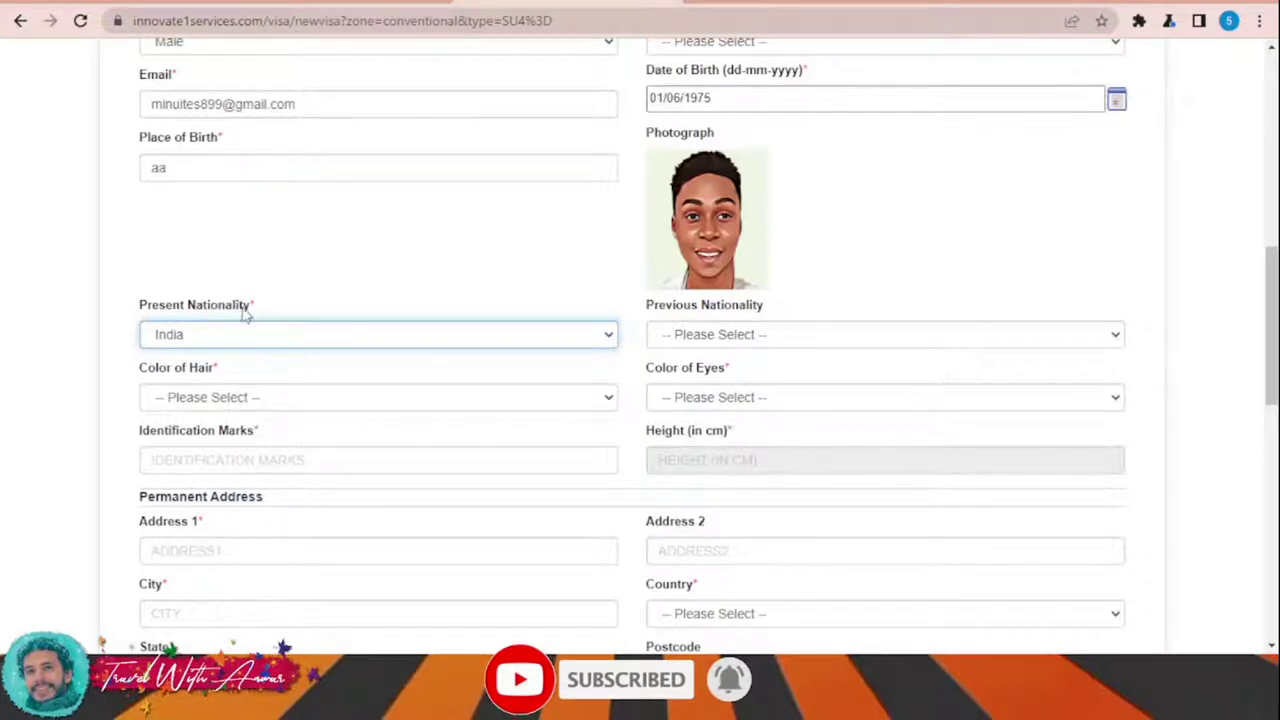
pyautogui.click(740, 337)
pyautogui.click(394, 263)
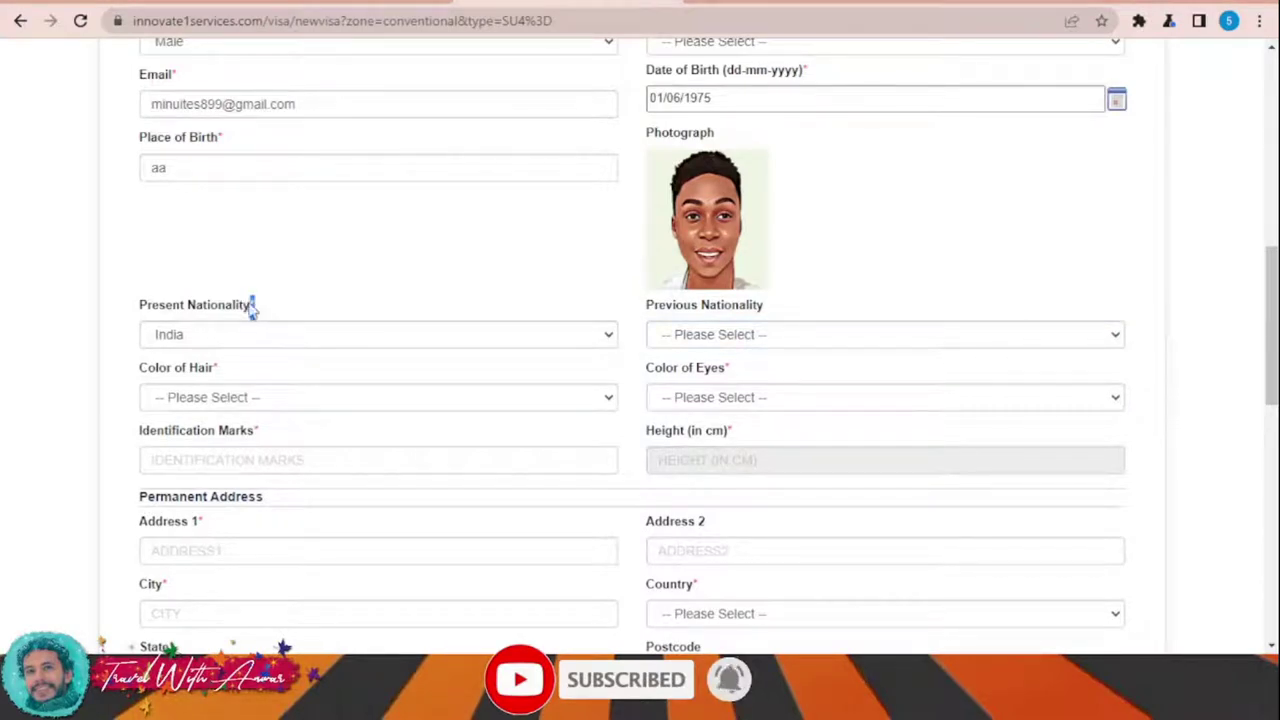
# Step: Set the hair color to Black and the eye color to Brown, and enter "aa" as the identification marks
pyautogui.click(270, 400)
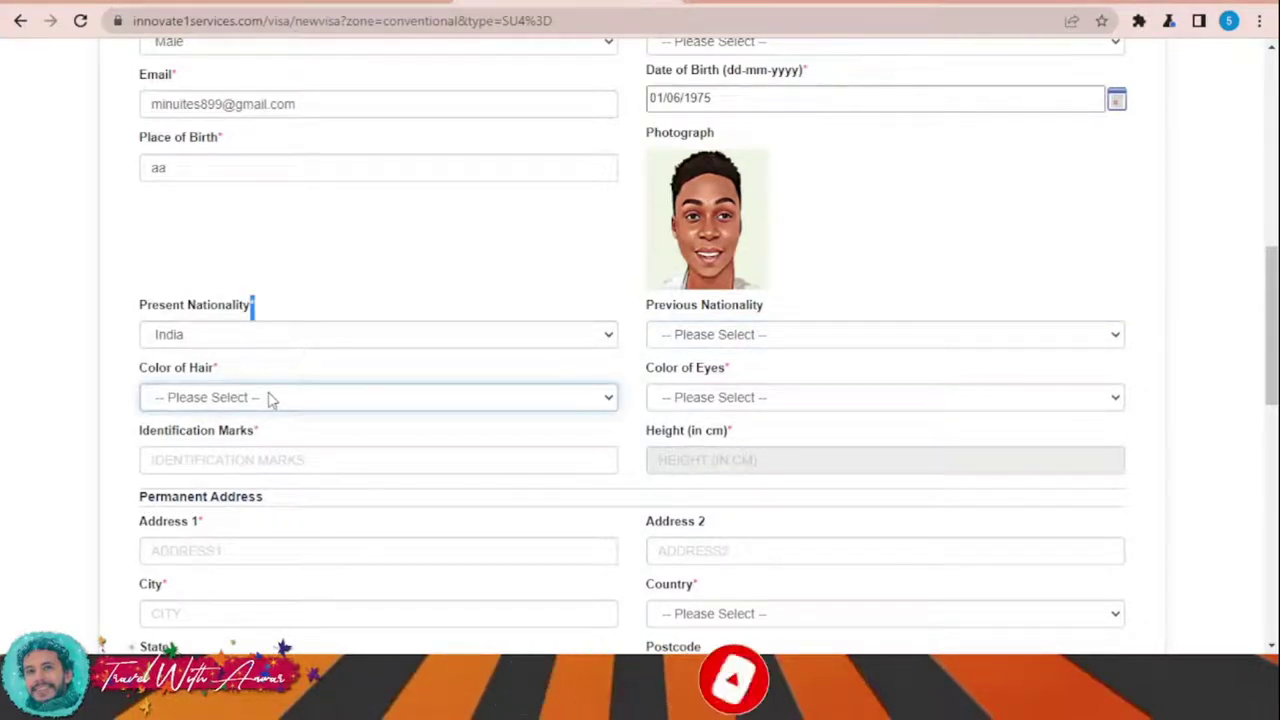
pyautogui.click(260, 445)
pyautogui.click(737, 400)
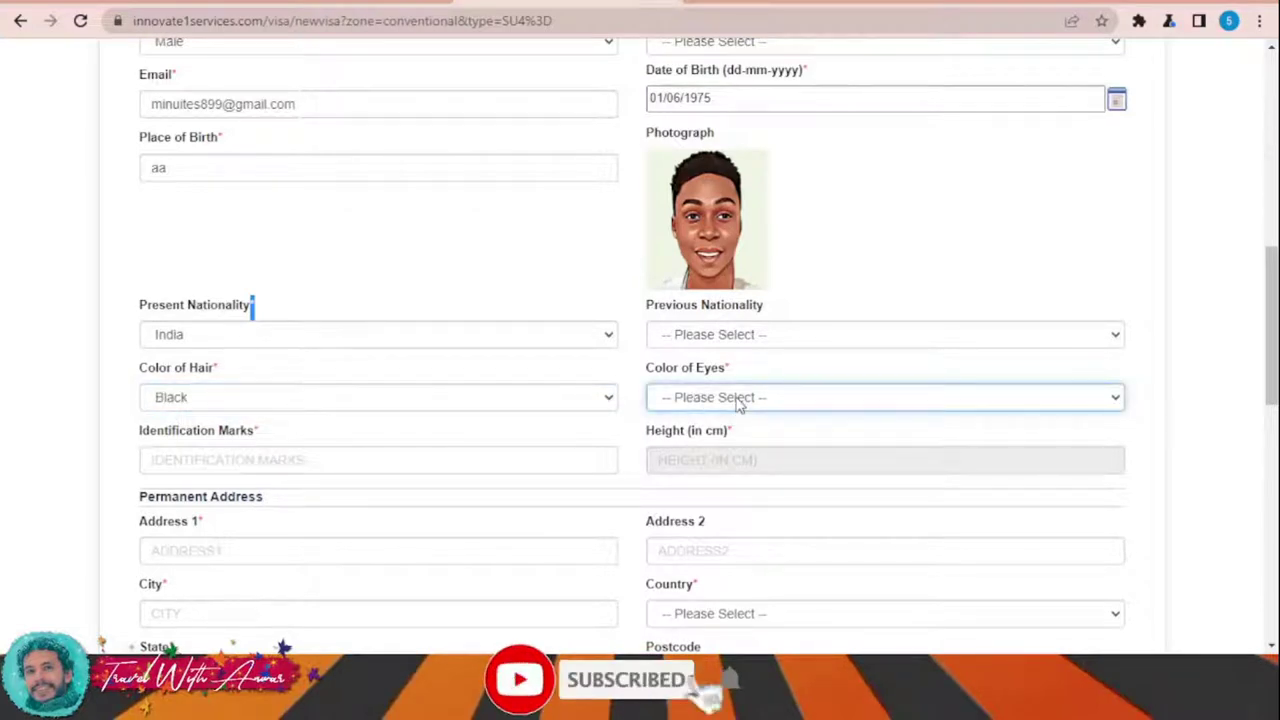
pyautogui.click(728, 452)
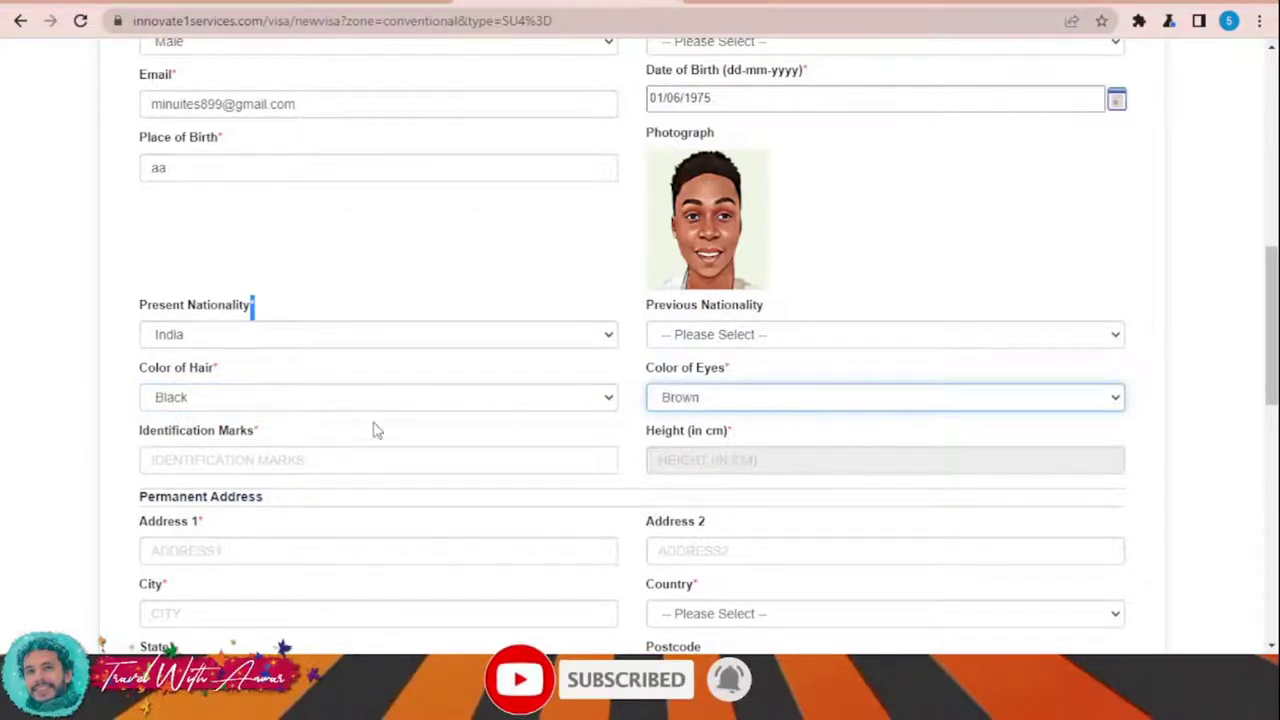
pyautogui.click(318, 463)
pyautogui.write('aa')
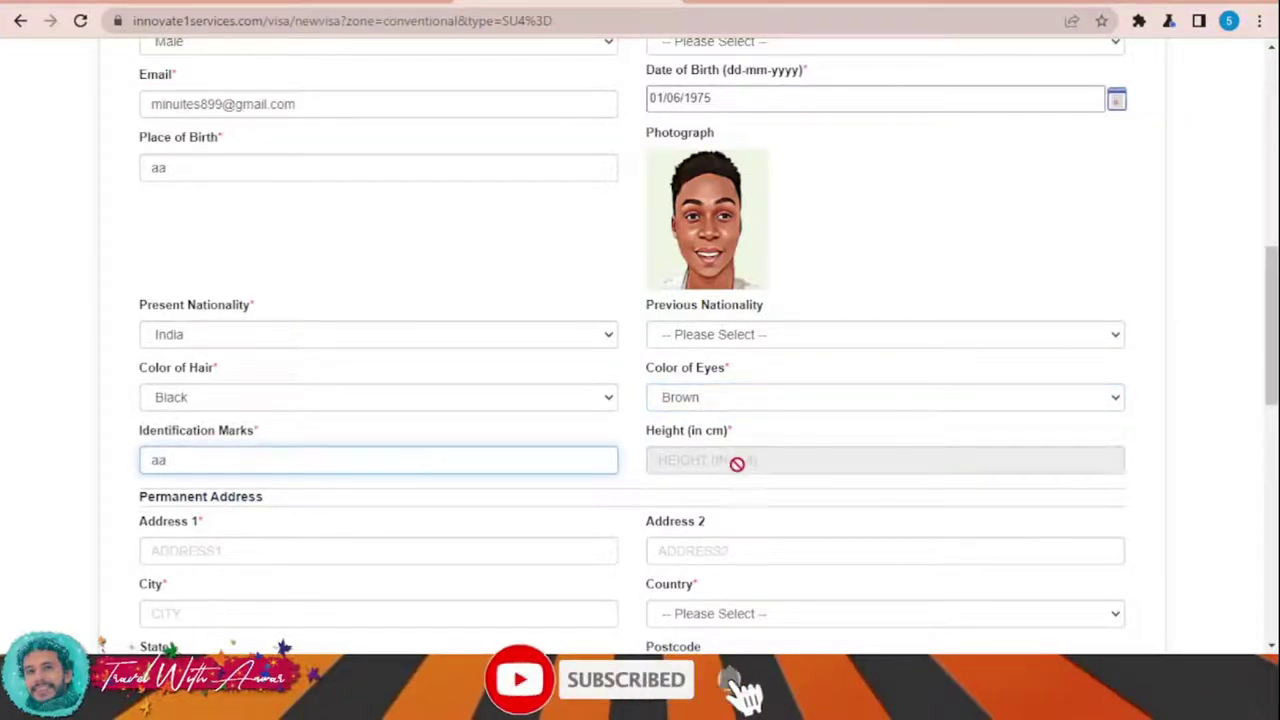
# Step: Set the applicant's height to 170 centimeters and update the height field
pyautogui.scroll(-2, 534, 446)
pyautogui.click(708, 365)
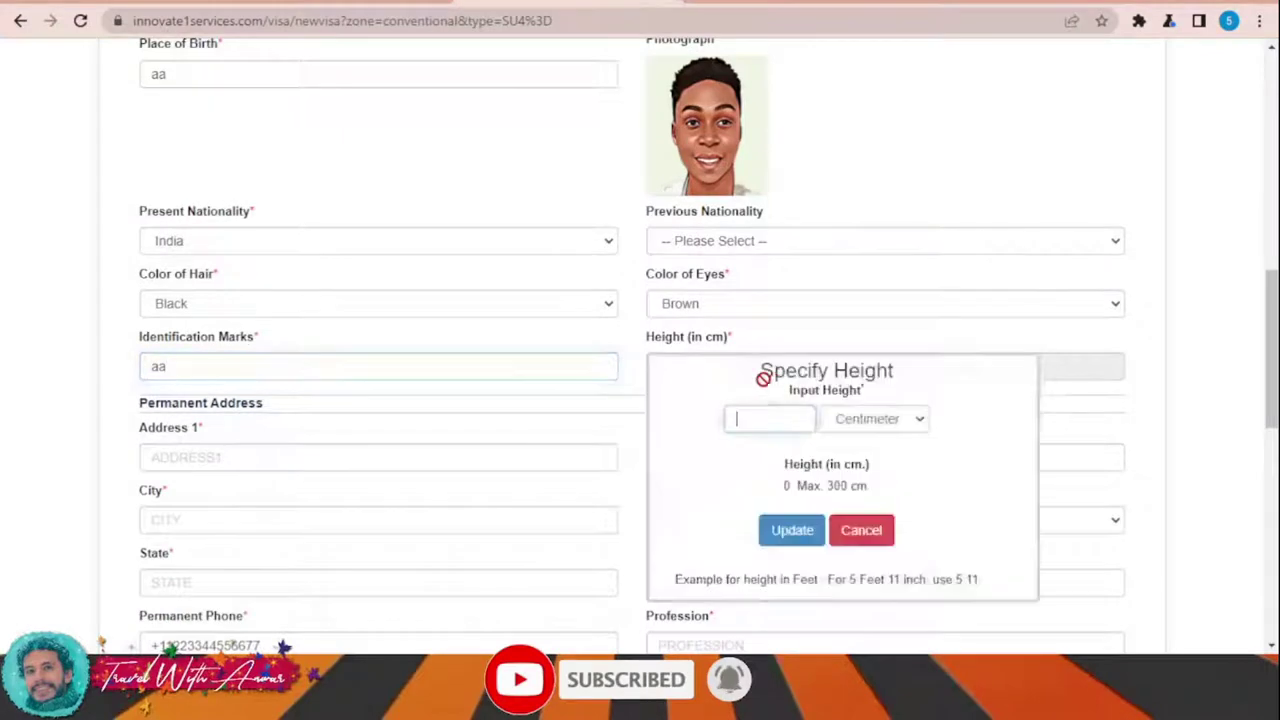
pyautogui.write('170')
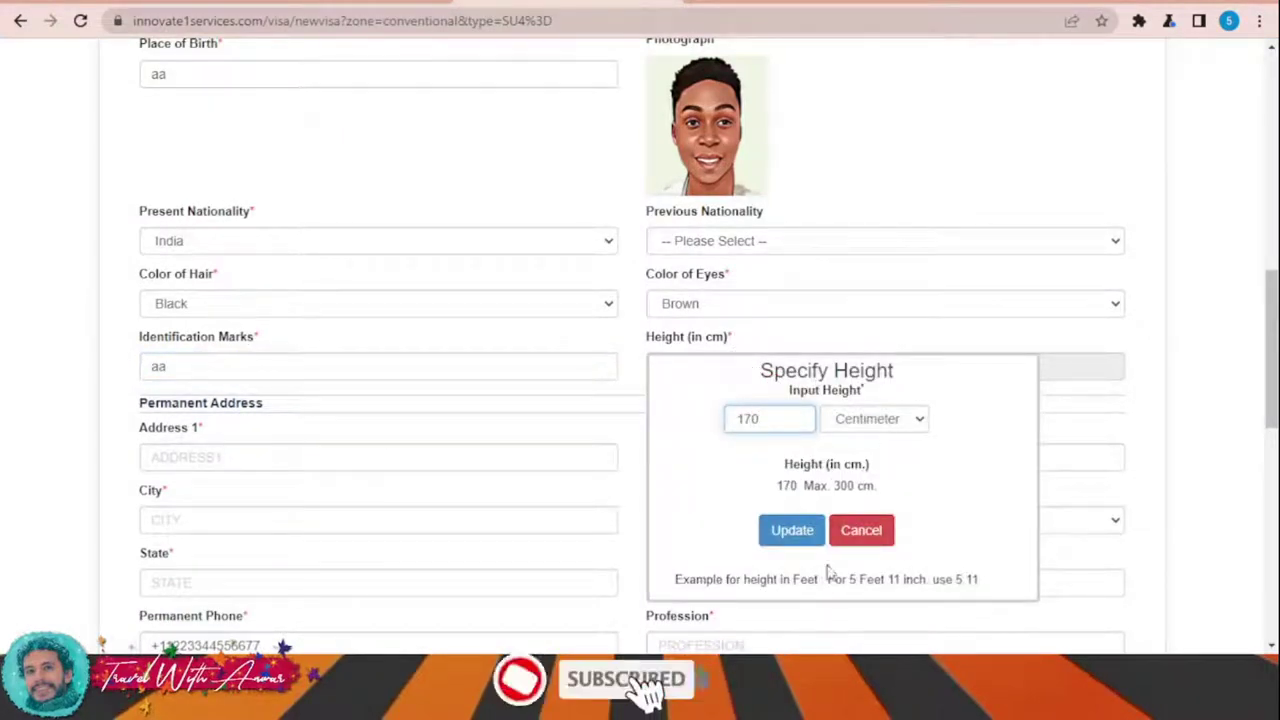
pyautogui.click(792, 530)
# Step: Enter "aa" for address 1, city and state in the permanent address section
pyautogui.scroll(-2, 660, 415)
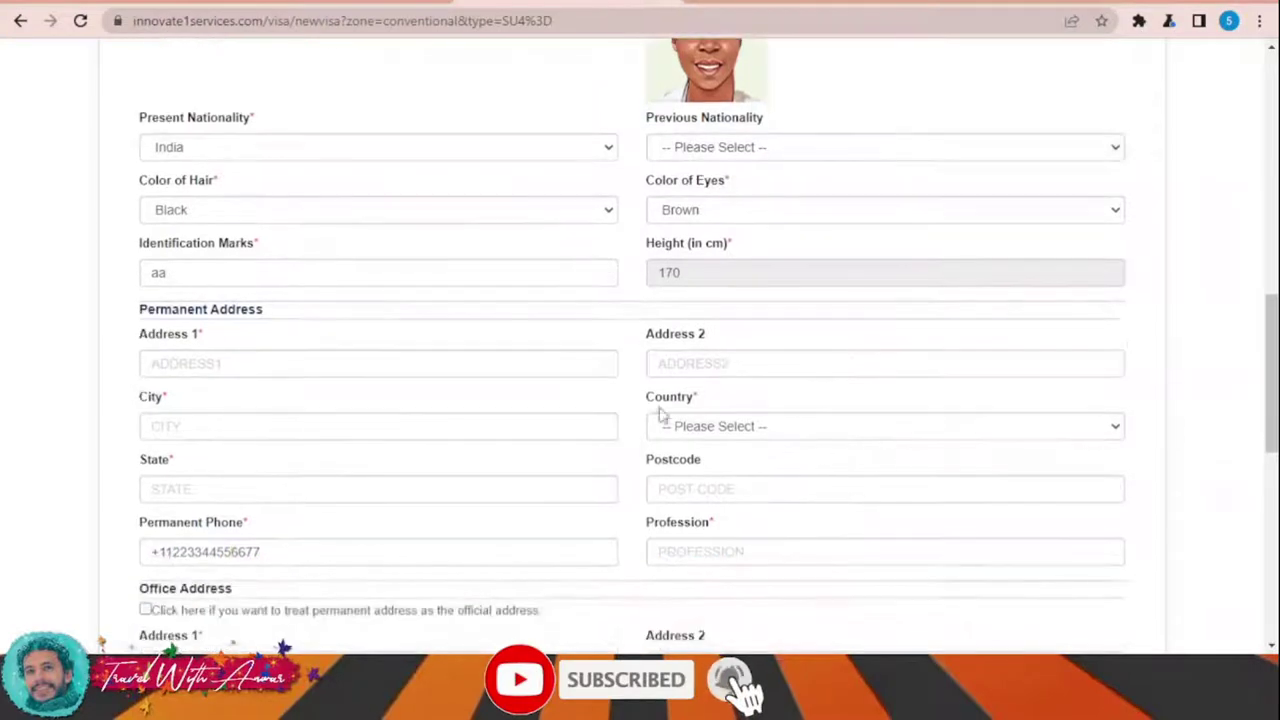
pyautogui.click(211, 366)
pyautogui.click(238, 424)
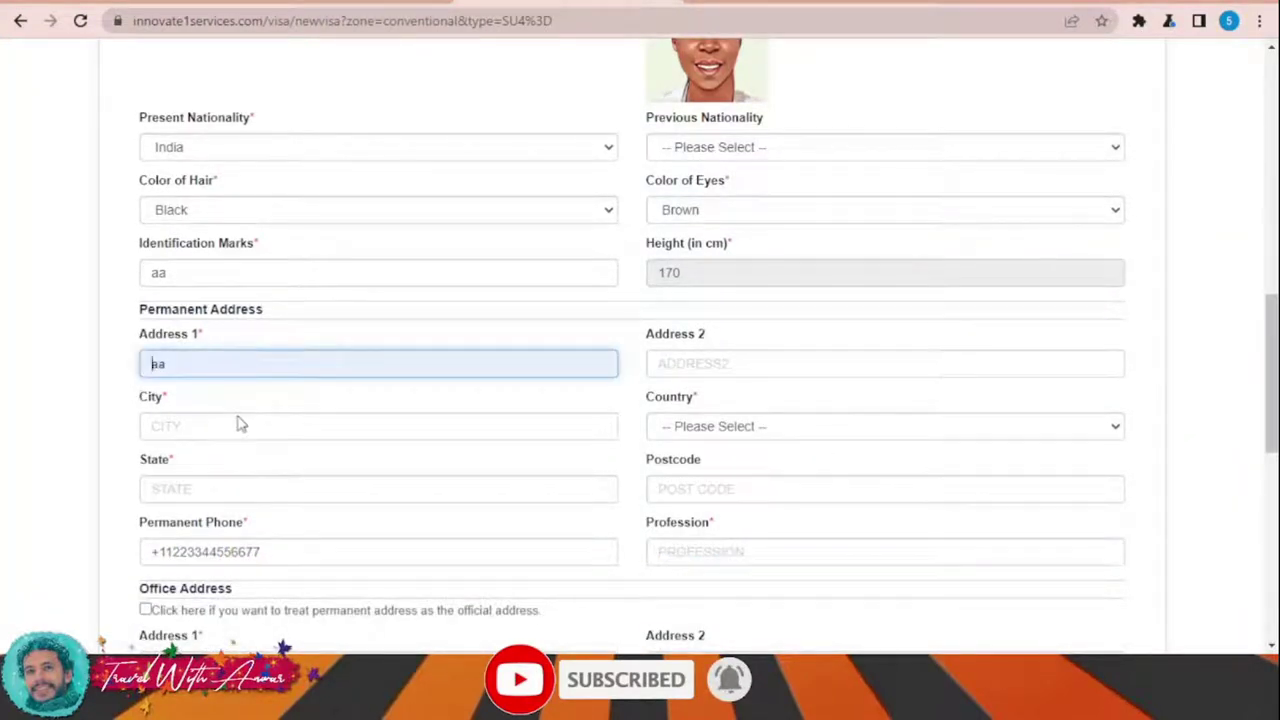
pyautogui.click(226, 432)
pyautogui.click(243, 465)
pyautogui.click(228, 487)
pyautogui.click(250, 535)
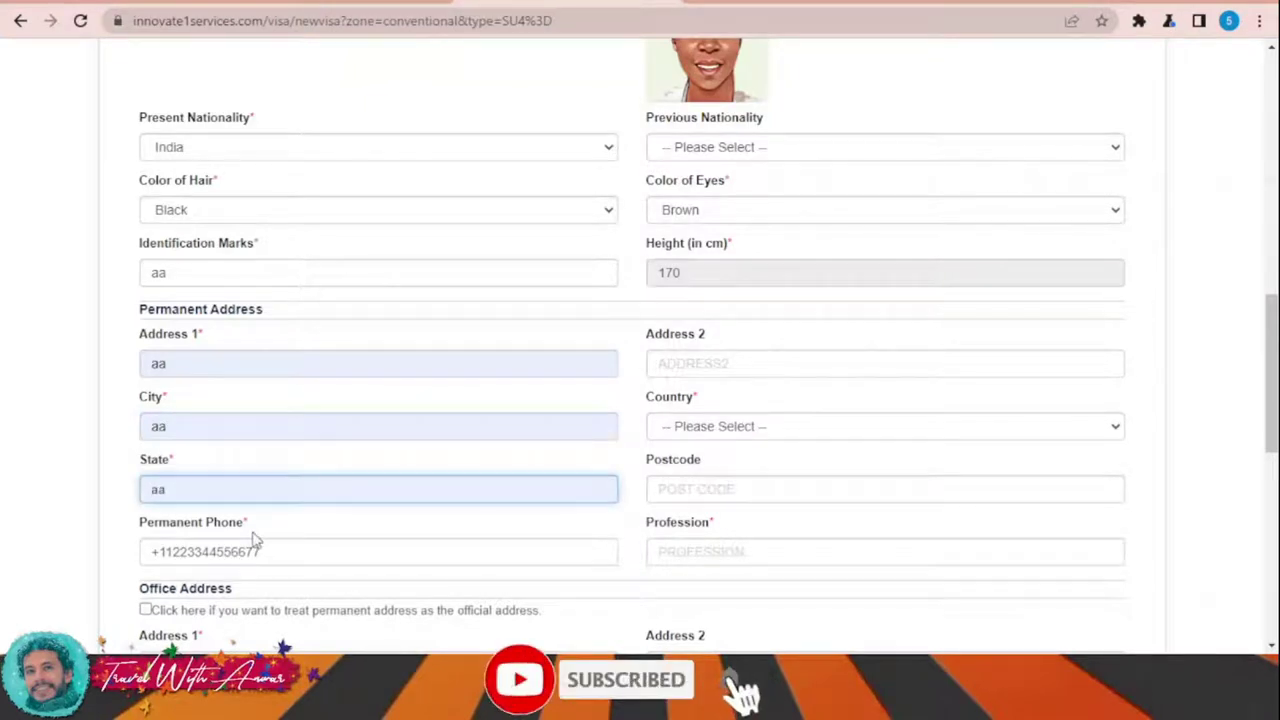
# Step: Treat the permanent address as the official address so its details are copied into the office address section
pyautogui.scroll(-2, 500, 515)
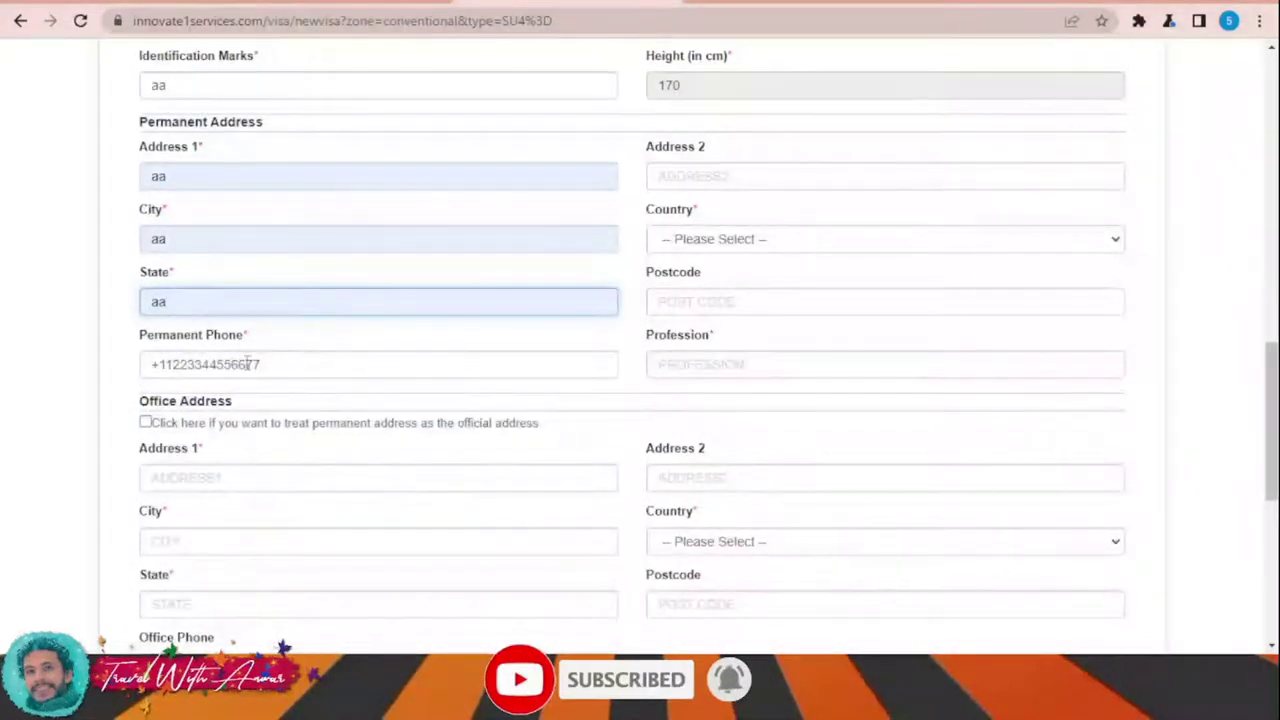
pyautogui.scroll(-1, 420, 330)
pyautogui.click(772, 275)
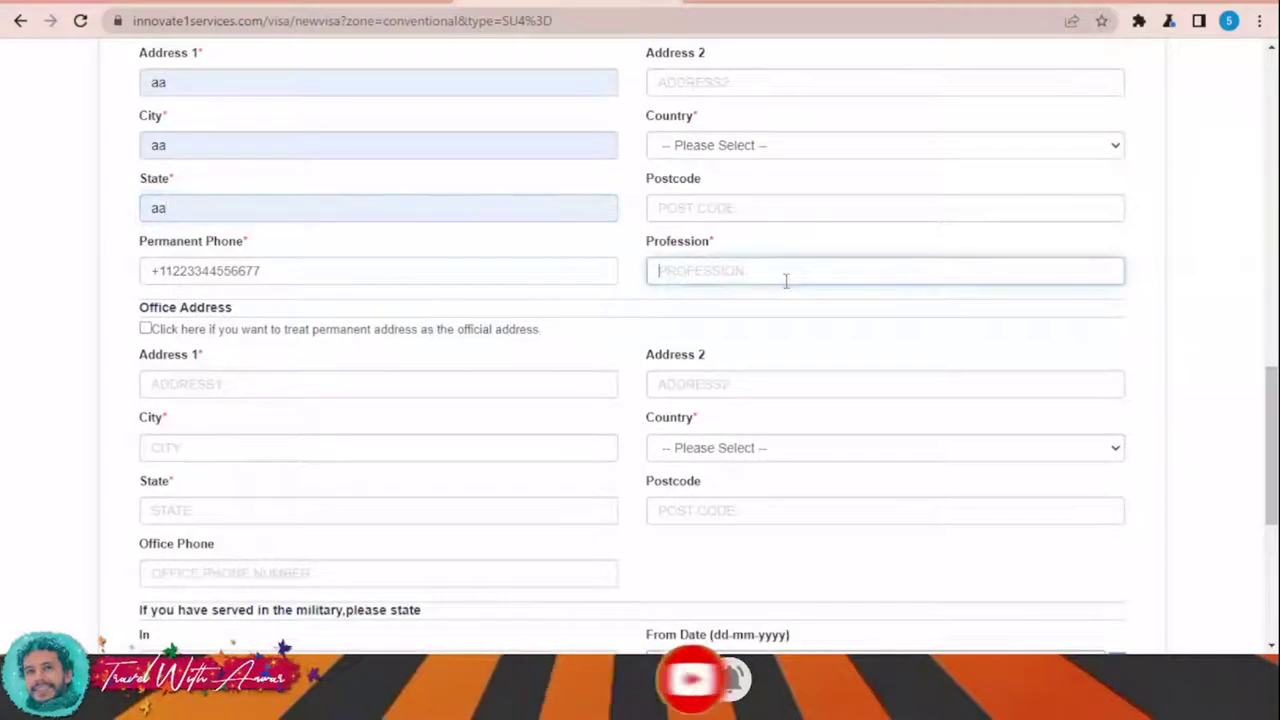
pyautogui.write('aaa')
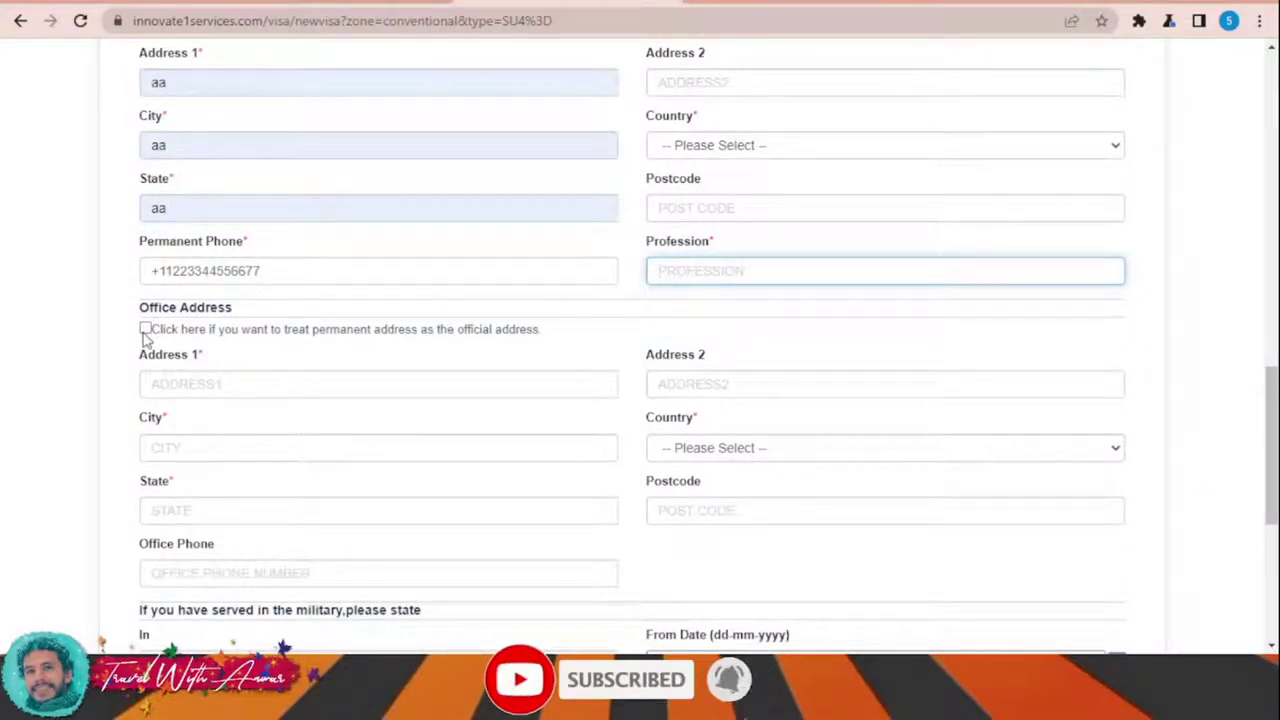
pyautogui.click(145, 330)
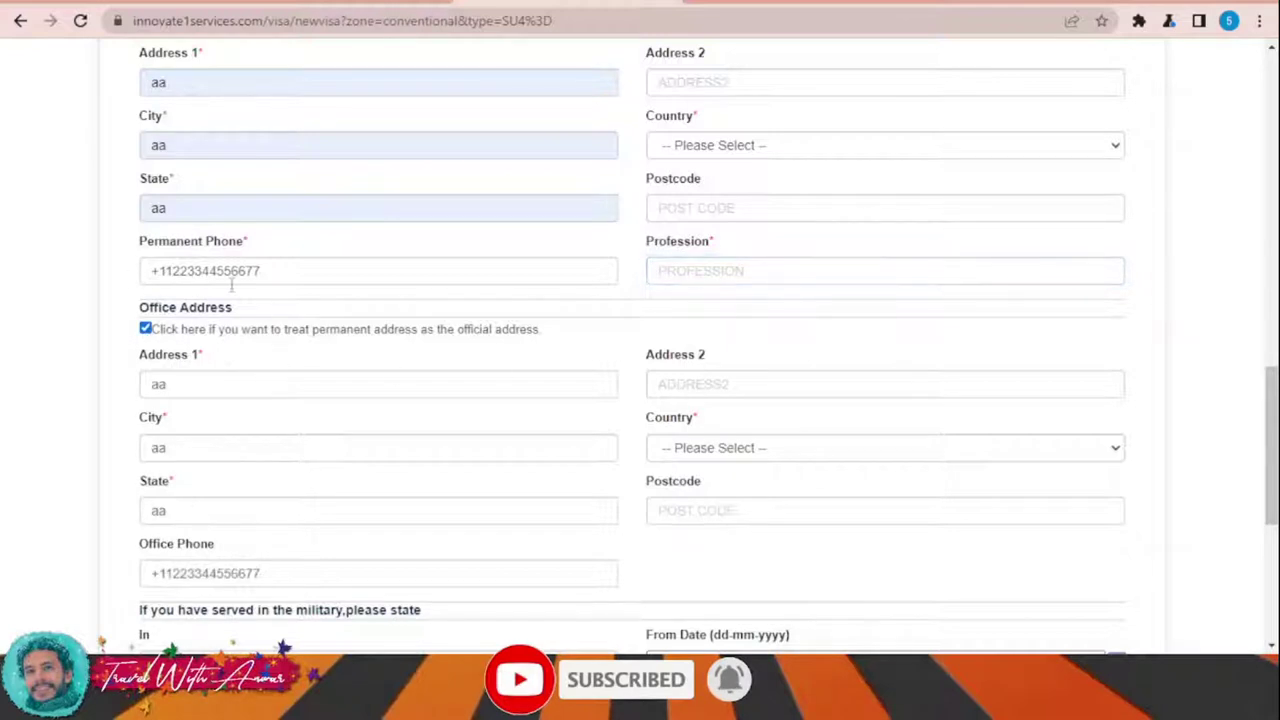
# Step: Try to continue to the next application step with the military service section left blank
pyautogui.scroll(-2, 329, 300)
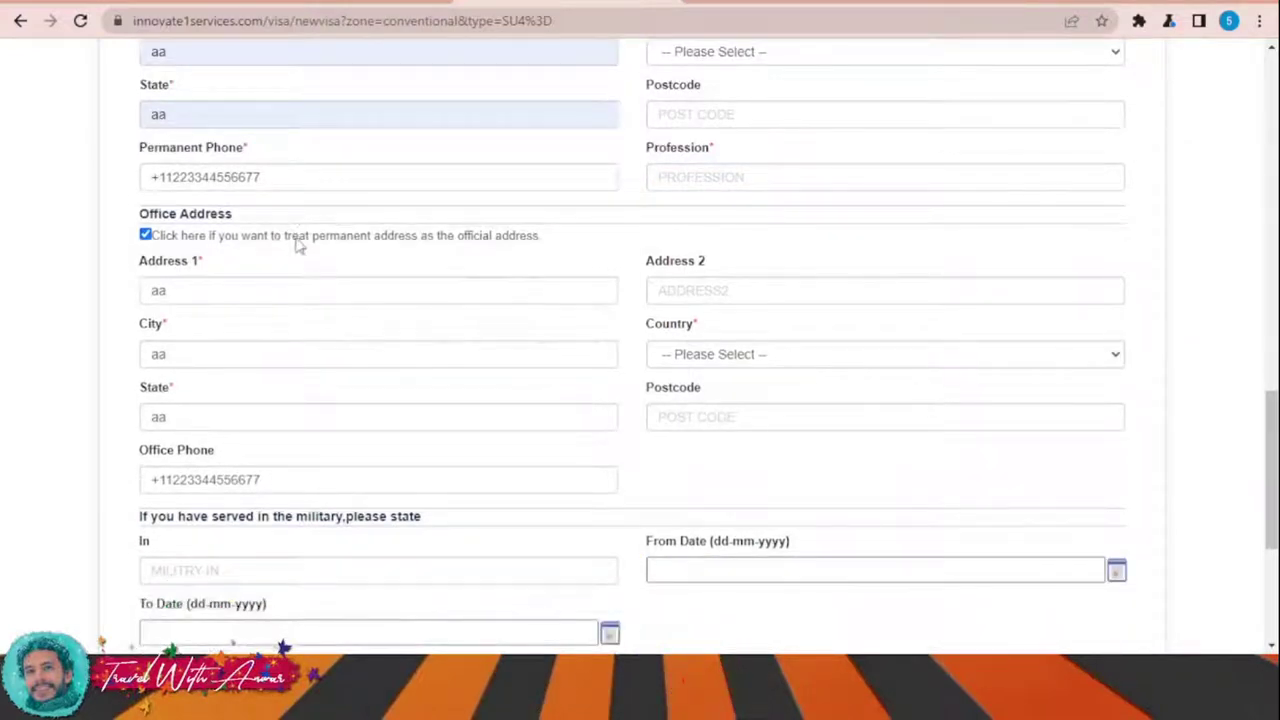
pyautogui.scroll(-4, 370, 258)
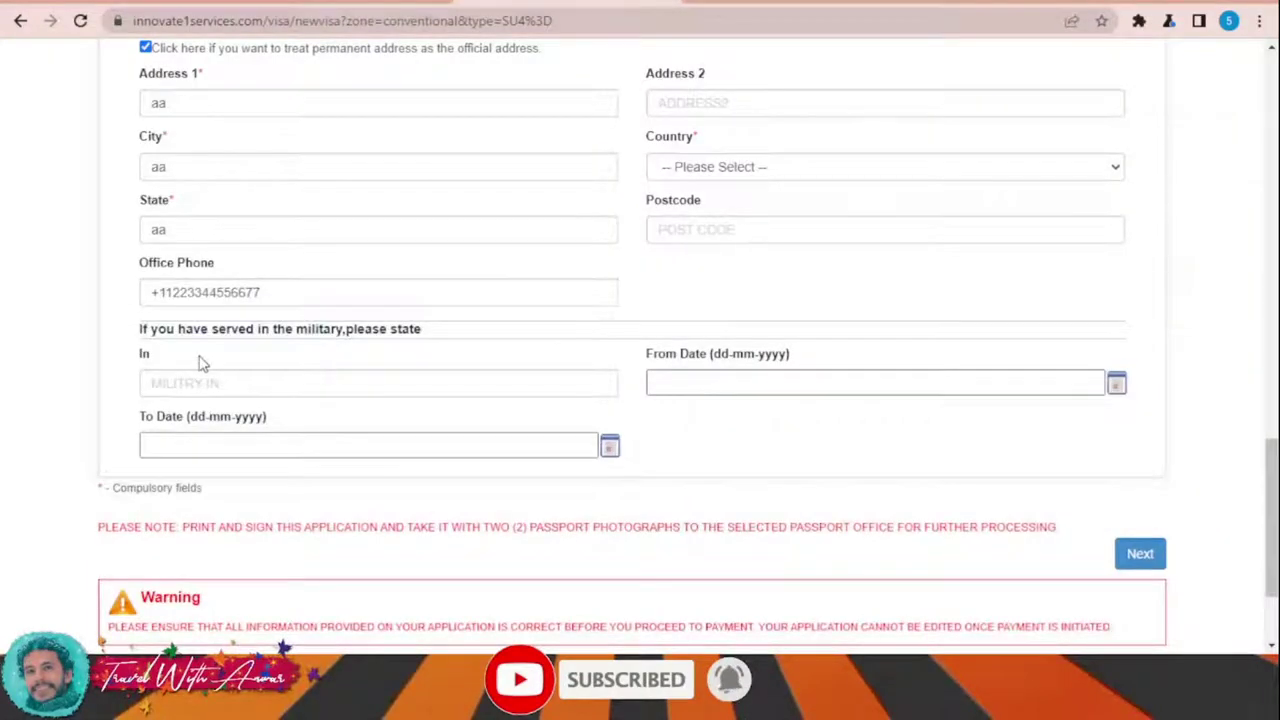
pyautogui.scroll(-2, 200, 363)
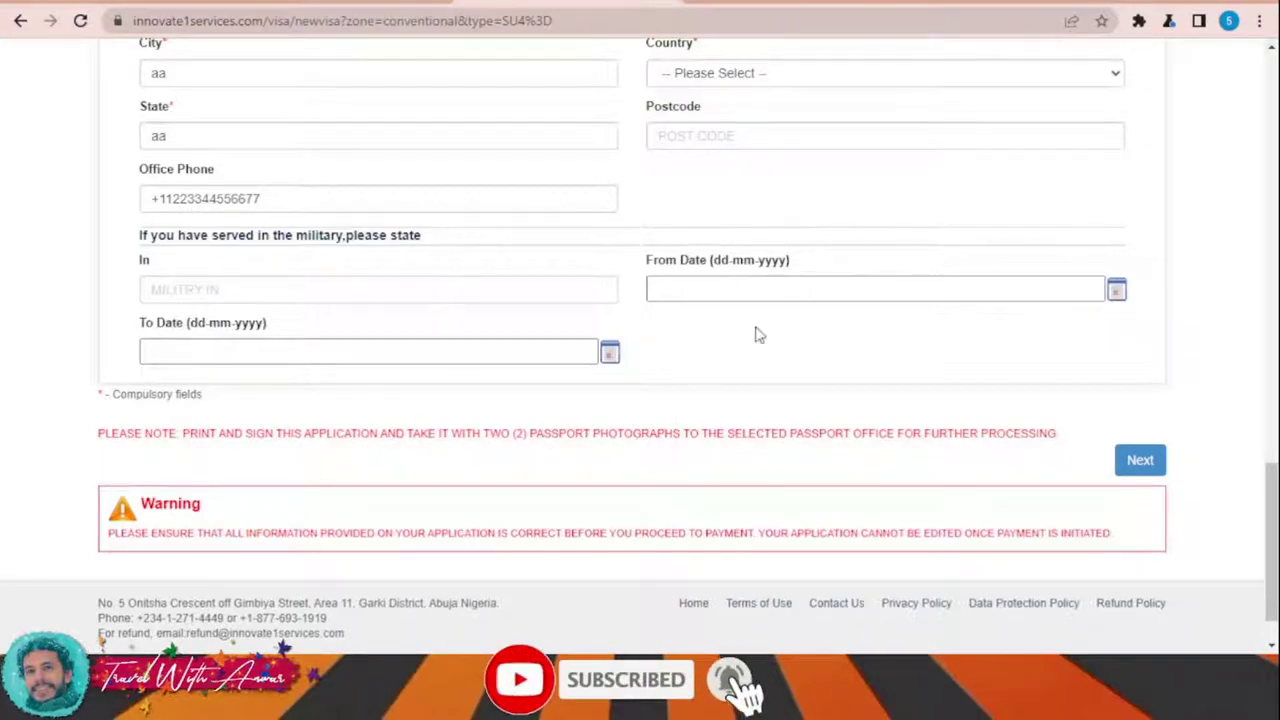
pyautogui.scroll(-1, 786, 346)
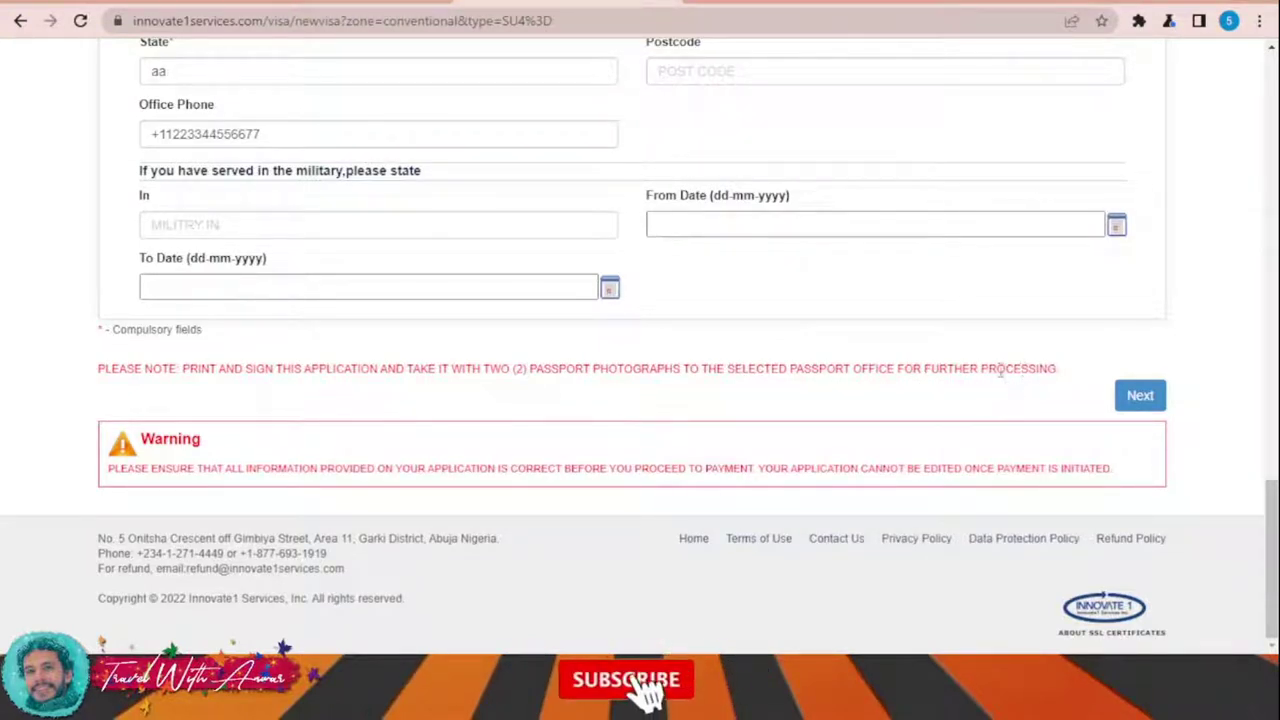
pyautogui.click(1140, 397)
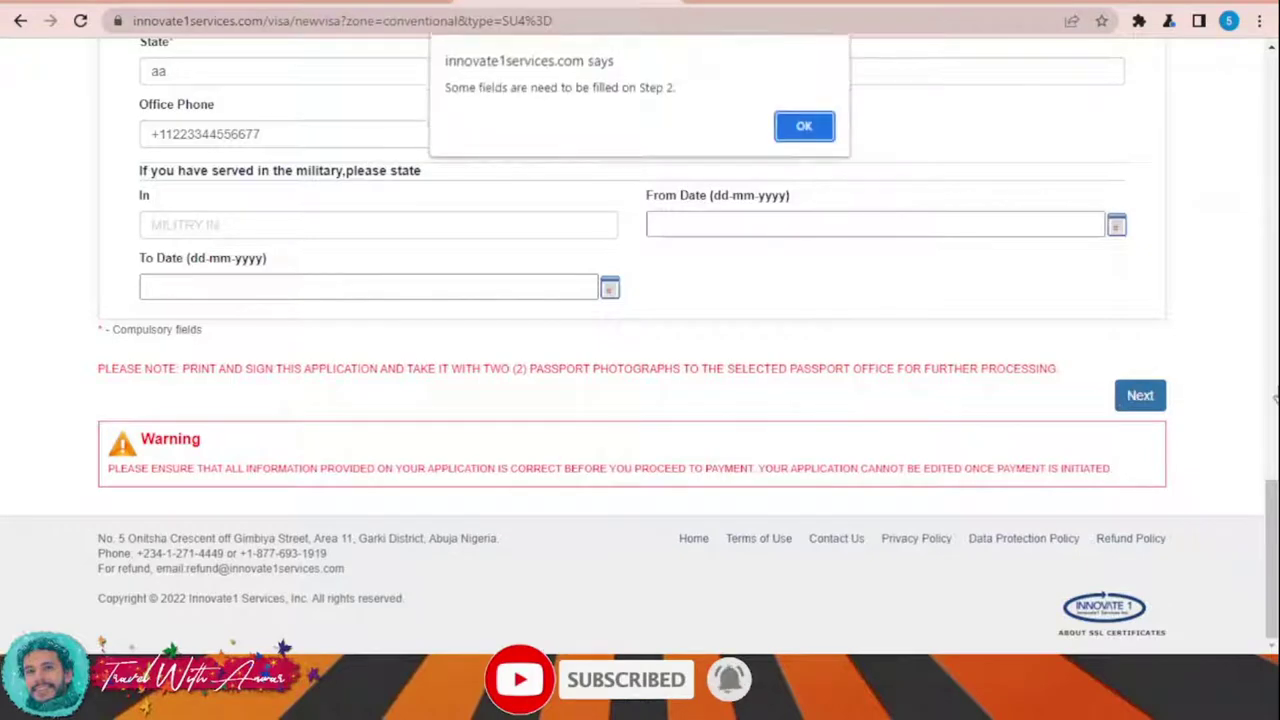
pyautogui.click(804, 127)
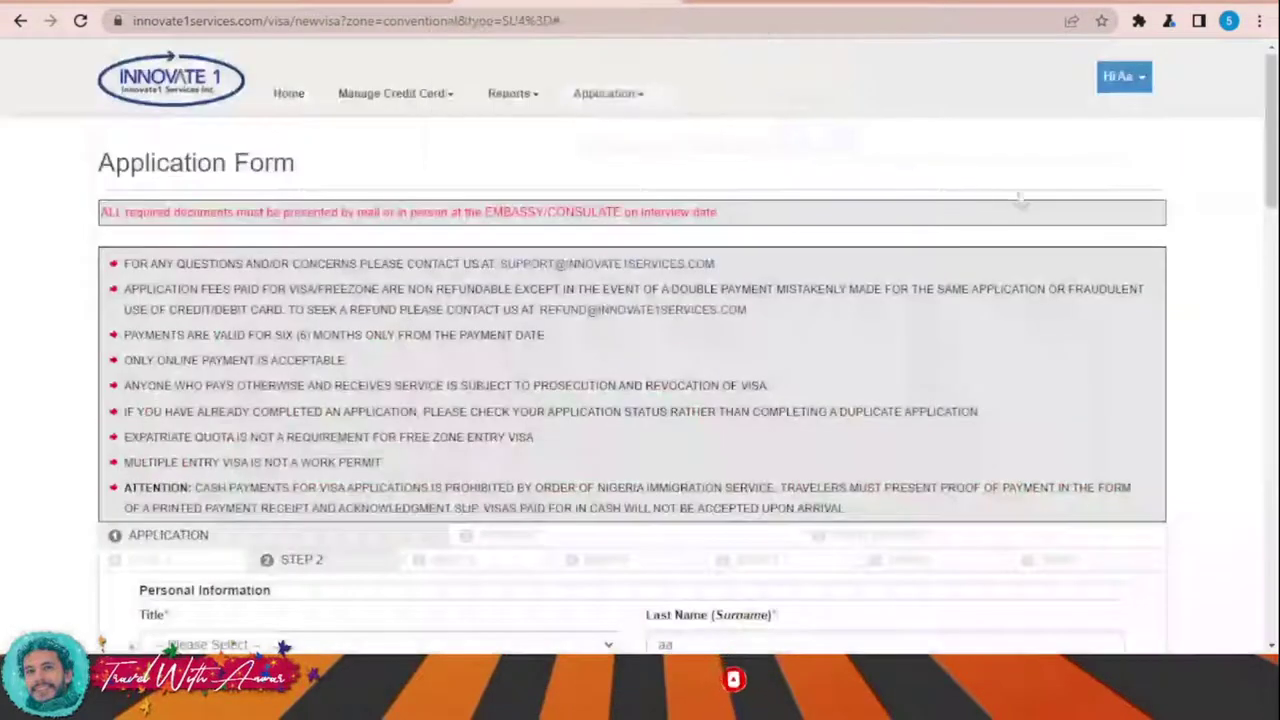
# Step: Set the title to Mr and the marital status to Single in the personal information section
pyautogui.scroll(-3, 815, 290)
pyautogui.scroll(-2, 815, 290)
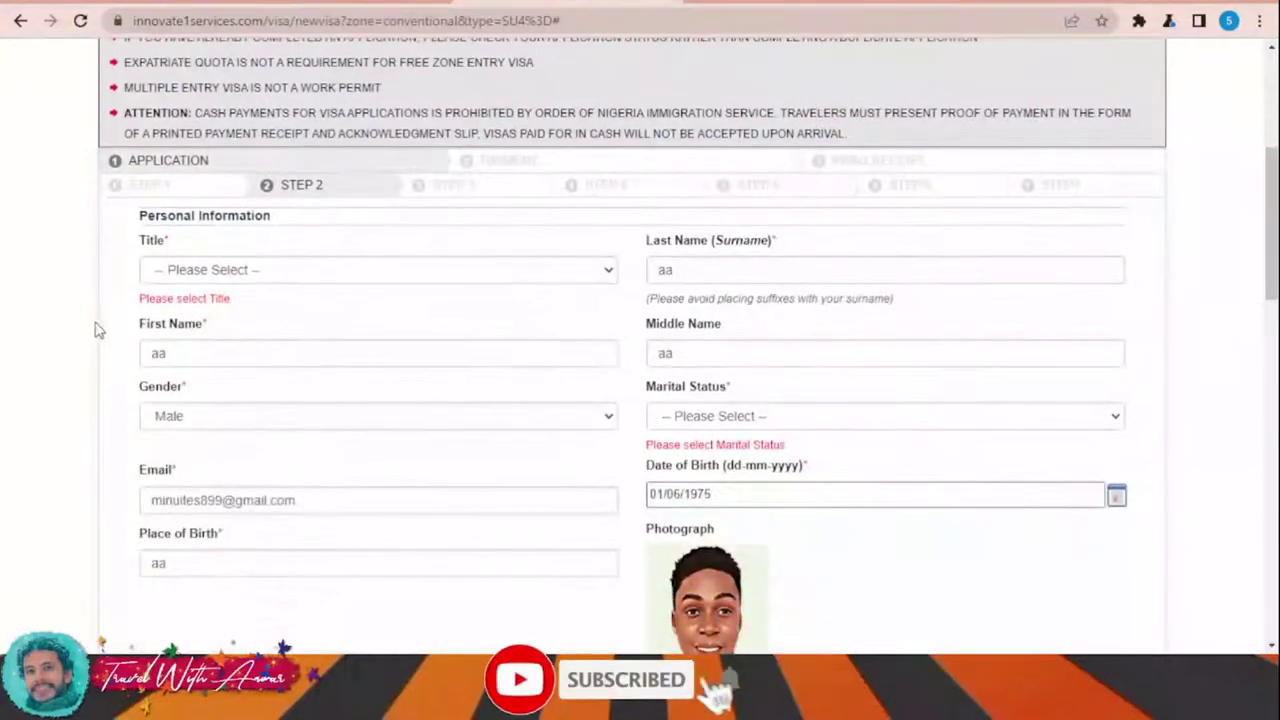
pyautogui.click(249, 268)
pyautogui.click(241, 312)
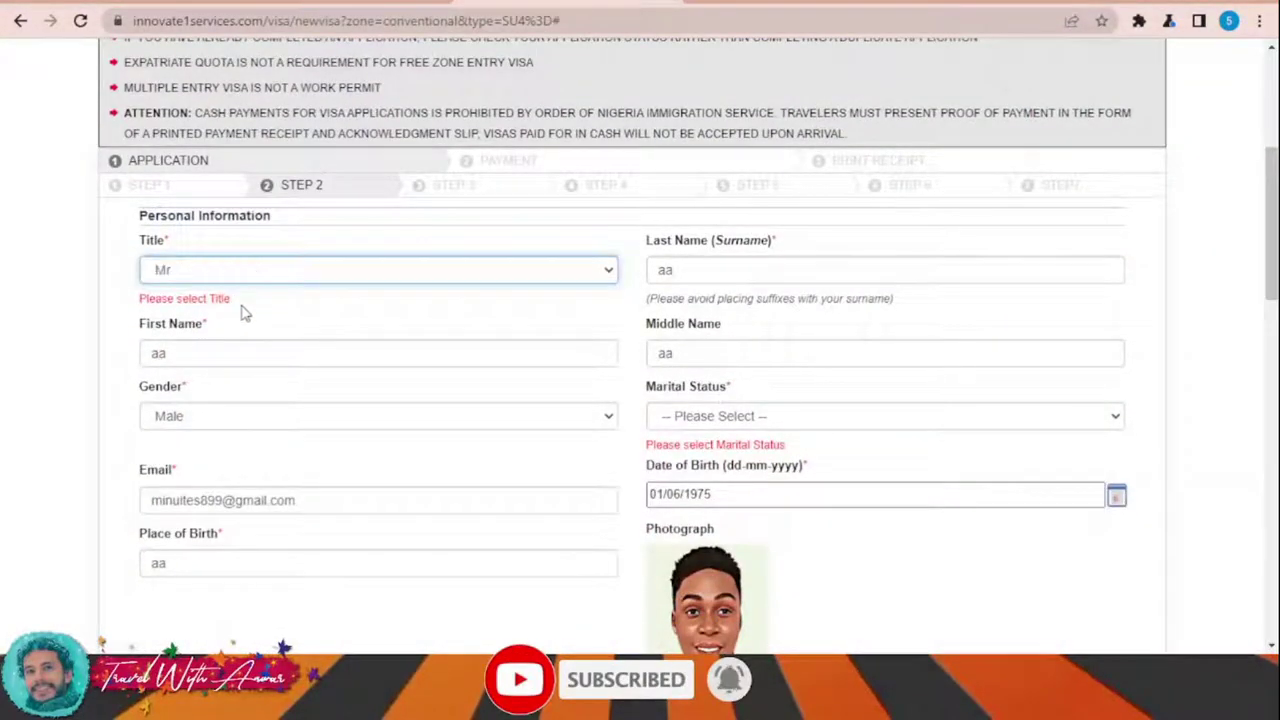
pyautogui.click(755, 418)
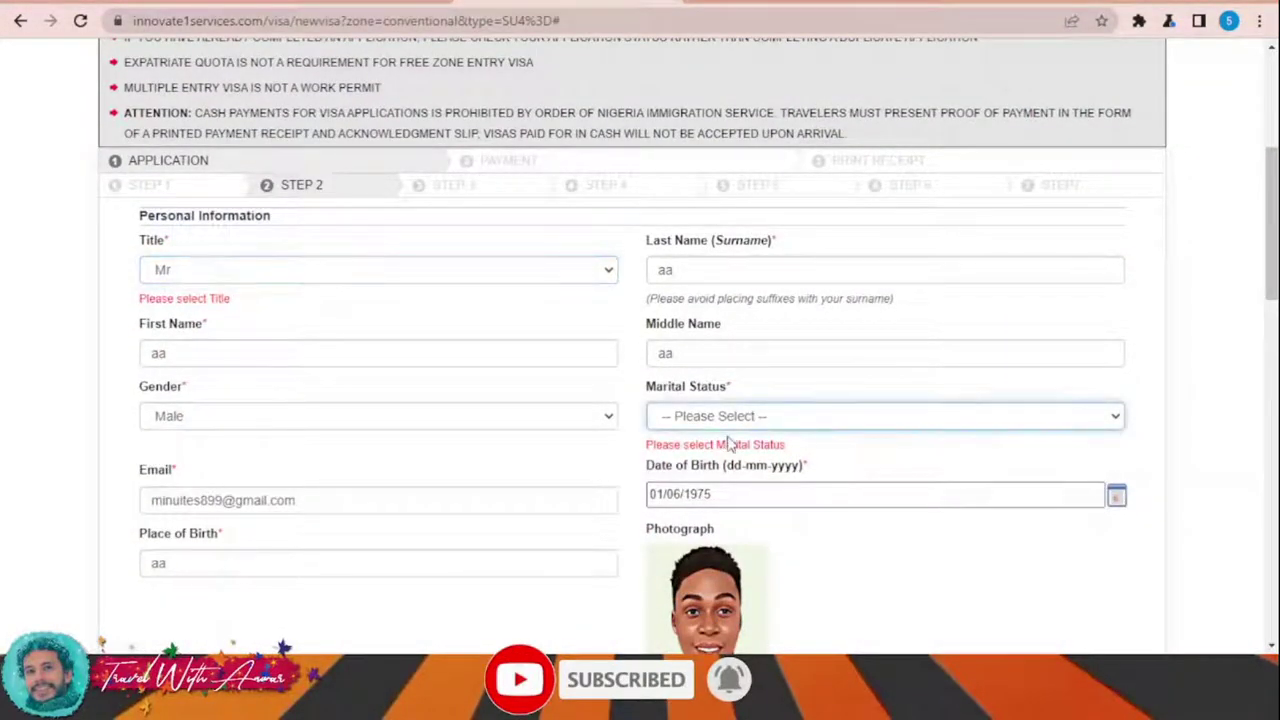
pyautogui.click(740, 462)
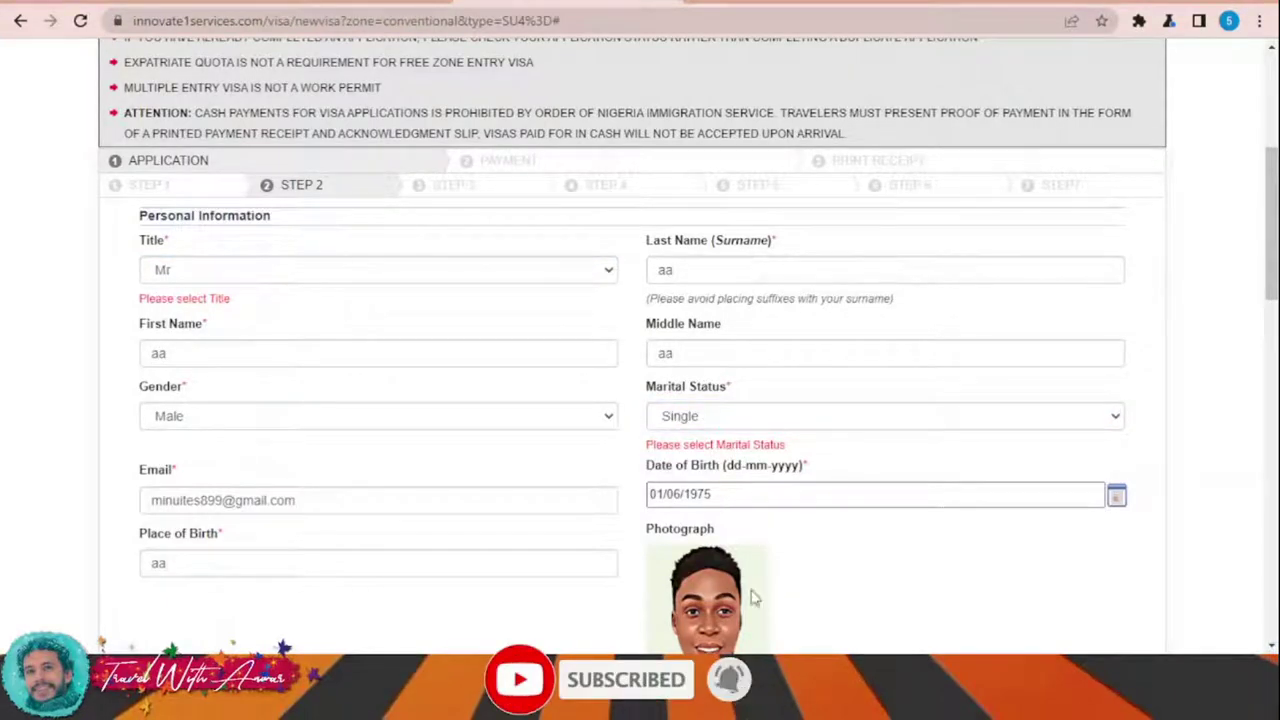
# Step: Set the permanent address country to India and enter "aaa" as the profession
pyautogui.scroll(-7, 801, 460)
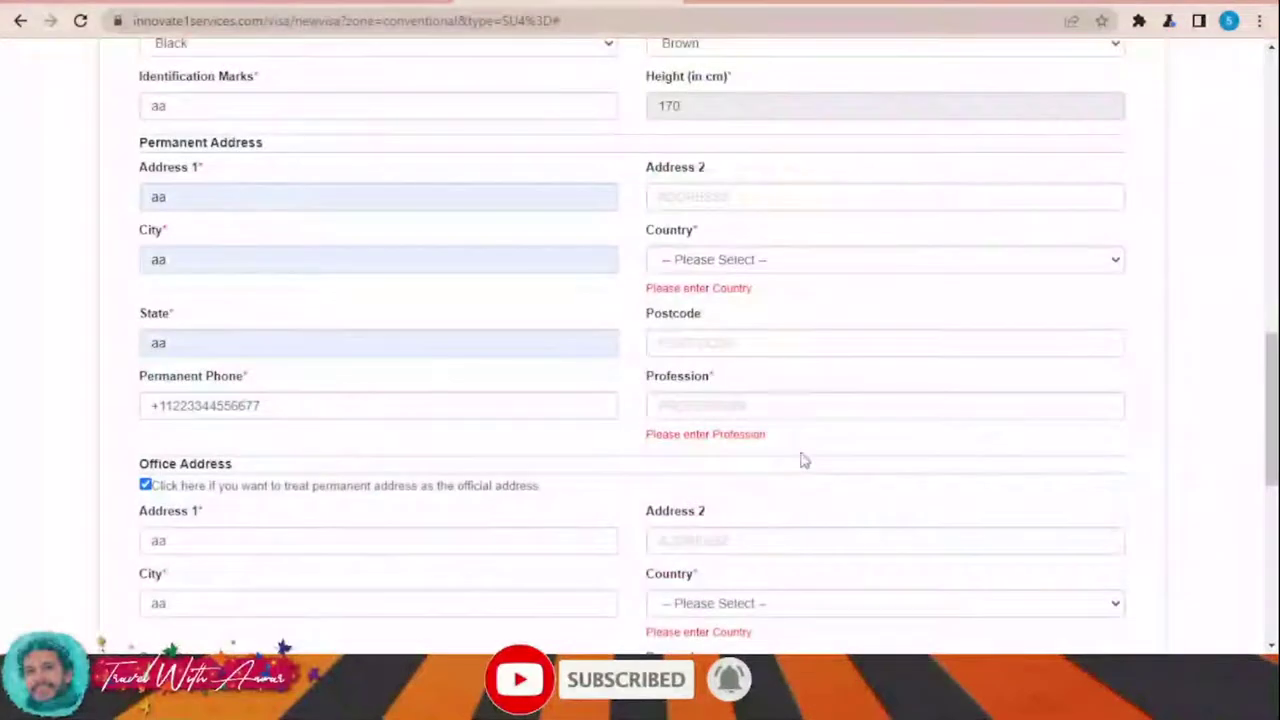
pyautogui.click(721, 342)
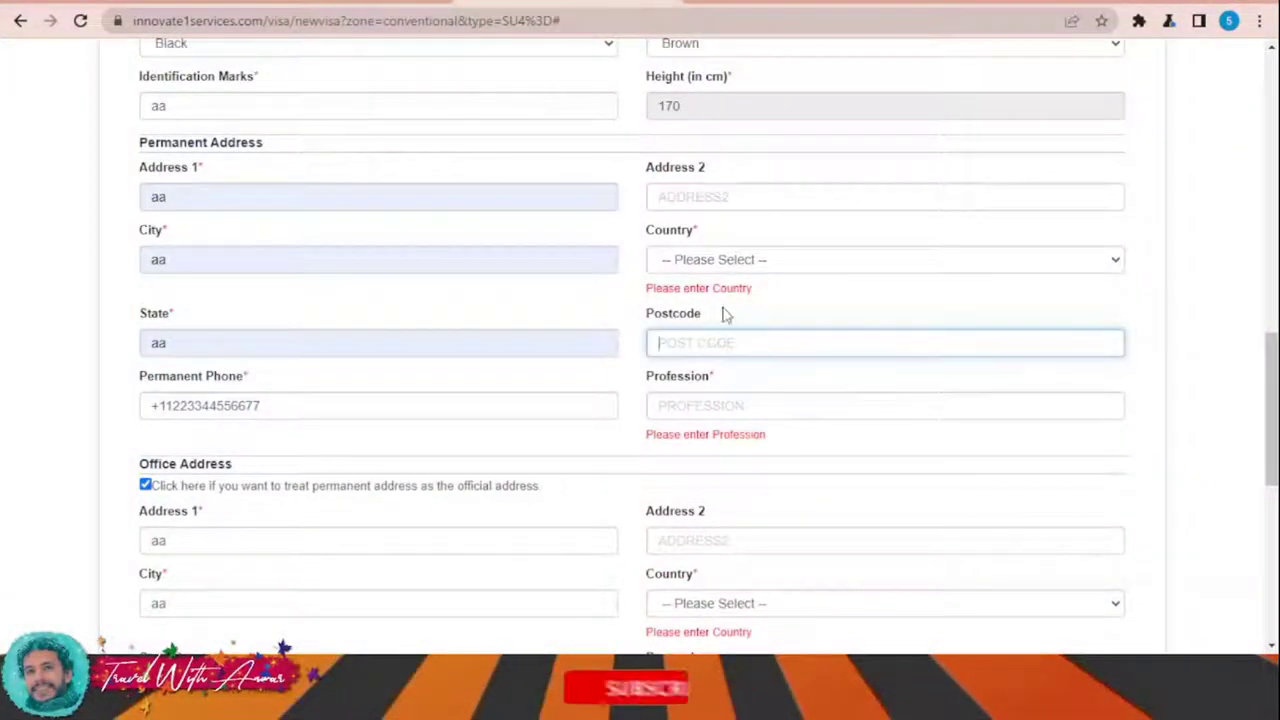
pyautogui.click(724, 262)
pyautogui.click(738, 362)
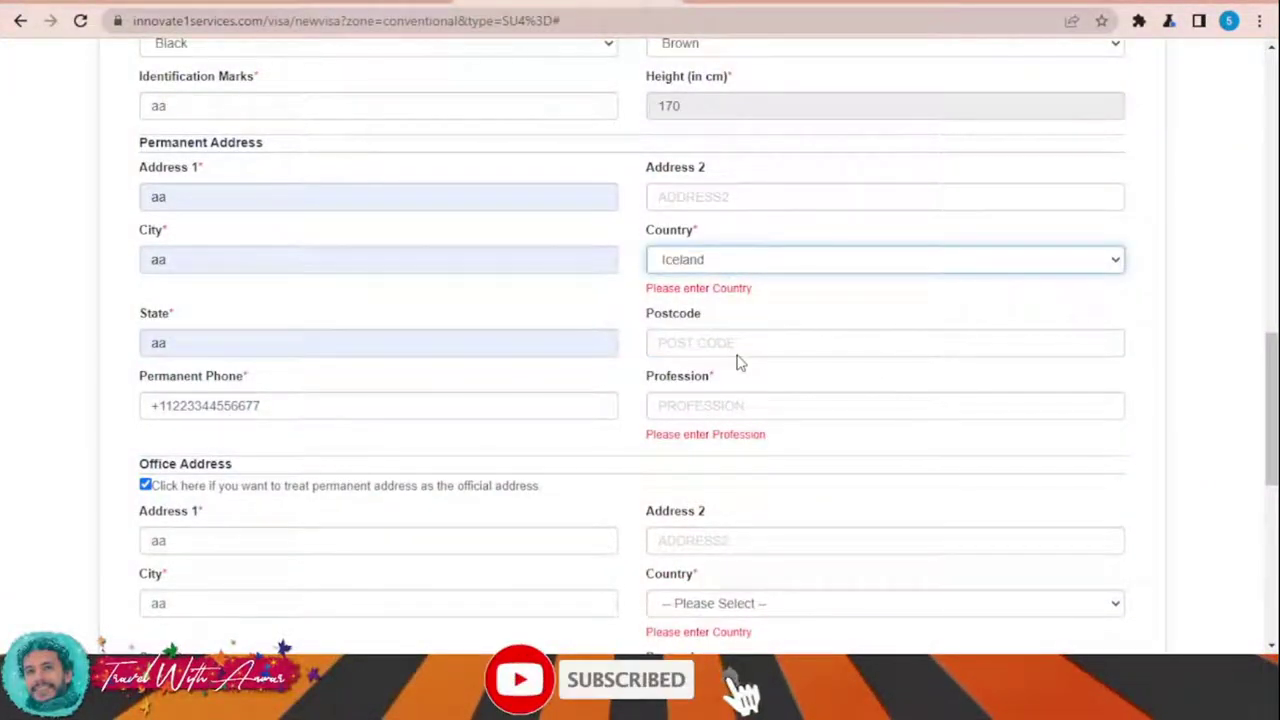
pyautogui.scroll(-1, 1031, 569)
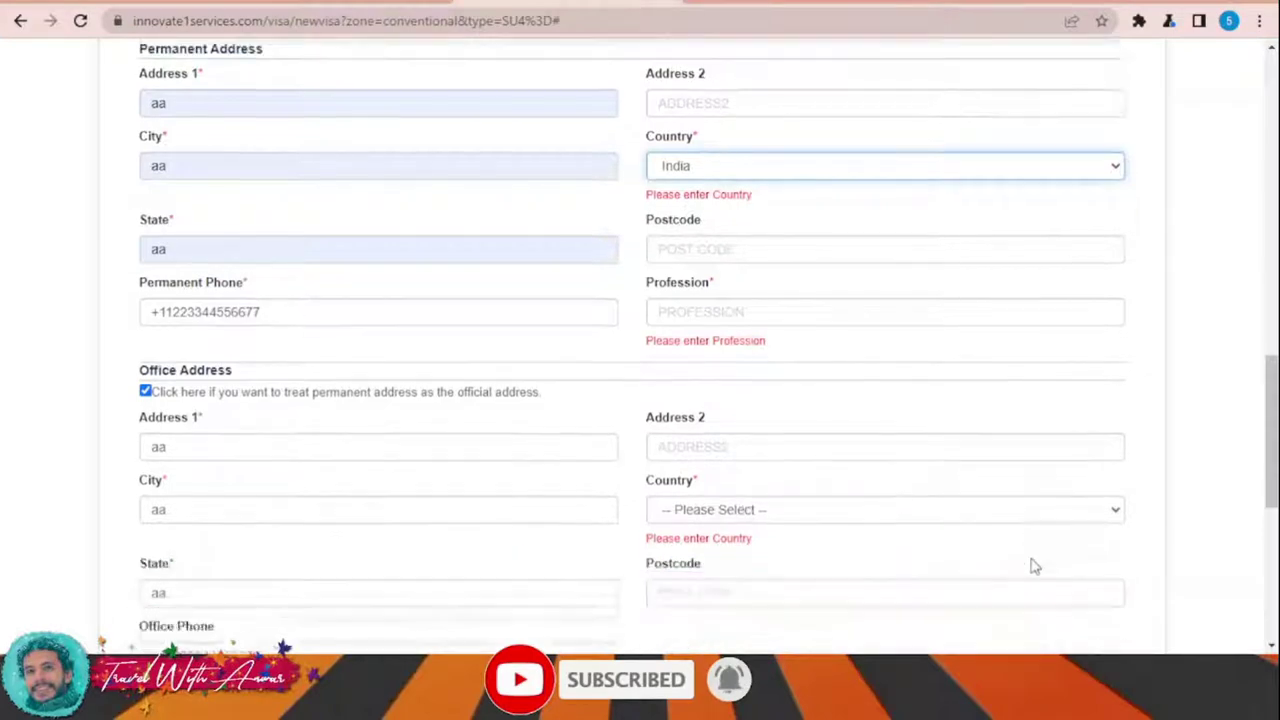
pyautogui.click(728, 312)
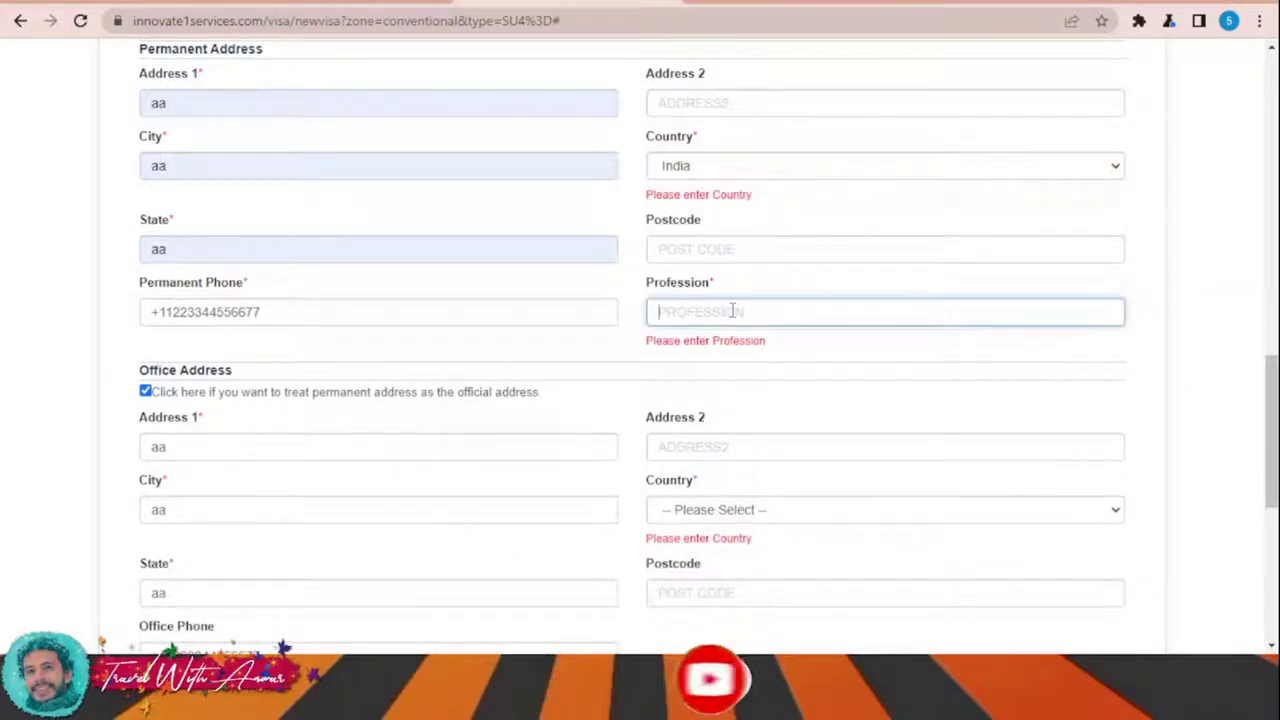
pyautogui.write('aaa')
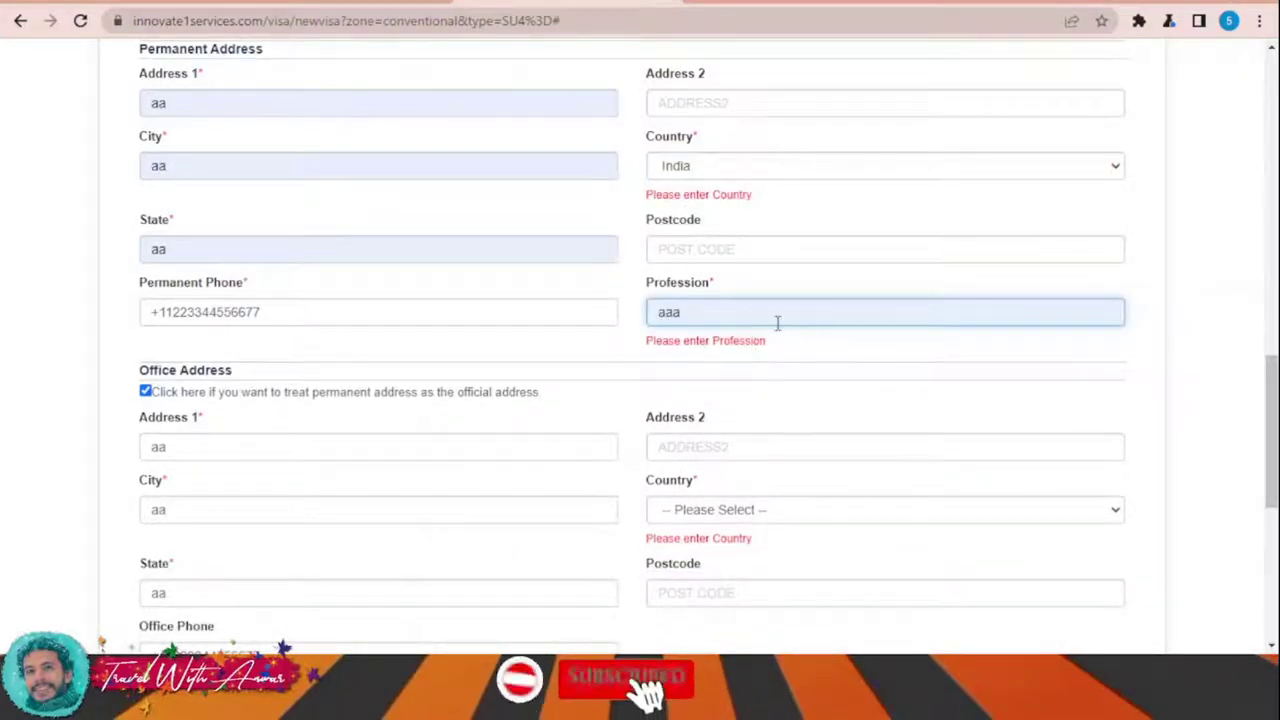
pyautogui.click(1207, 295)
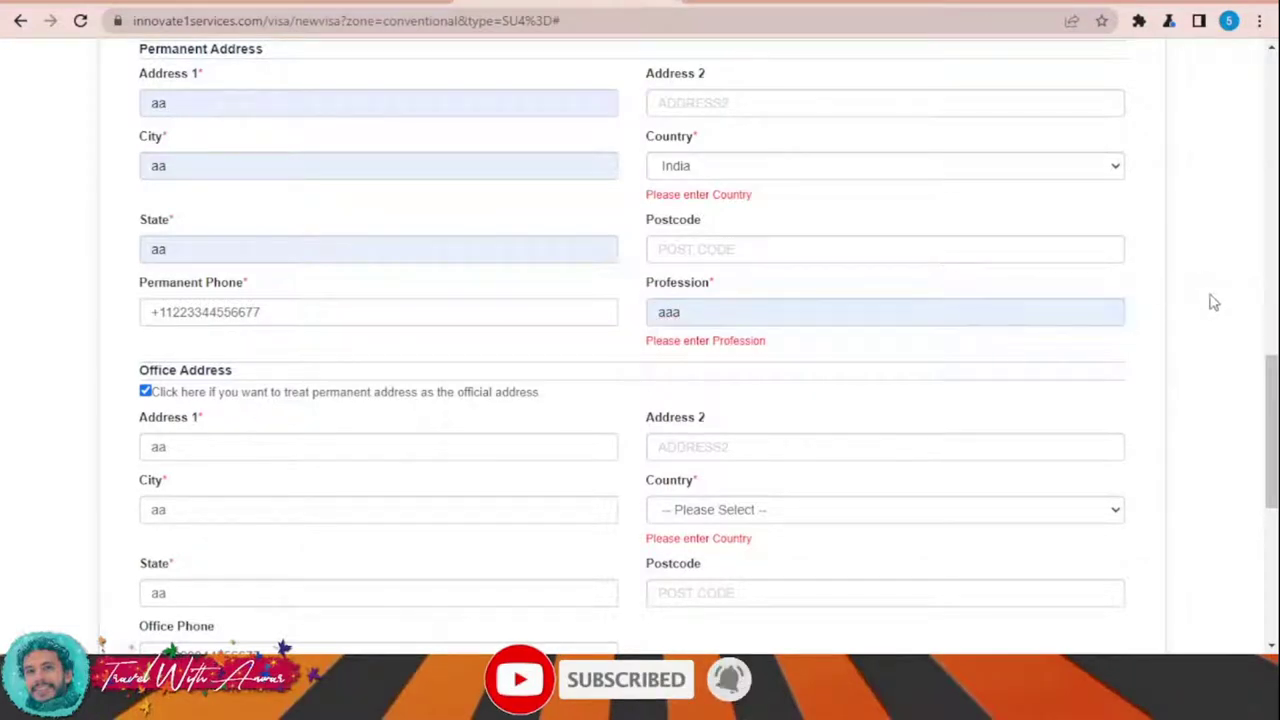
# Step: Set the office address country to India and proceed to step 3 of the application
pyautogui.scroll(-2, 1157, 430)
pyautogui.click(745, 332)
pyautogui.click(752, 242)
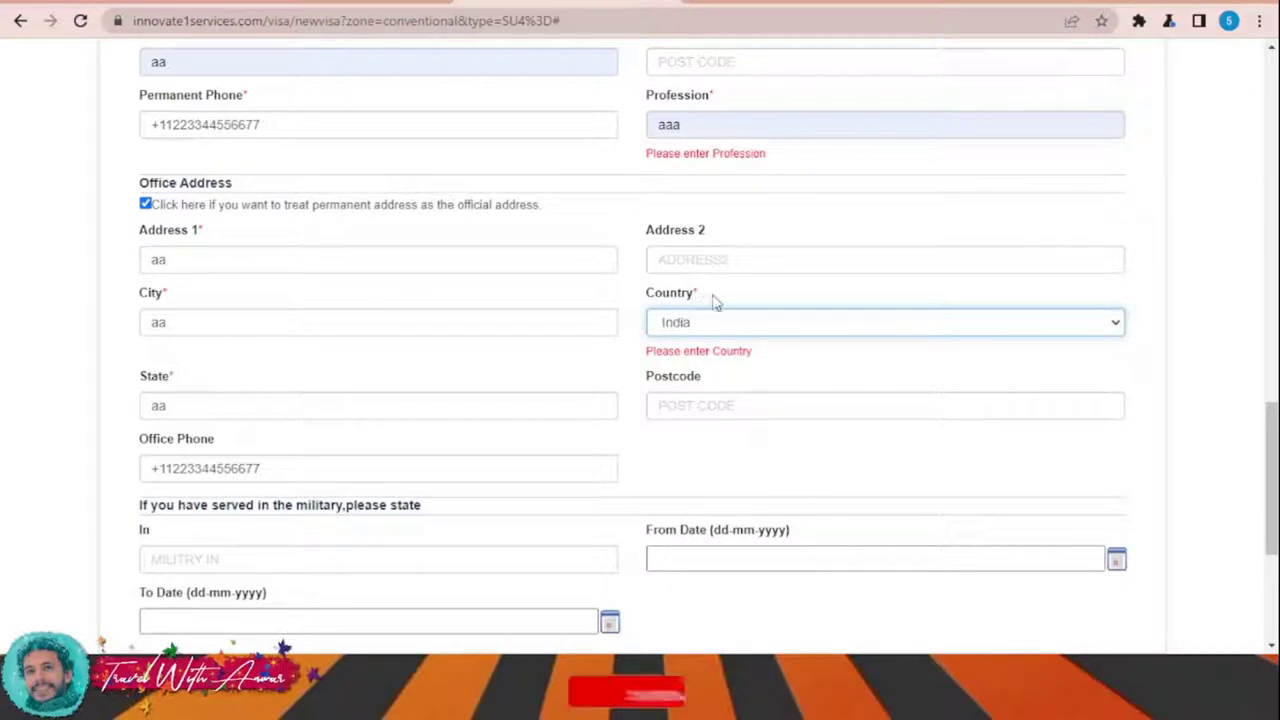
pyautogui.click(1194, 306)
pyautogui.scroll(-3, 1198, 307)
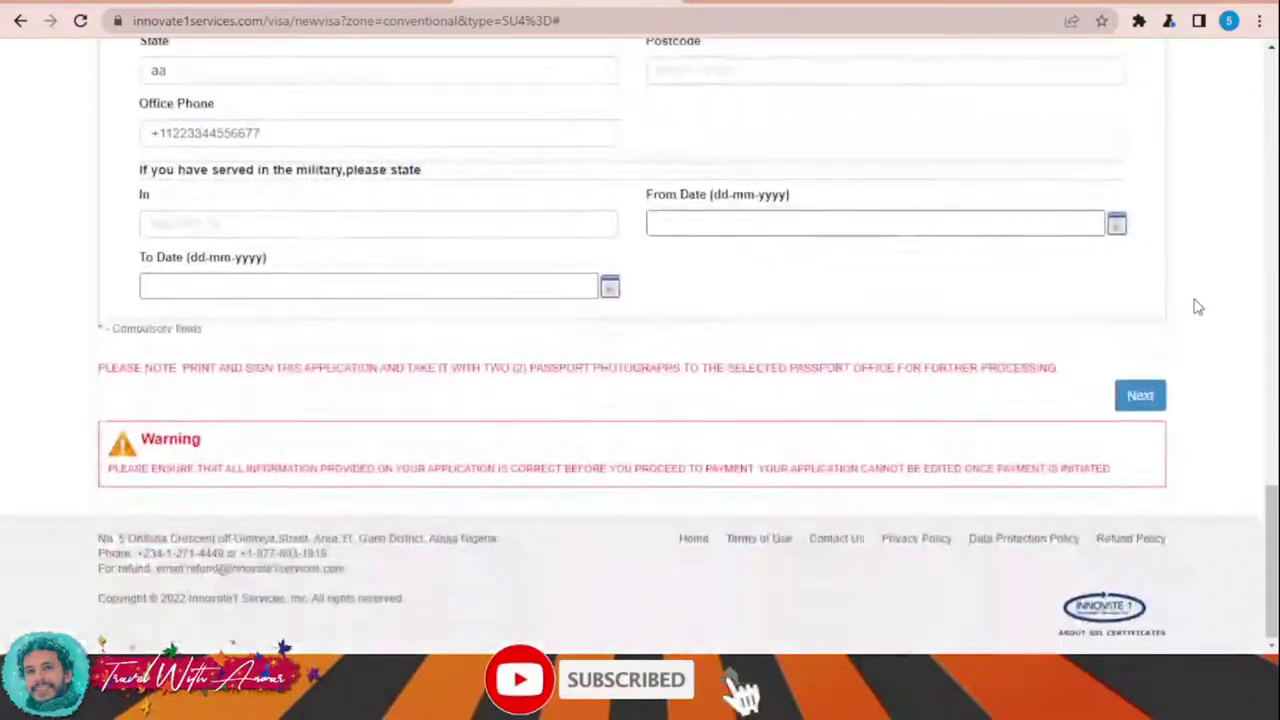
pyautogui.click(1157, 395)
# Step: Set the issuing country to India in the passport information section
pyautogui.scroll(-4, 980, 351)
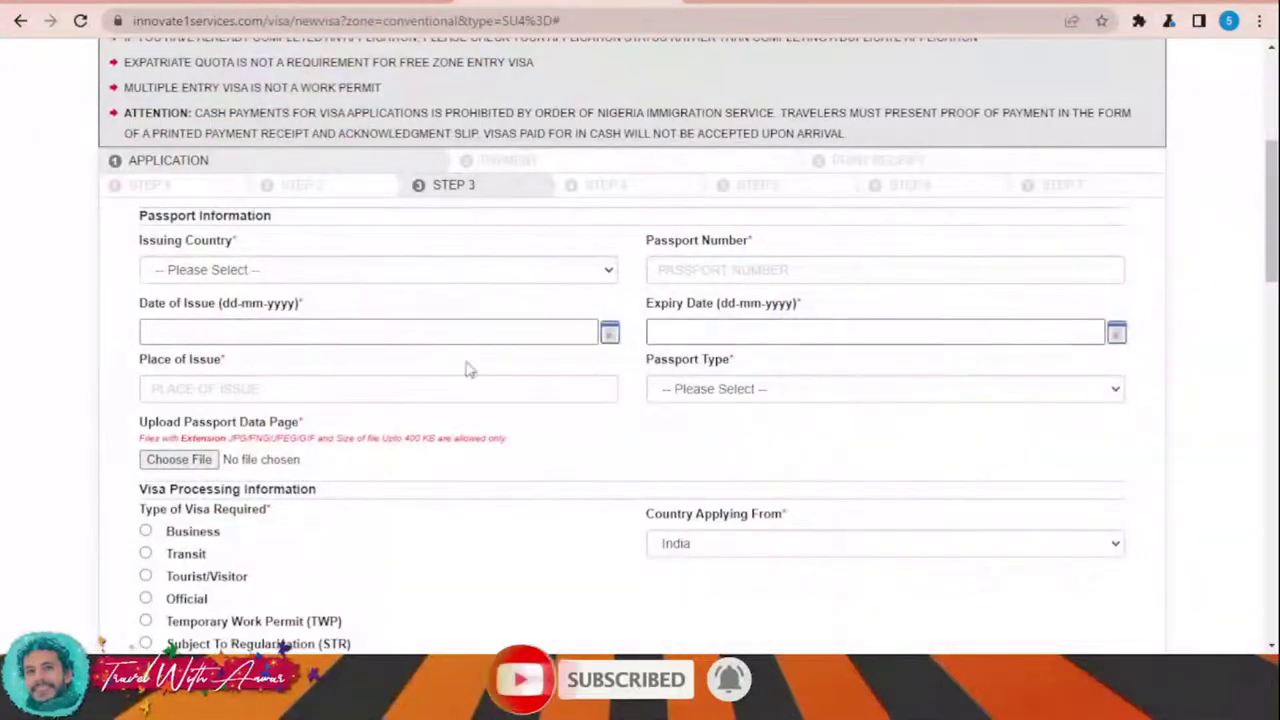
pyautogui.scroll(-1, 400, 380)
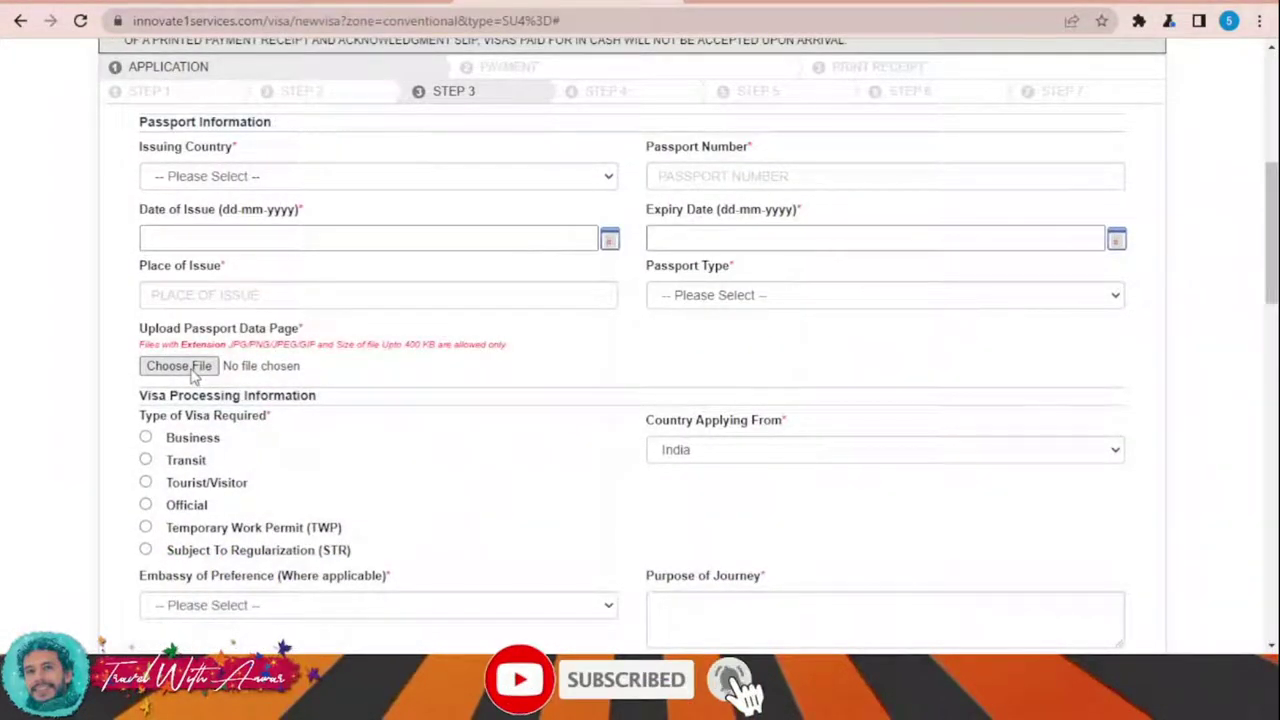
pyautogui.scroll(2, 63, 317)
pyautogui.scroll(-1, 400, 326)
pyautogui.scroll(-2, 340, 300)
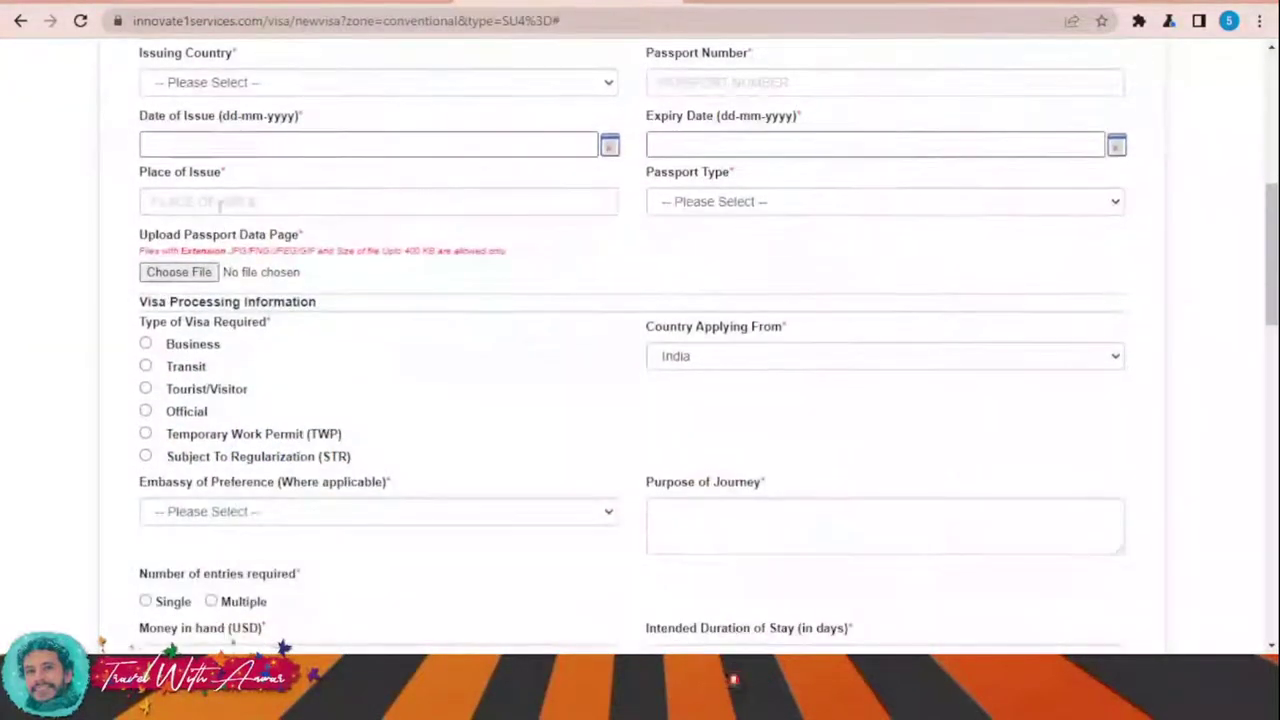
pyautogui.scroll(1, 300, 180)
pyautogui.click(320, 188)
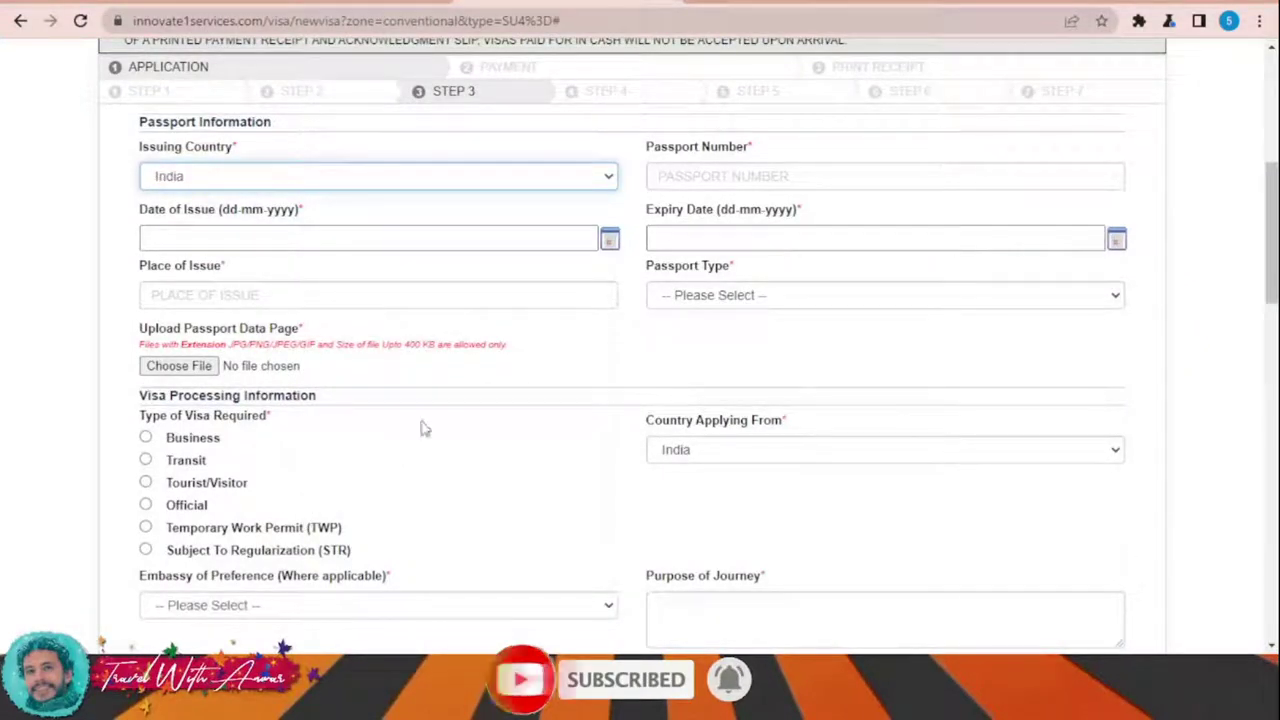
# Step: Enter the passport number and set the passport's date of issue to 01/06/2022 using the calendar
pyautogui.click(680, 177)
pyautogui.write('123456')
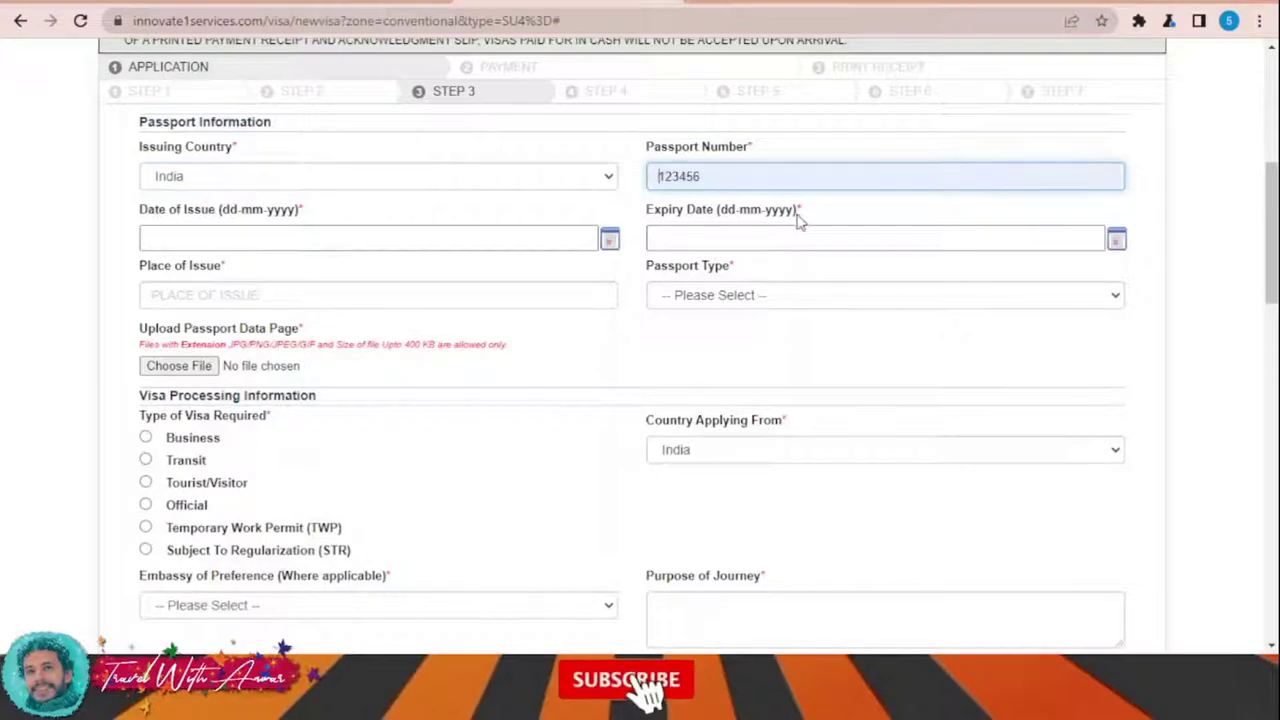
pyautogui.click(610, 241)
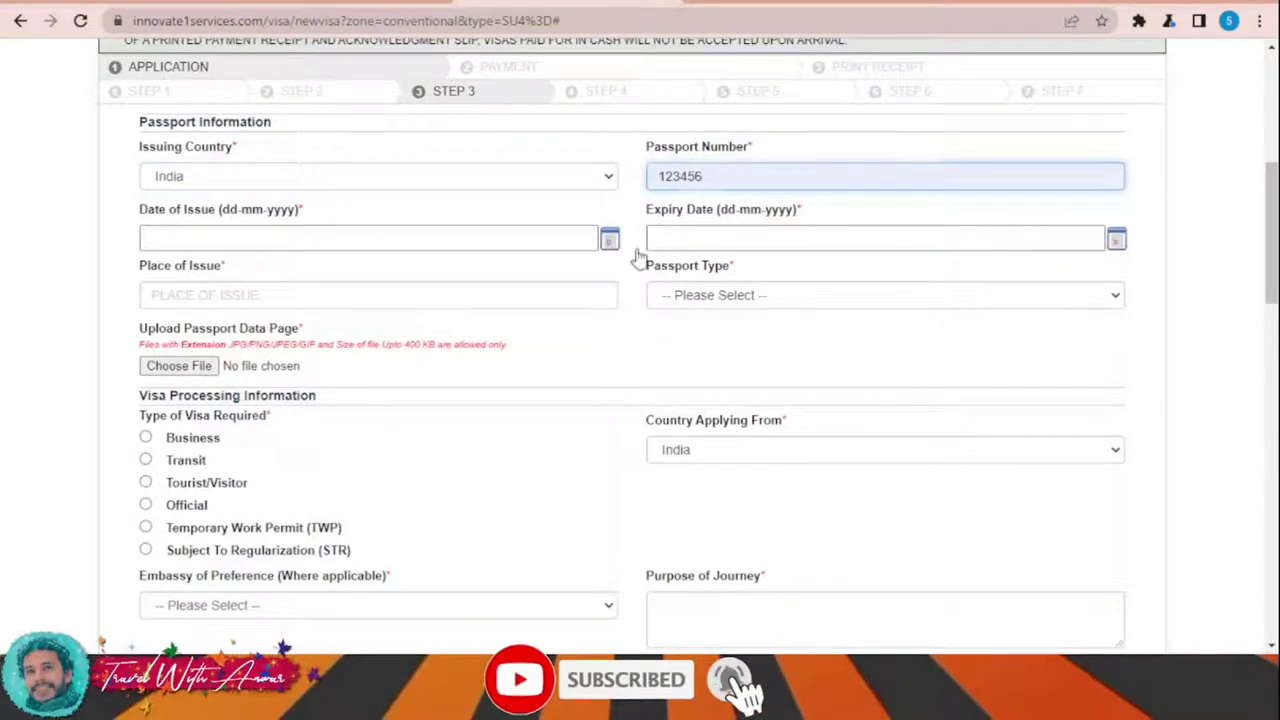
pyautogui.click(260, 338)
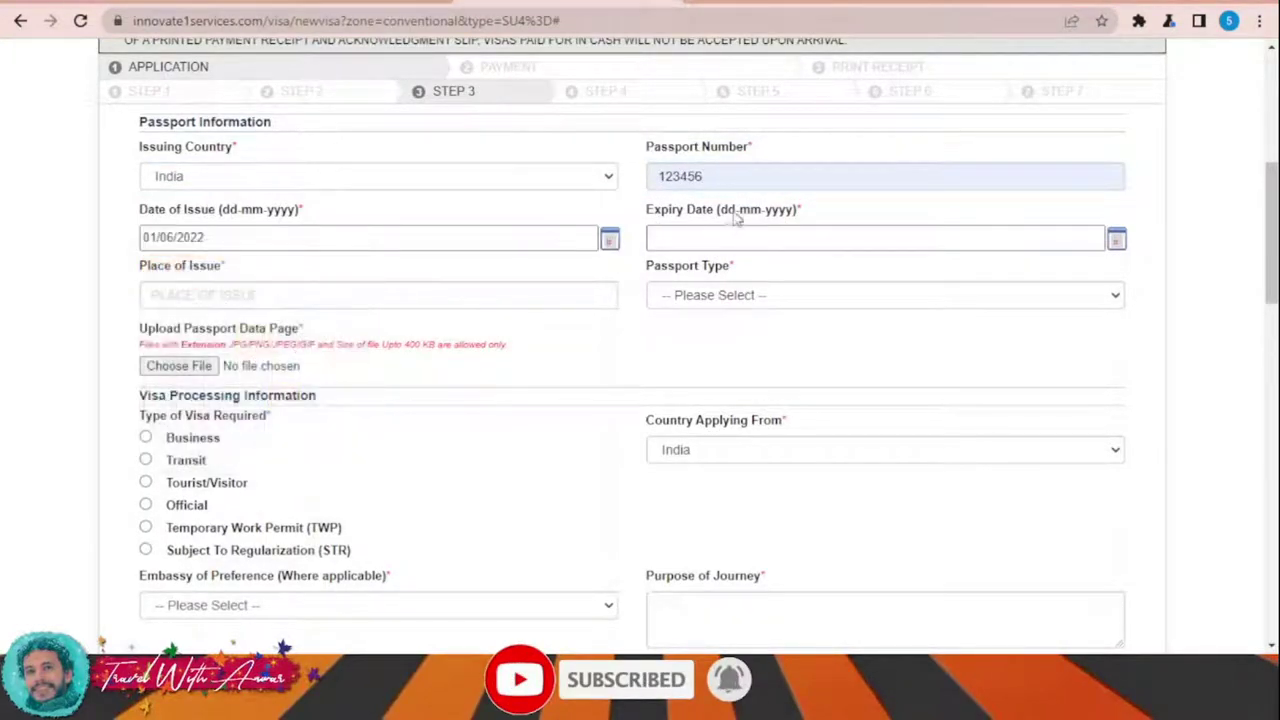
# Step: Set the passport's expiry date to 01/12/2031 using the calendar
pyautogui.click(1116, 241)
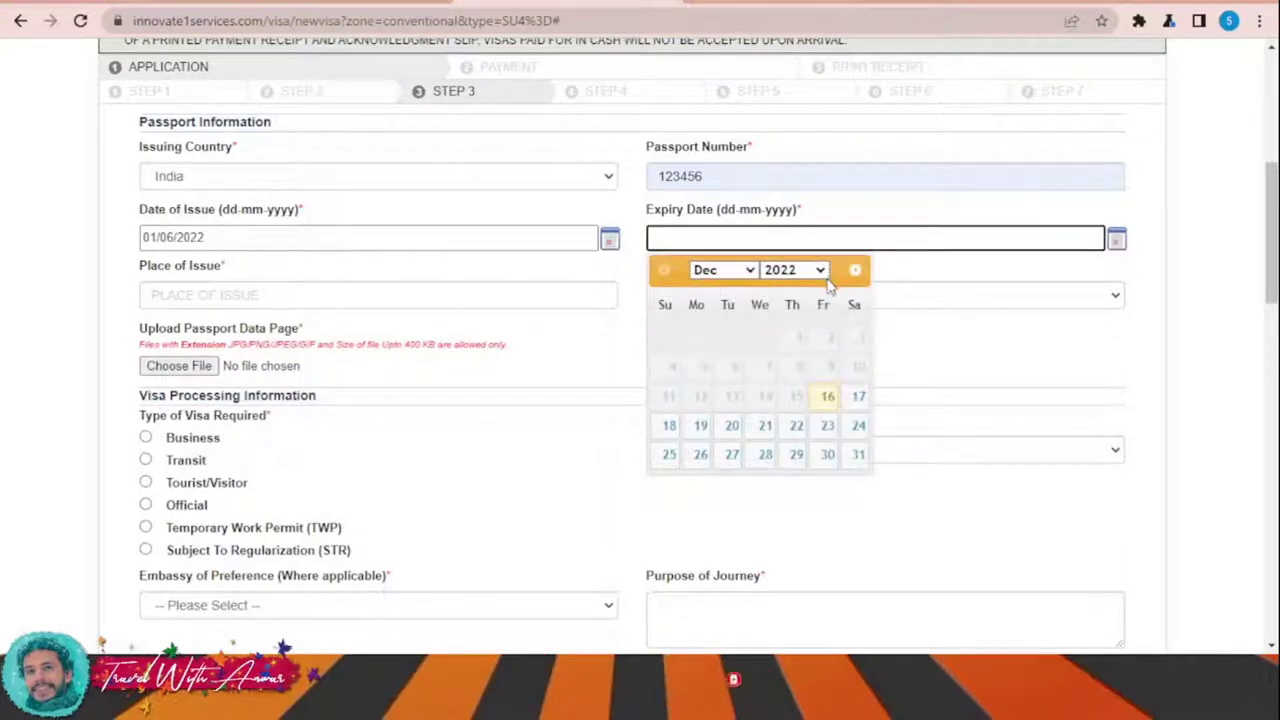
pyautogui.click(794, 270)
pyautogui.click(795, 318)
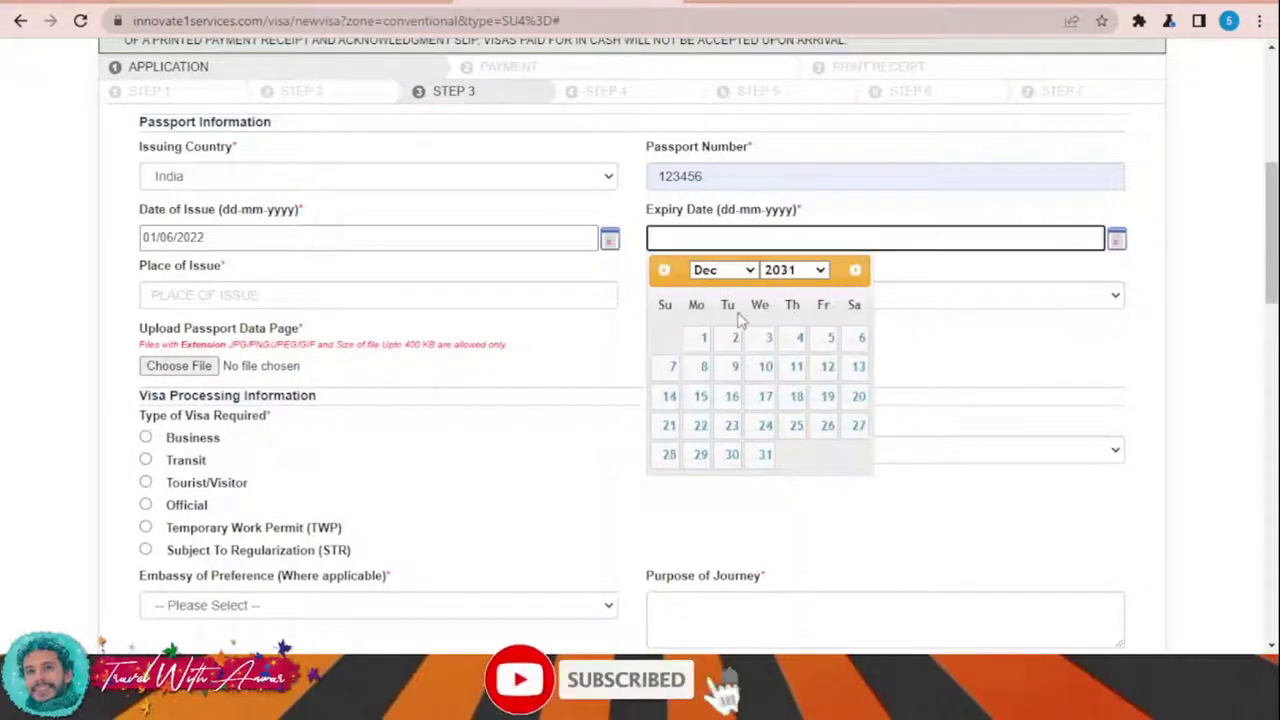
pyautogui.click(697, 341)
# Step: Enter "aa" as the passport's place of issue and choose Standard Passport as the passport type
pyautogui.click(380, 303)
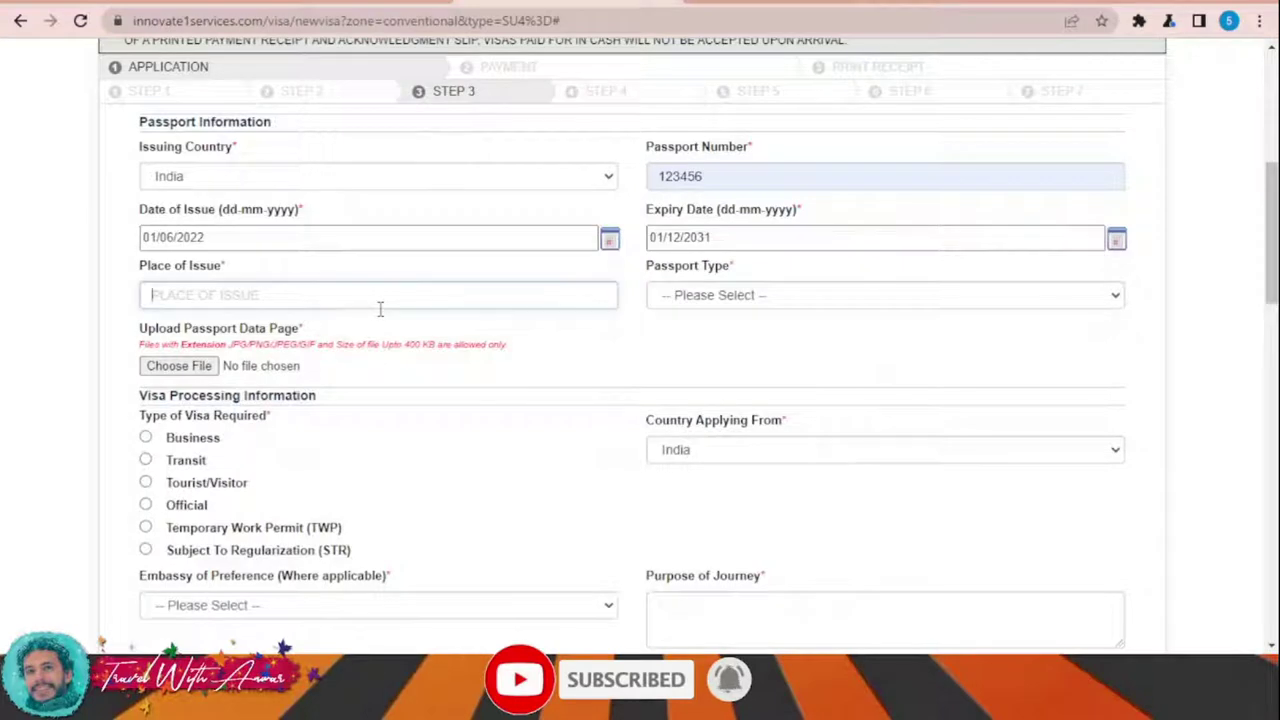
pyautogui.write('aa')
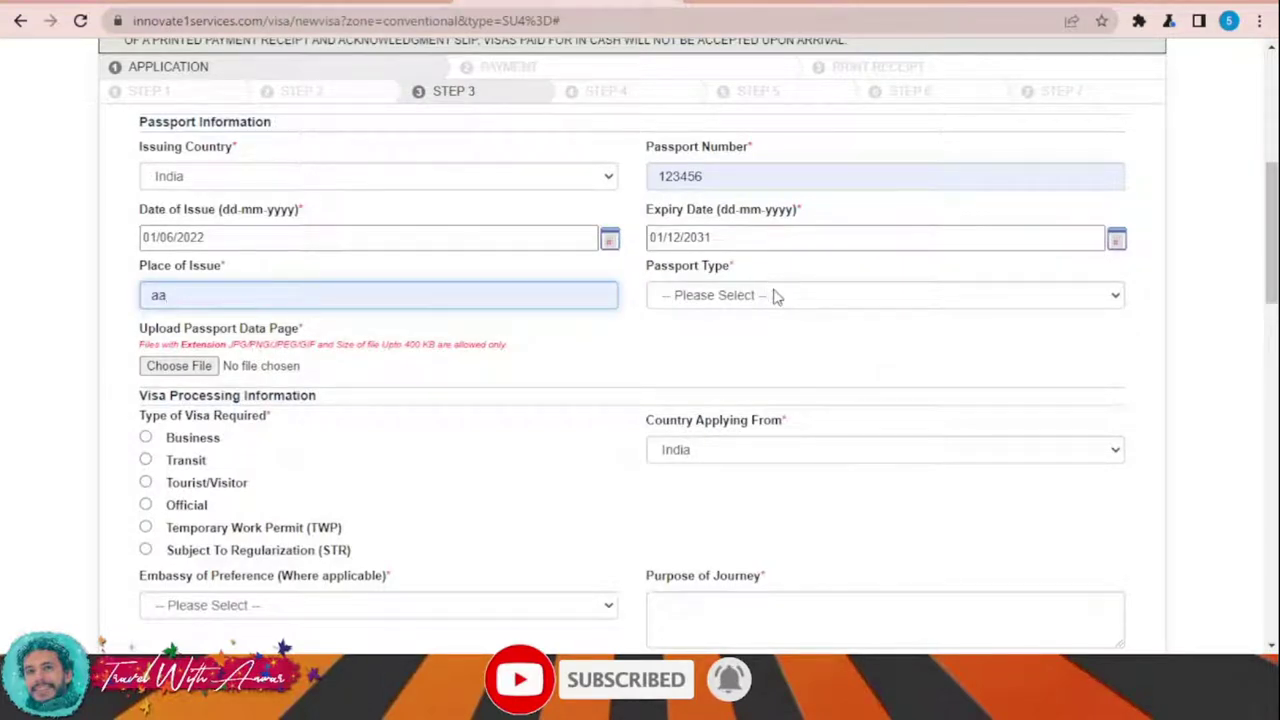
pyautogui.press('Tab')
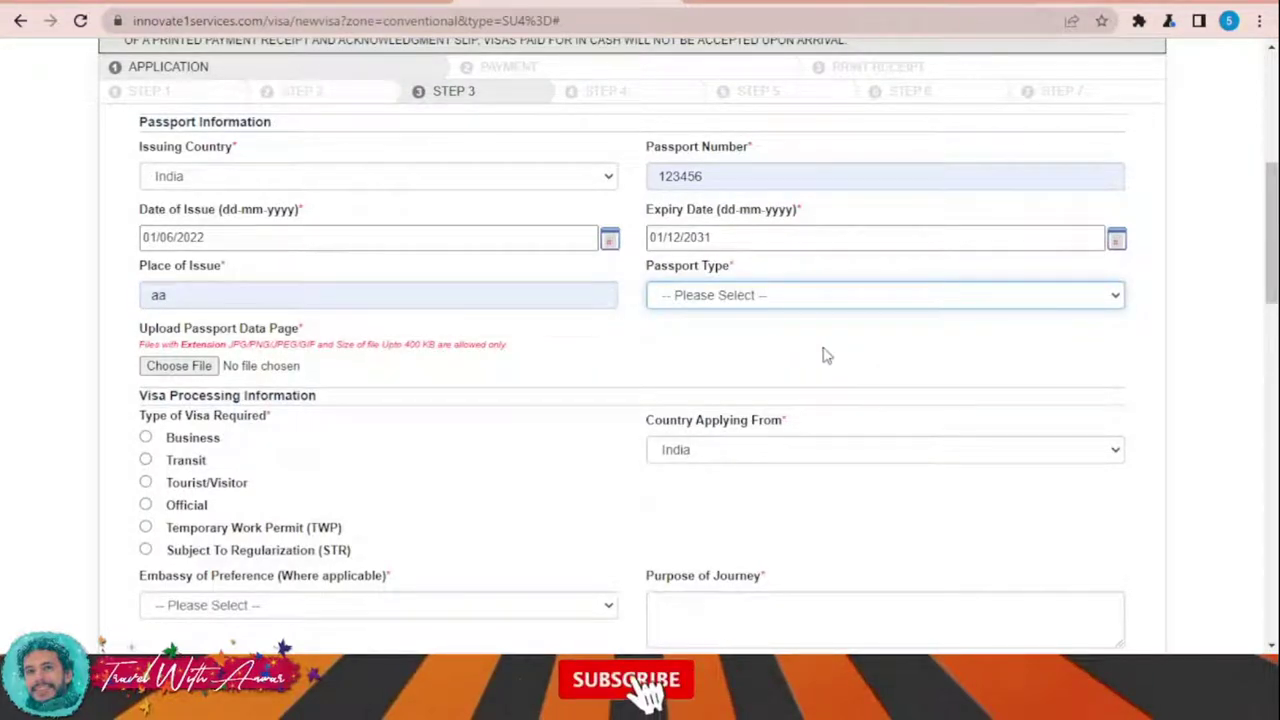
pyautogui.press('Down')
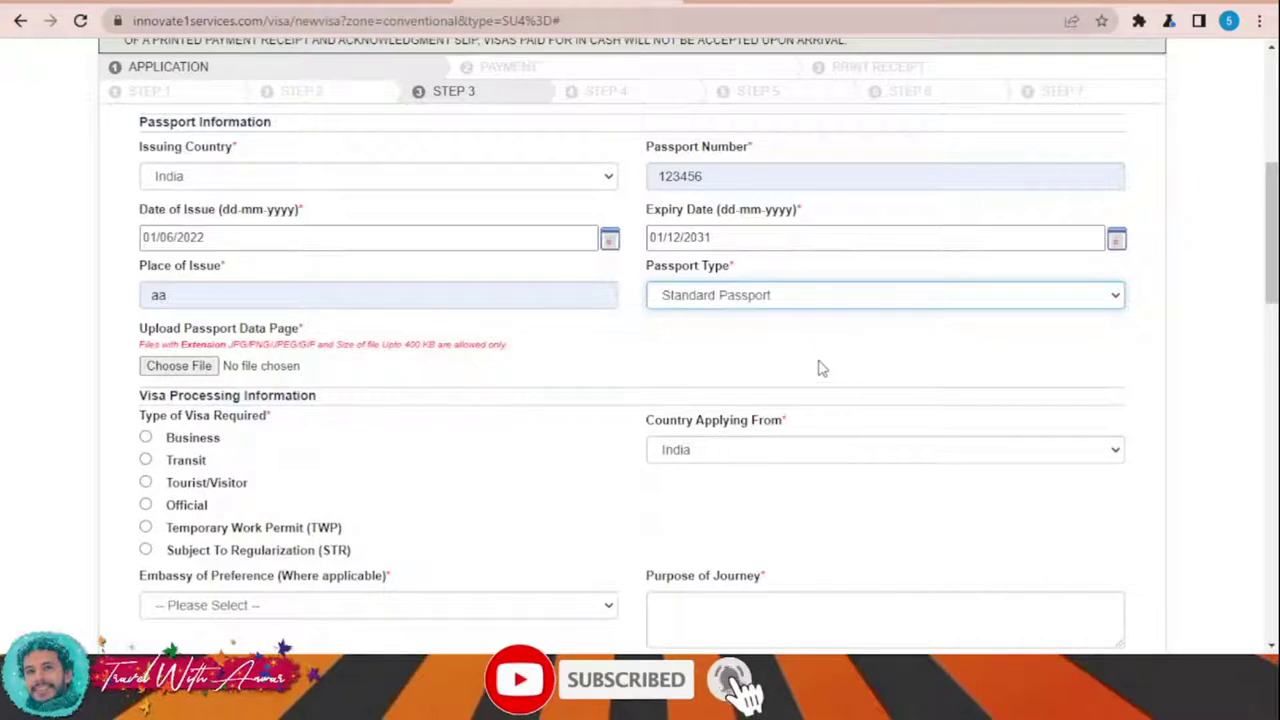
# Step: Upload the image 300px.jpg as the passport data page
pyautogui.click(200, 368)
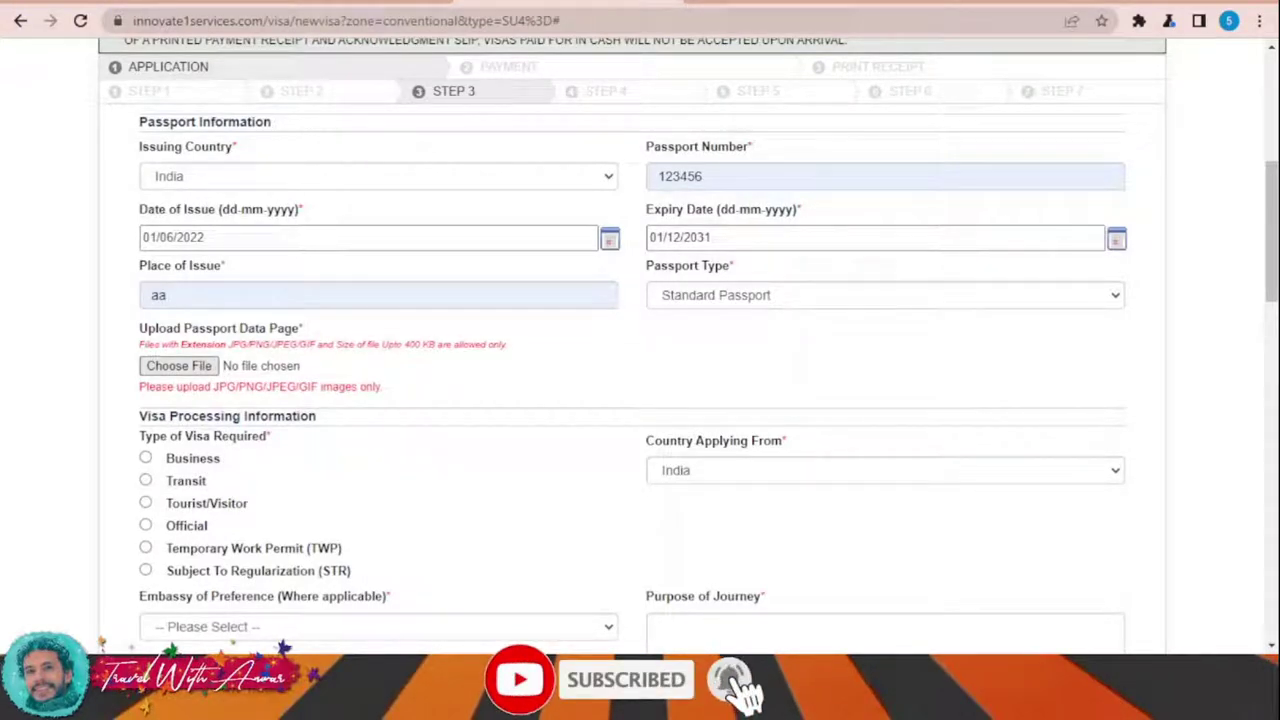
pyautogui.click(192, 366)
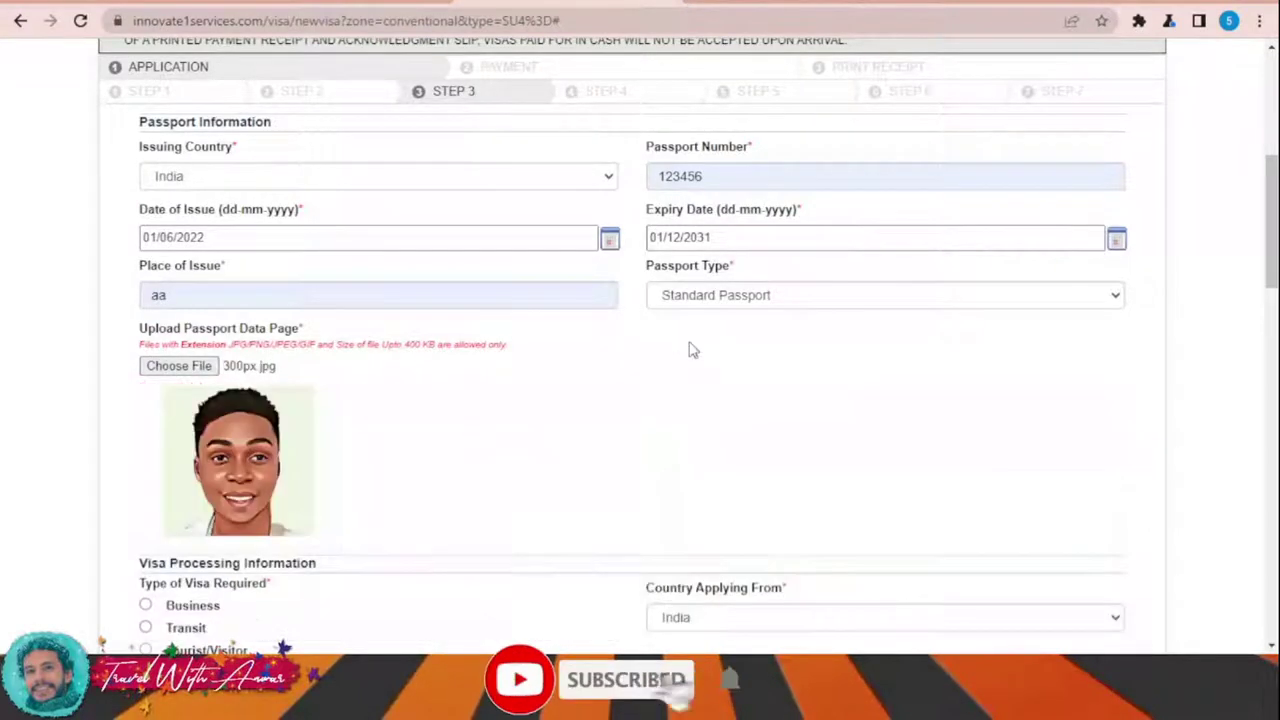
pyautogui.scroll(-3, 669, 345)
pyautogui.scroll(-2, 660, 365)
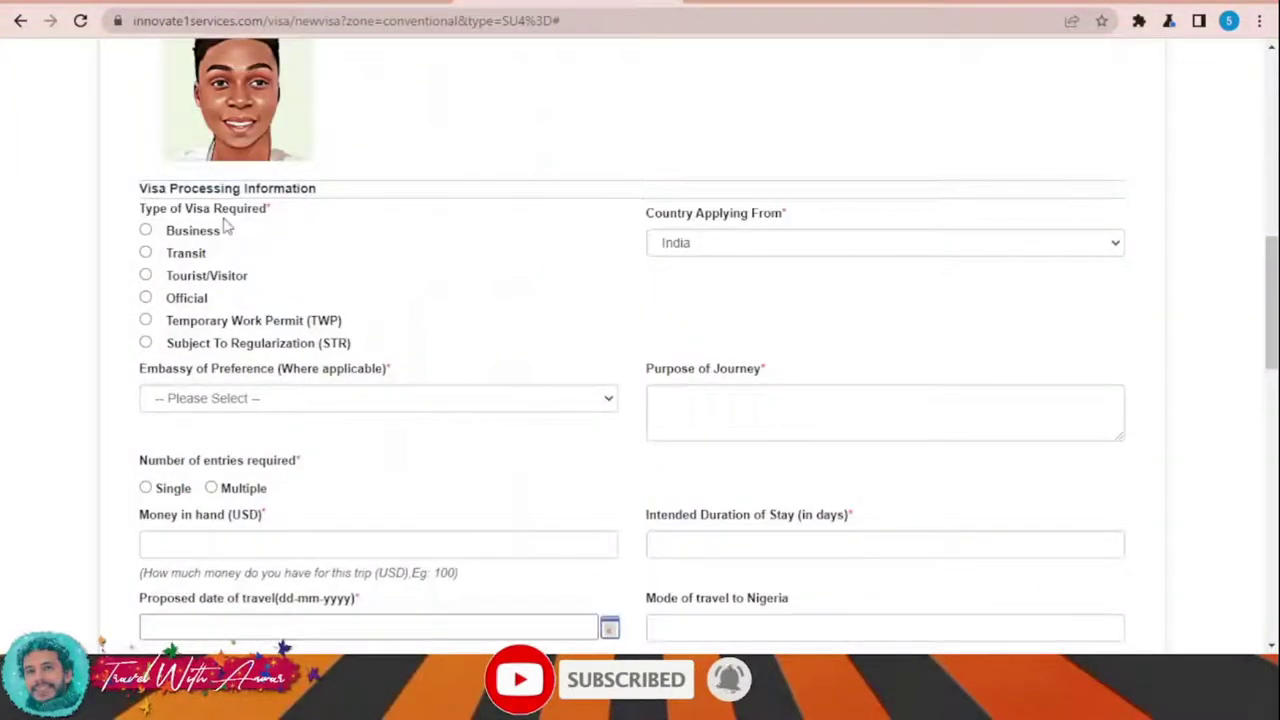
pyautogui.scroll(3, 253, 232)
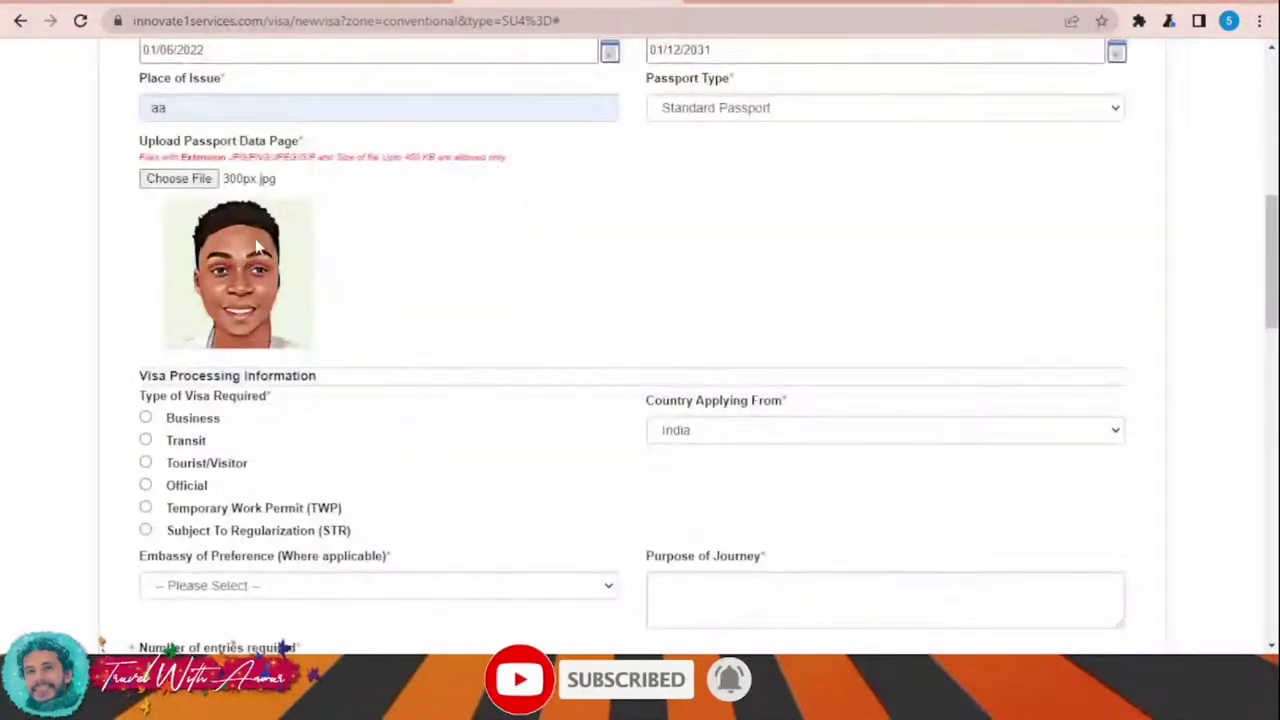
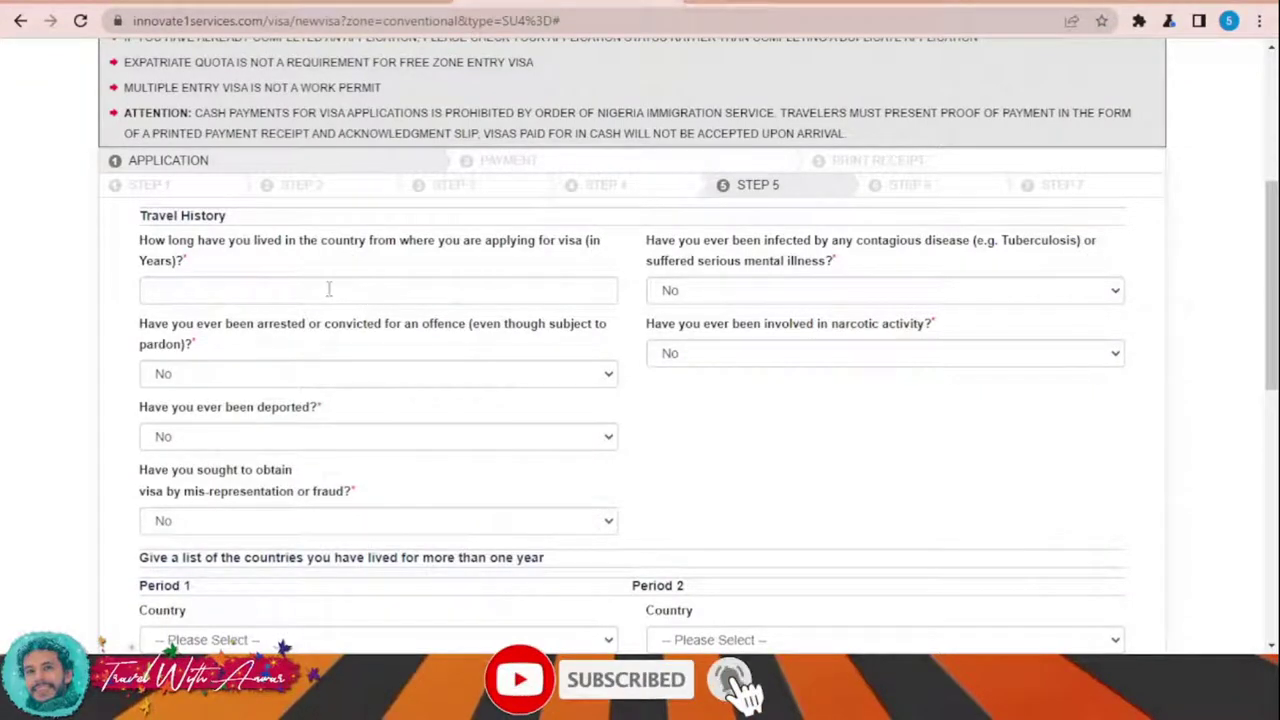
# Step: Enter 24 years as the time lived in the country of application, keeping No for the contagious disease question
pyautogui.click(340, 288)
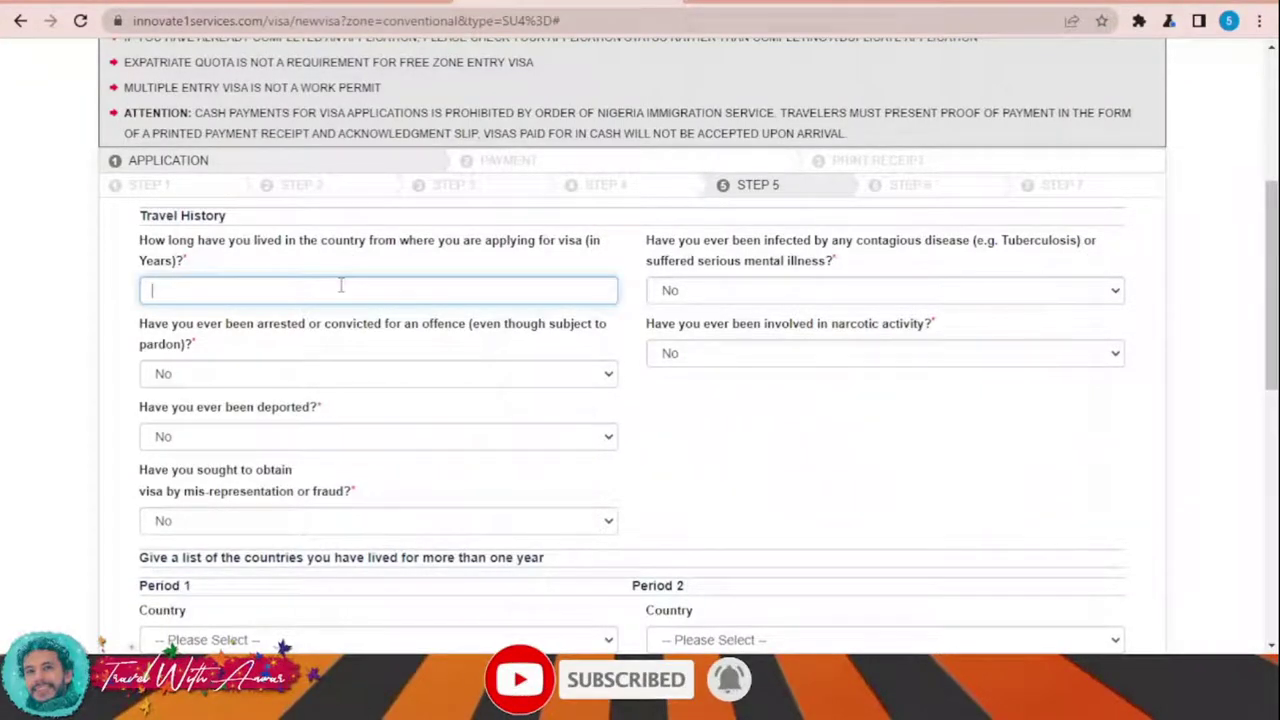
pyautogui.write('2')
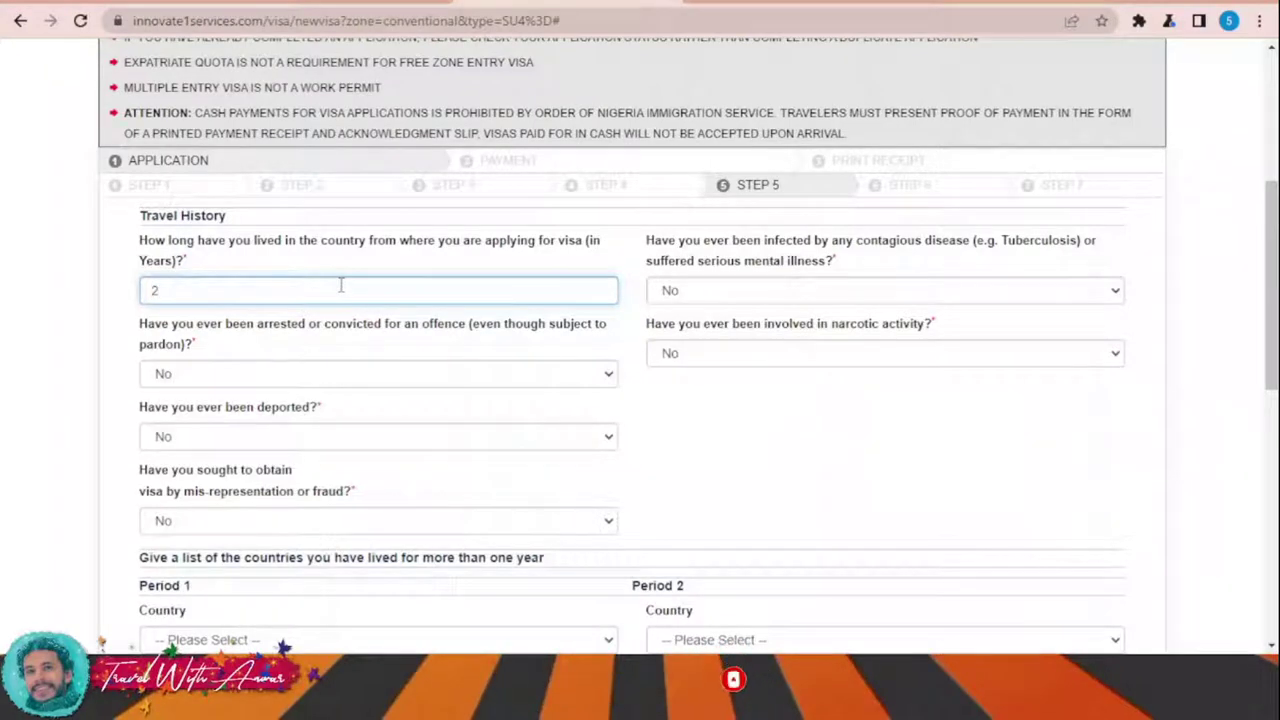
pyautogui.write('4')
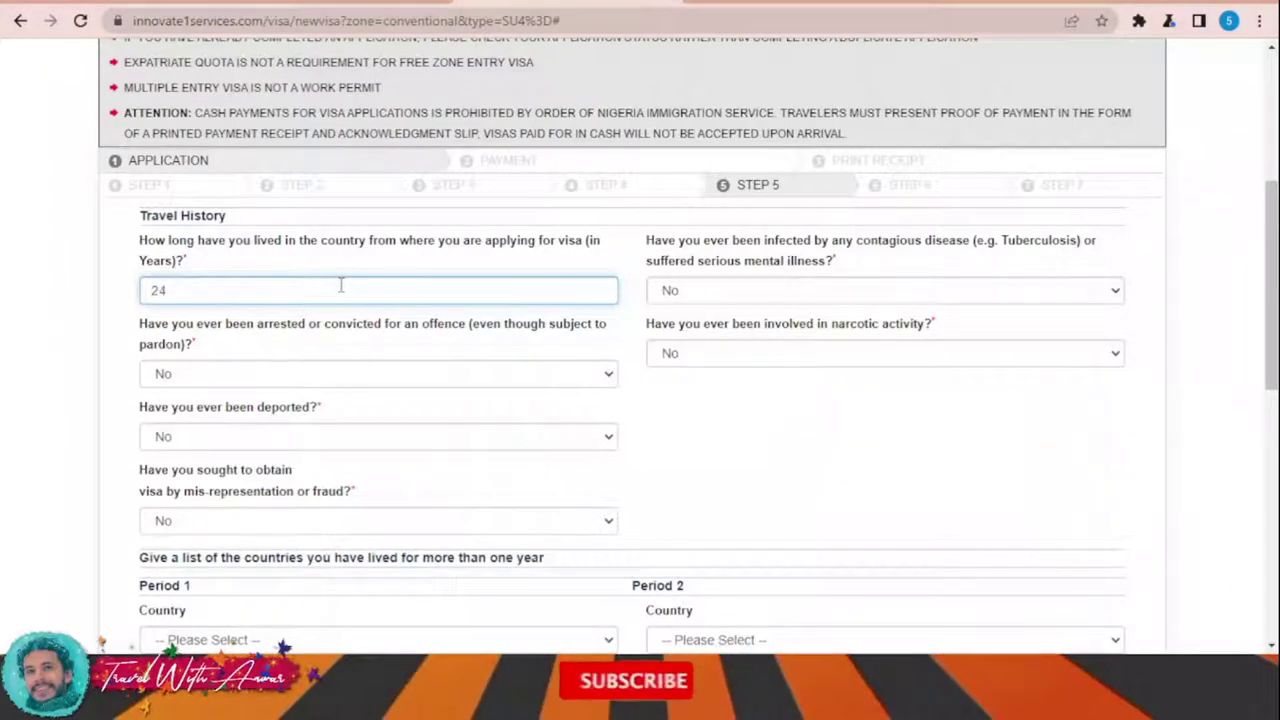
pyautogui.click(796, 297)
pyautogui.click(648, 242)
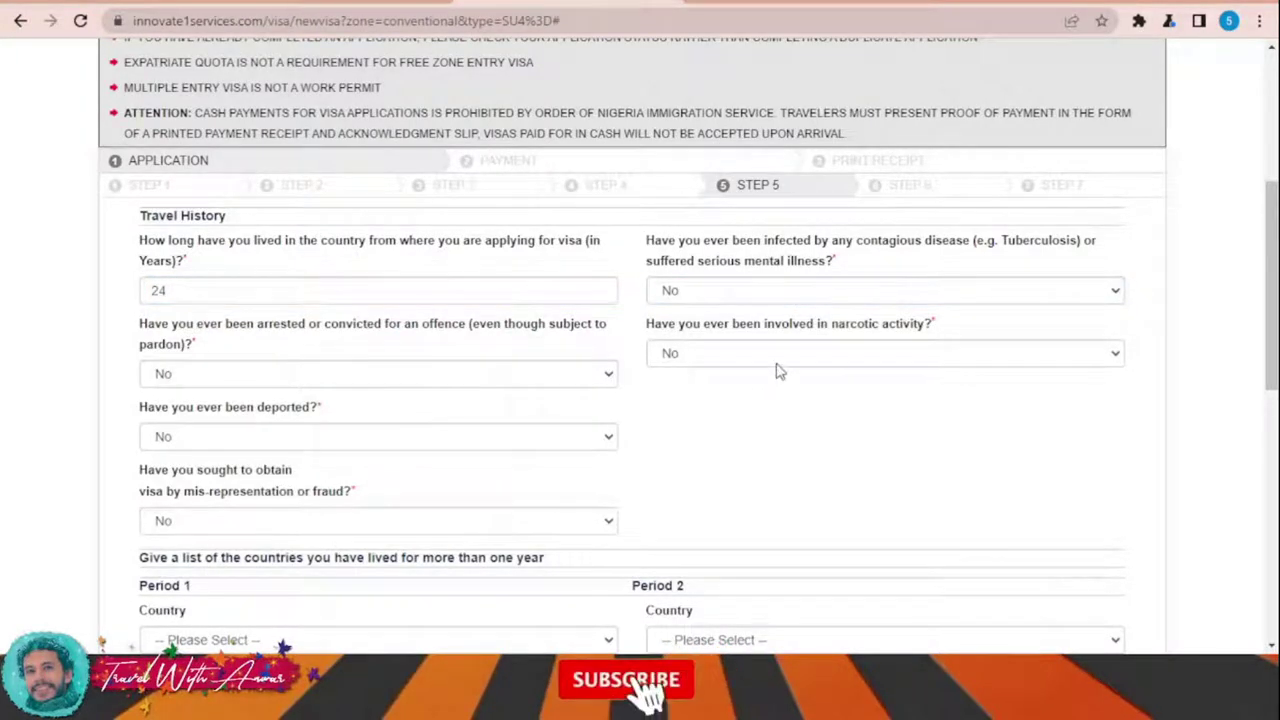
# Step: Accept the immigration law compliance declaration at the end of the travel history and submit the application
pyautogui.scroll(-2, 806, 366)
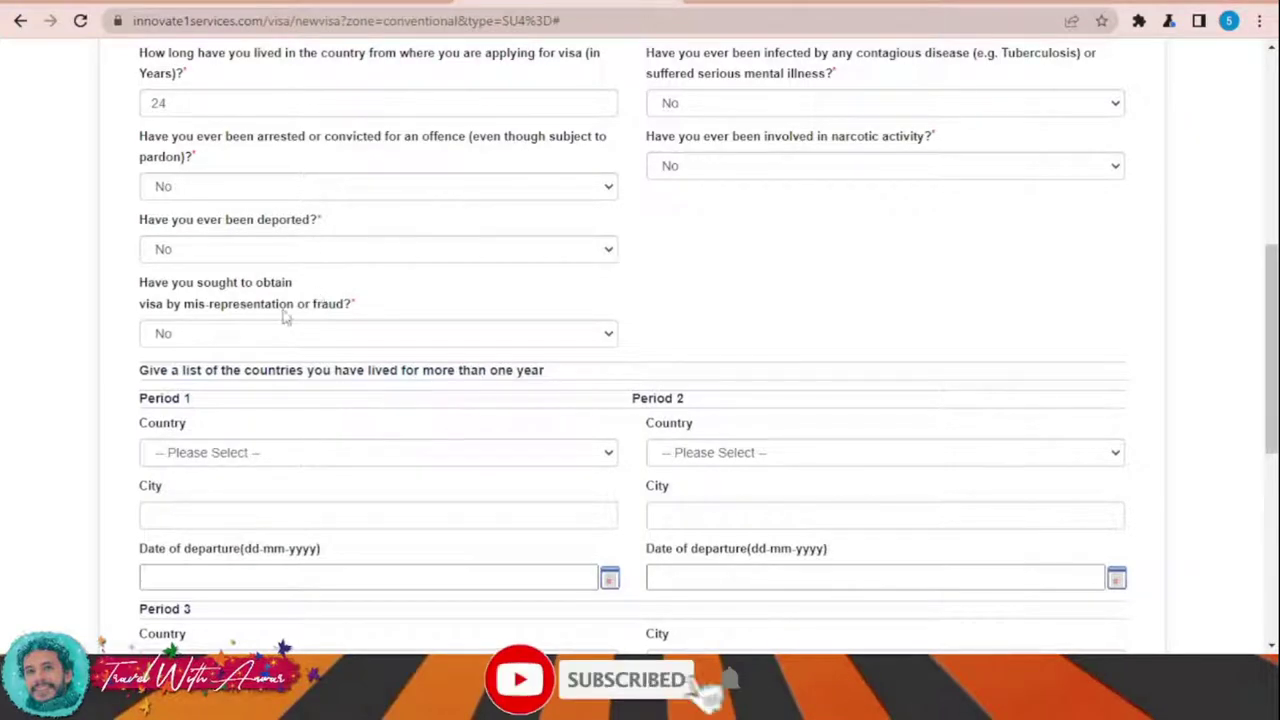
pyautogui.scroll(-1, 366, 303)
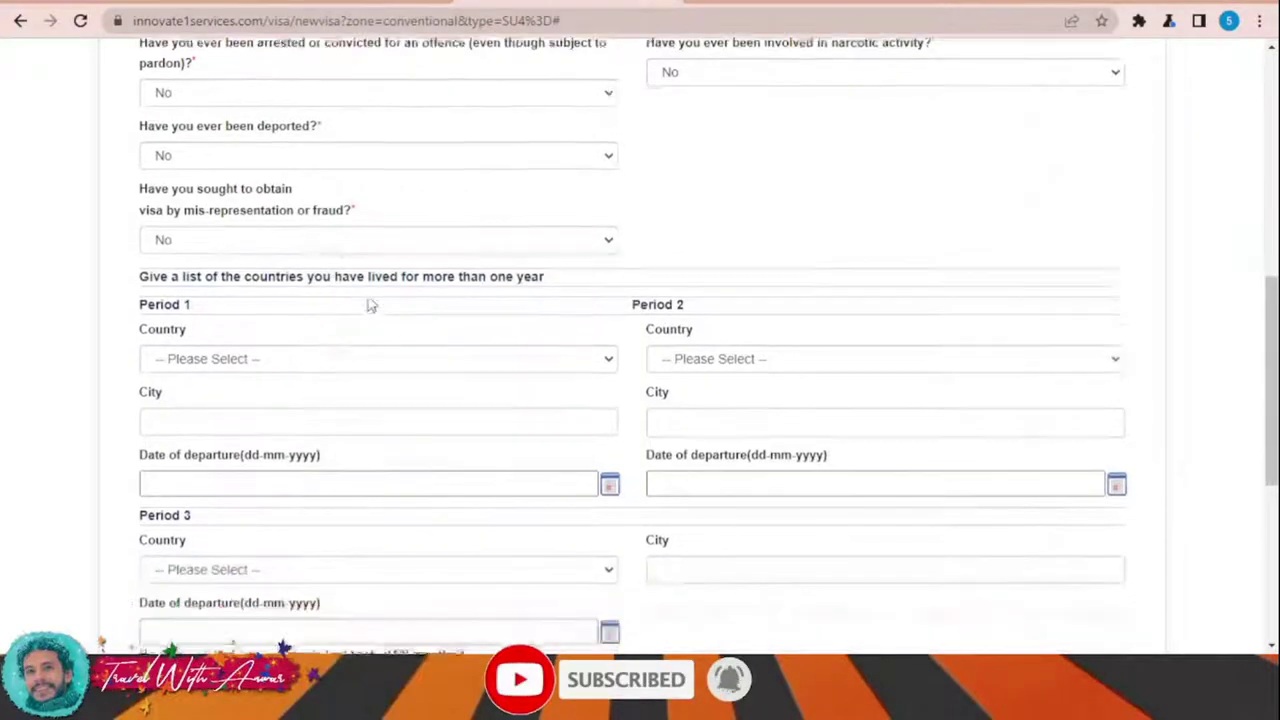
pyautogui.scroll(-1, 320, 240)
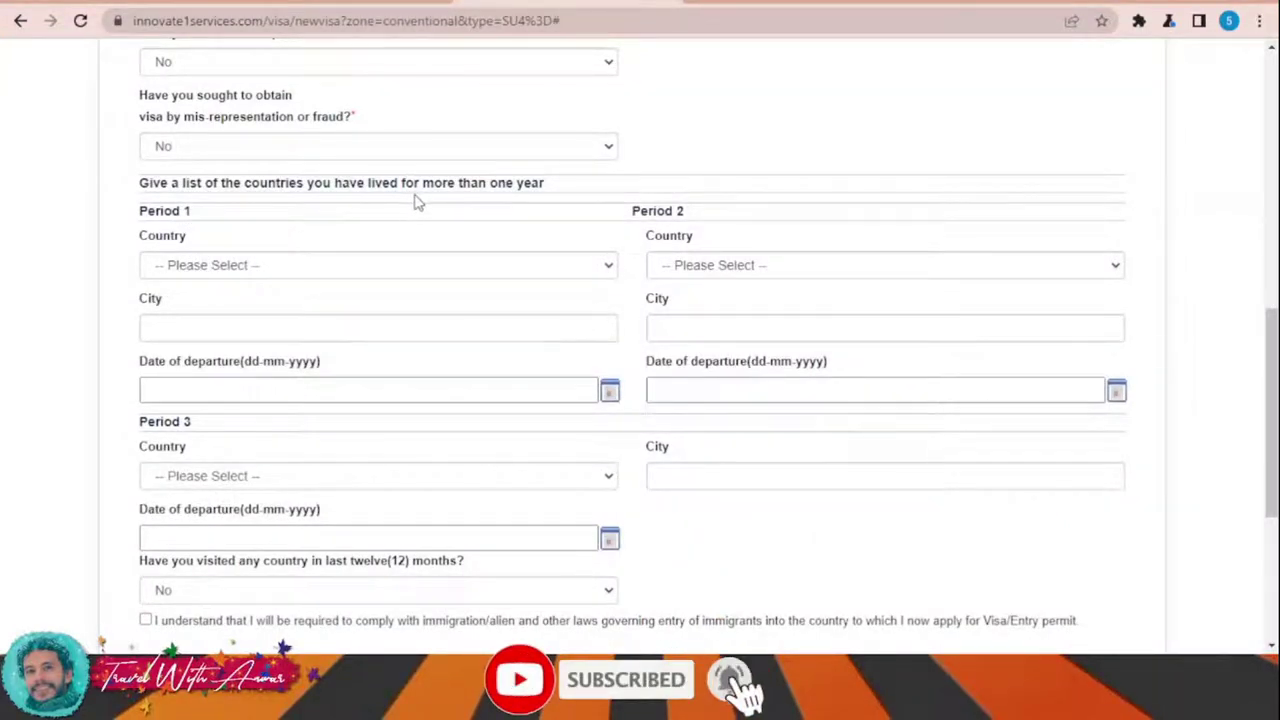
pyautogui.scroll(-3, 440, 320)
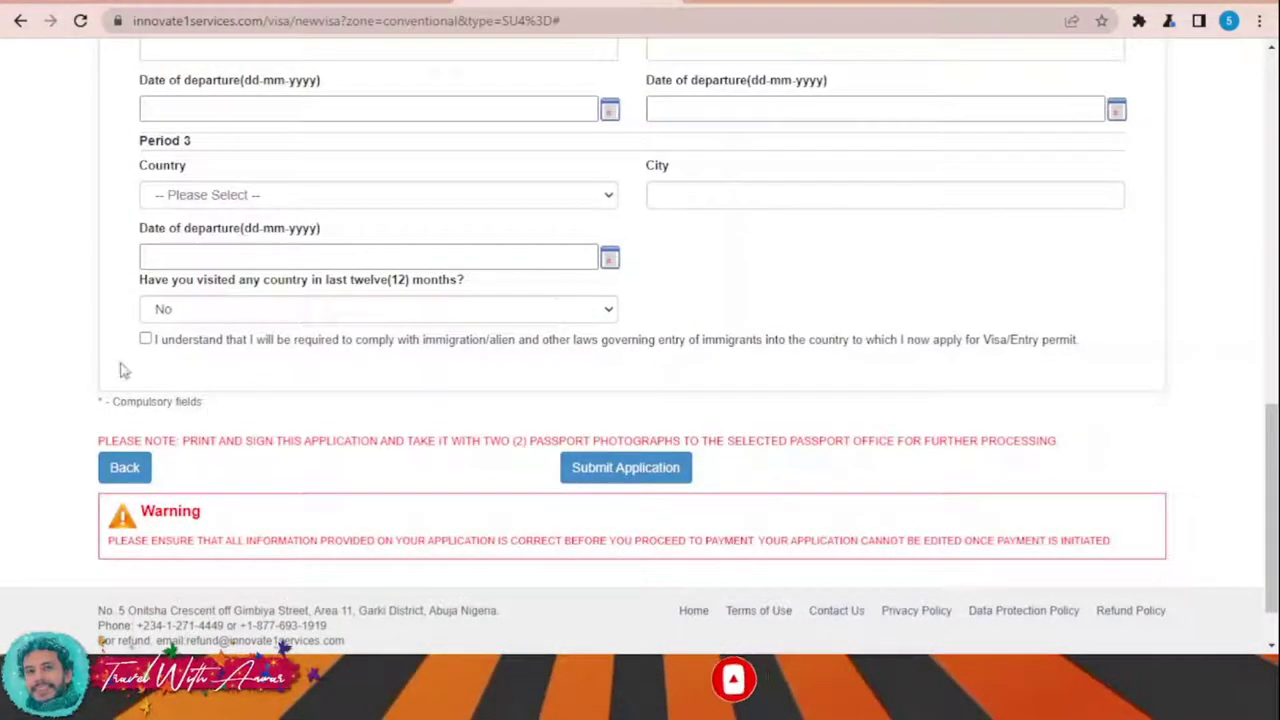
pyautogui.click(145, 340)
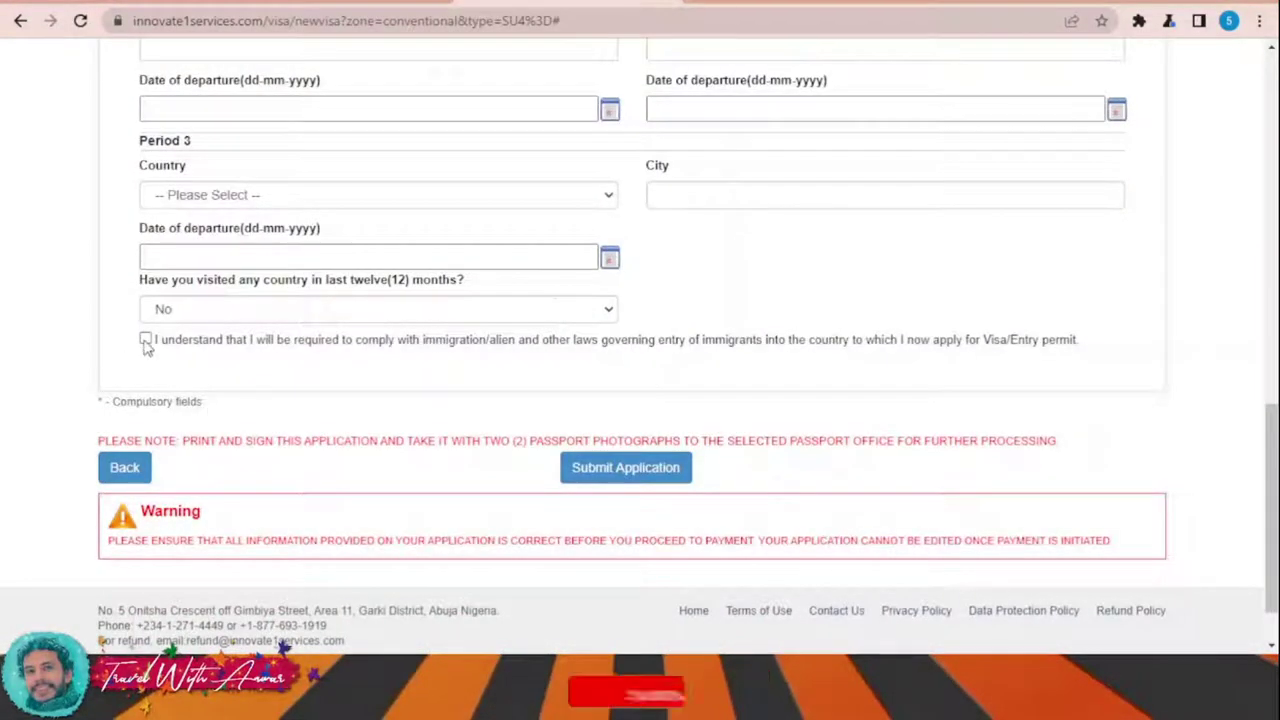
pyautogui.click(612, 470)
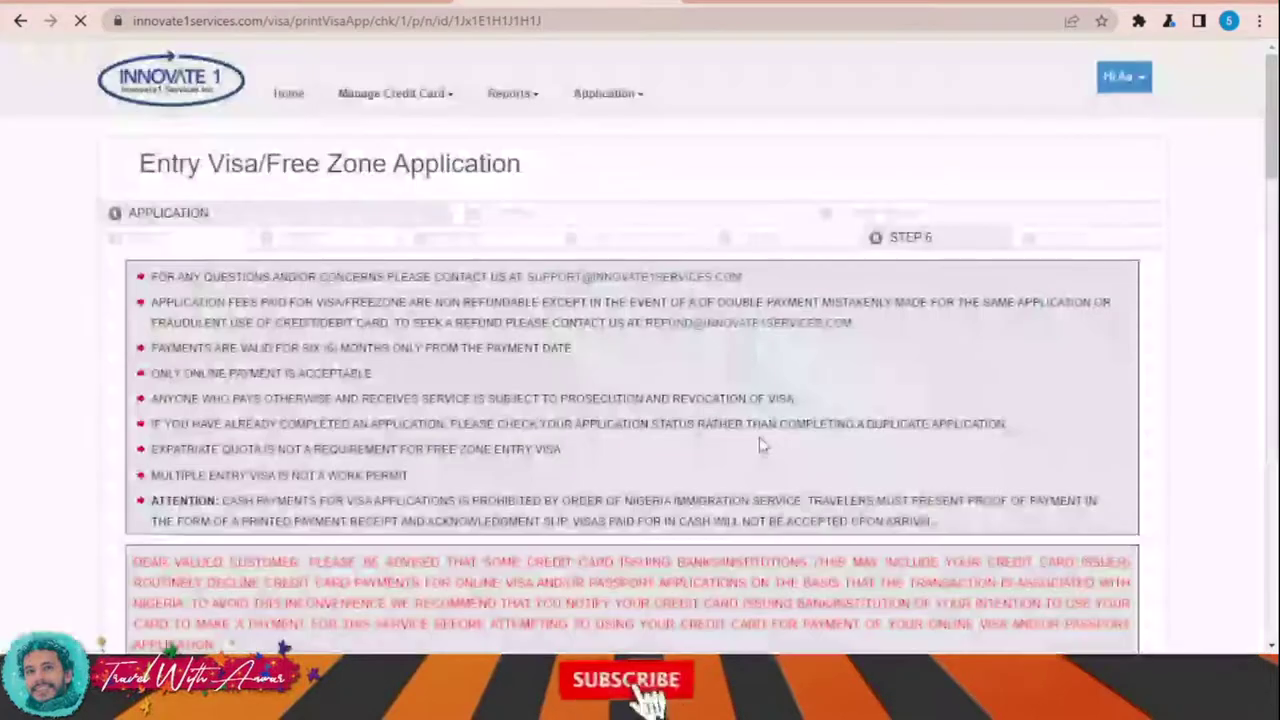
# Step: Review the submitted application summary and continue to the printable version of the form
pyautogui.scroll(-2, 759, 445)
pyautogui.scroll(-3, 761, 445)
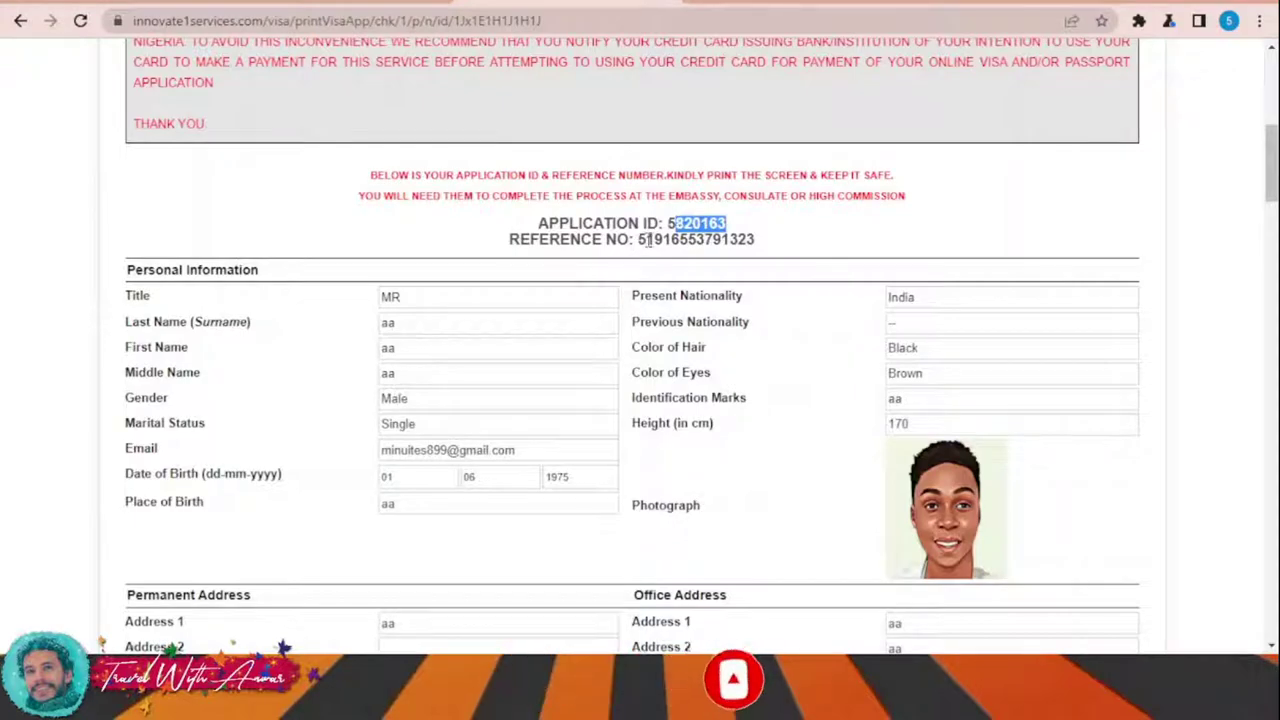
pyautogui.scroll(-15, 887, 276)
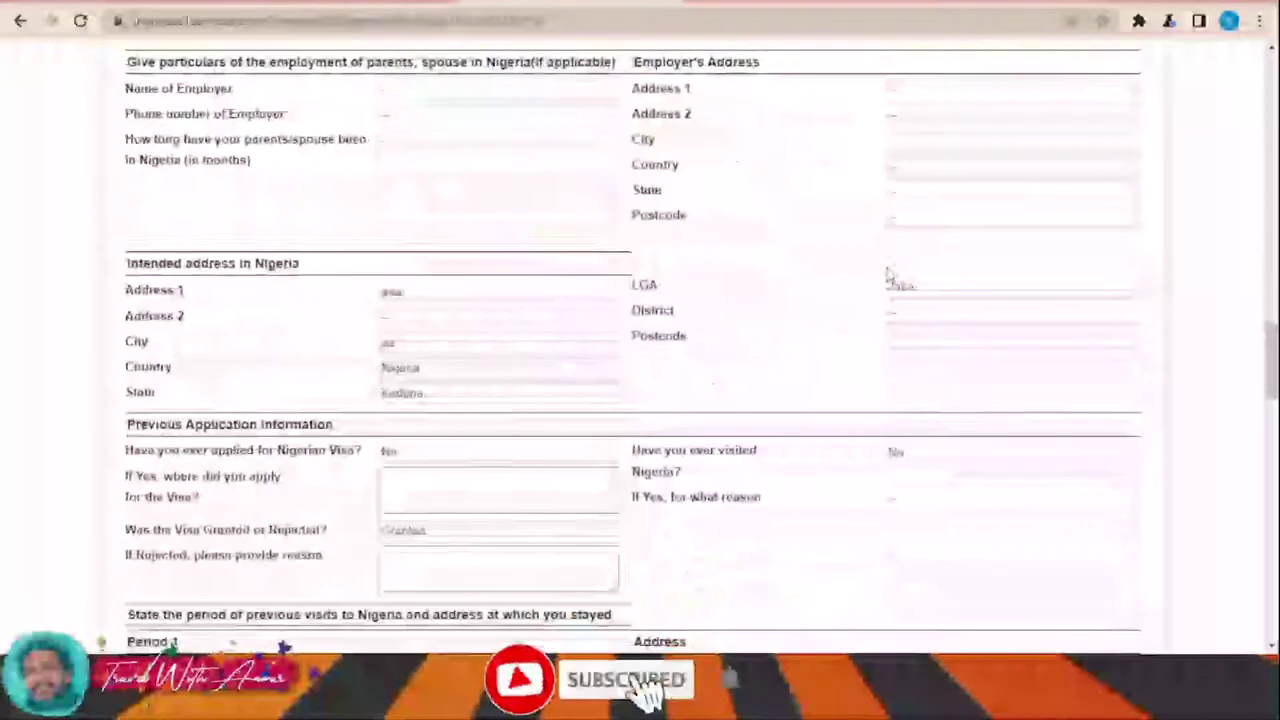
pyautogui.scroll(-15, 887, 276)
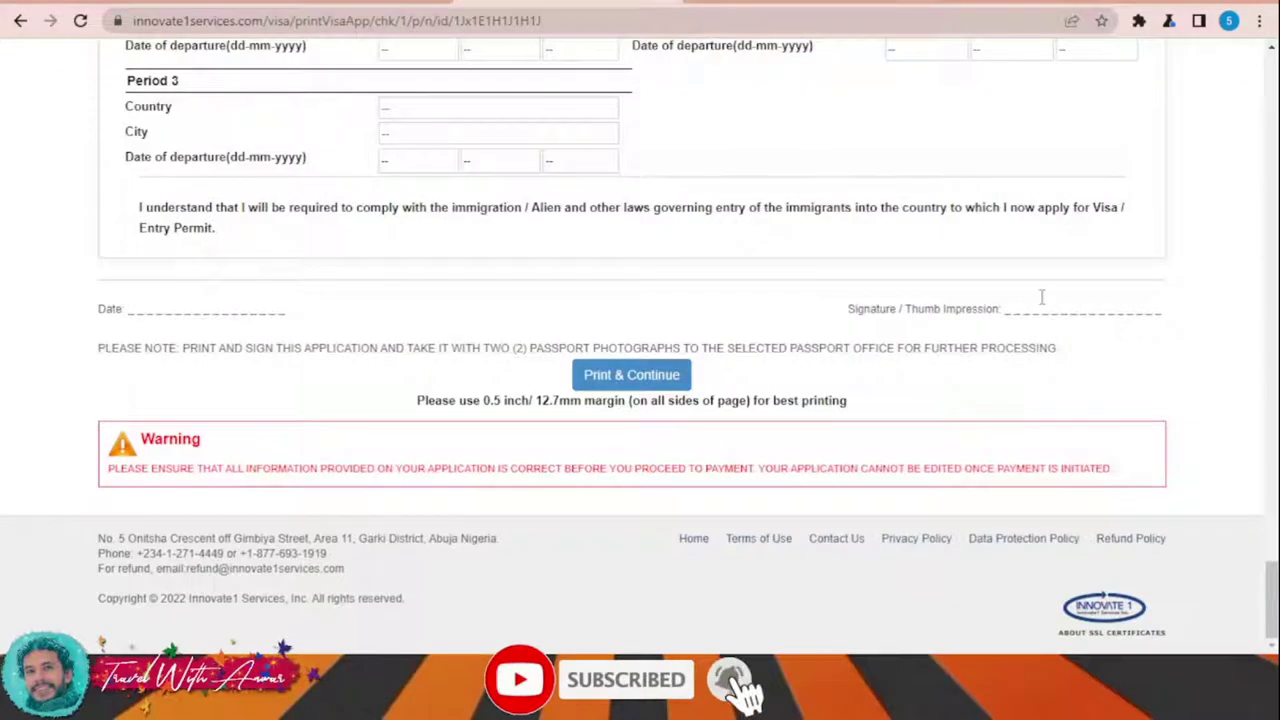
pyautogui.click(593, 380)
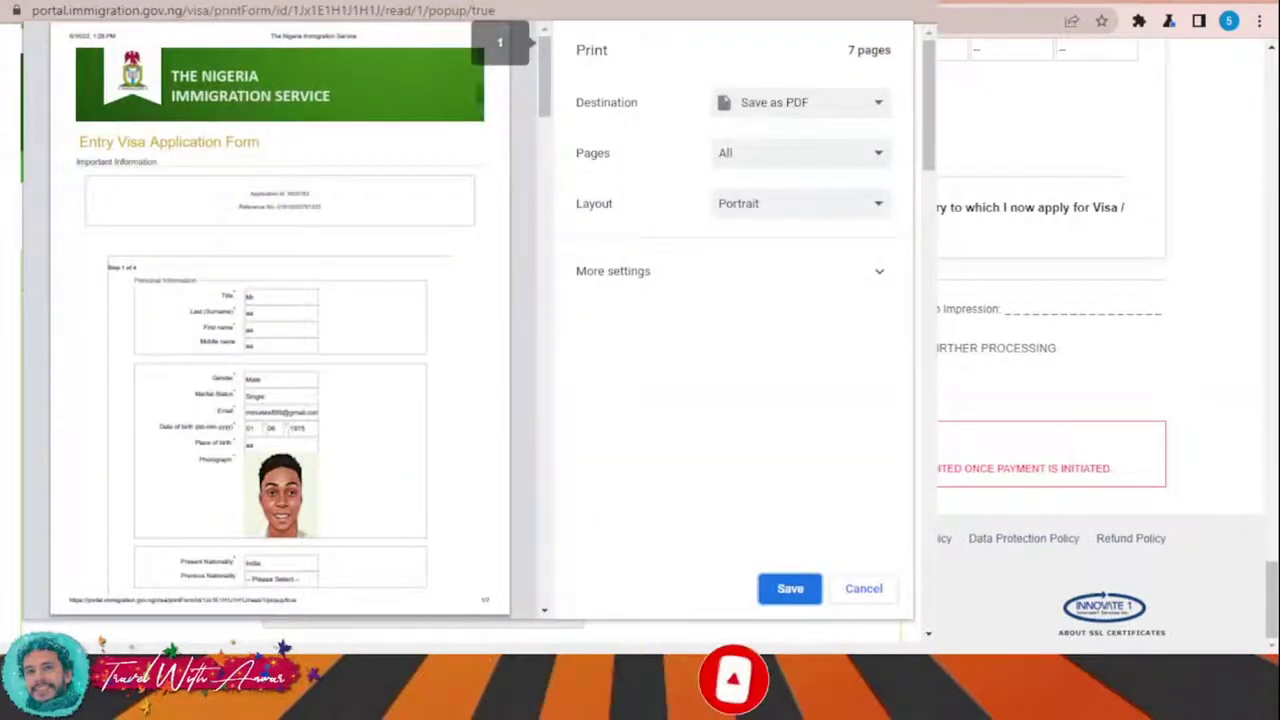
# Step: Look through the print preview of the visa application form and save all pages as a portrait PDF
pyautogui.scroll(-3, 340, 305)
pyautogui.scroll(-5, 345, 300)
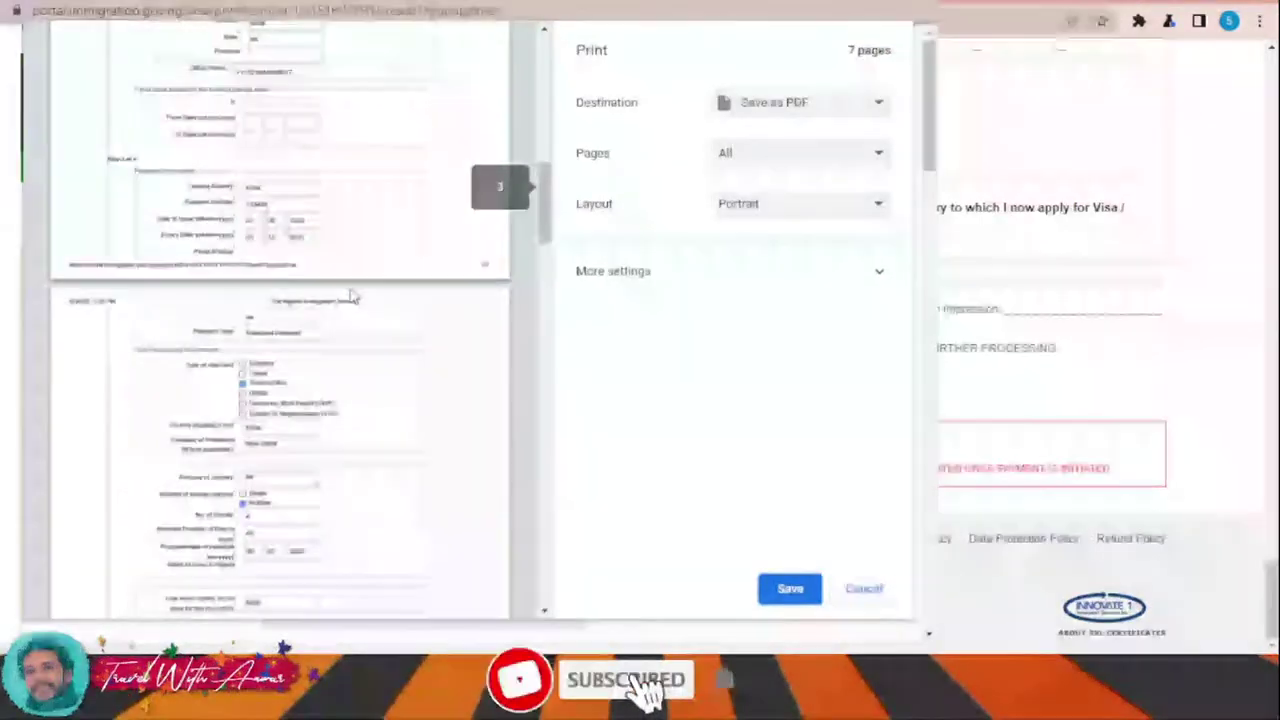
pyautogui.click(790, 590)
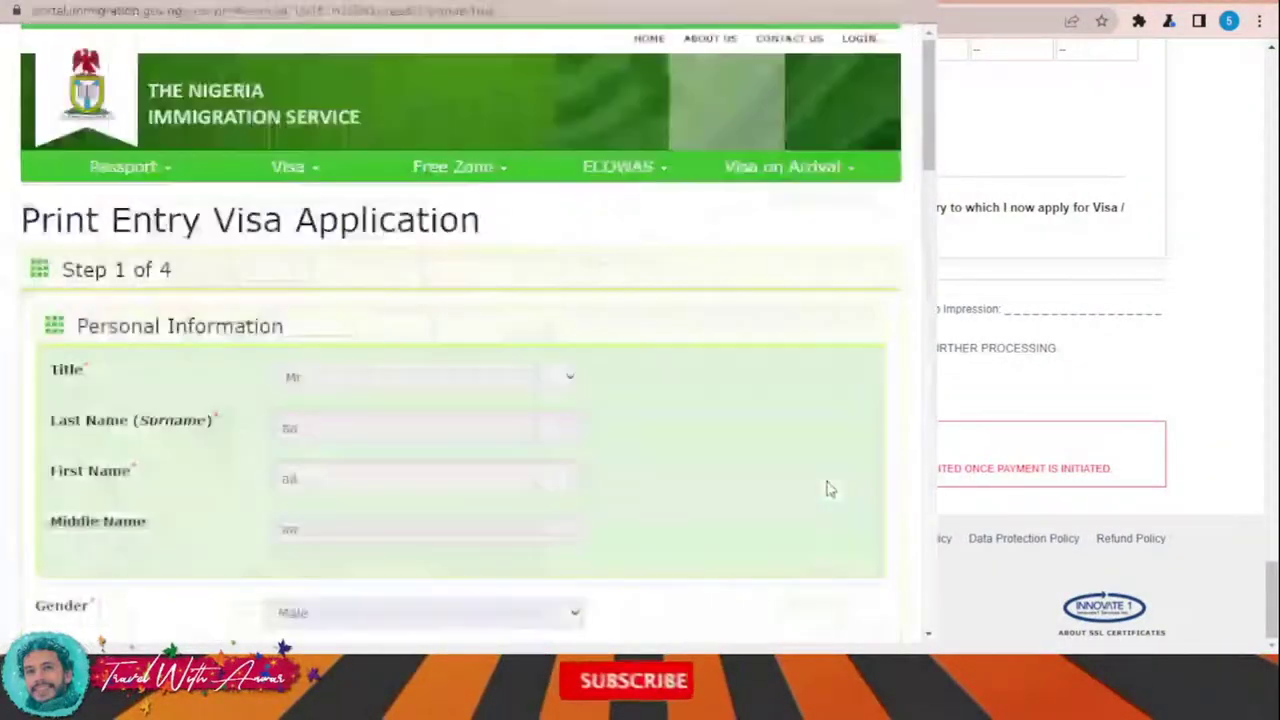
# Step: Review the printable entry visa application from step 1 through to step 4 of 4
pyautogui.scroll(-20, 690, 430)
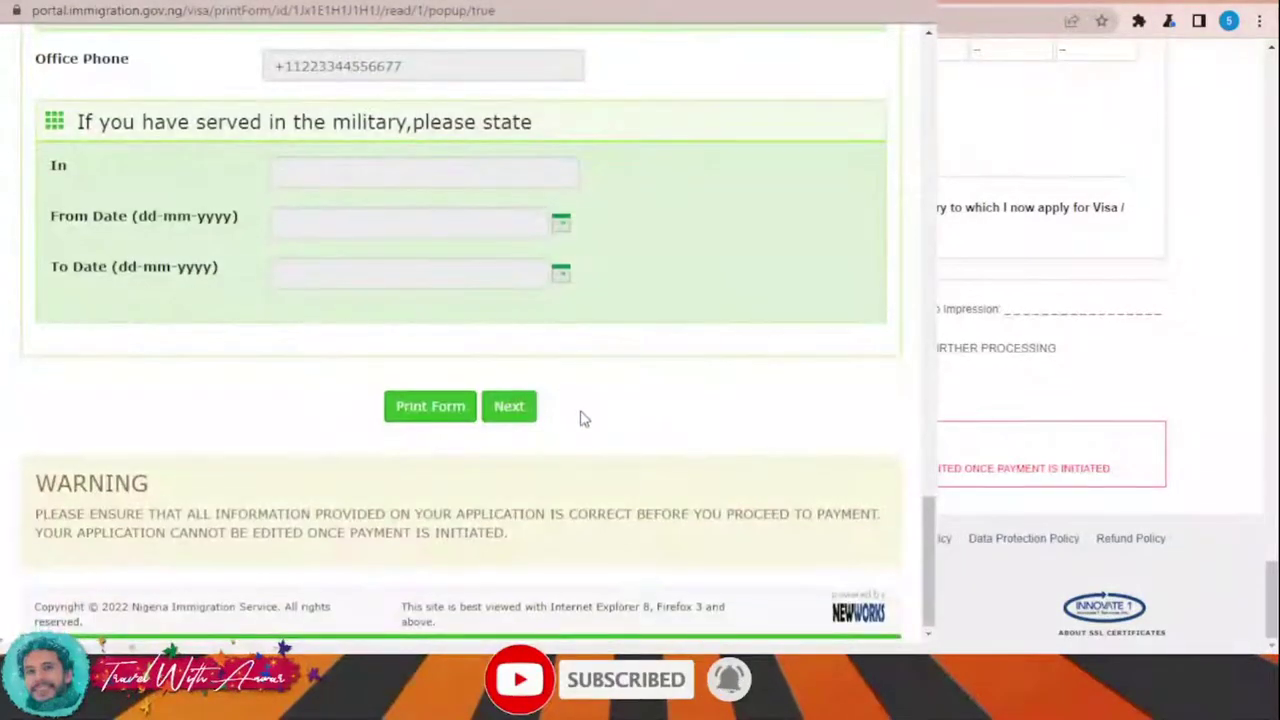
pyautogui.click(510, 408)
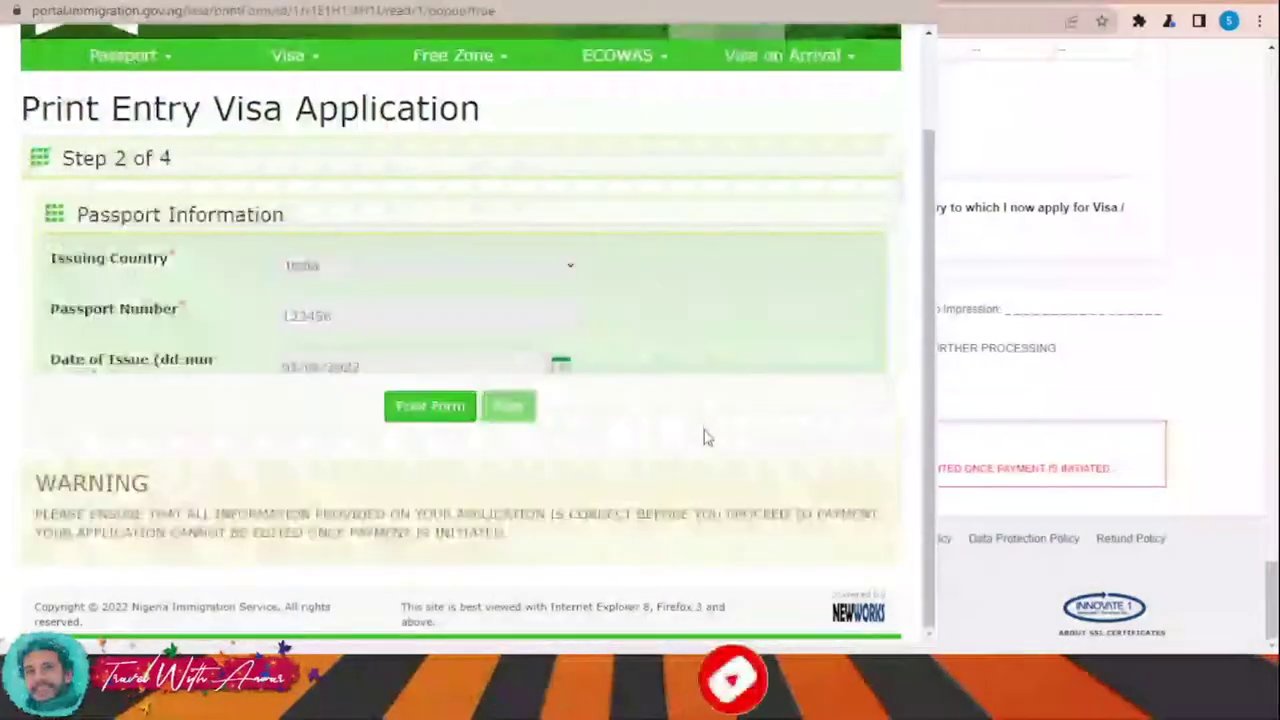
pyautogui.scroll(-10, 705, 435)
pyautogui.scroll(-15, 705, 438)
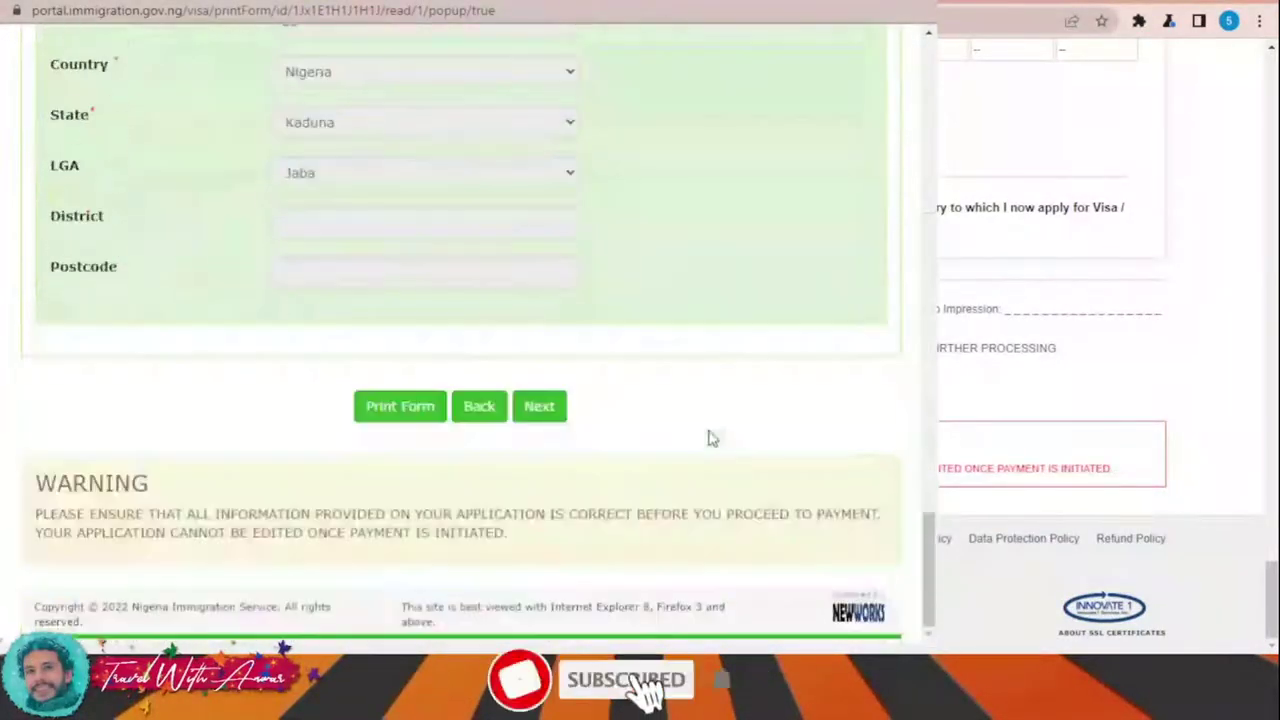
pyautogui.click(528, 418)
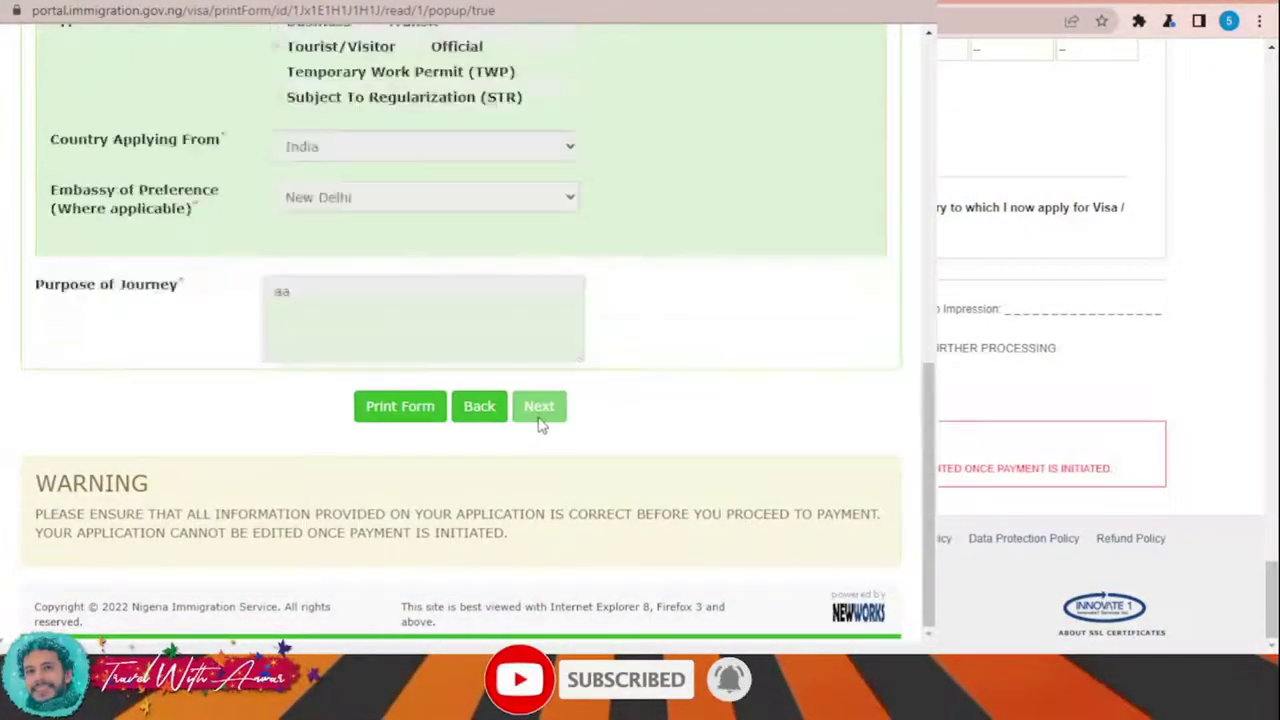
pyautogui.scroll(-15, 620, 516)
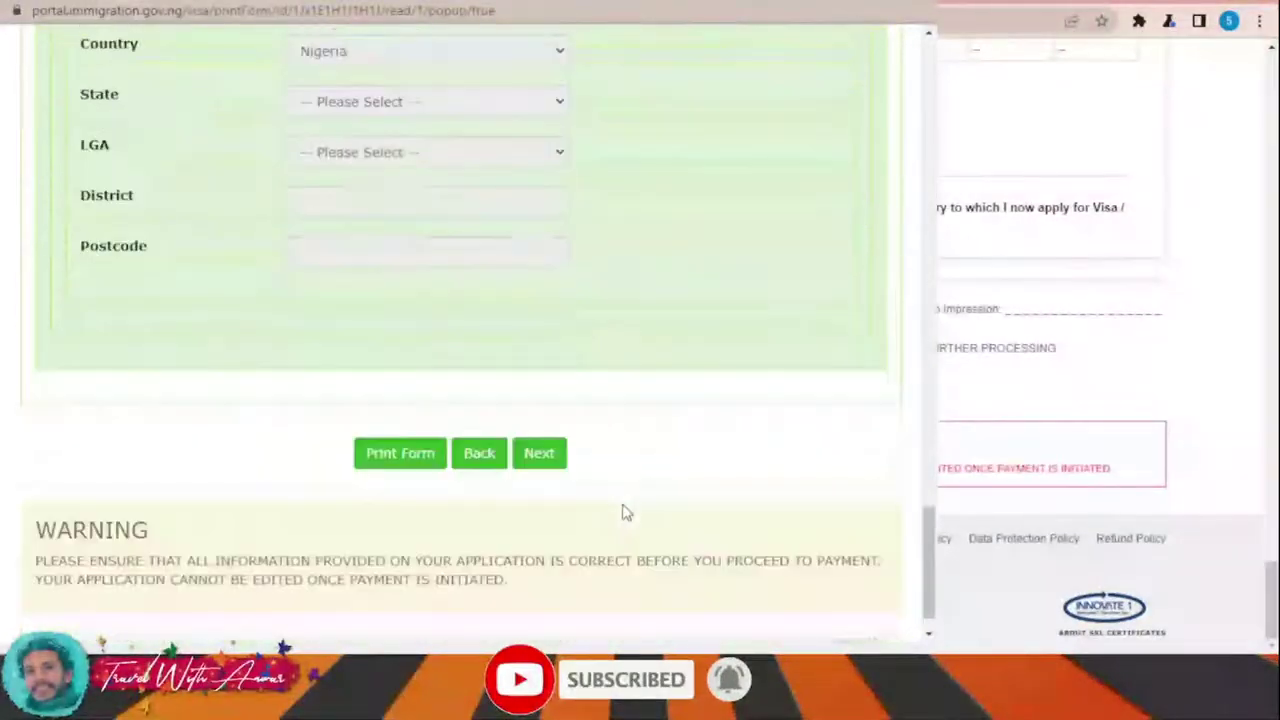
pyautogui.click(539, 453)
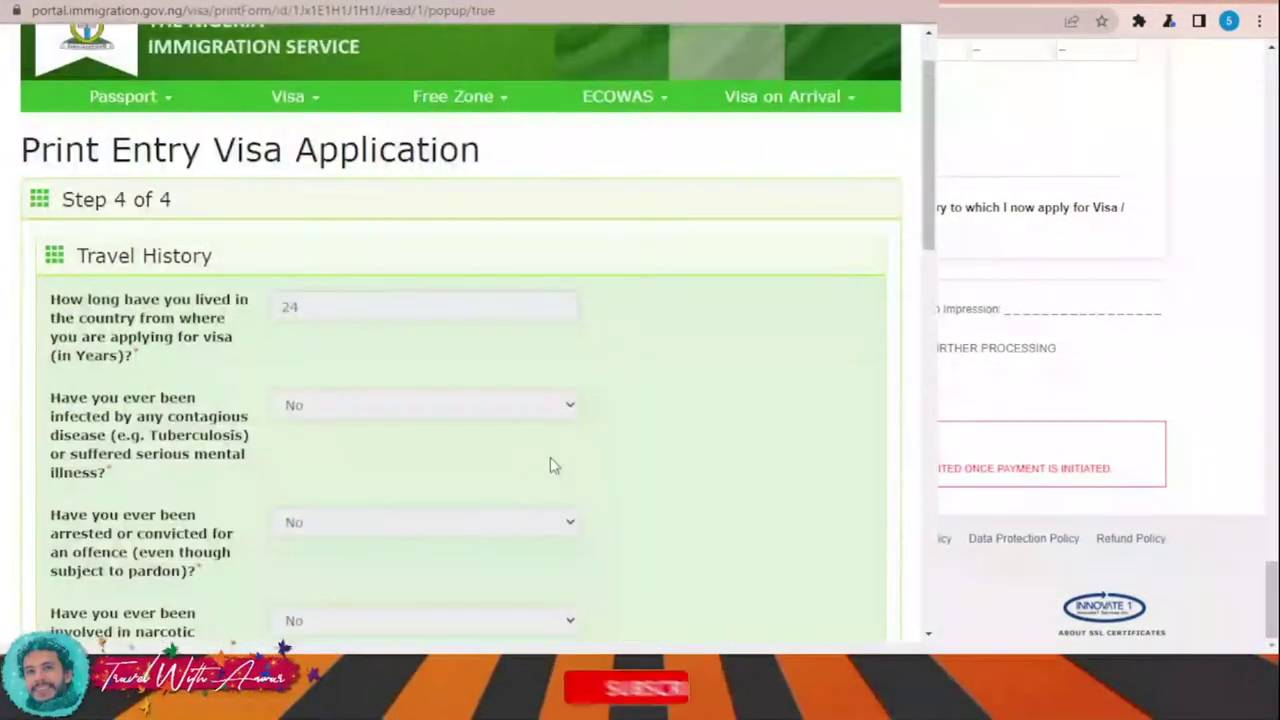
# Step: Open the print preview of the application form from the end of its final step
pyautogui.scroll(-10, 600, 470)
pyautogui.scroll(-5, 640, 483)
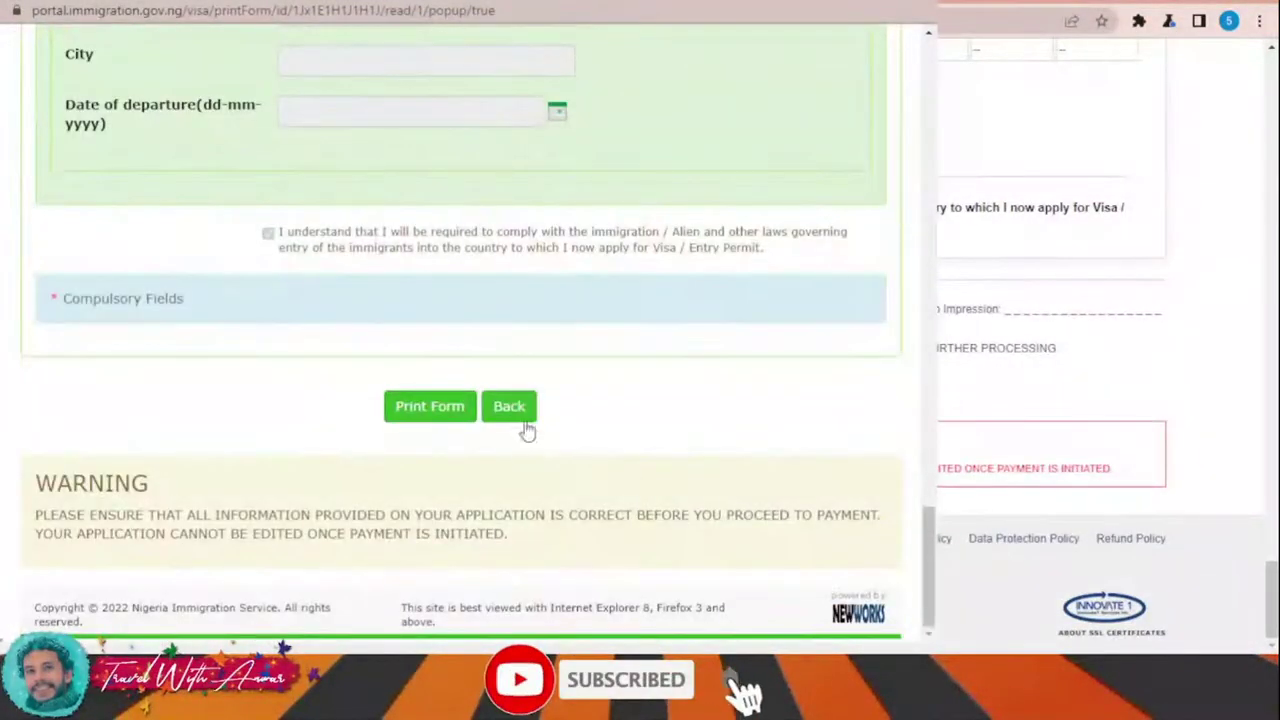
pyautogui.click(466, 414)
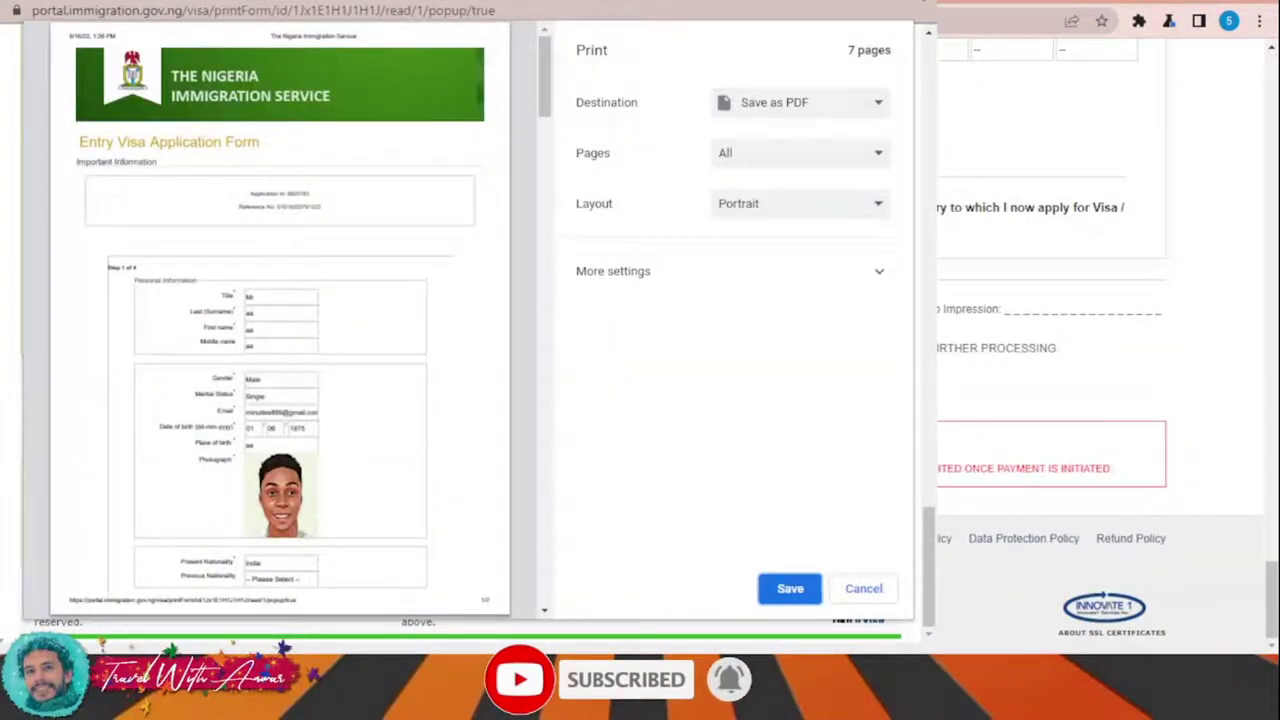
# Step: Close the print preview without saving and continue from the application form to the checkout cart
pyautogui.click(863, 588)
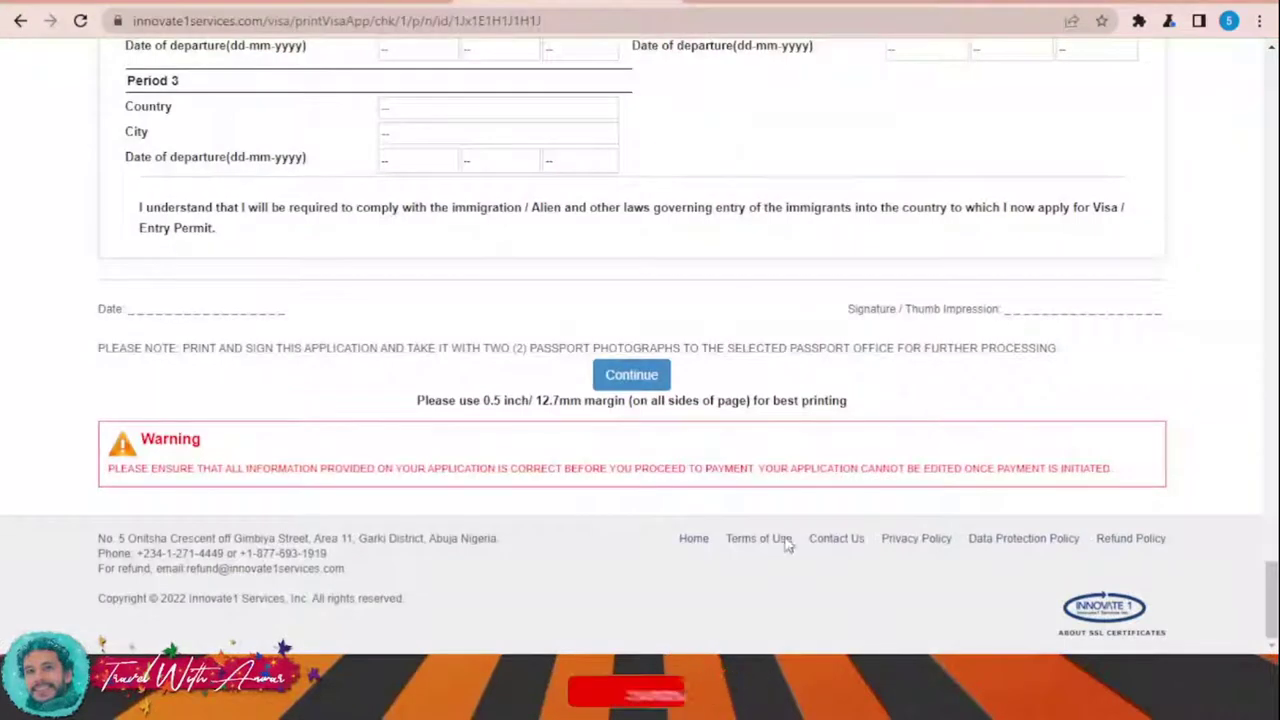
pyautogui.click(642, 376)
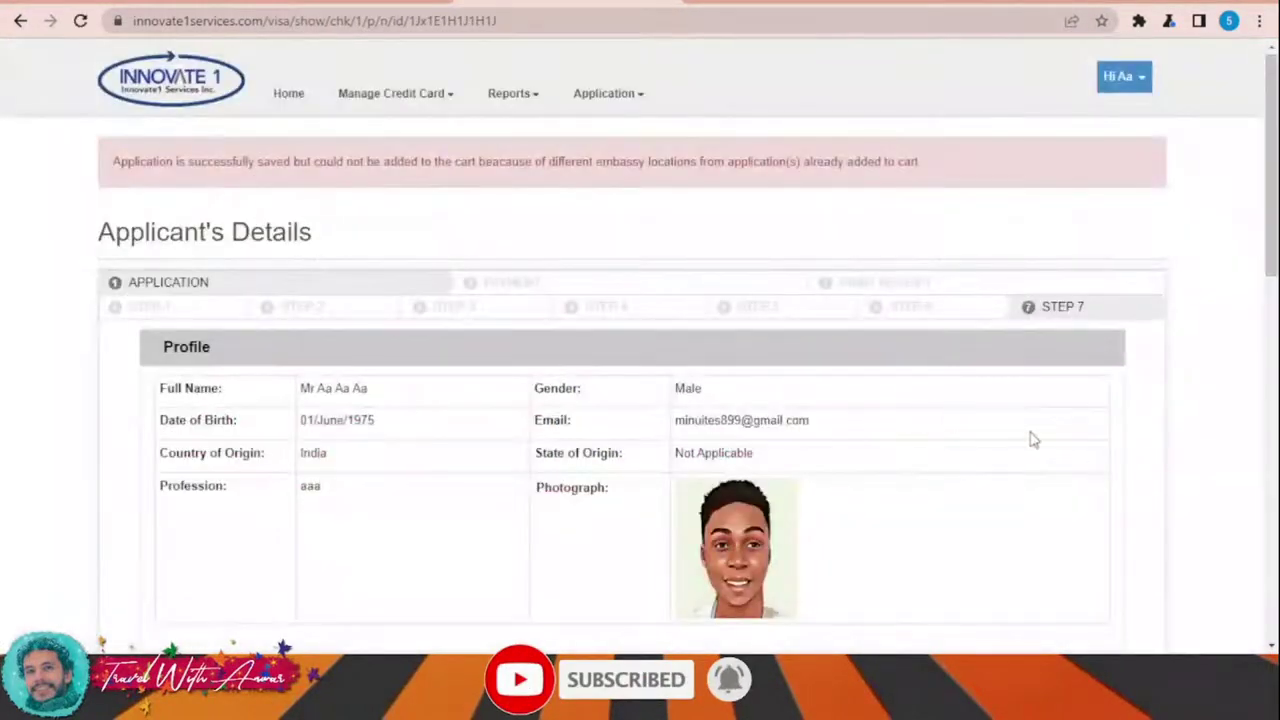
pyautogui.scroll(-10, 1092, 457)
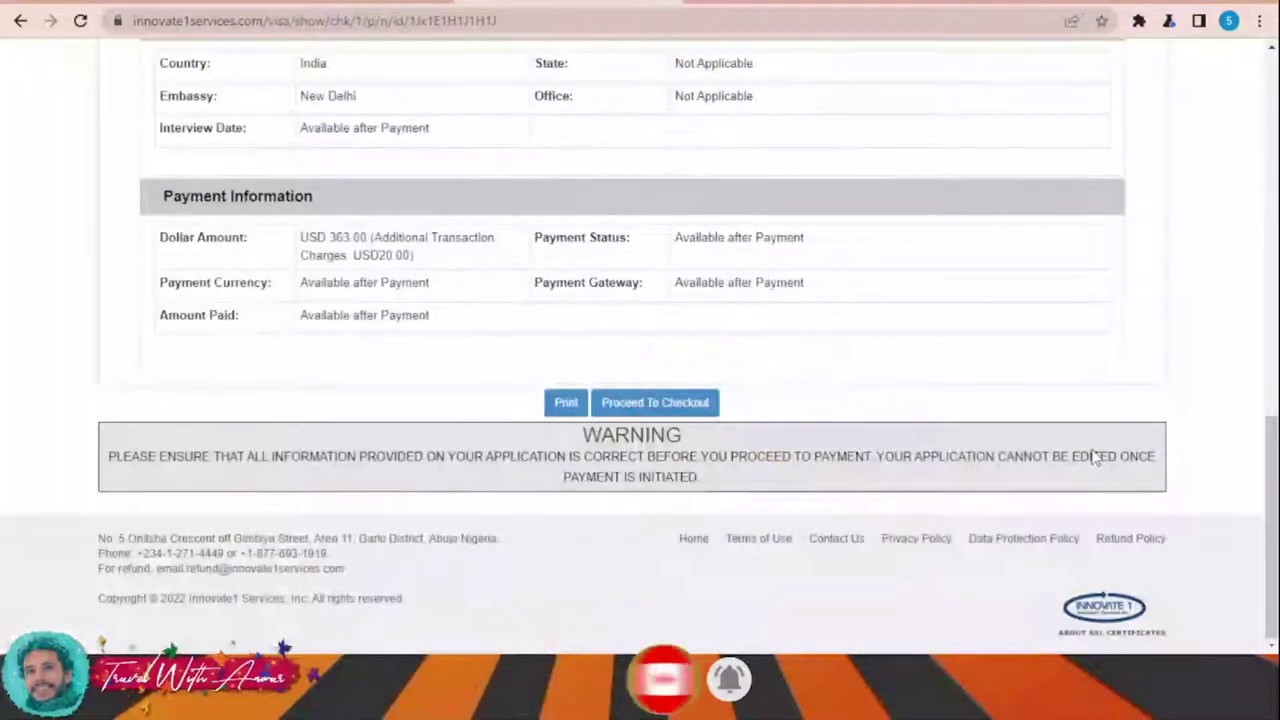
pyautogui.click(680, 404)
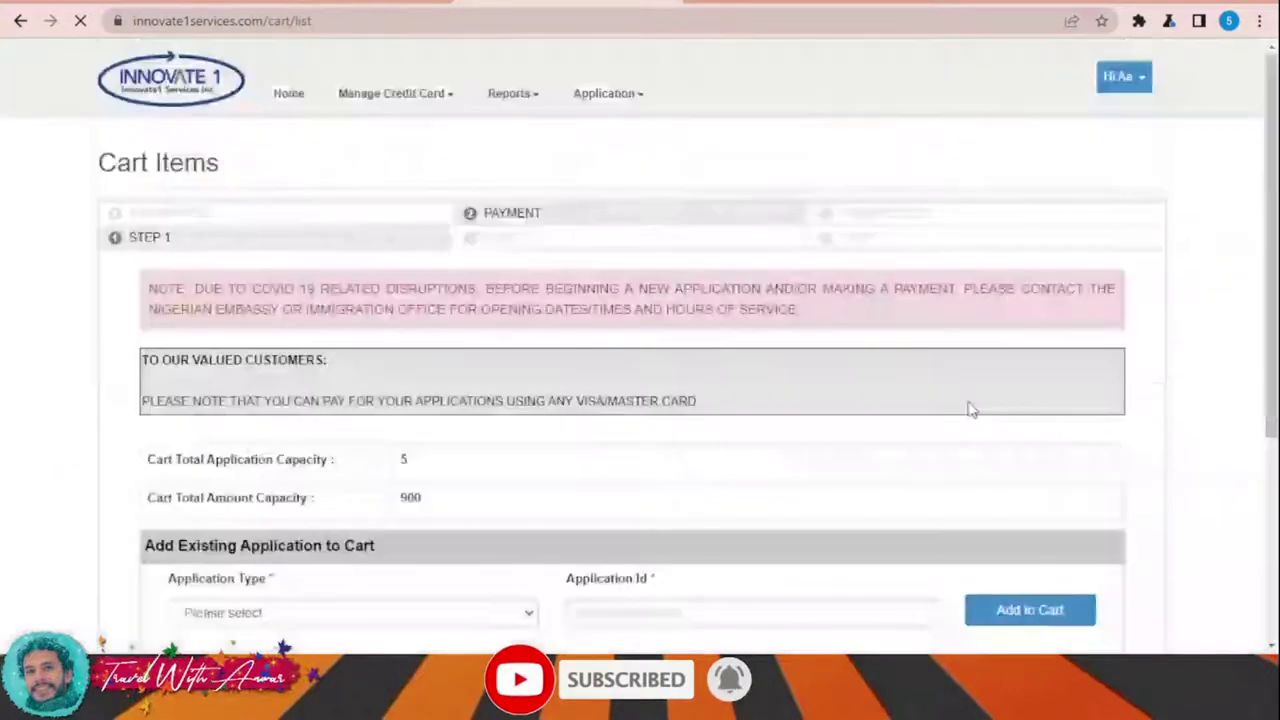
# Step: Proceed to online payment for the cart's visa application and choose Visa/Master Card (Innovate1Pay) as the payment option
pyautogui.scroll(-4, 970, 408)
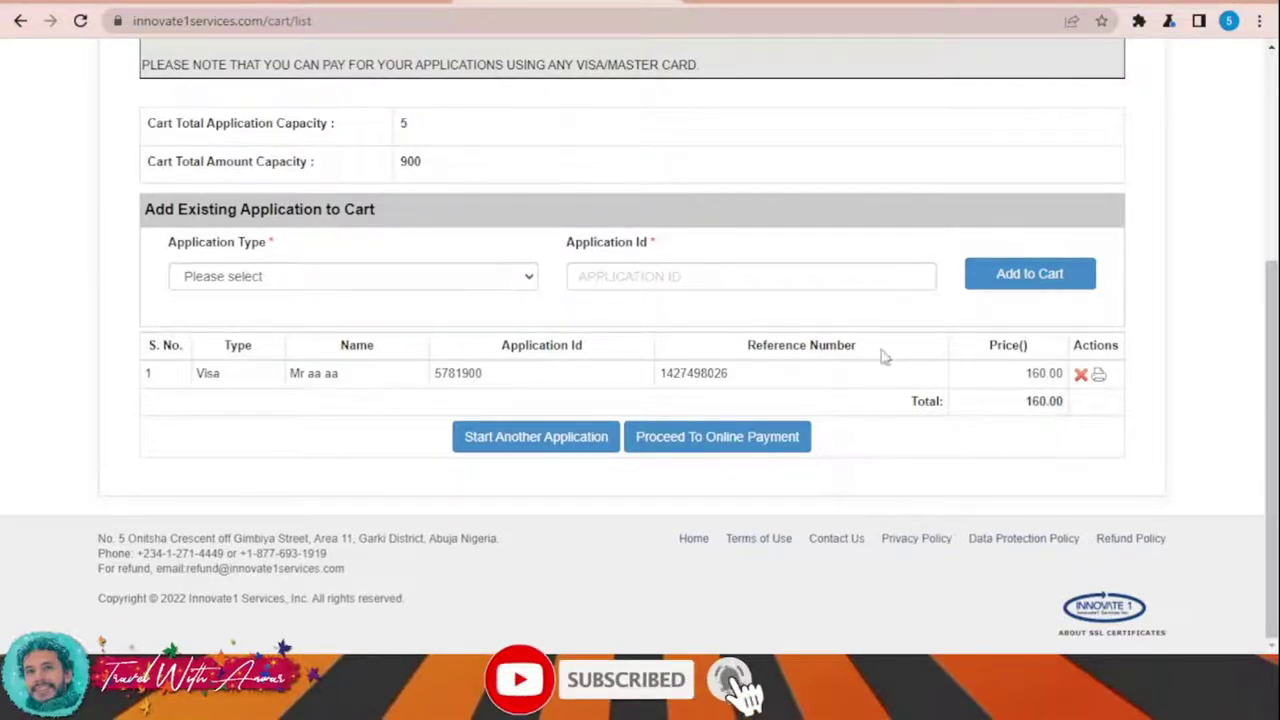
pyautogui.click(745, 450)
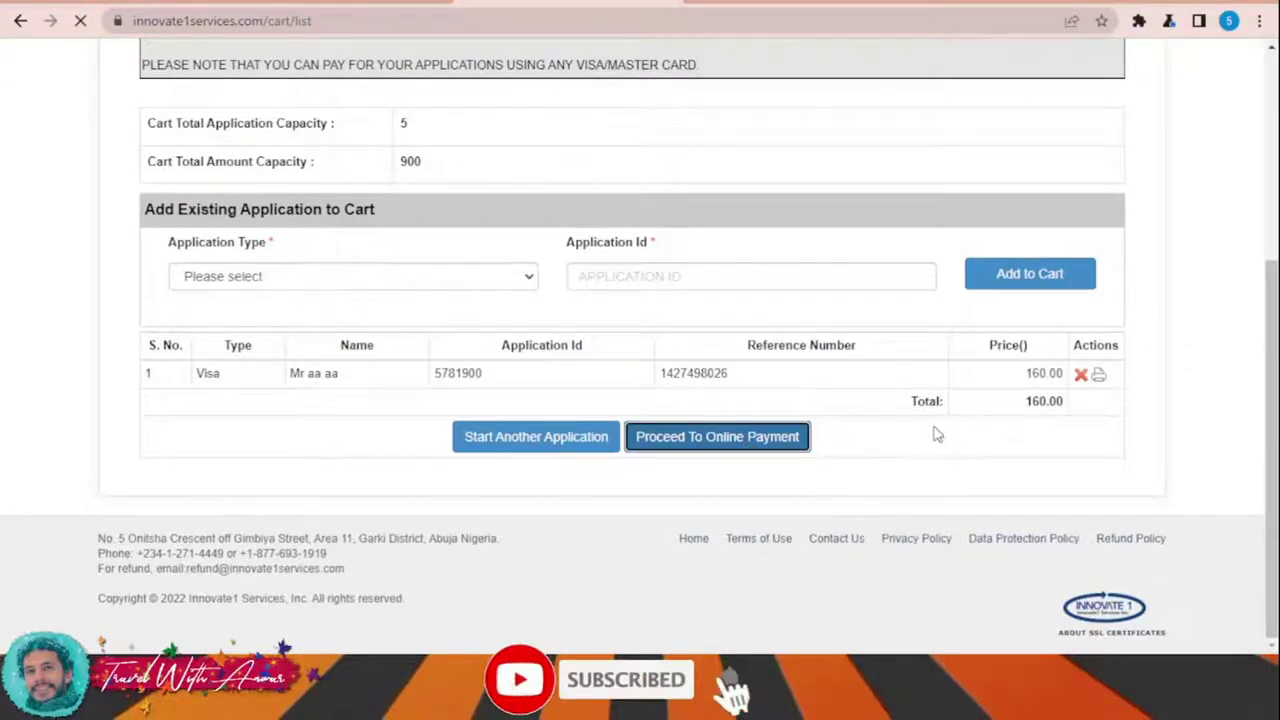
pyautogui.scroll(-3, 934, 429)
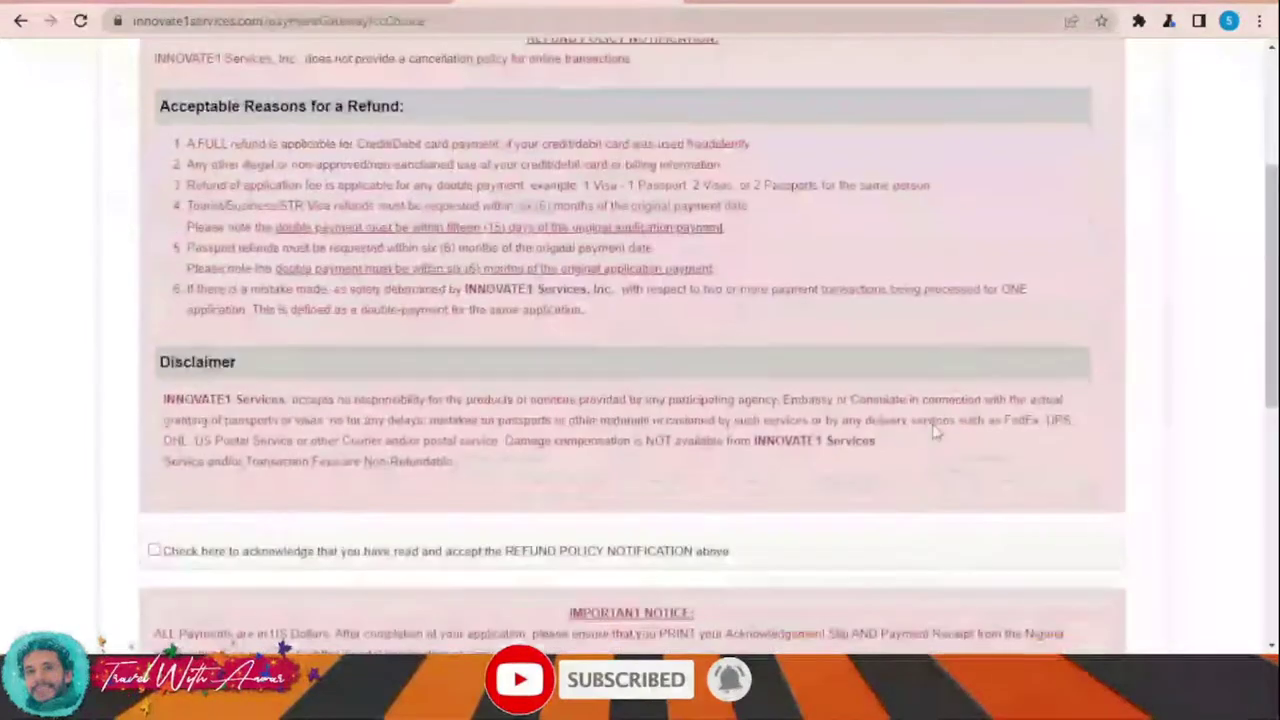
pyautogui.scroll(-4, 934, 425)
pyautogui.scroll(-3, 934, 425)
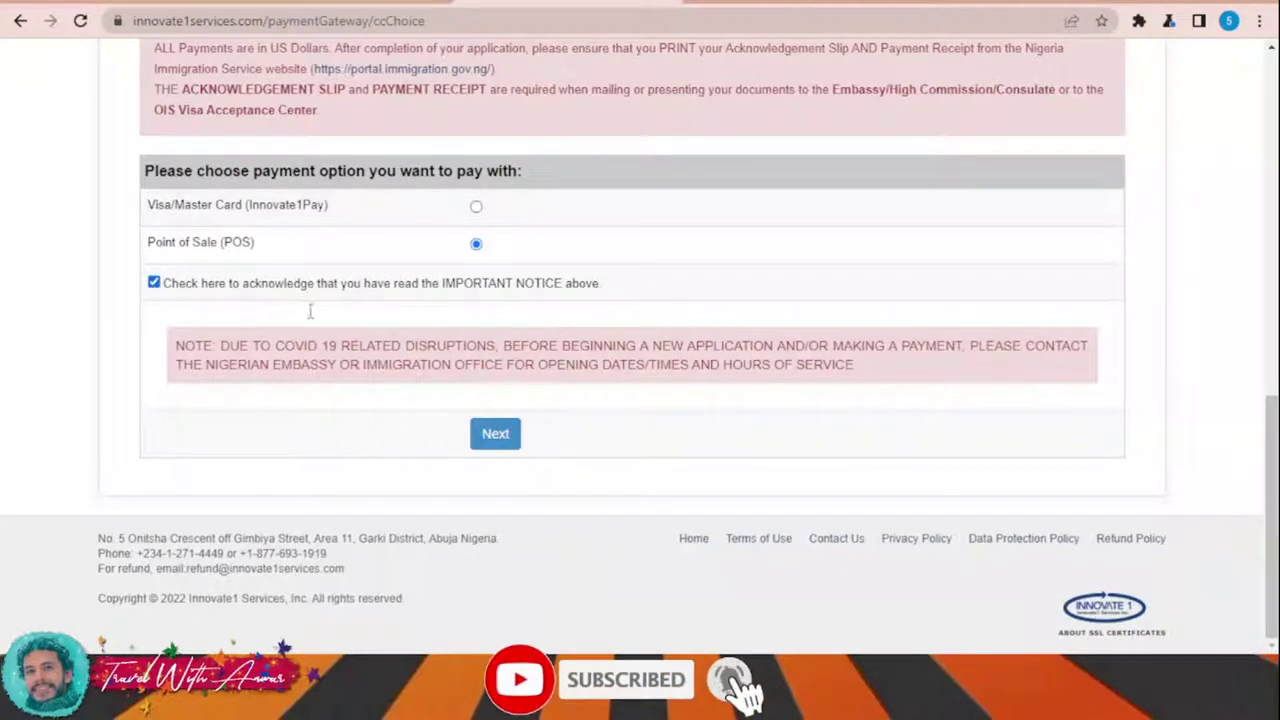
pyautogui.click(477, 208)
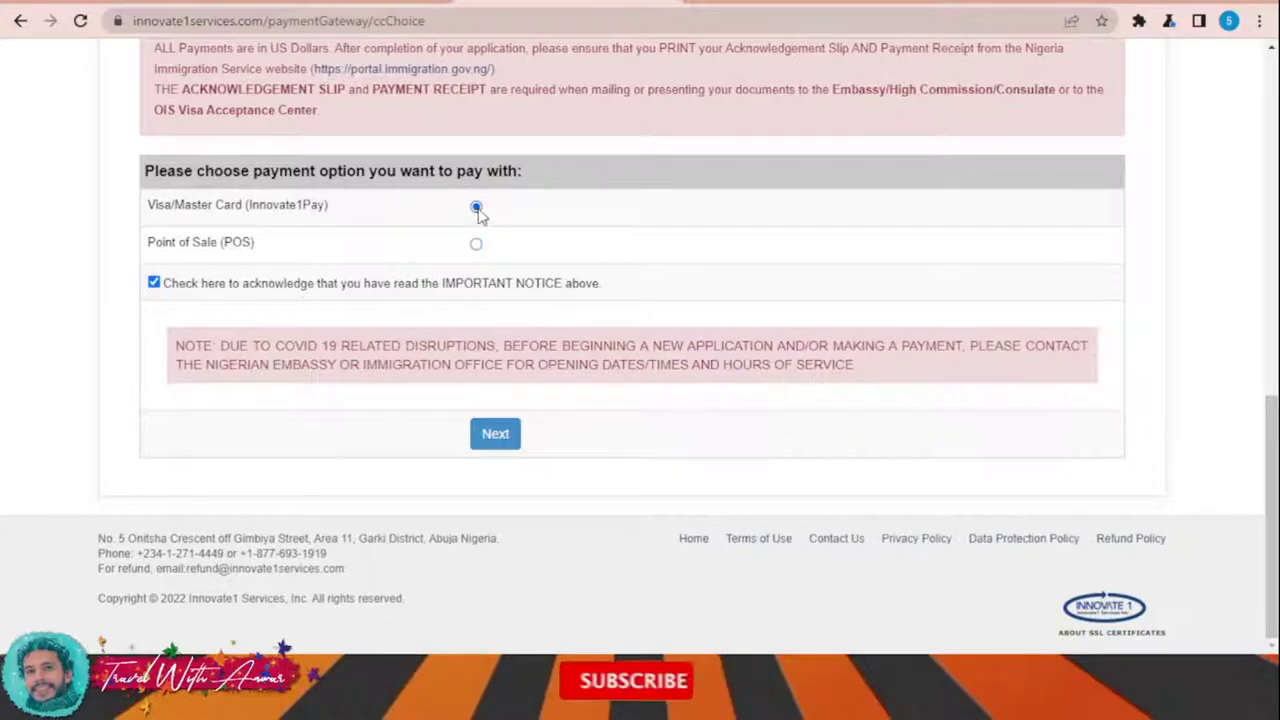
pyautogui.click(505, 446)
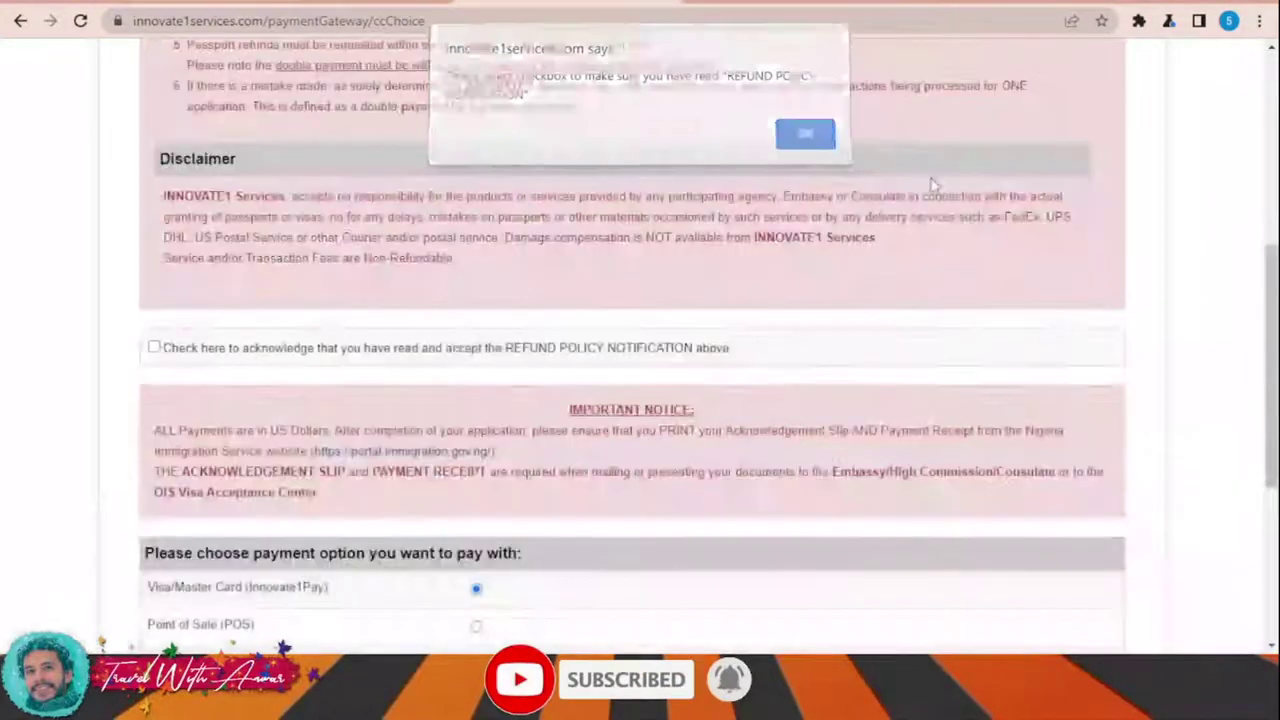
pyautogui.click(820, 146)
# Step: Accept the refund policy notification and continue to the payment details
pyautogui.scroll(-4, 811, 400)
pyautogui.scroll(3, 510, 418)
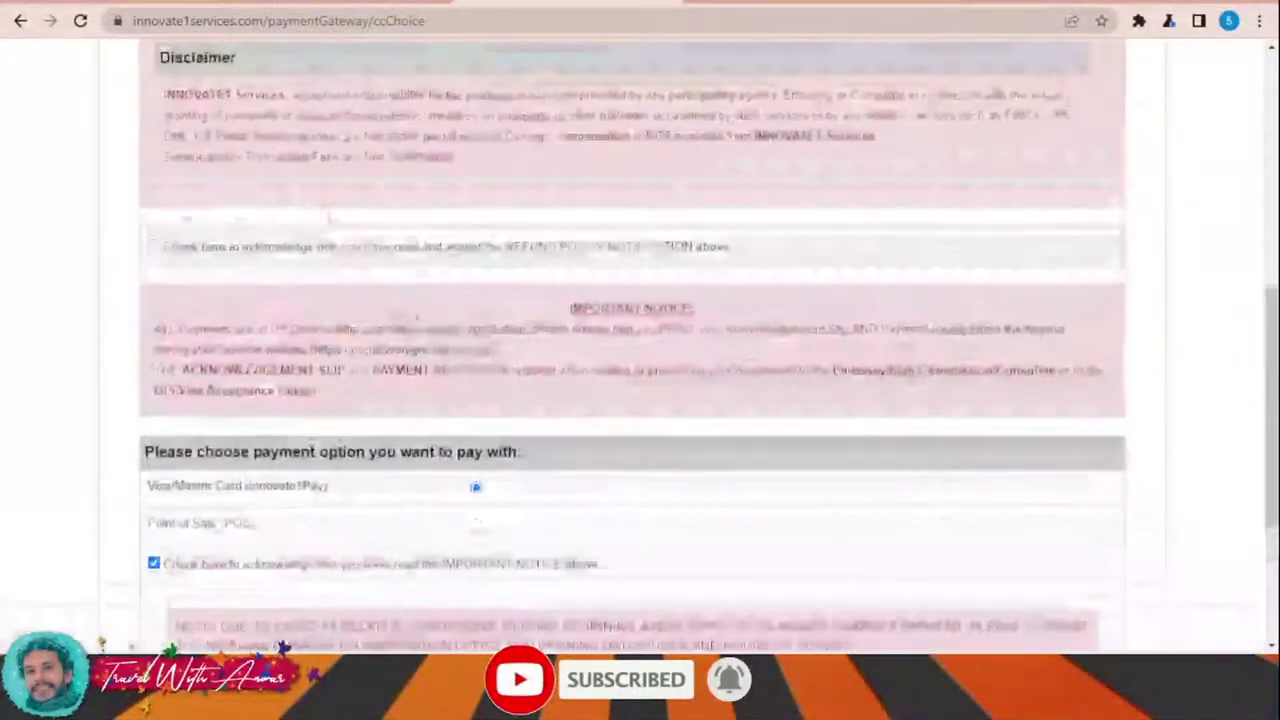
pyautogui.click(153, 246)
pyautogui.scroll(4, 268, 268)
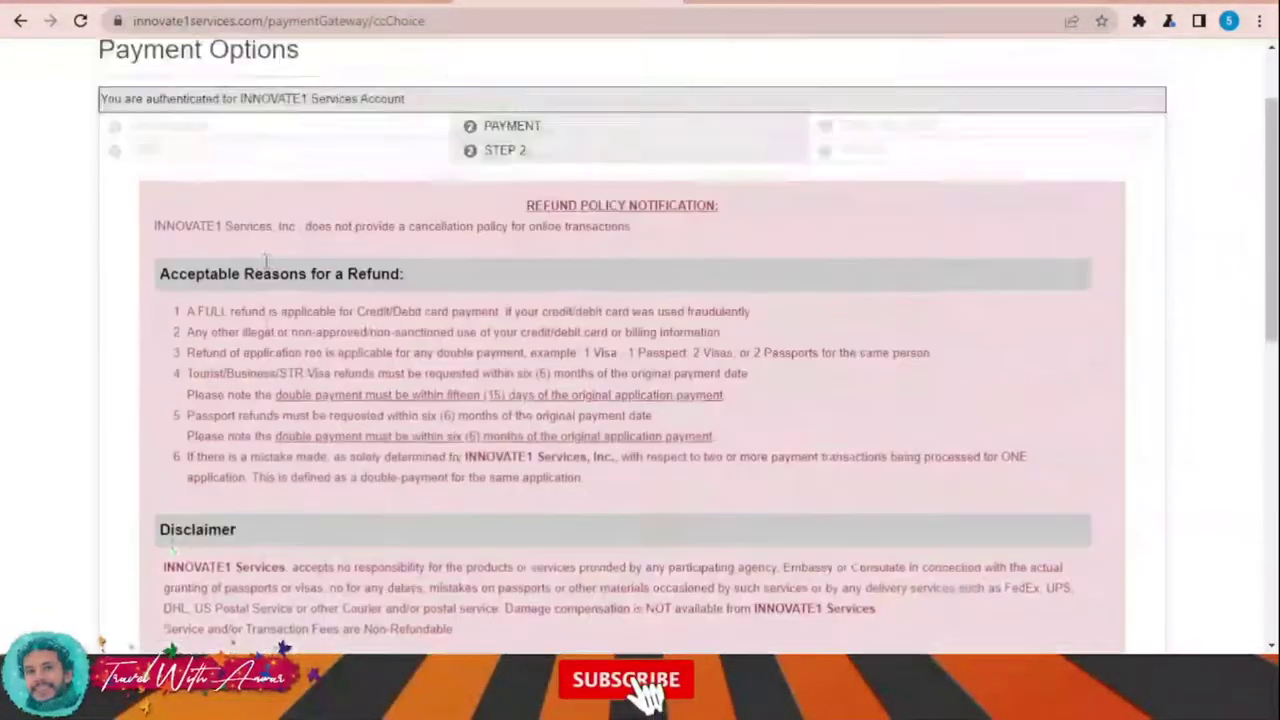
pyautogui.scroll(-10, 515, 345)
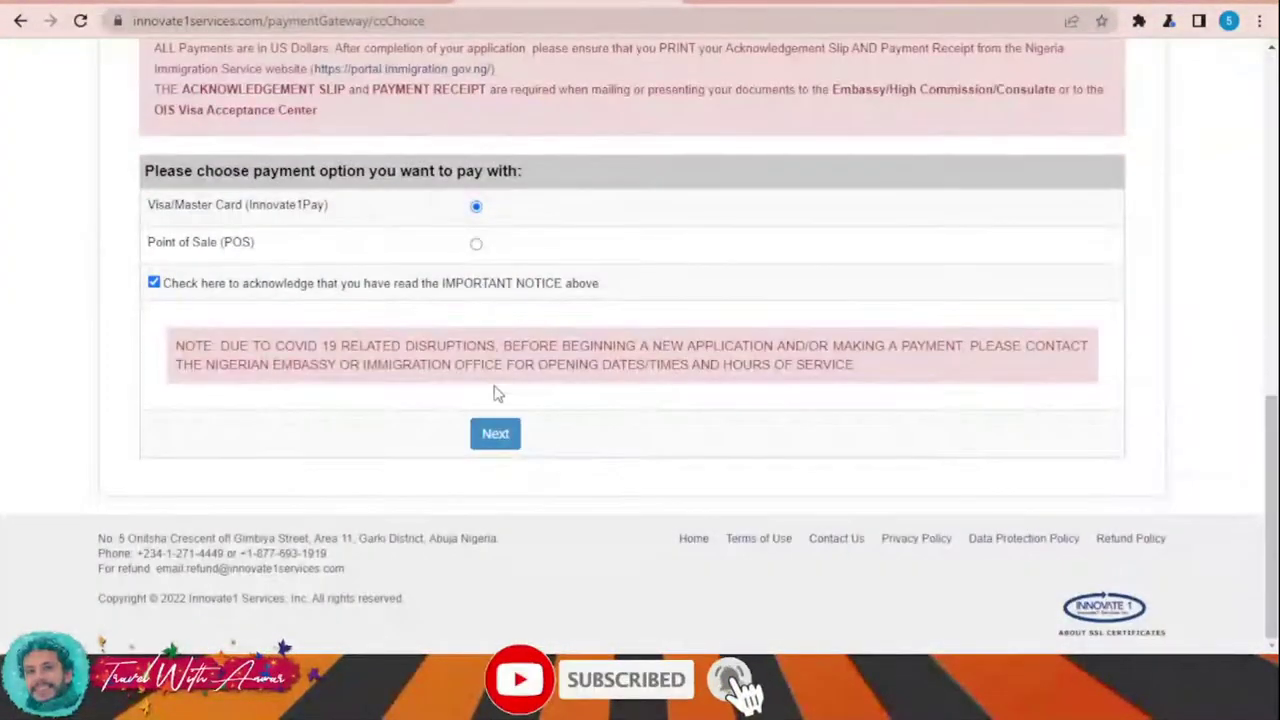
pyautogui.click(497, 438)
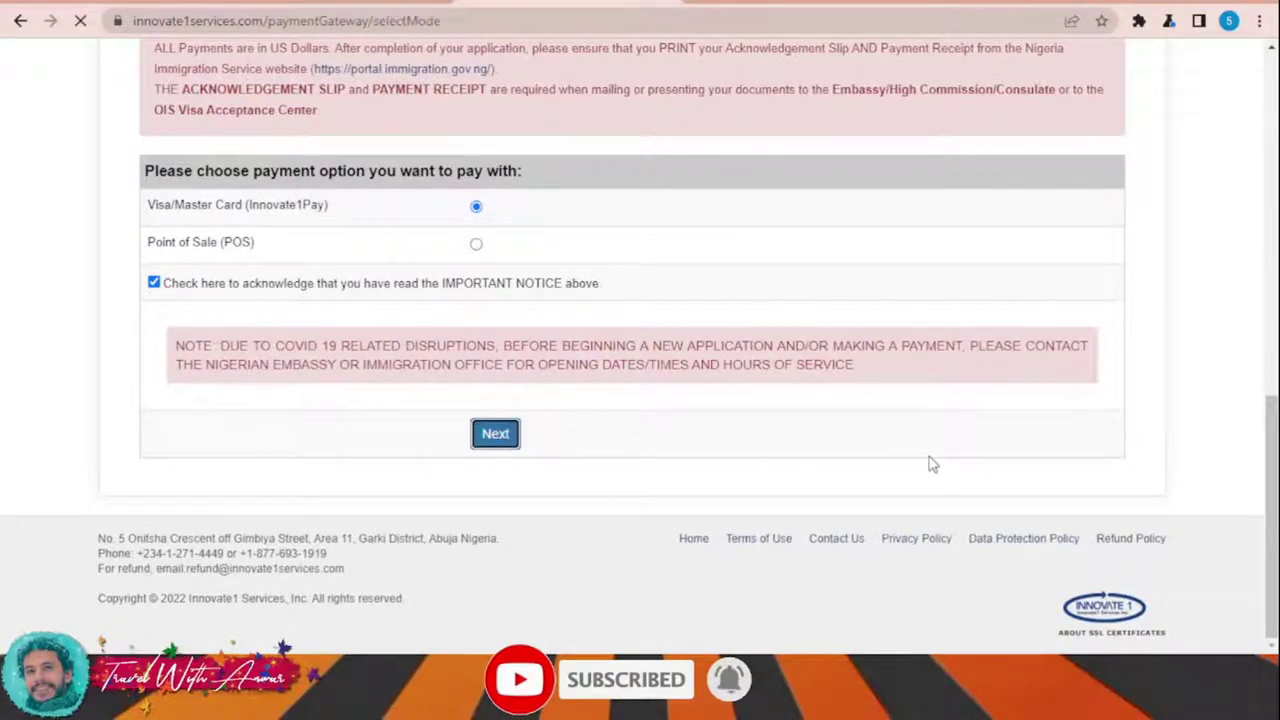
# Step: Examine the payment details page, including the price and the personal, billing and card information fields
pyautogui.scroll(-5, 1000, 450)
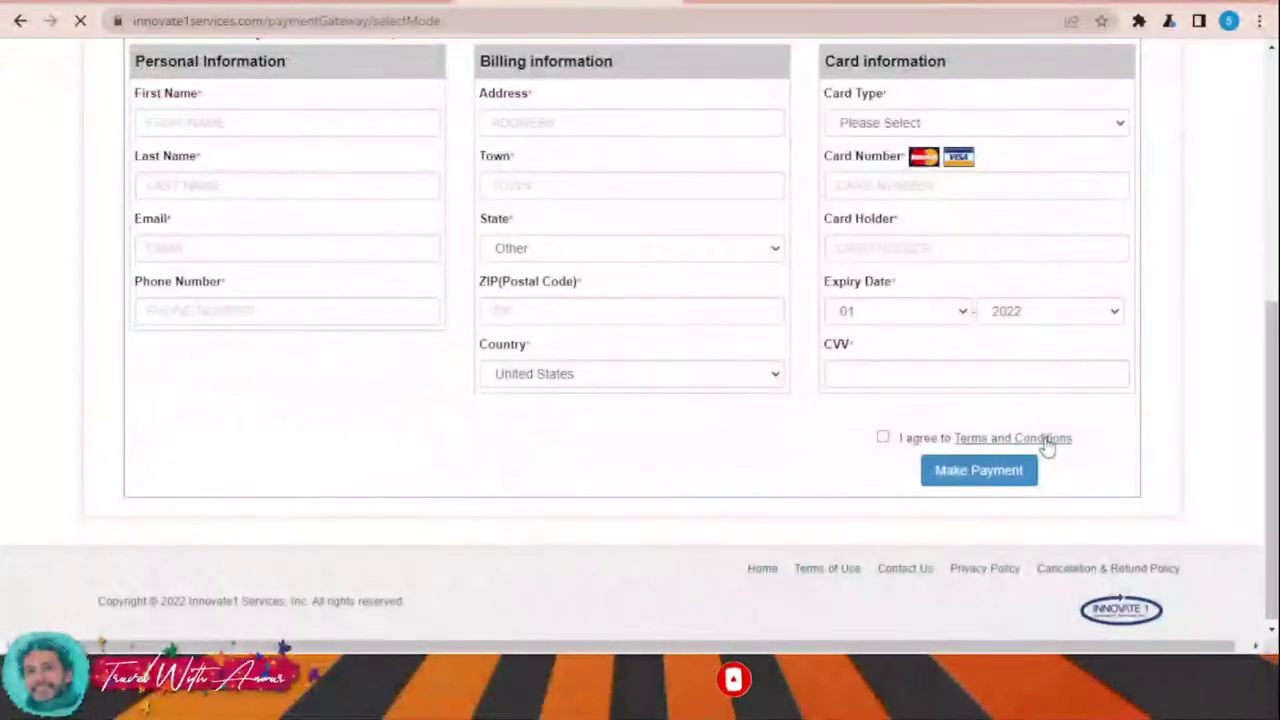
pyautogui.scroll(1, 1047, 447)
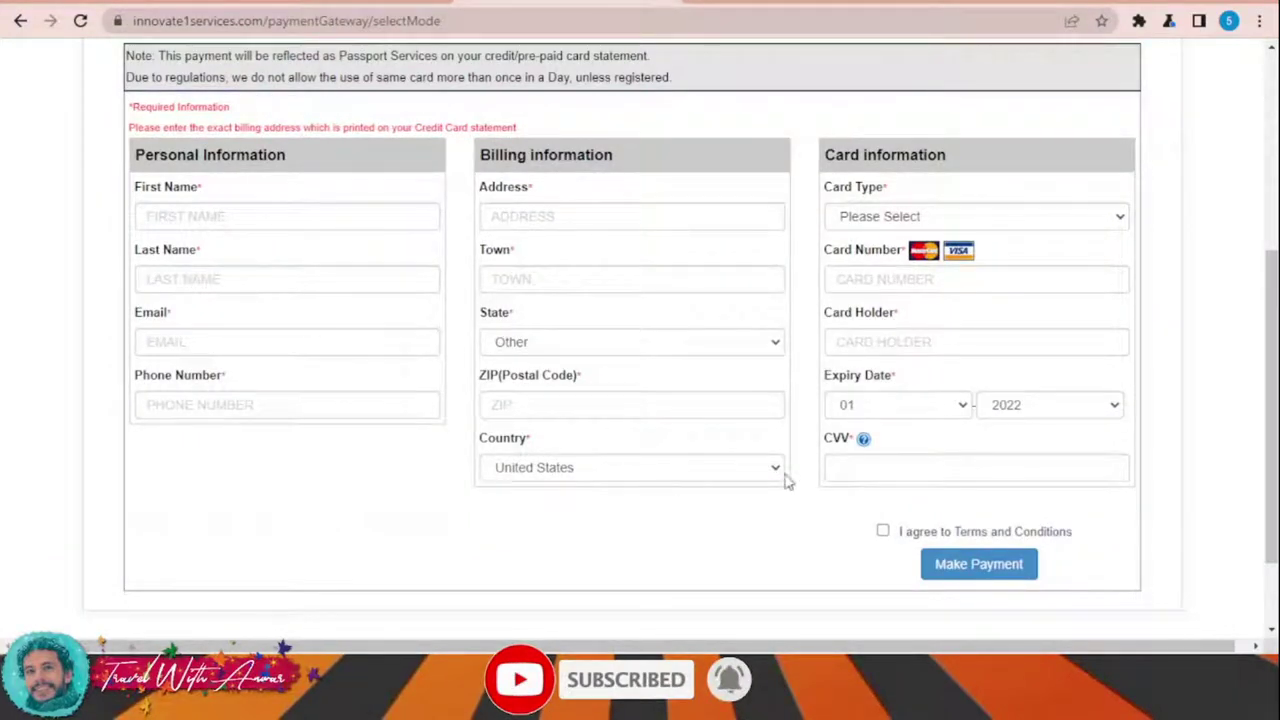
pyautogui.scroll(-2, 1110, 534)
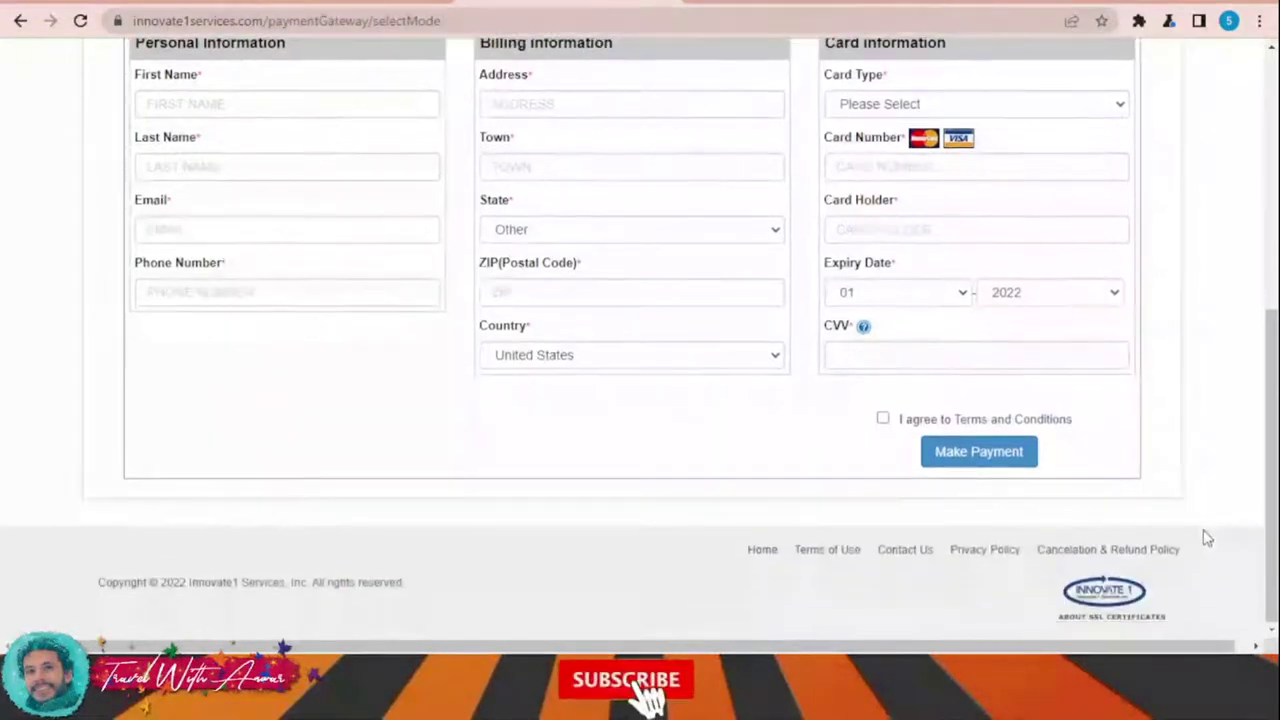
pyautogui.scroll(4, 1207, 538)
pyautogui.scroll(2, 1152, 472)
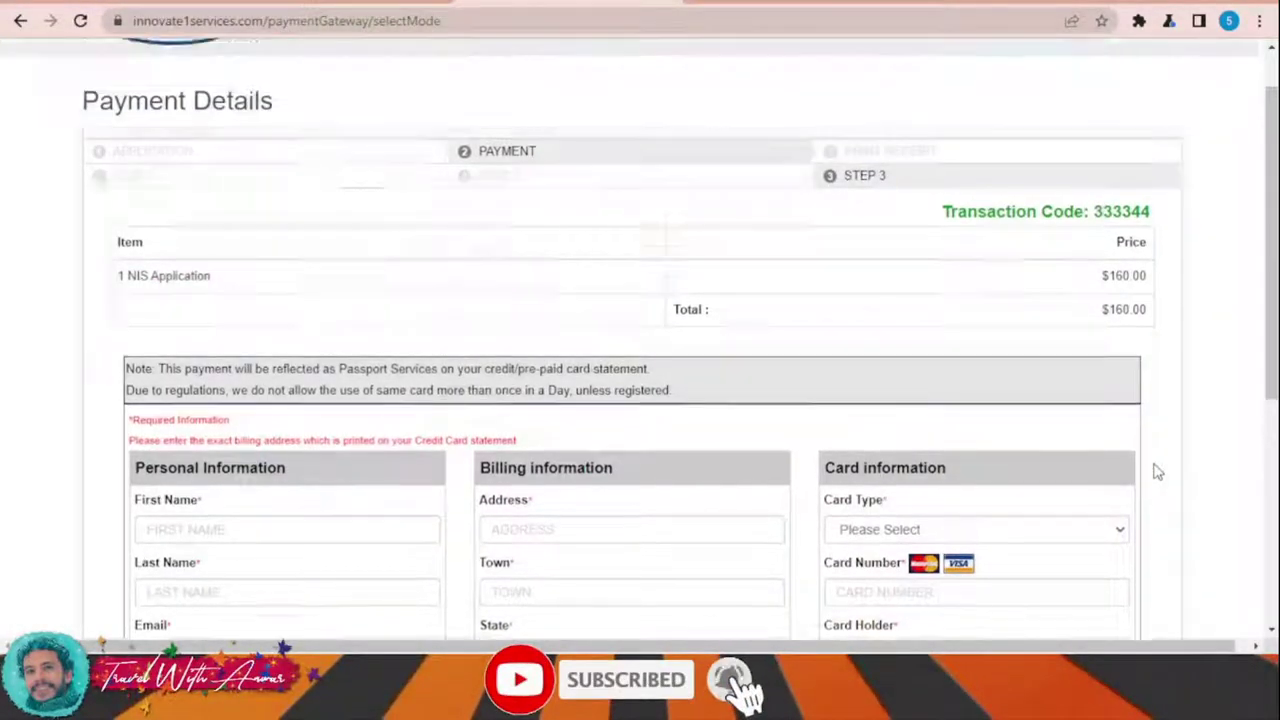
pyautogui.scroll(-5, 1157, 471)
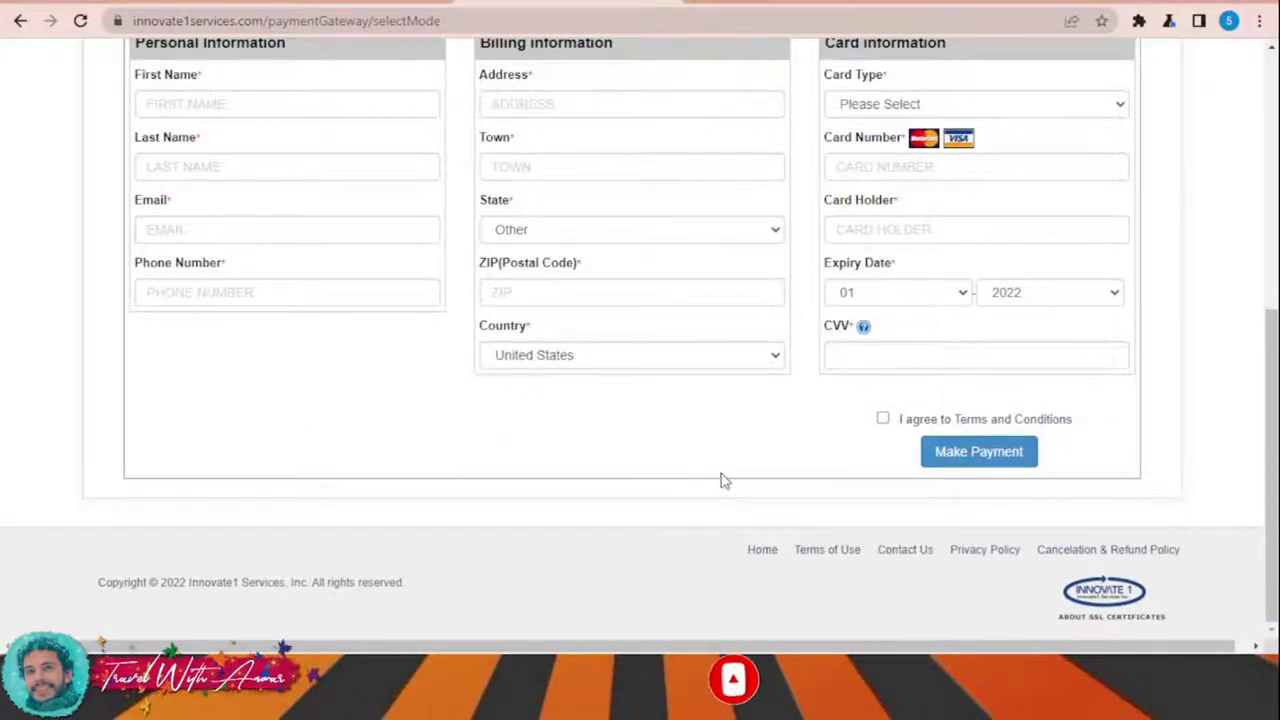
pyautogui.scroll(3, 723, 480)
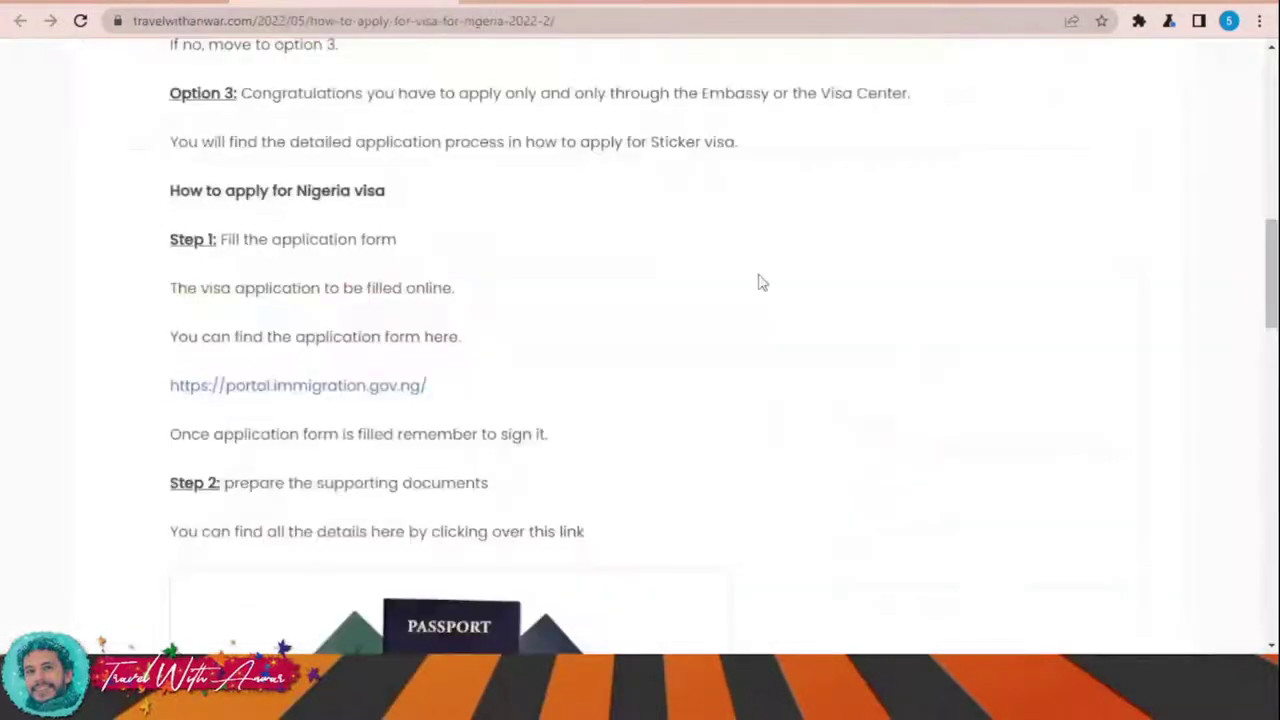
# Step: Review steps 1 to 4 of the Nigeria visa application article and return to the payment details form
pyautogui.scroll(-1, 800, 300)
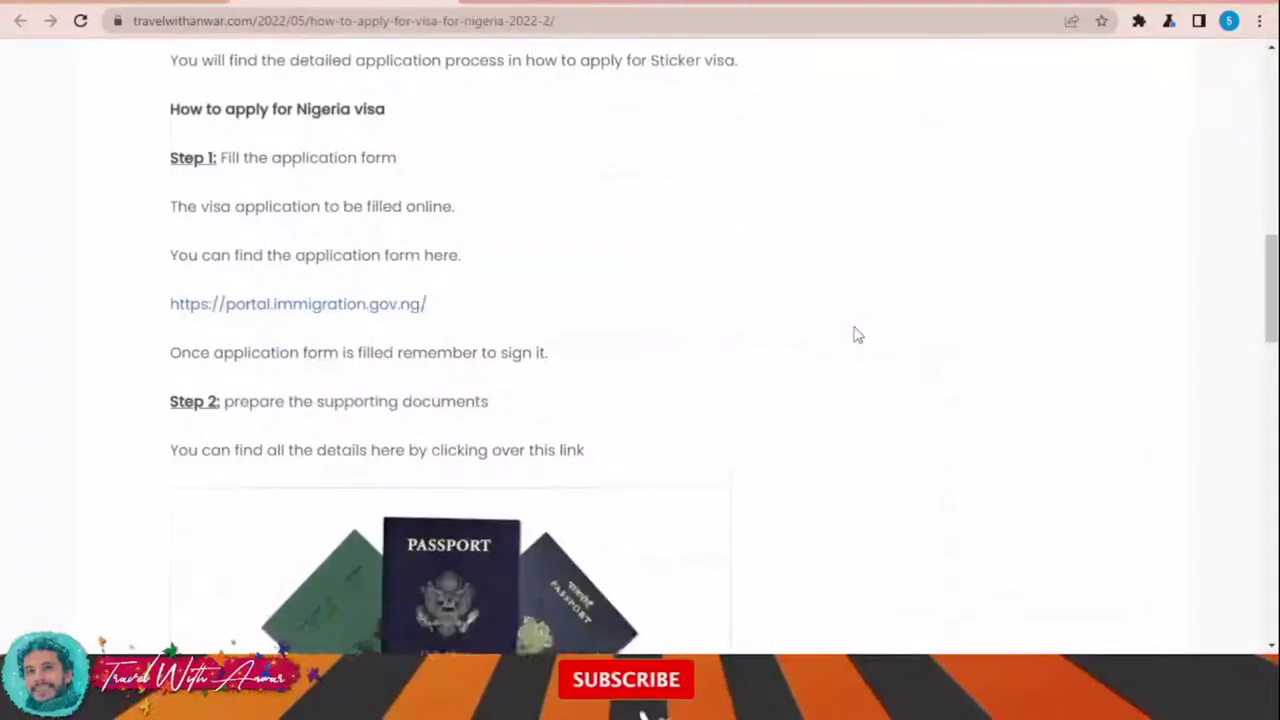
pyautogui.scroll(-7, 853, 334)
pyautogui.scroll(-4, 903, 326)
pyautogui.scroll(4, 903, 329)
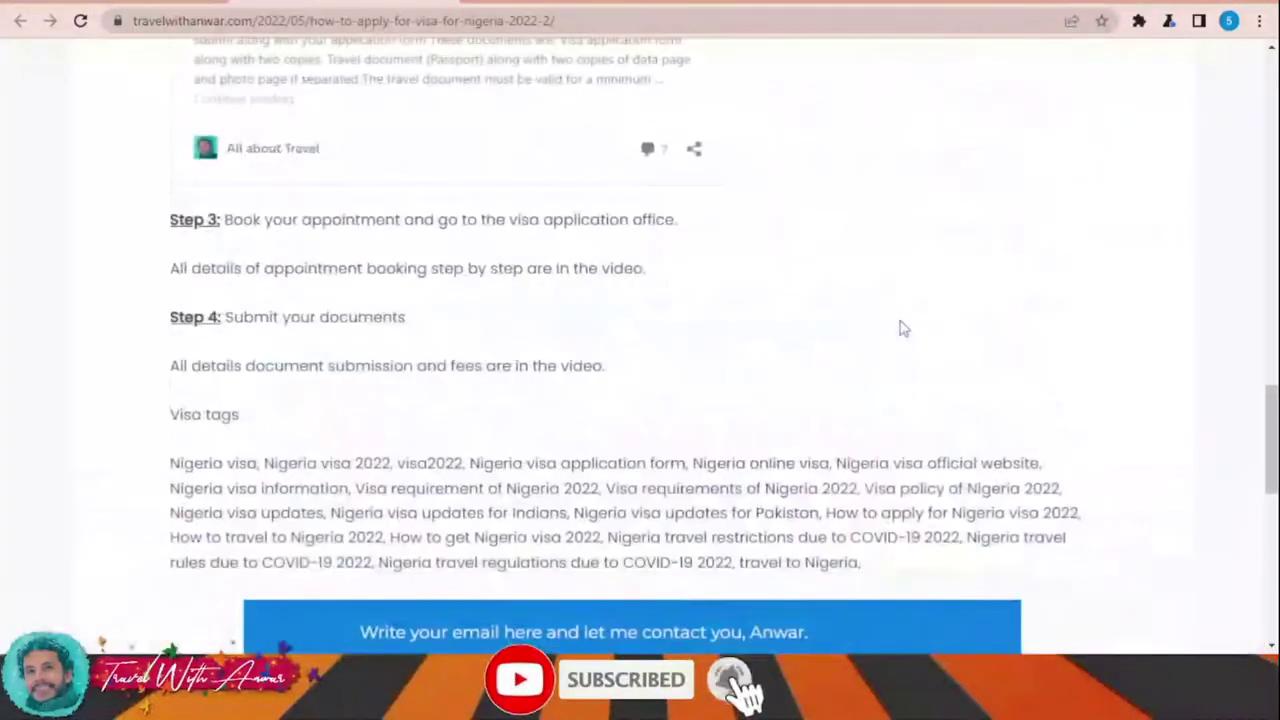
pyautogui.scroll(5, 903, 329)
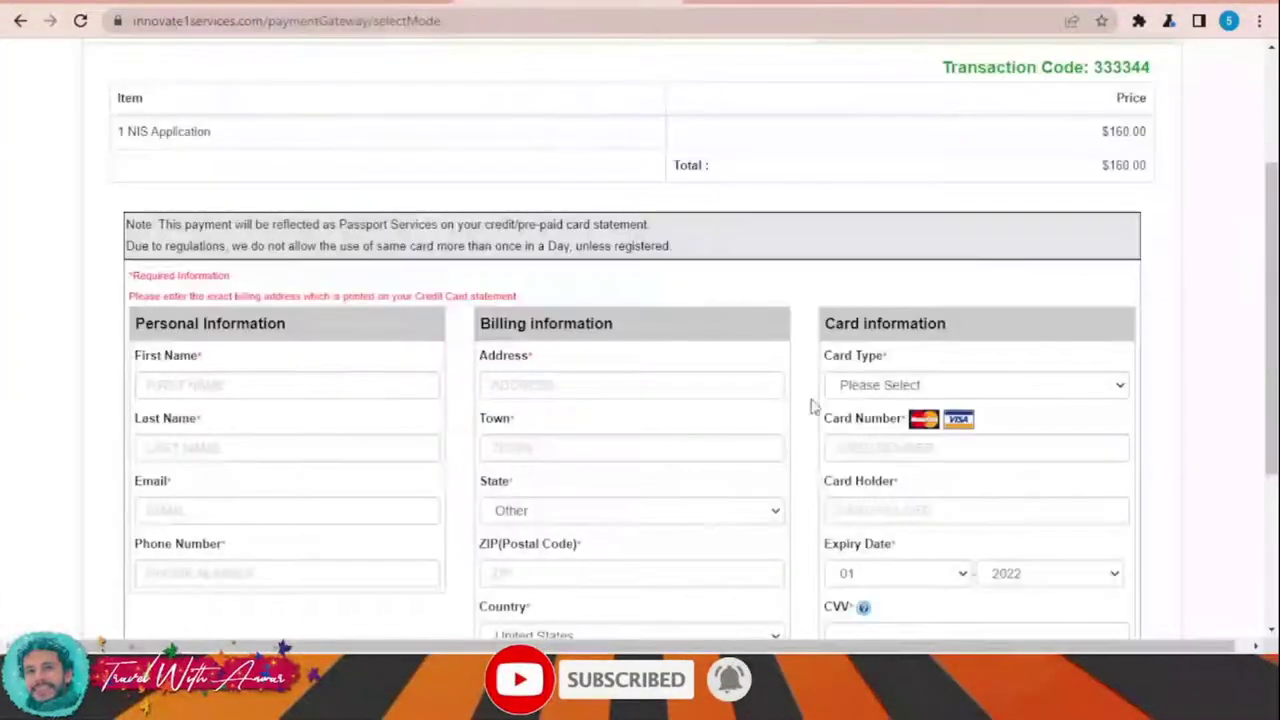
pyautogui.scroll(-3, 930, 515)
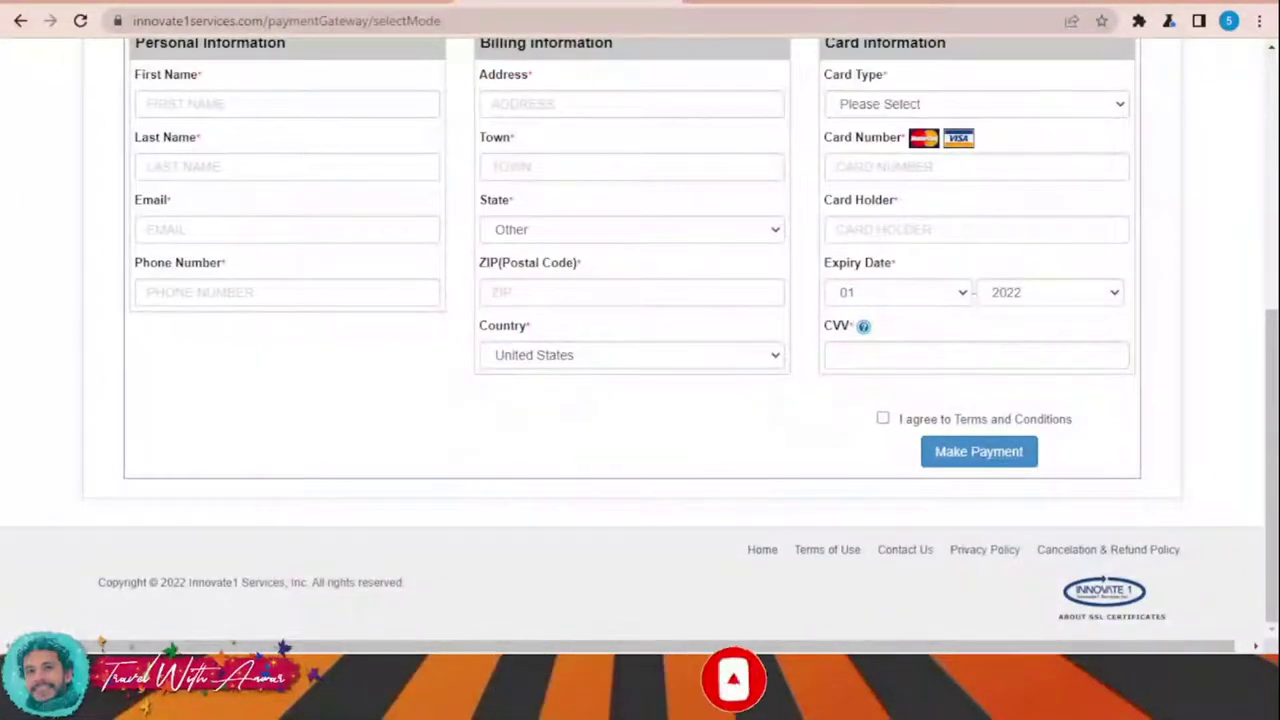
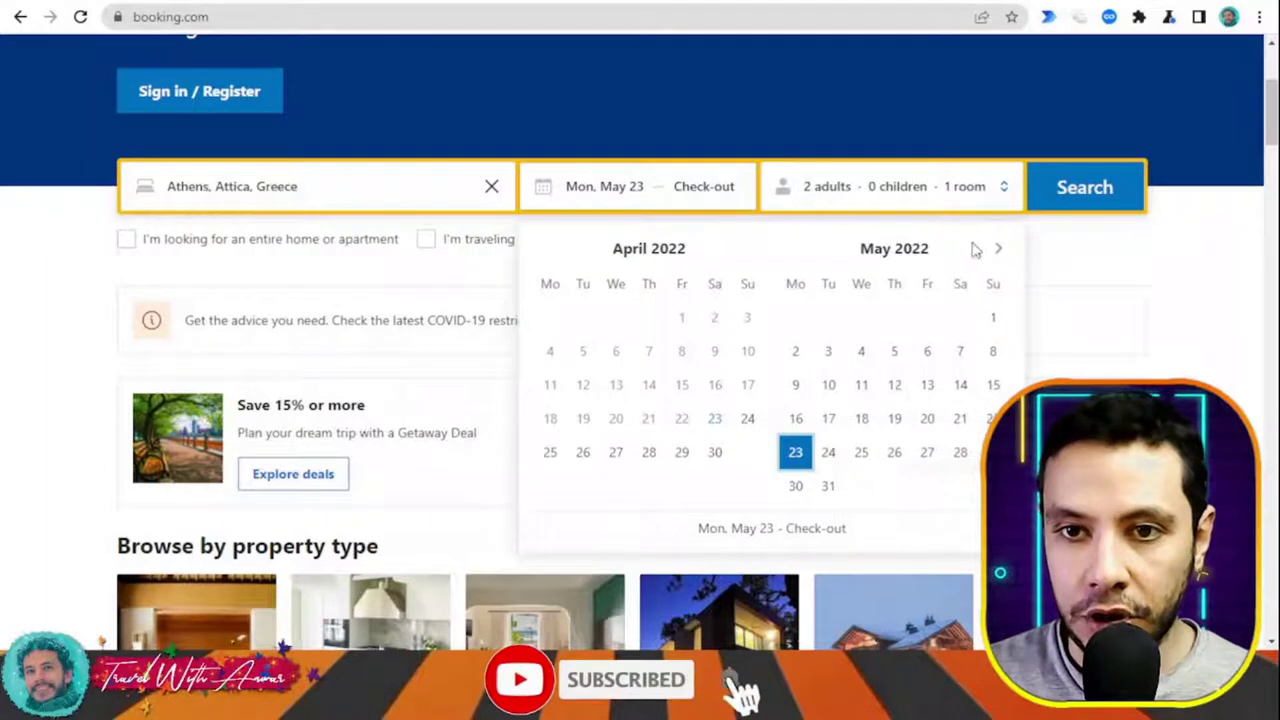
# Step: Set the Athens stay's check-out date to June 3, 2022 with 1 adult, and search for properties
pyautogui.click(998, 250)
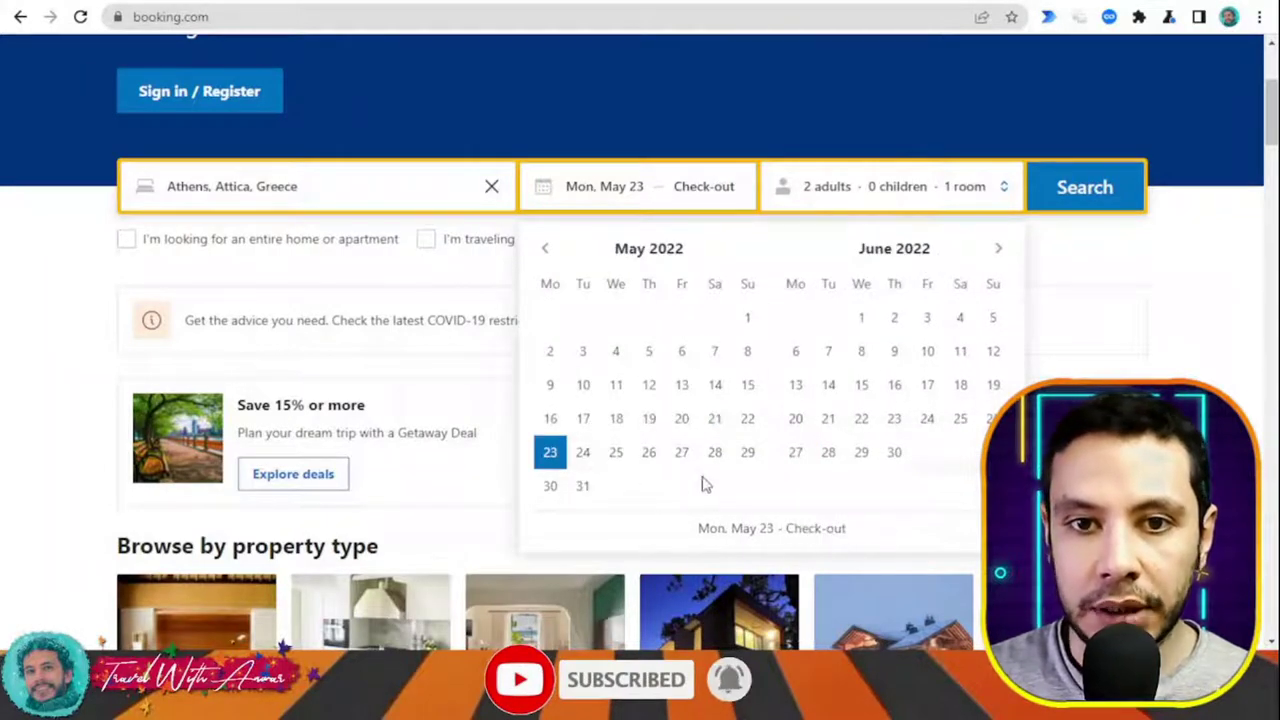
pyautogui.click(926, 318)
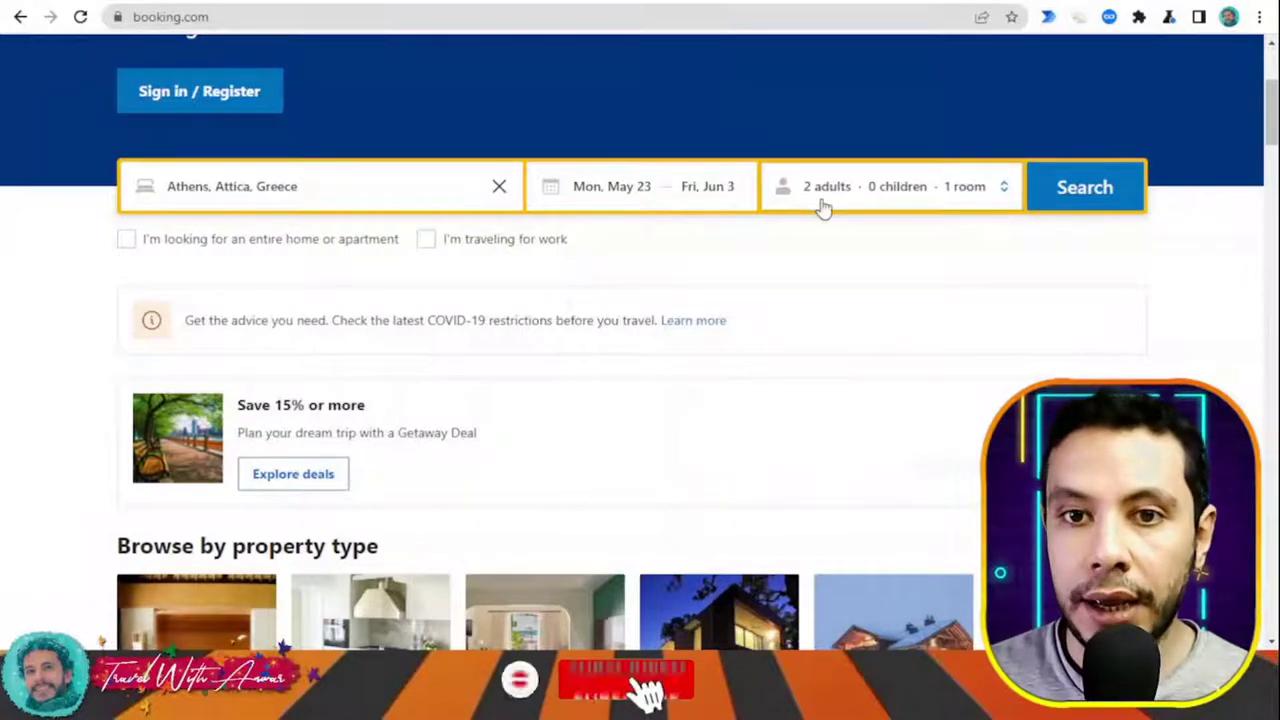
pyautogui.click(873, 206)
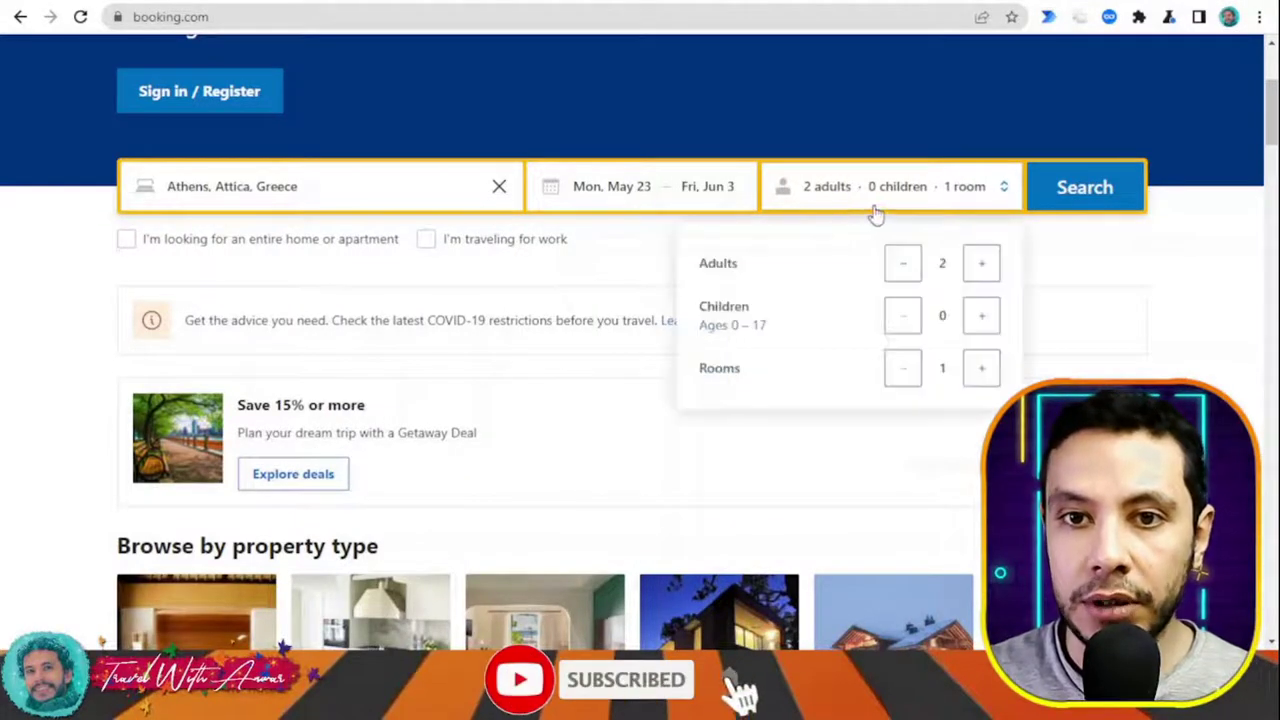
pyautogui.click(903, 266)
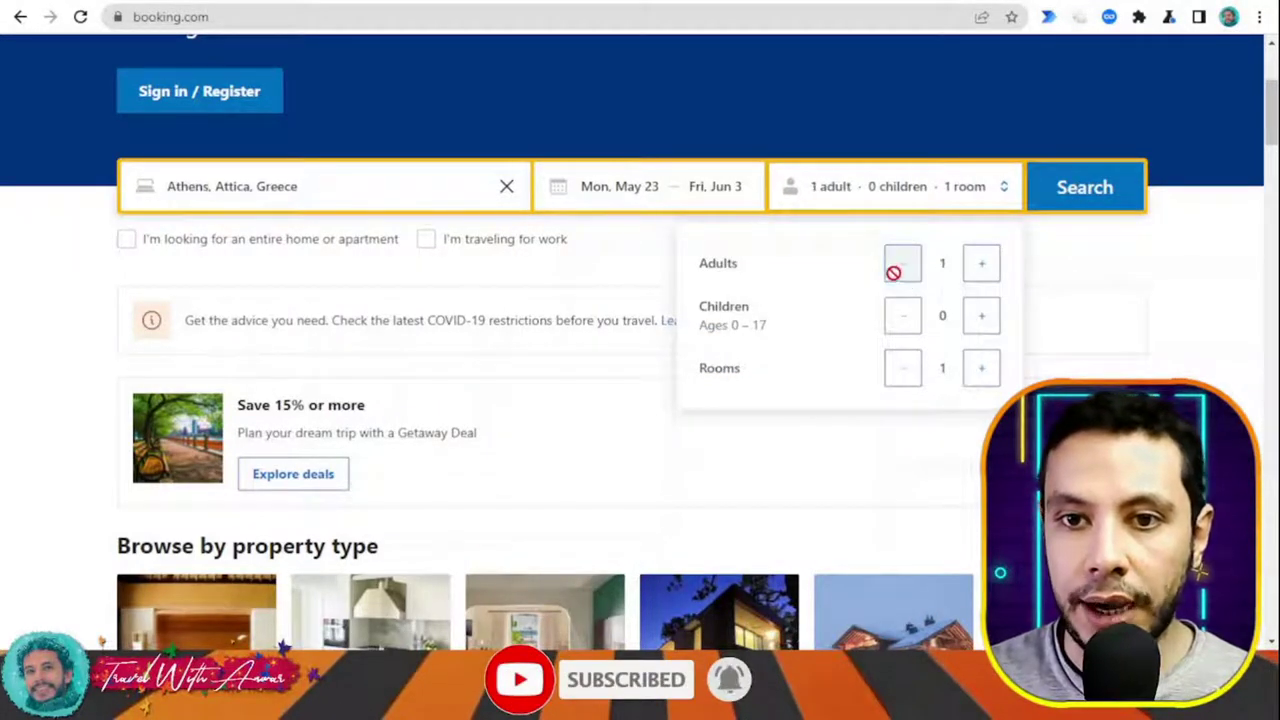
pyautogui.click(1106, 191)
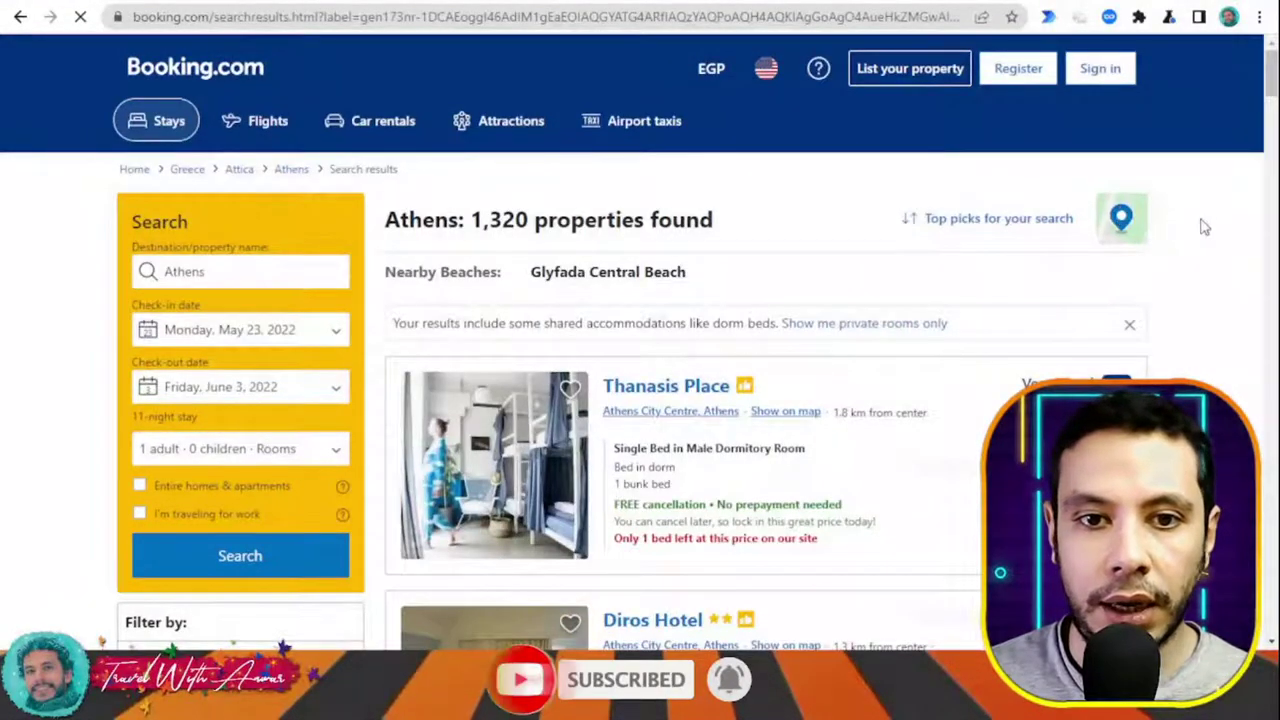
# Step: Look through the Athens property results and switch the price currency to U.S. Dollar (USD)
pyautogui.scroll(-3, 1219, 229)
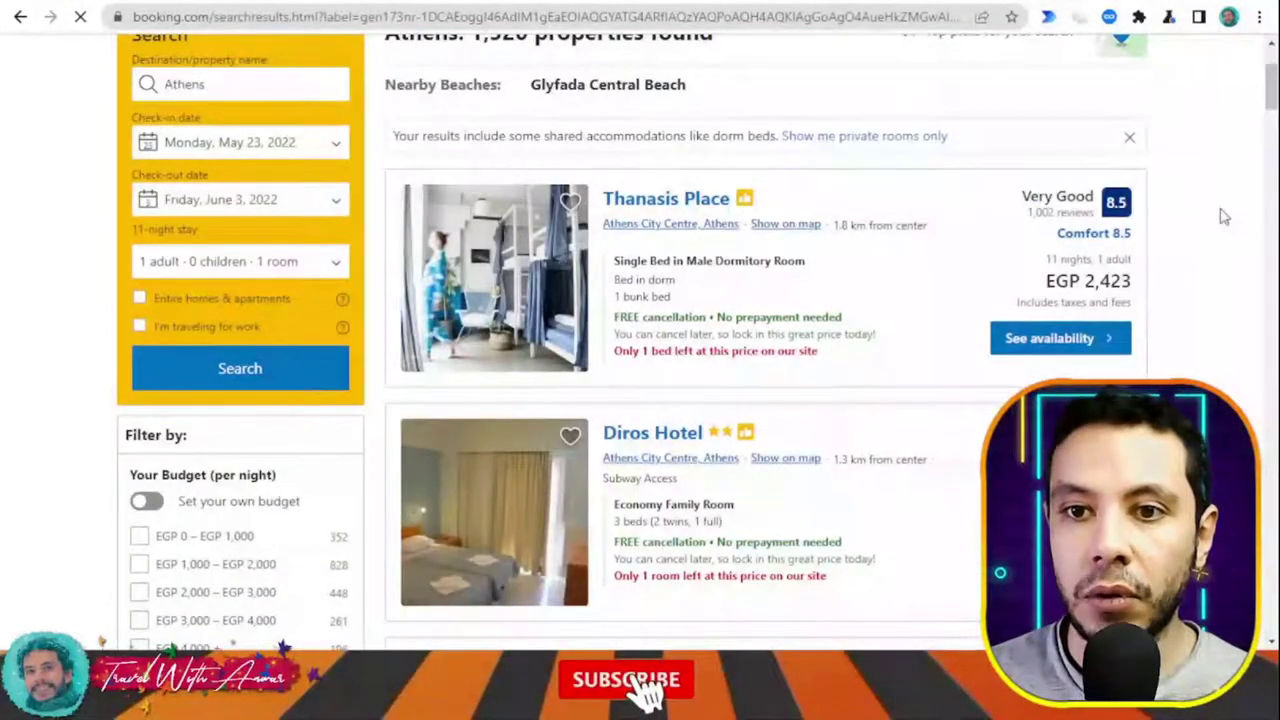
pyautogui.scroll(-4, 1221, 215)
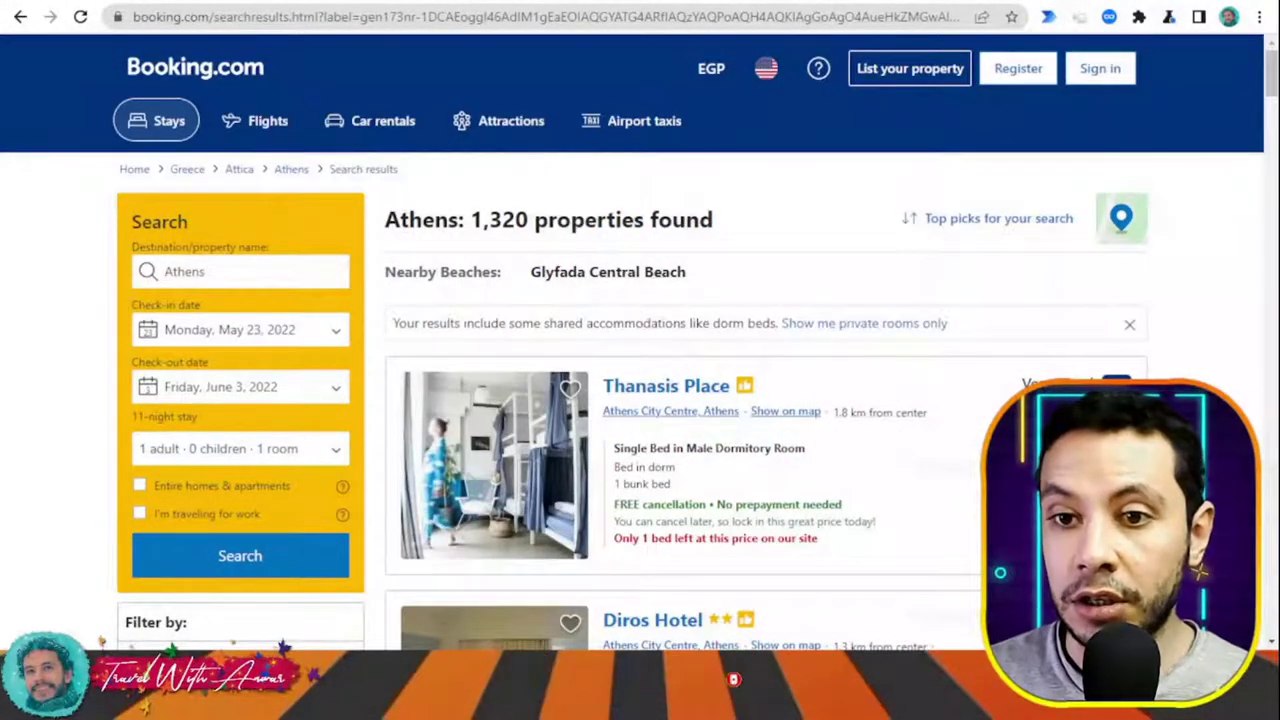
pyautogui.click(716, 74)
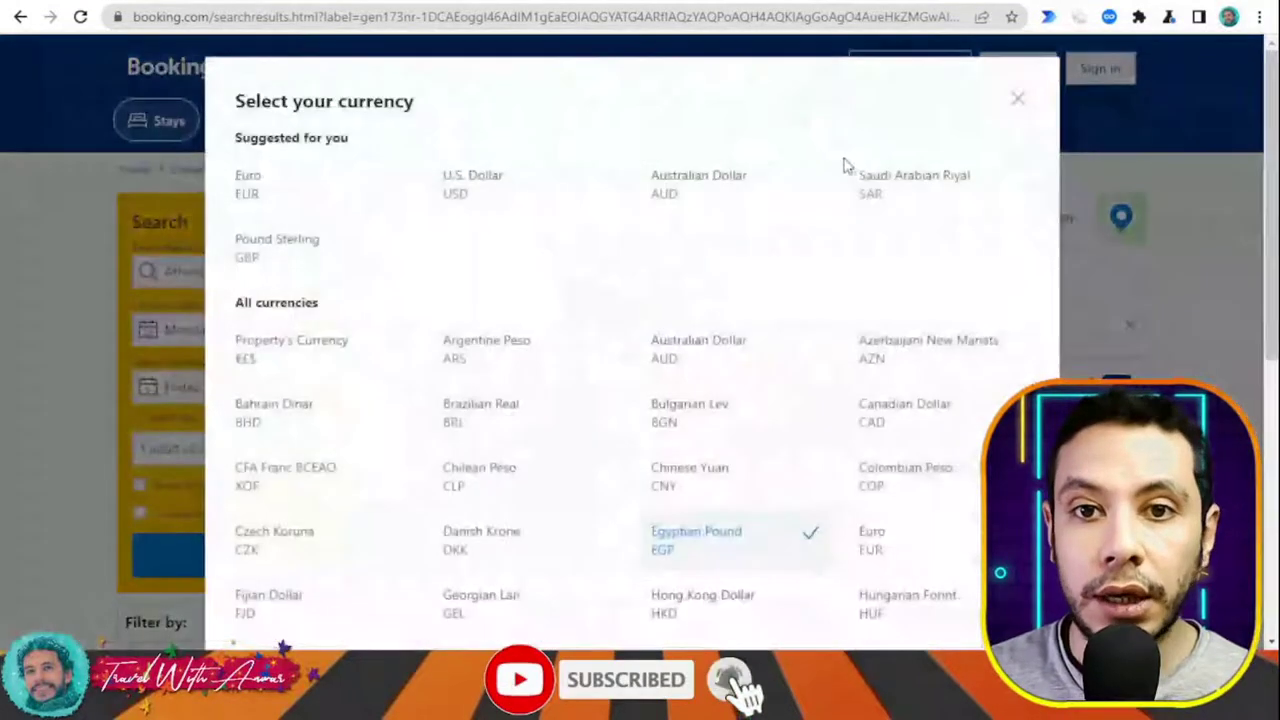
pyautogui.click(456, 192)
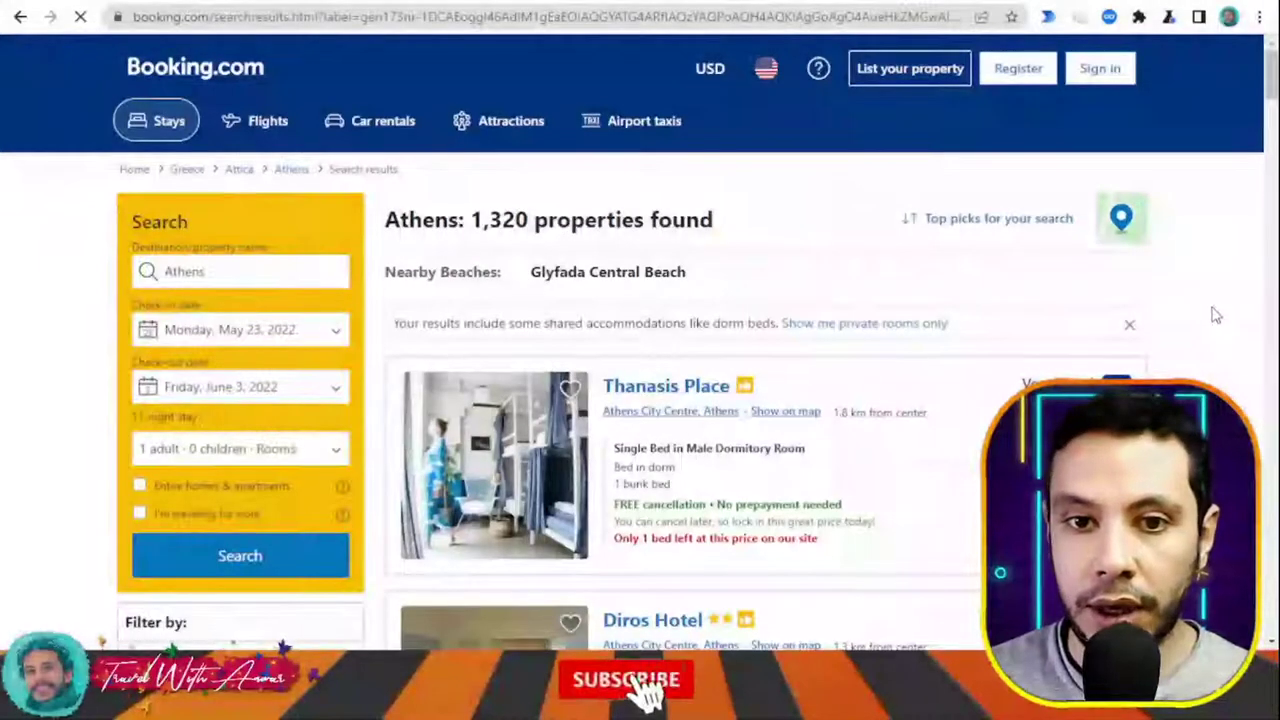
pyautogui.scroll(-2, 1215, 315)
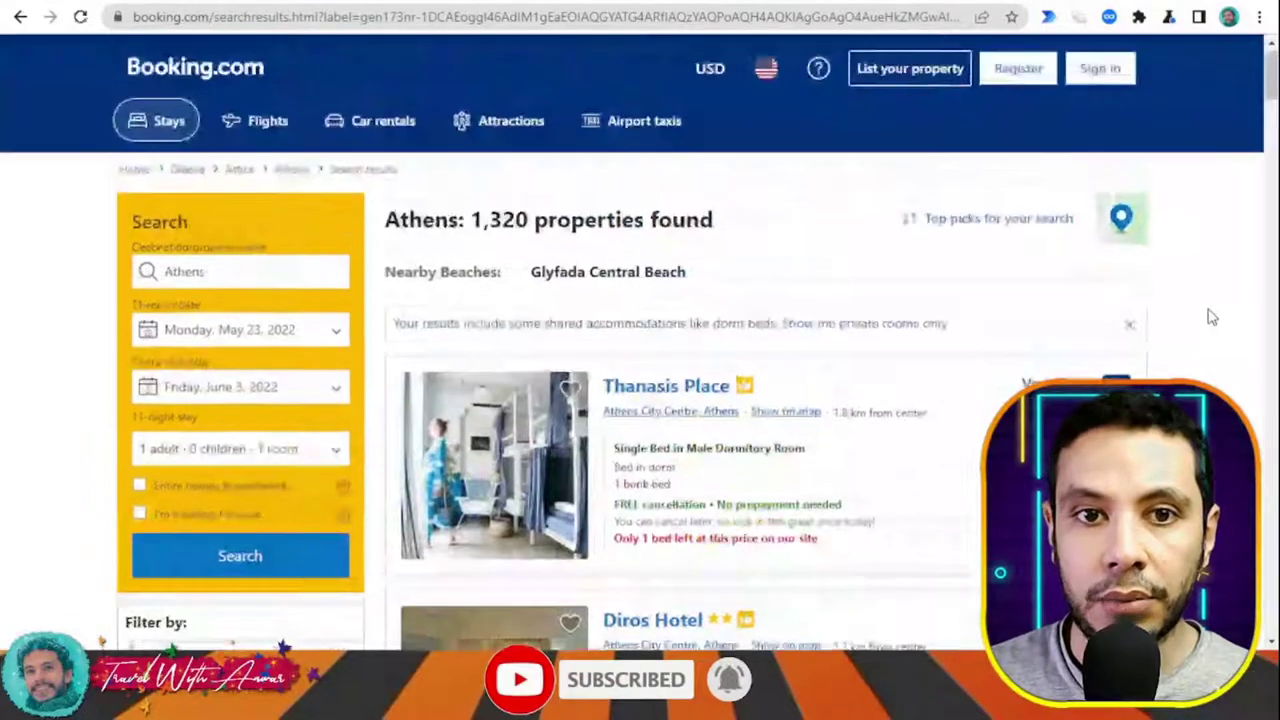
# Step: Look over the first Athens properties and their stay prices, and sort the results by Price (lowest first)
pyautogui.scroll(-1, 1206, 314)
pyautogui.scroll(-1, 1125, 295)
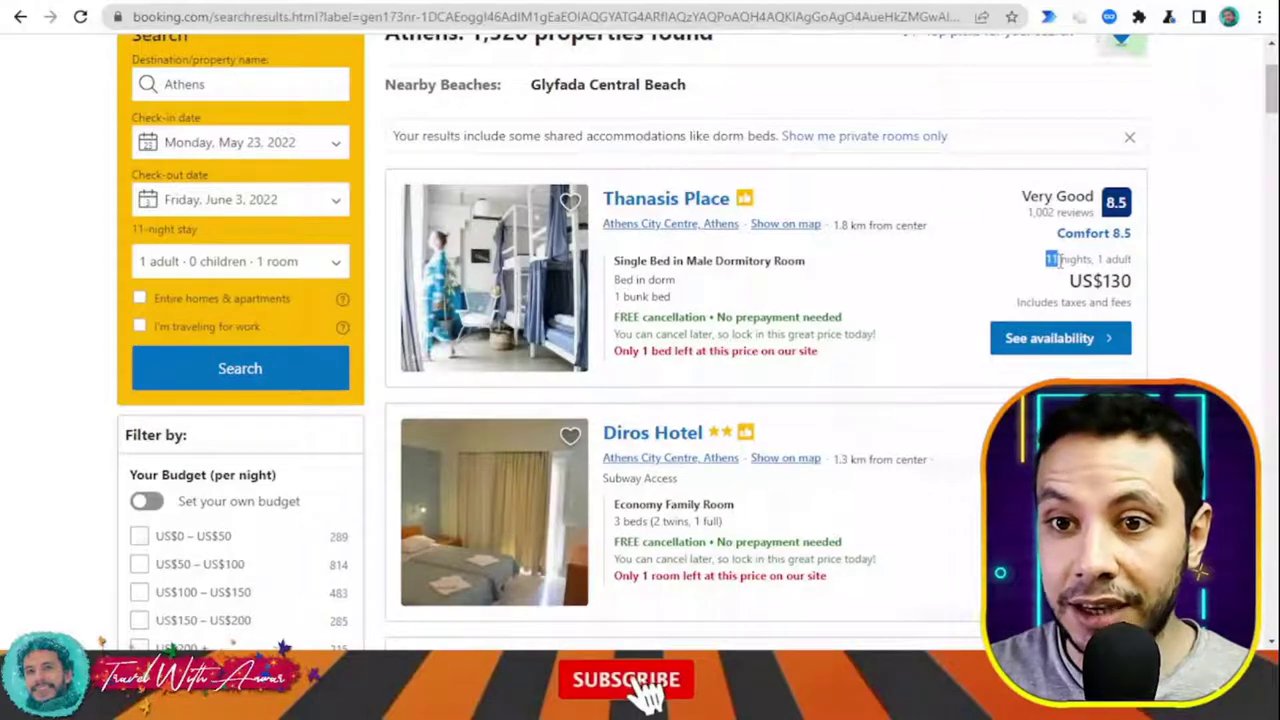
pyautogui.click(1106, 268)
pyautogui.hotkey('alt', 'Left')
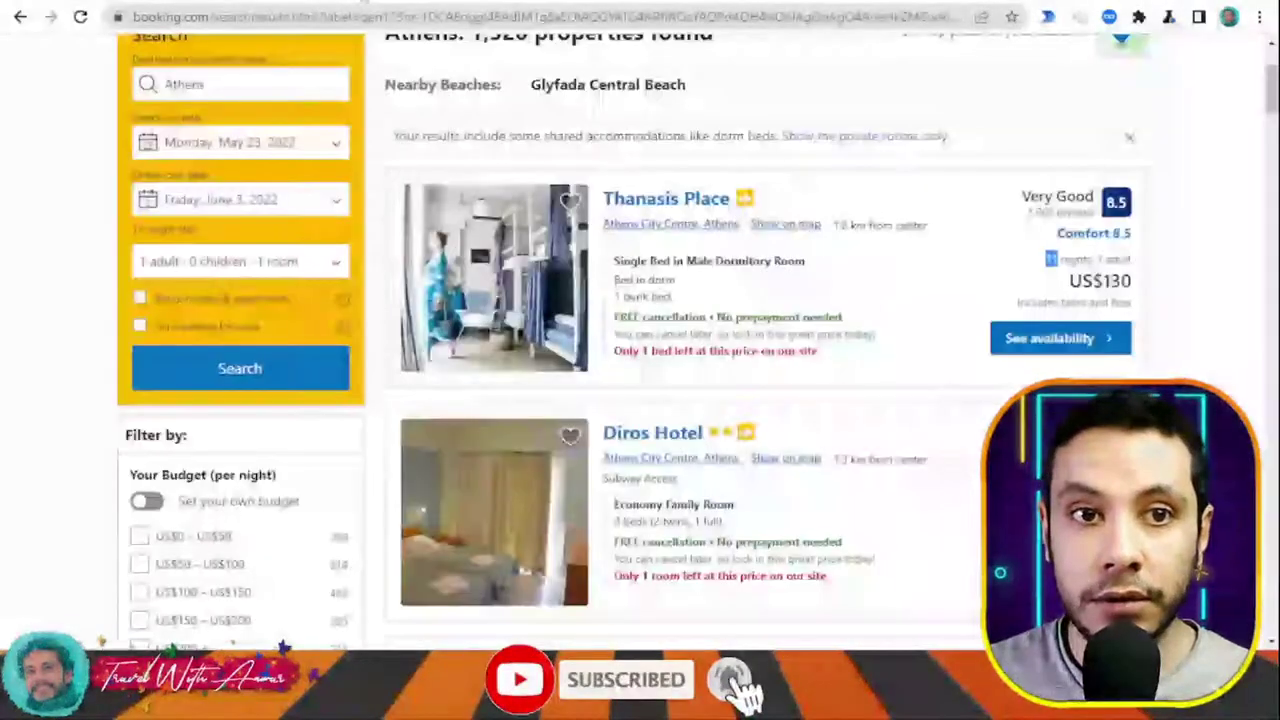
pyautogui.scroll(-2, 1224, 222)
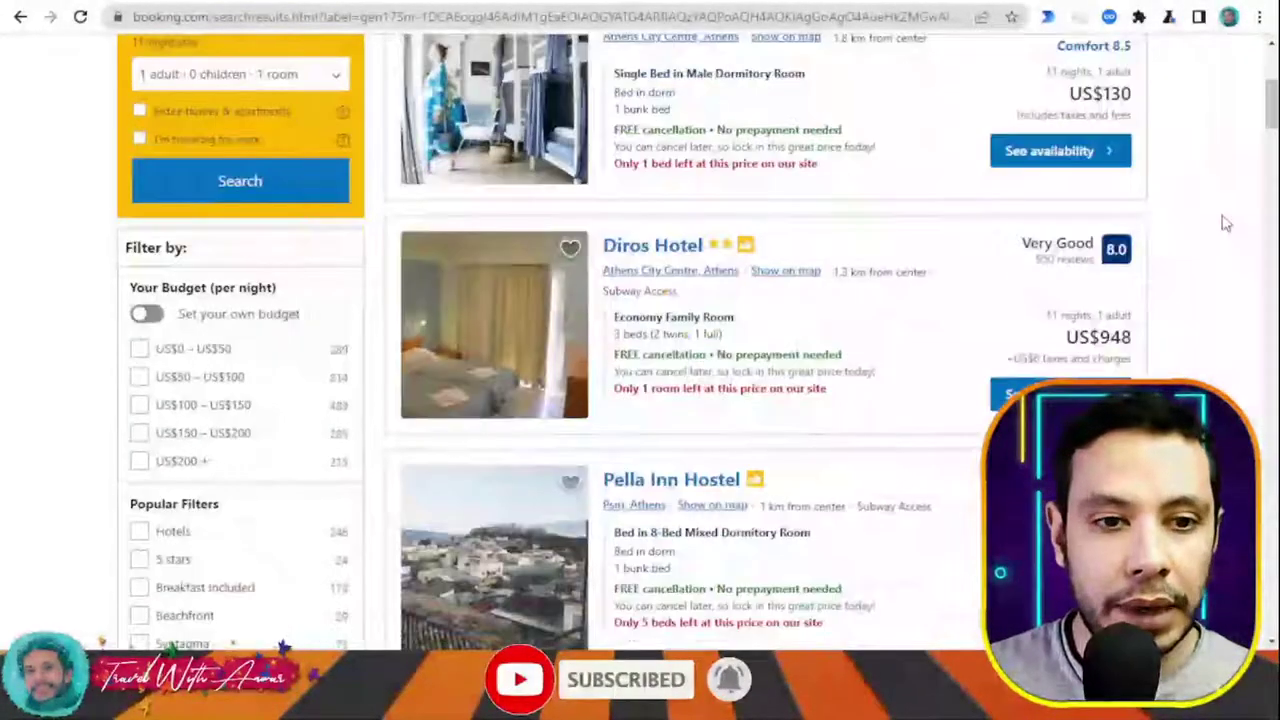
pyautogui.scroll(-2, 1226, 223)
pyautogui.scroll(5, 1226, 223)
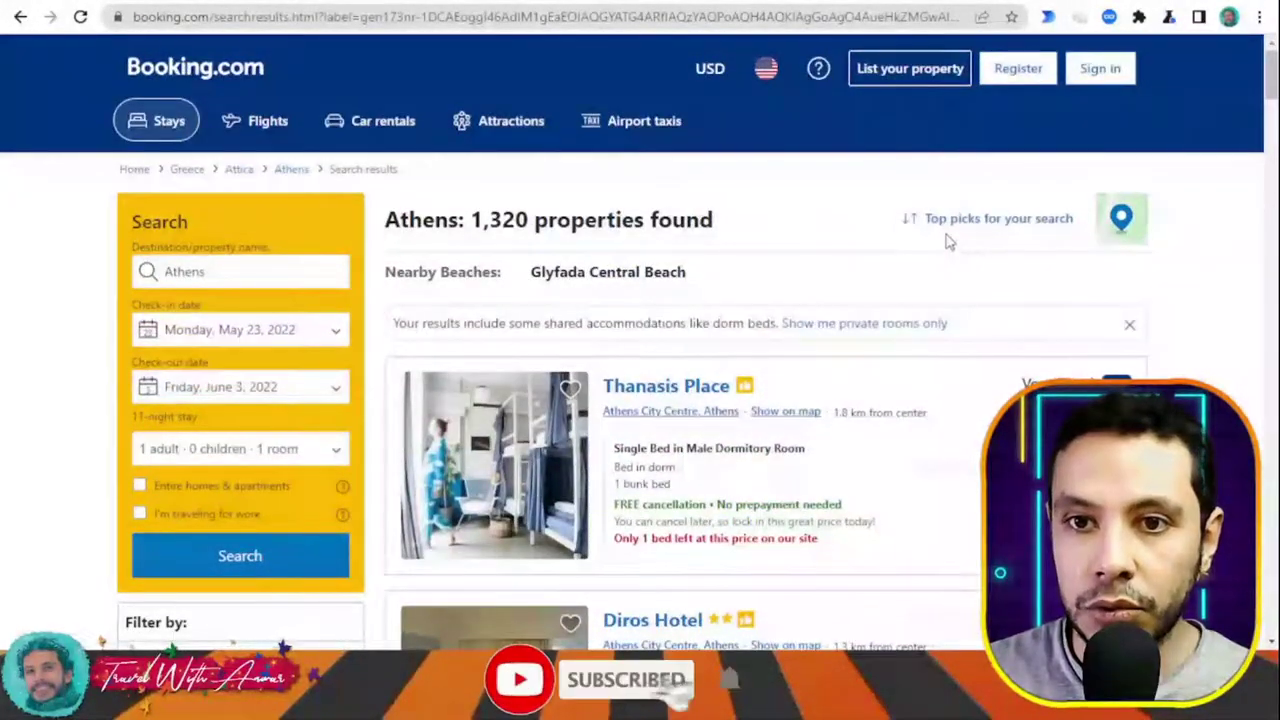
pyautogui.click(960, 228)
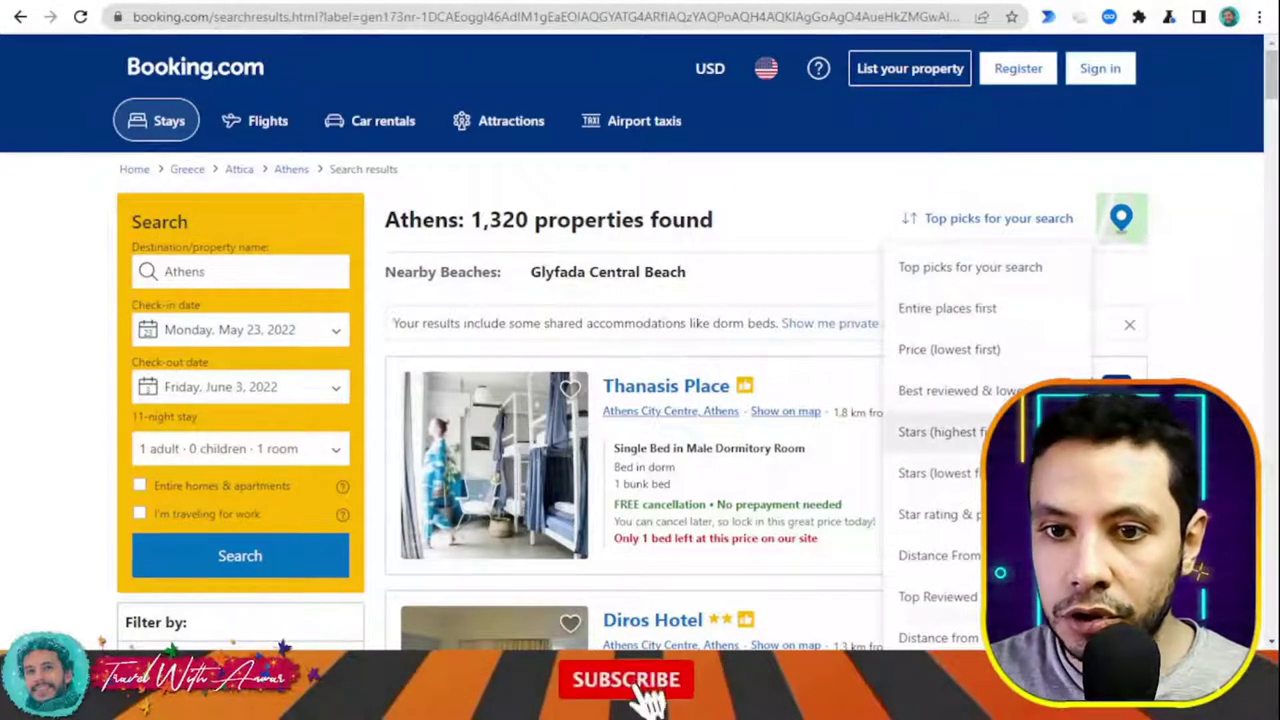
pyautogui.scroll(-1, 945, 420)
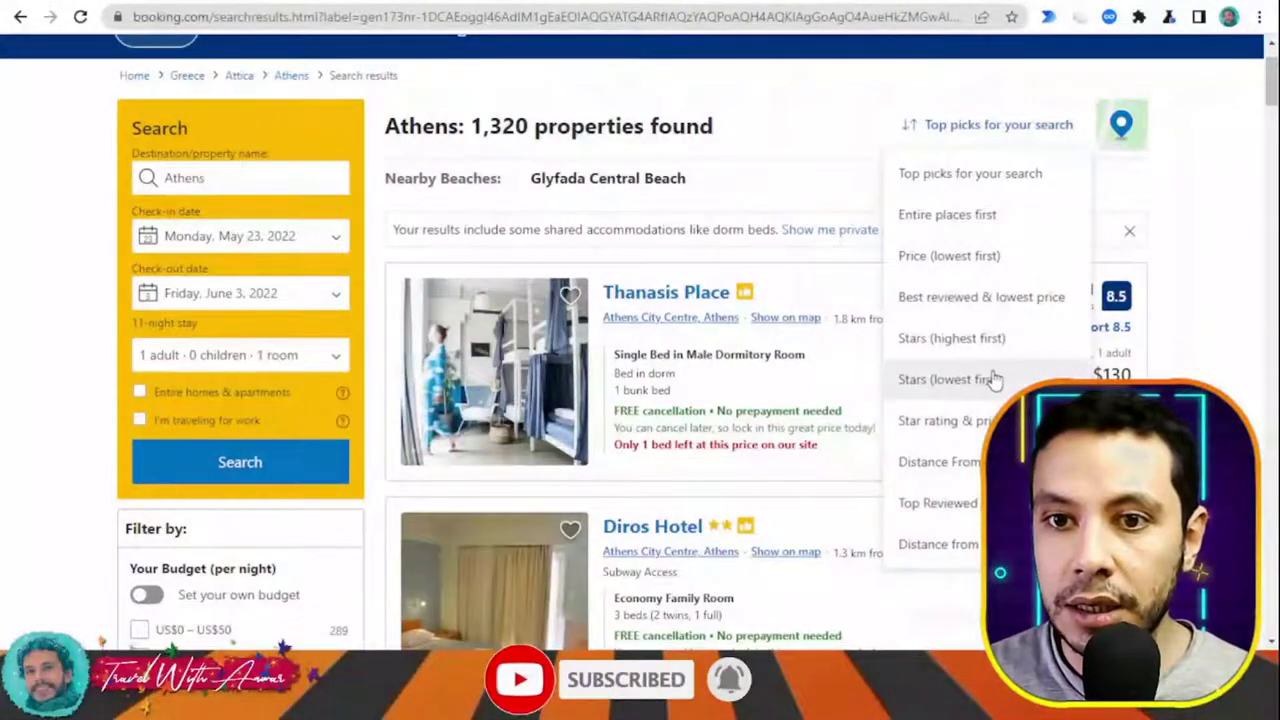
pyautogui.click(950, 256)
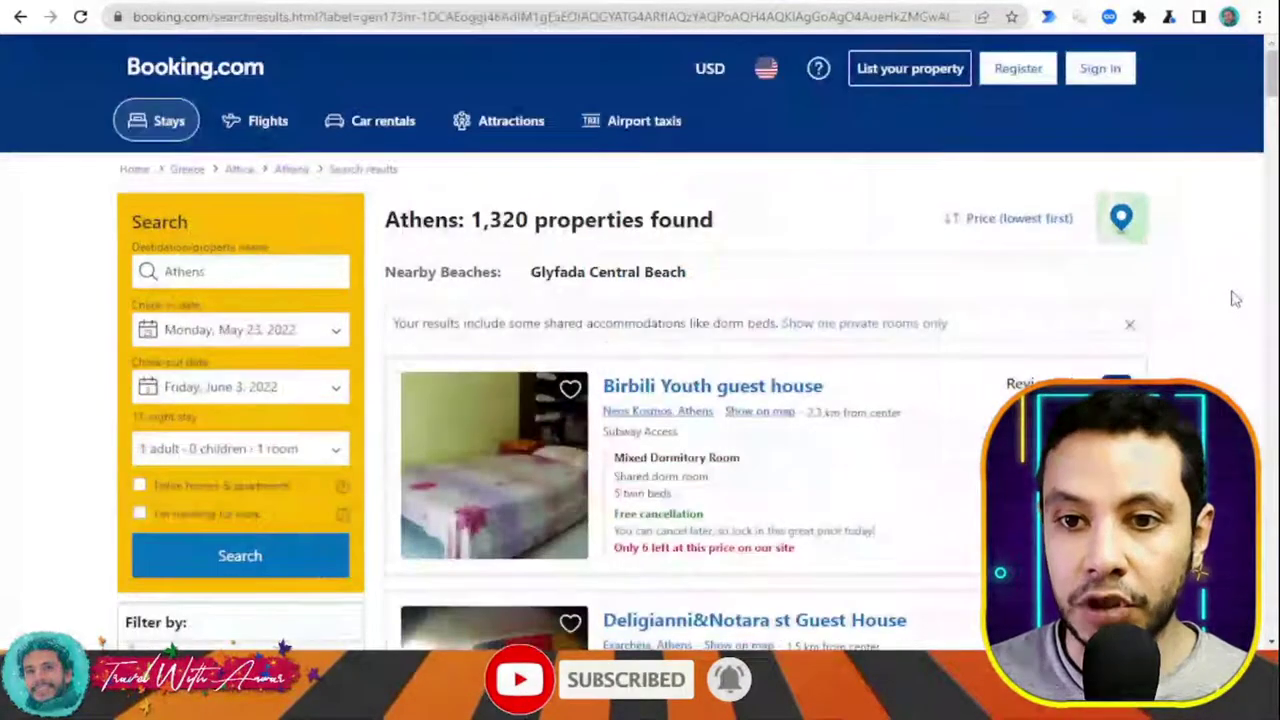
# Step: Compare the prices, review scores and cancellation terms of the cheapest Athens properties, down to Thanasis Place
pyautogui.scroll(-2, 1235, 299)
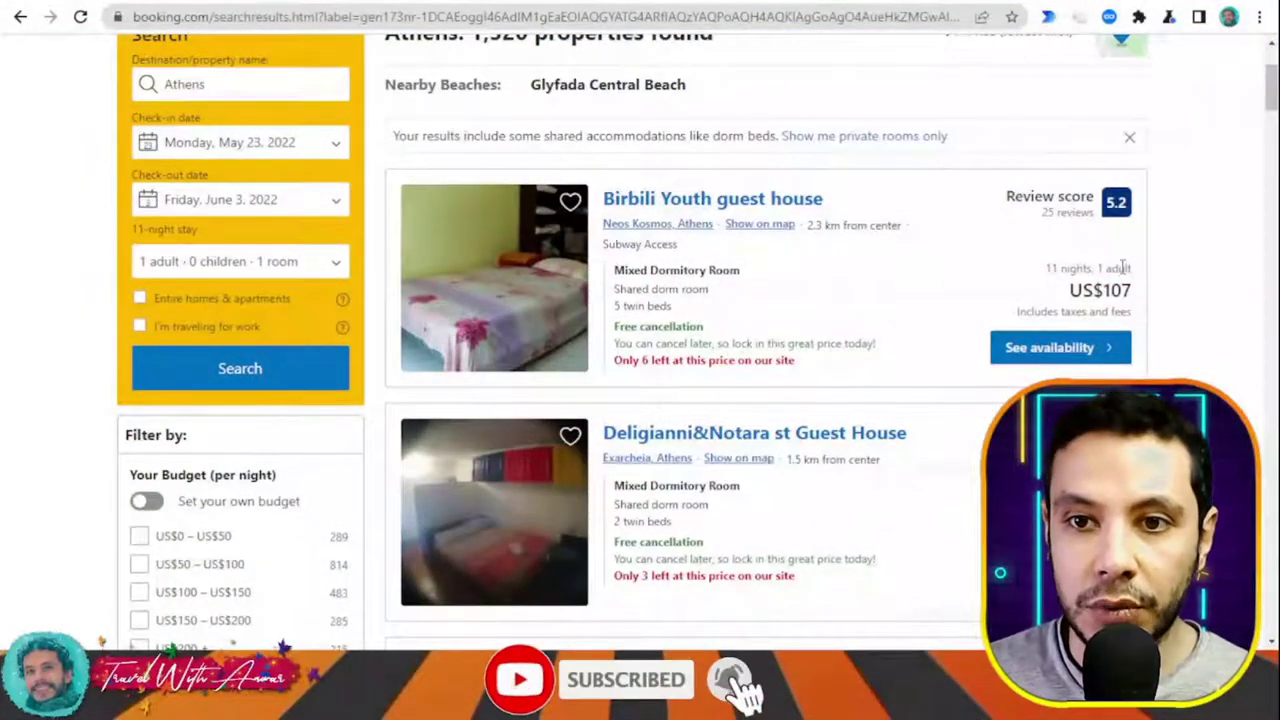
pyautogui.scroll(-1, 1150, 276)
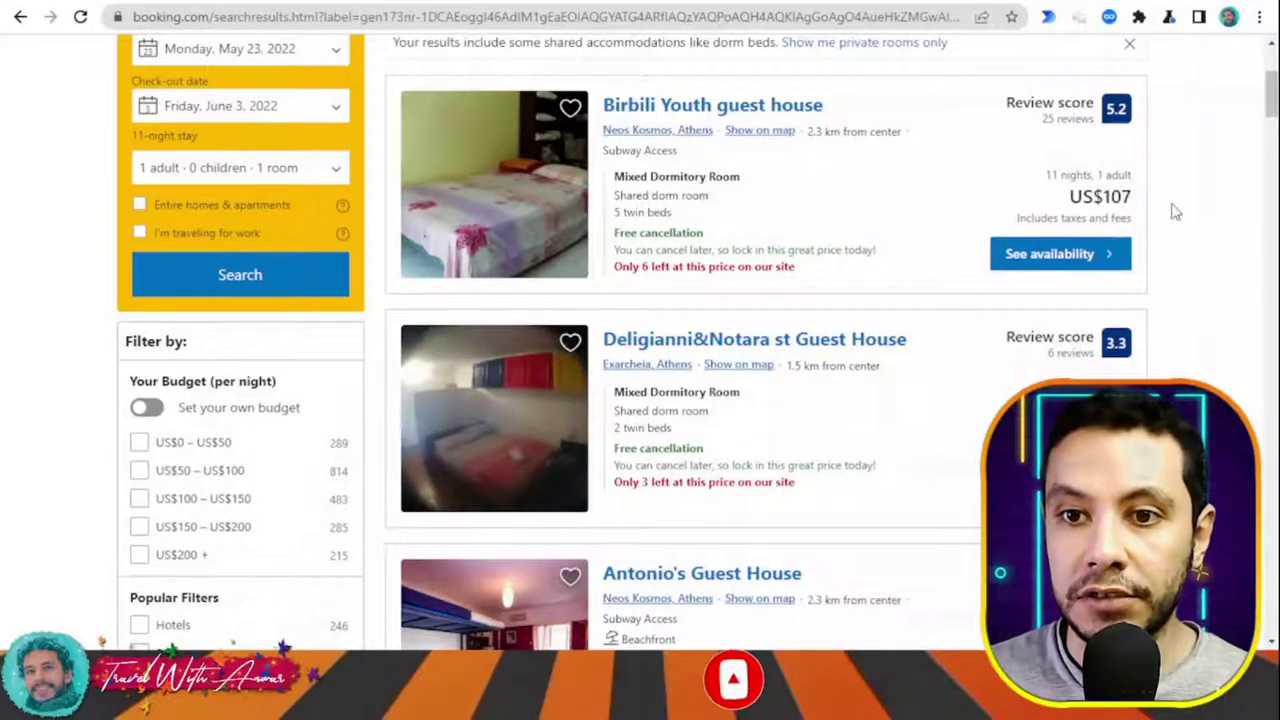
pyautogui.scroll(-2, 1168, 210)
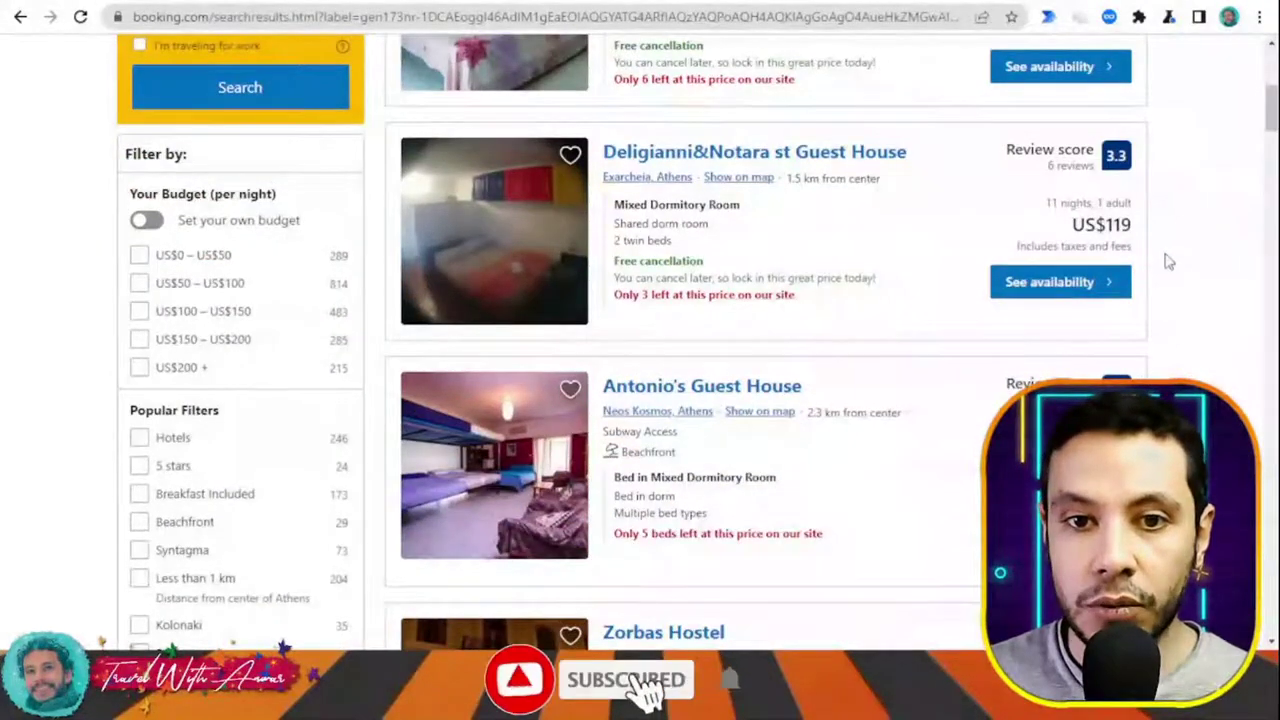
pyautogui.scroll(-2, 1163, 255)
pyautogui.scroll(-2, 1150, 320)
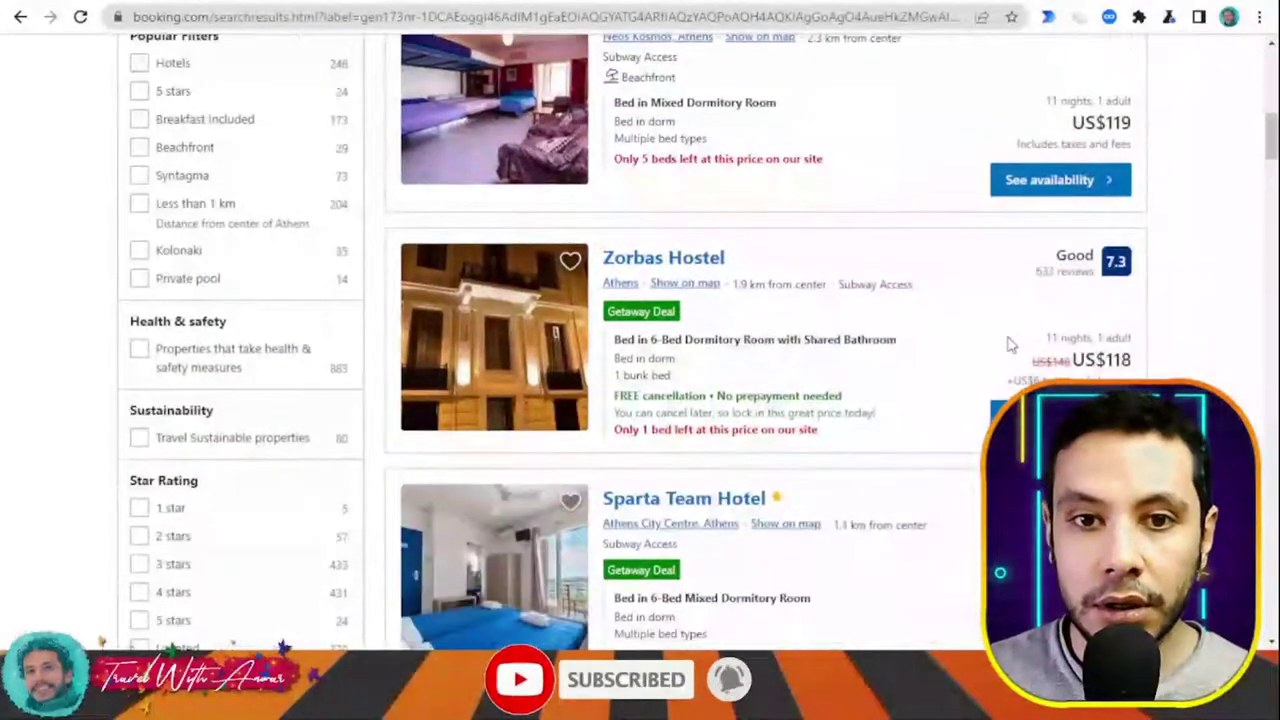
pyautogui.scroll(-2, 1006, 343)
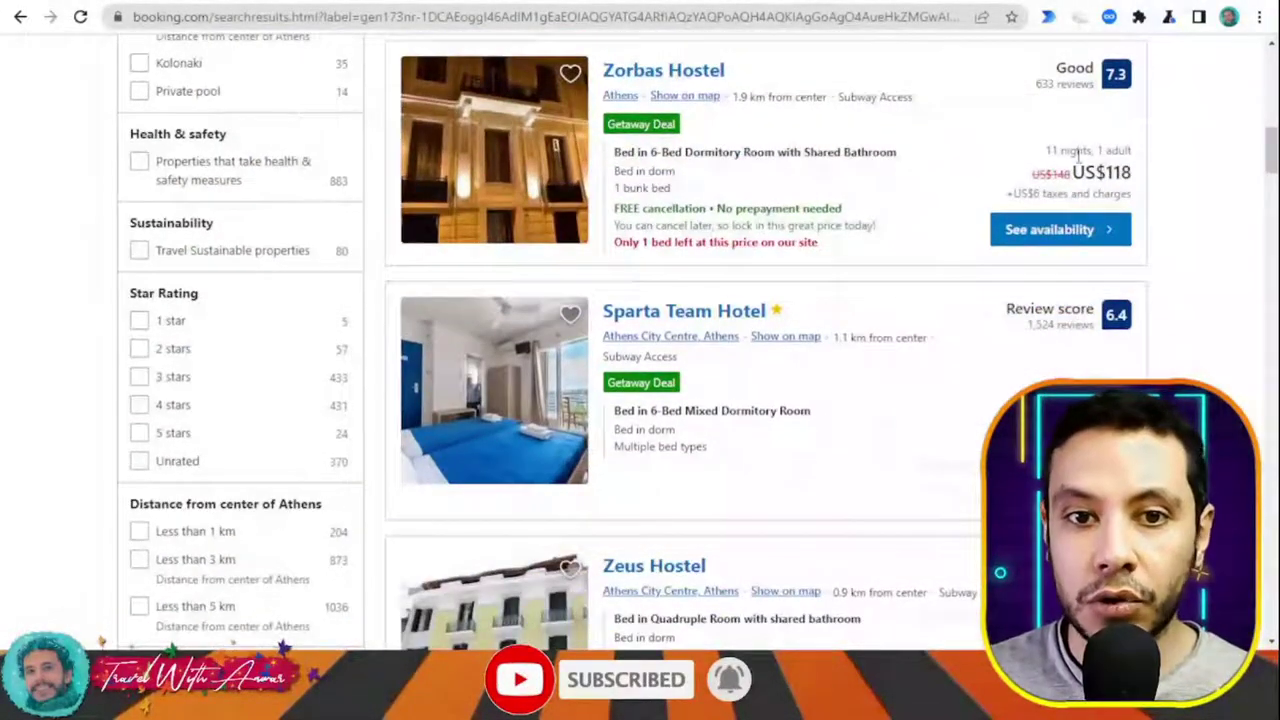
pyautogui.scroll(-3, 1080, 170)
pyautogui.scroll(2, 1197, 246)
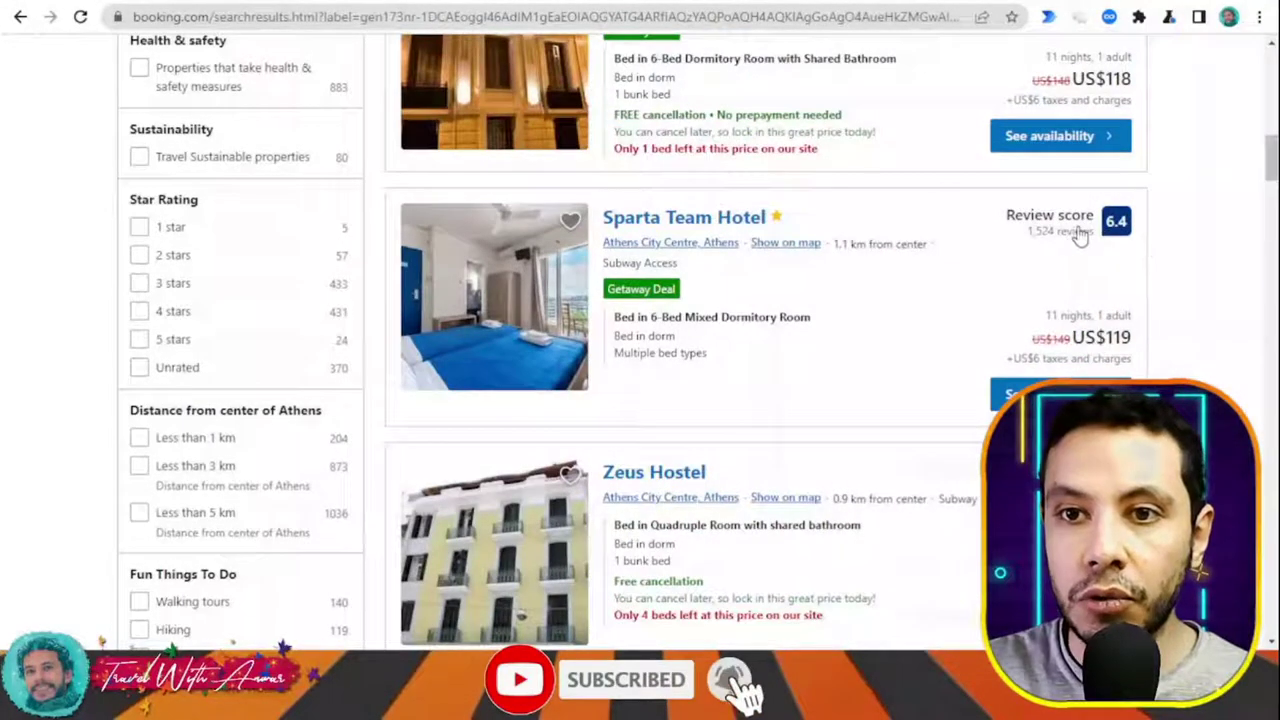
pyautogui.scroll(3, 1068, 248)
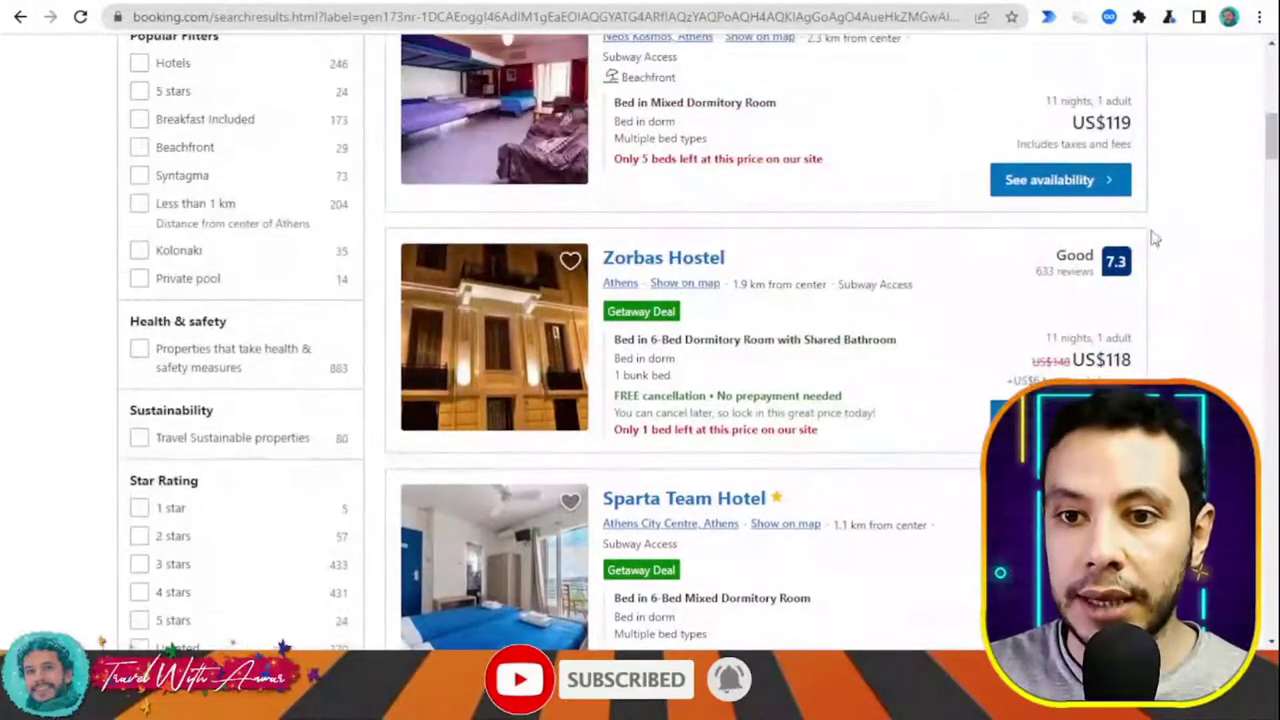
pyautogui.scroll(6, 1068, 272)
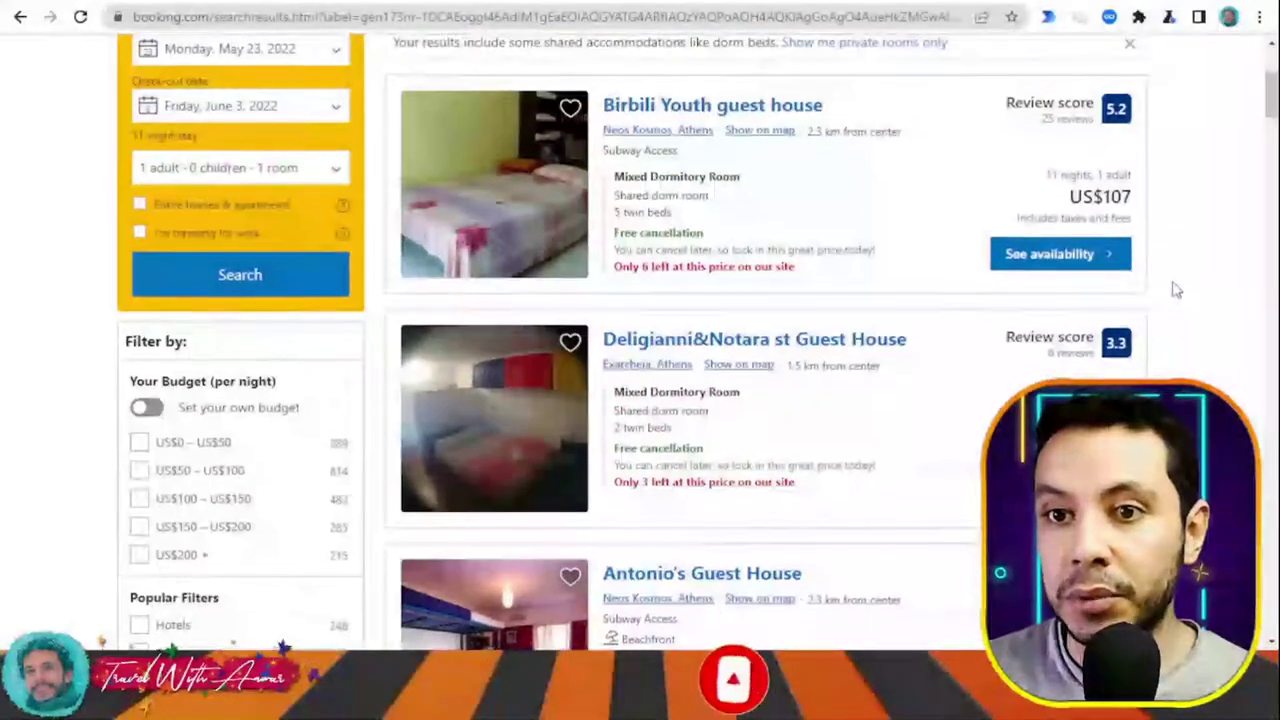
pyautogui.scroll(3, 1173, 287)
pyautogui.scroll(-12, 1173, 287)
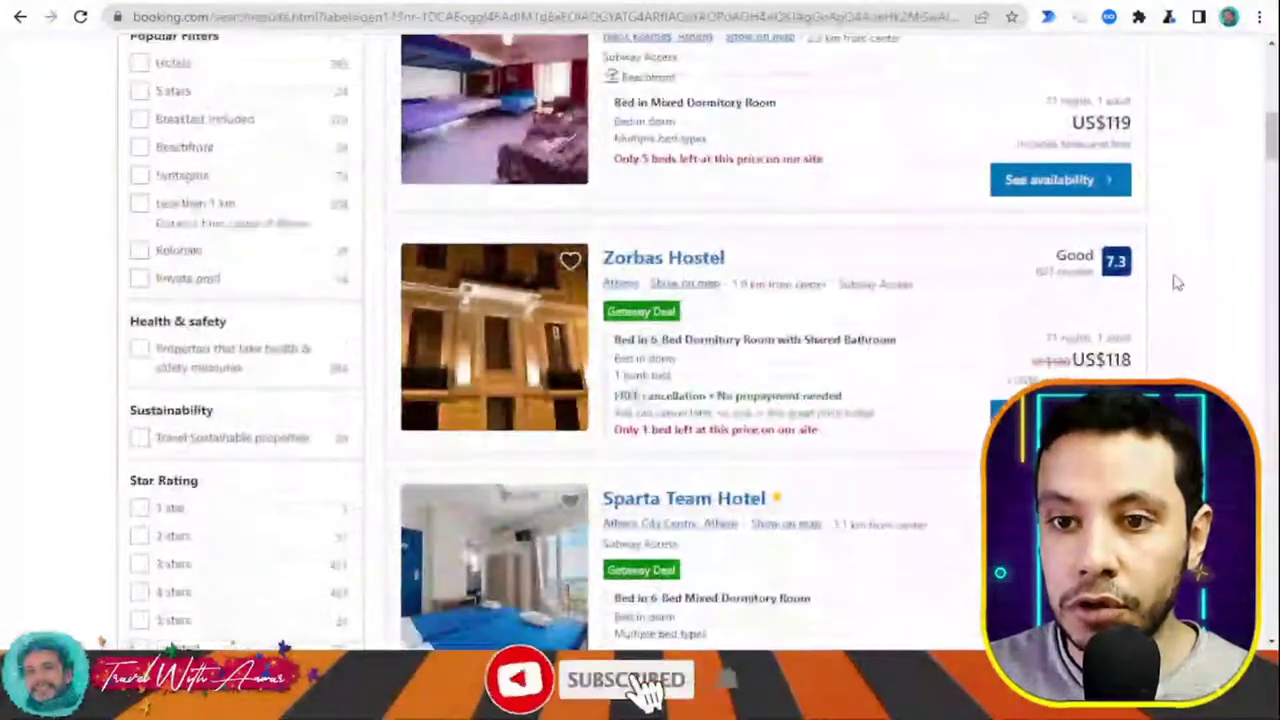
pyautogui.scroll(-4, 1177, 283)
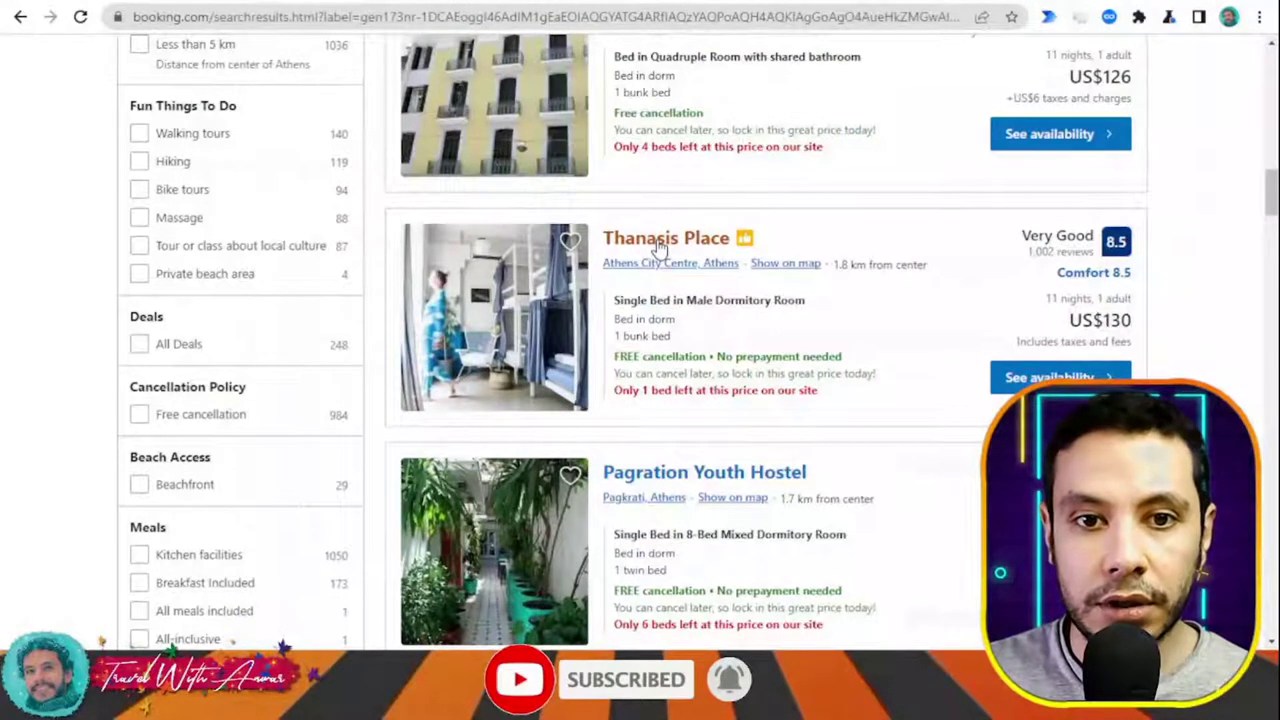
pyautogui.scroll(-1, 1157, 314)
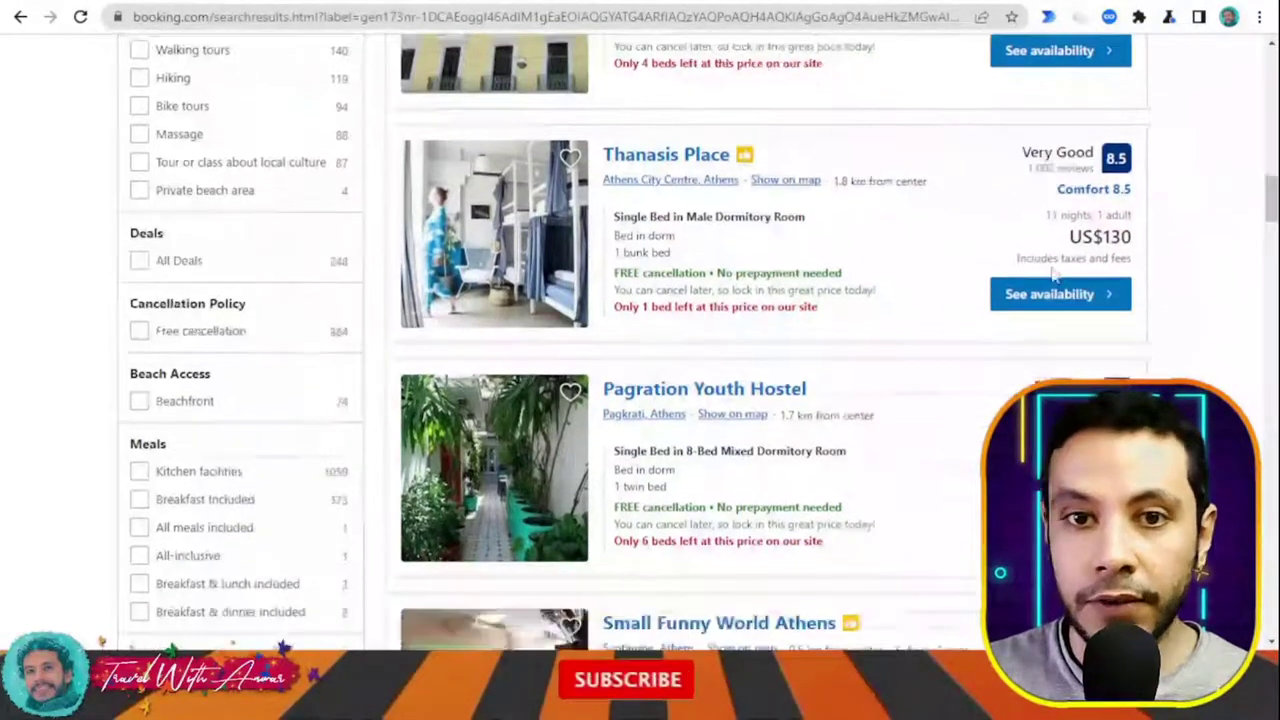
# Step: Open the Thanasis Place listing and review its photos, facilities and the availability table with room rates and conditions
pyautogui.click(656, 150)
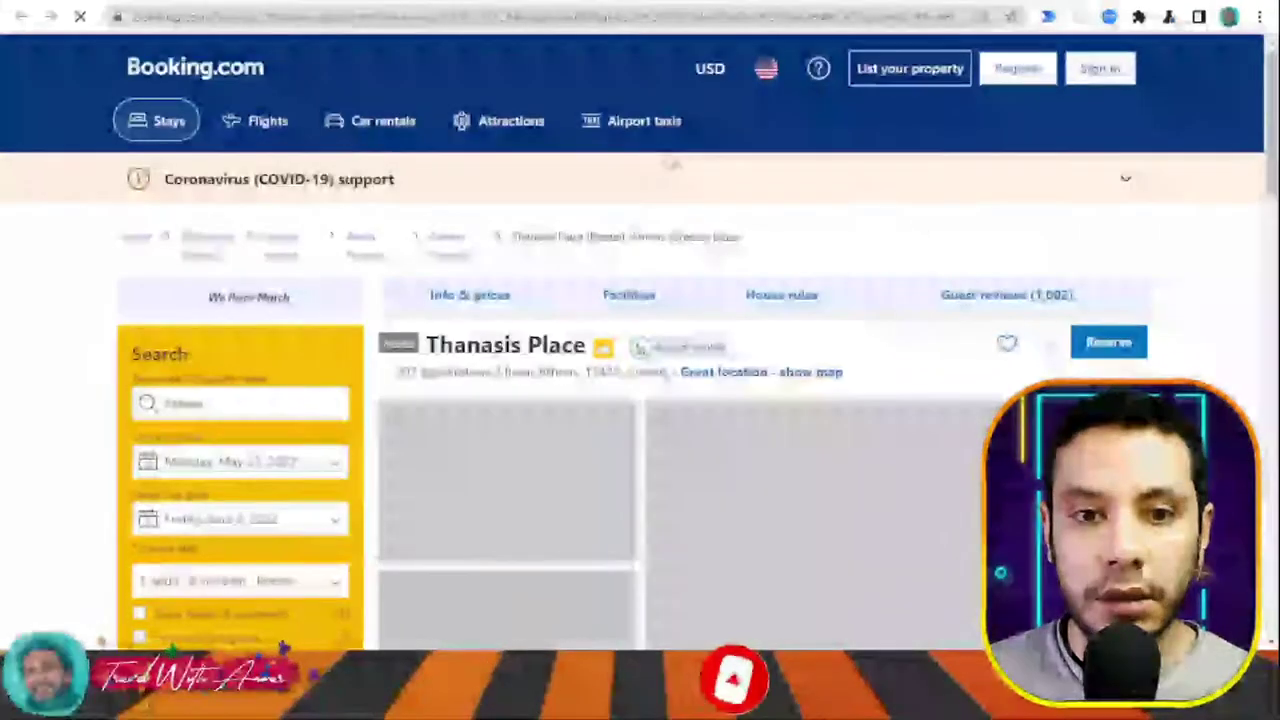
pyautogui.scroll(-2, 1214, 240)
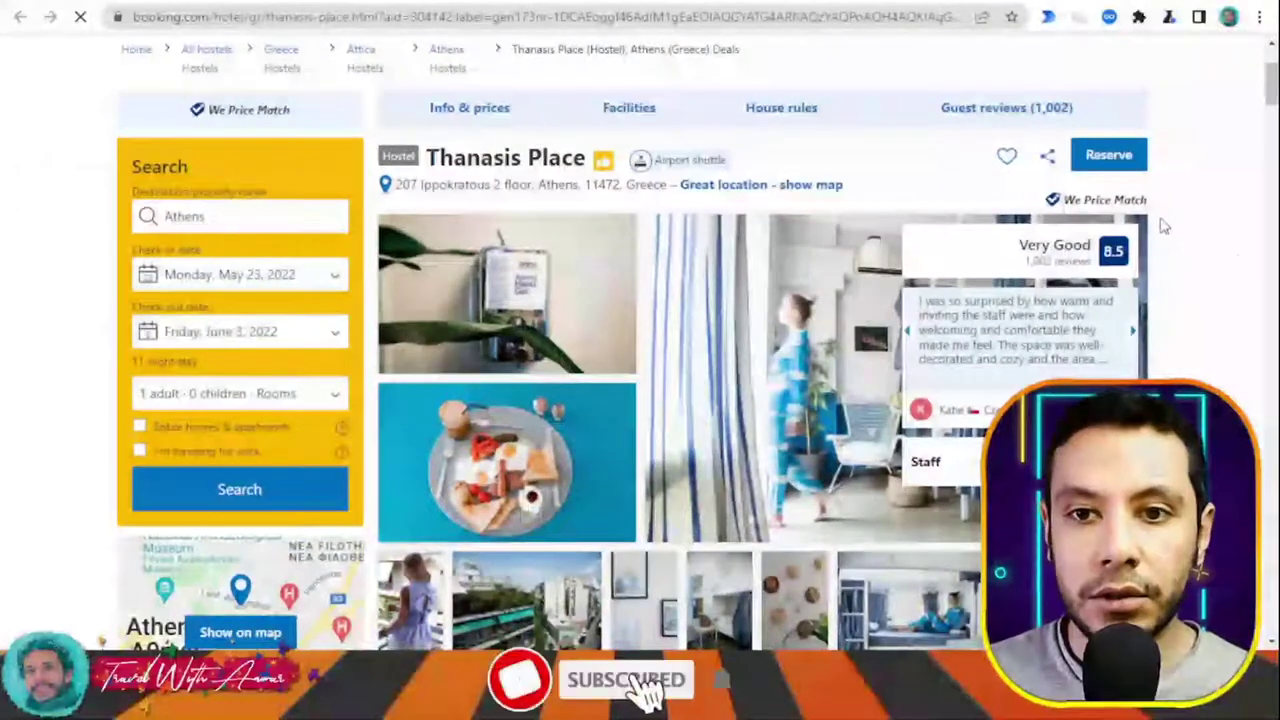
pyautogui.scroll(-2, 1183, 240)
pyautogui.scroll(2, 850, 255)
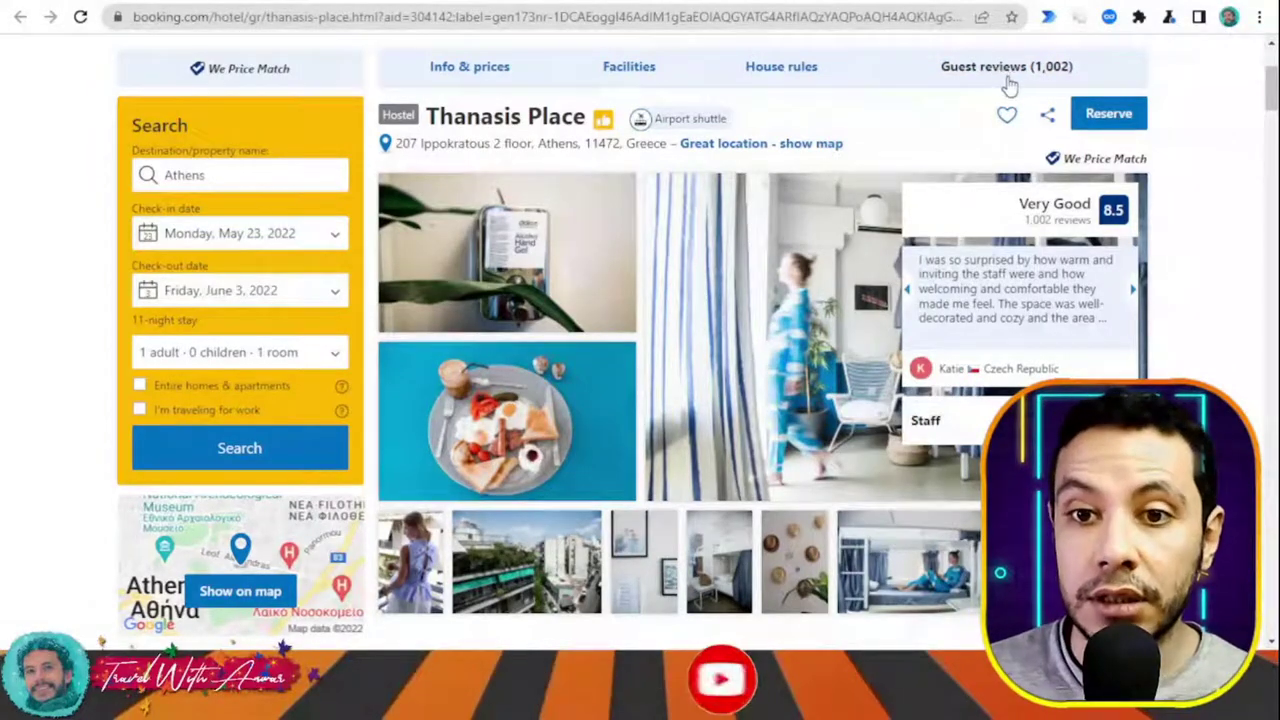
pyautogui.scroll(-5, 1194, 143)
pyautogui.scroll(-5, 1200, 147)
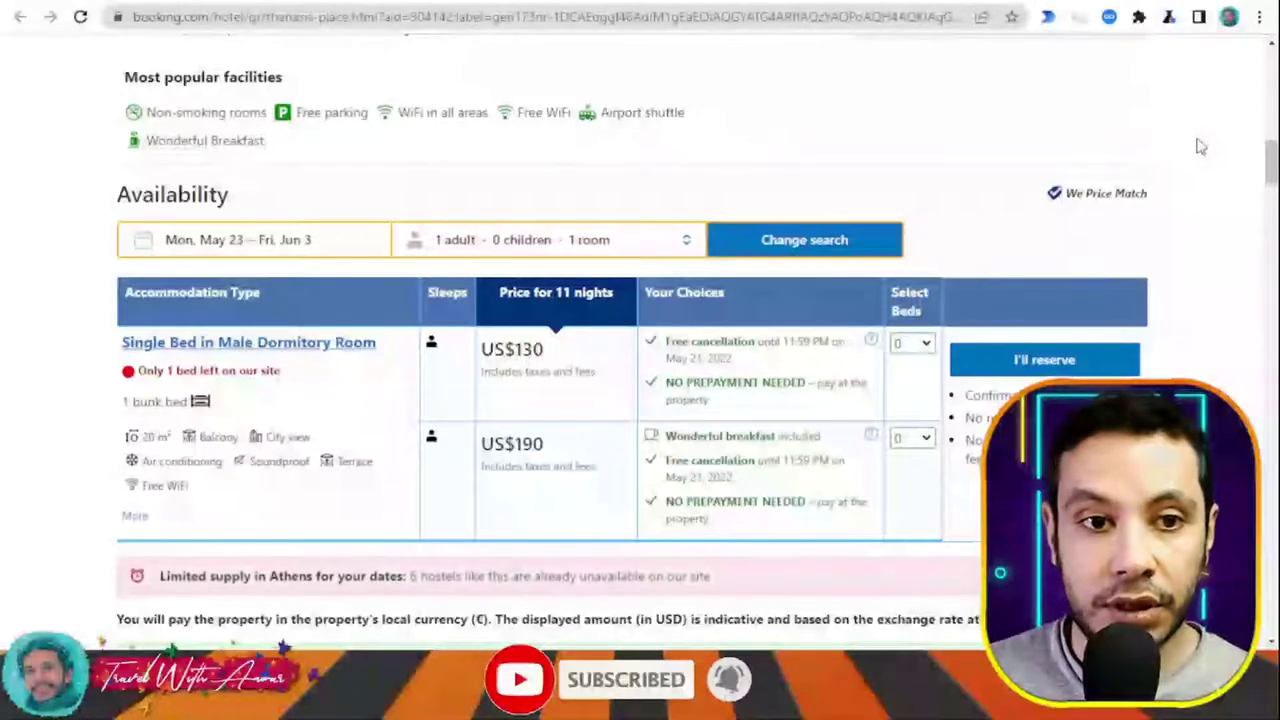
pyautogui.scroll(-2, 1198, 144)
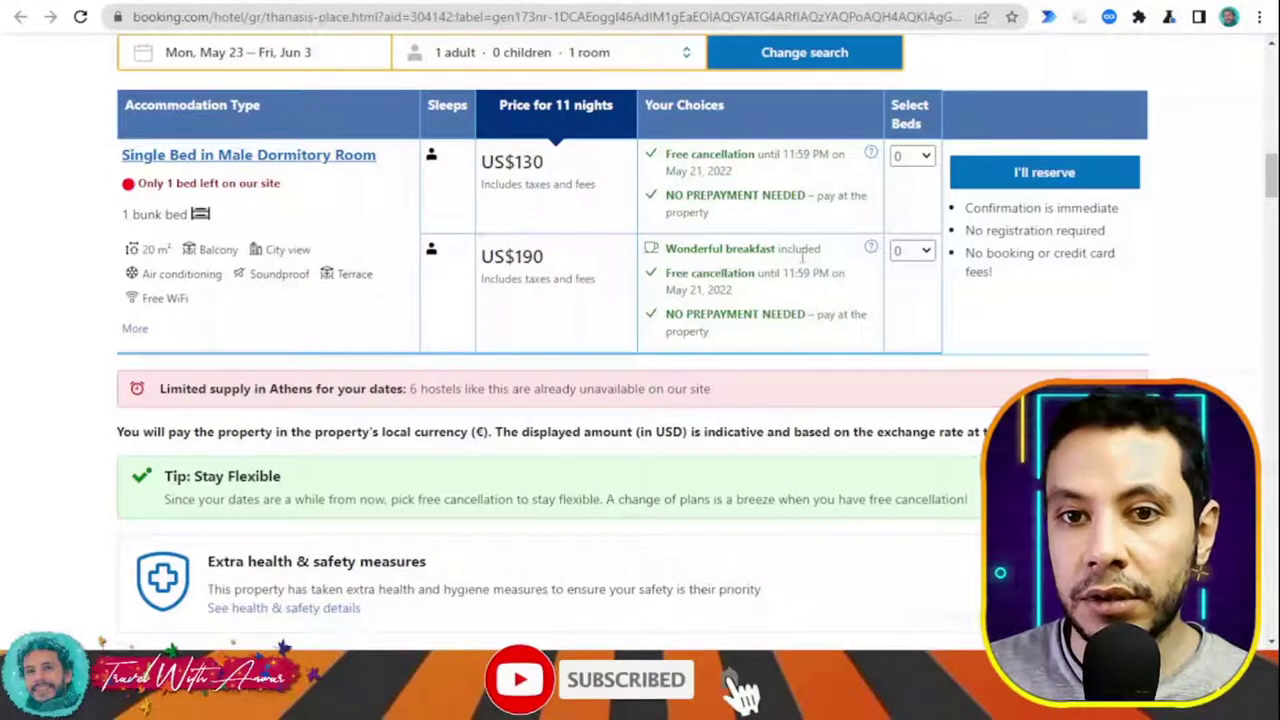
# Step: Select 1 bed at the no-breakfast rate for the Single Bed in Male Dormitory Room and proceed with the reservation
pyautogui.click(912, 157)
pyautogui.click(905, 180)
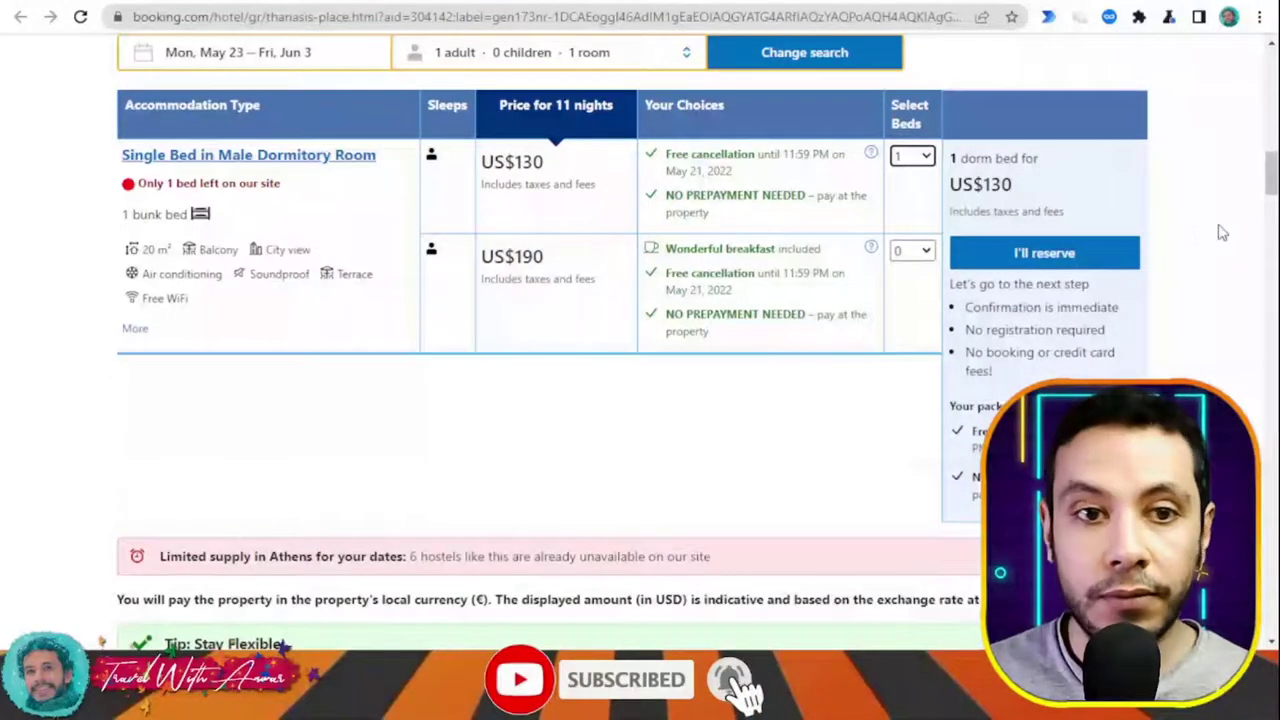
pyautogui.scroll(-1, 360, 180)
pyautogui.scroll(1, 227, 207)
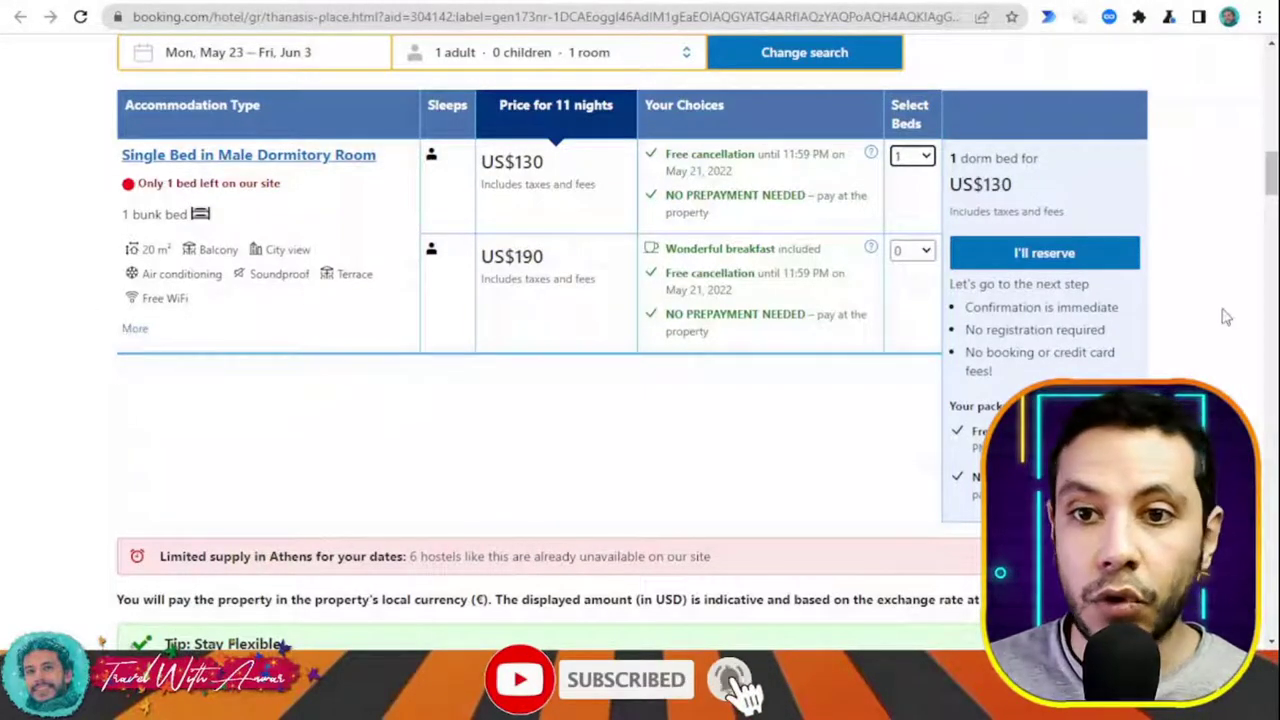
pyautogui.scroll(-2, 1168, 272)
pyautogui.scroll(2, 1168, 272)
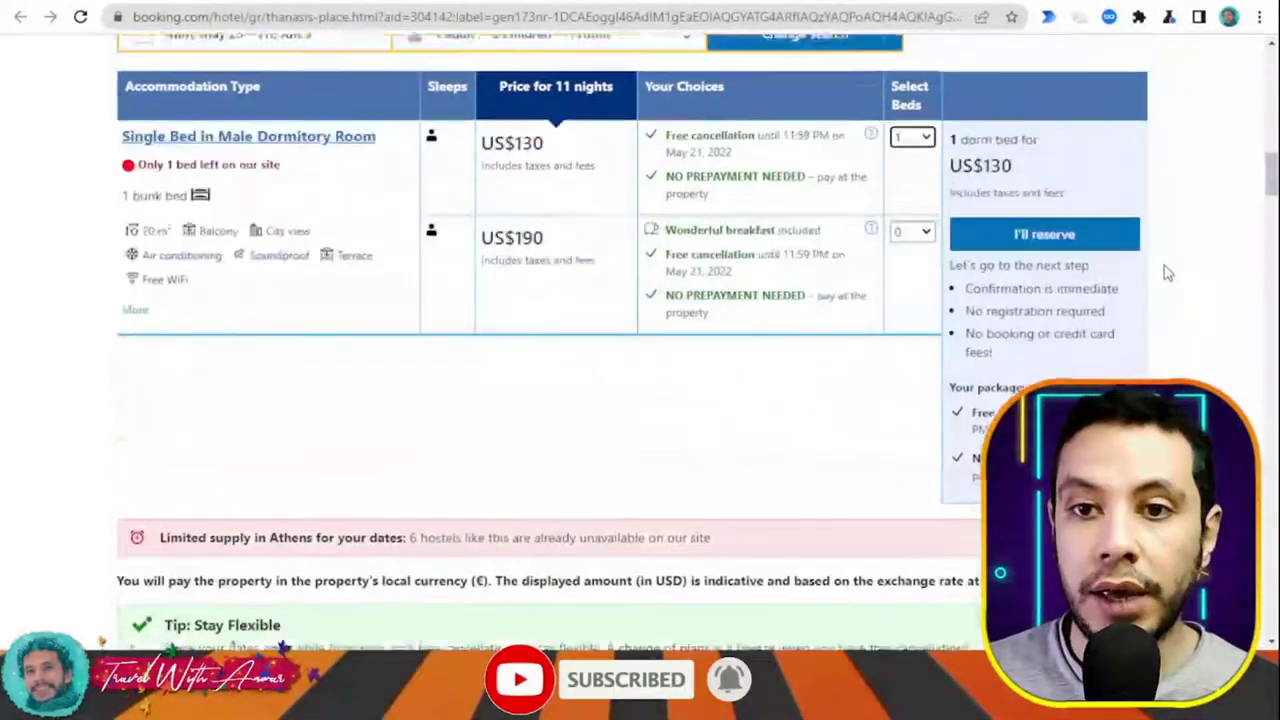
pyautogui.click(1050, 256)
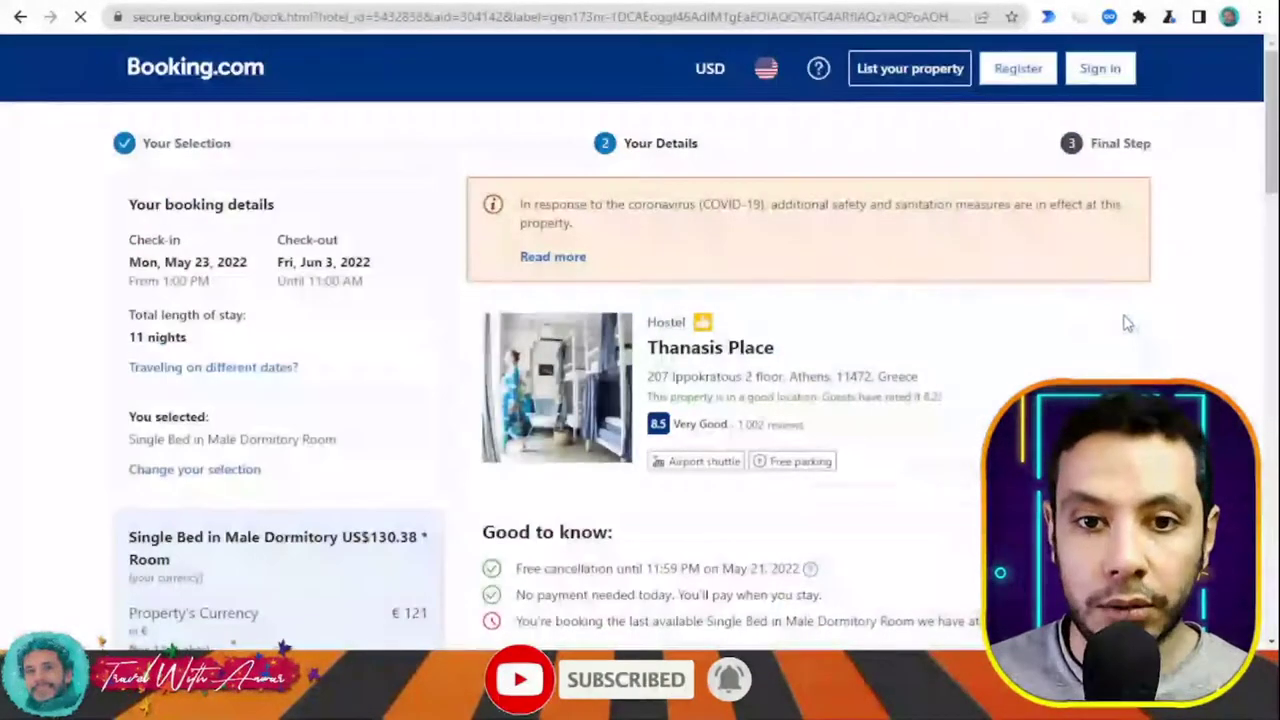
# Step: Examine the reservation page, including the booking conditions, the guest name and email fields, and the add-on options for the stay
pyautogui.scroll(-2, 1070, 310)
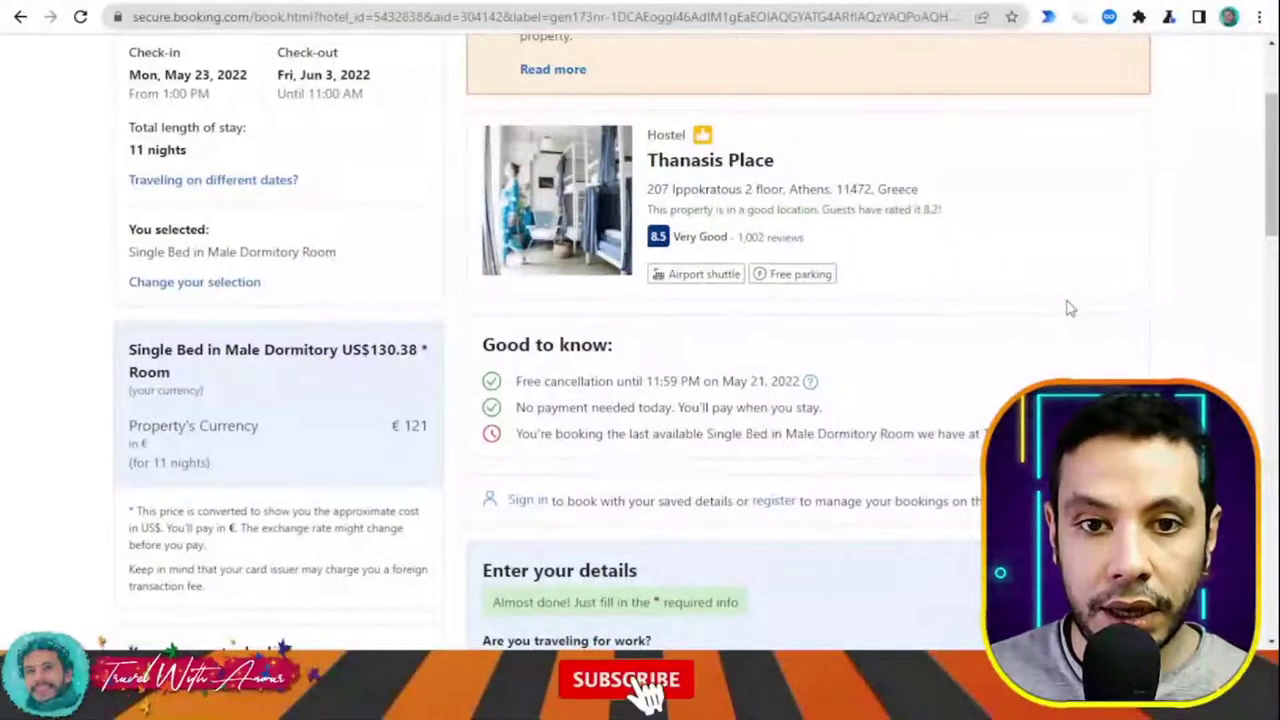
pyautogui.scroll(-1, 900, 290)
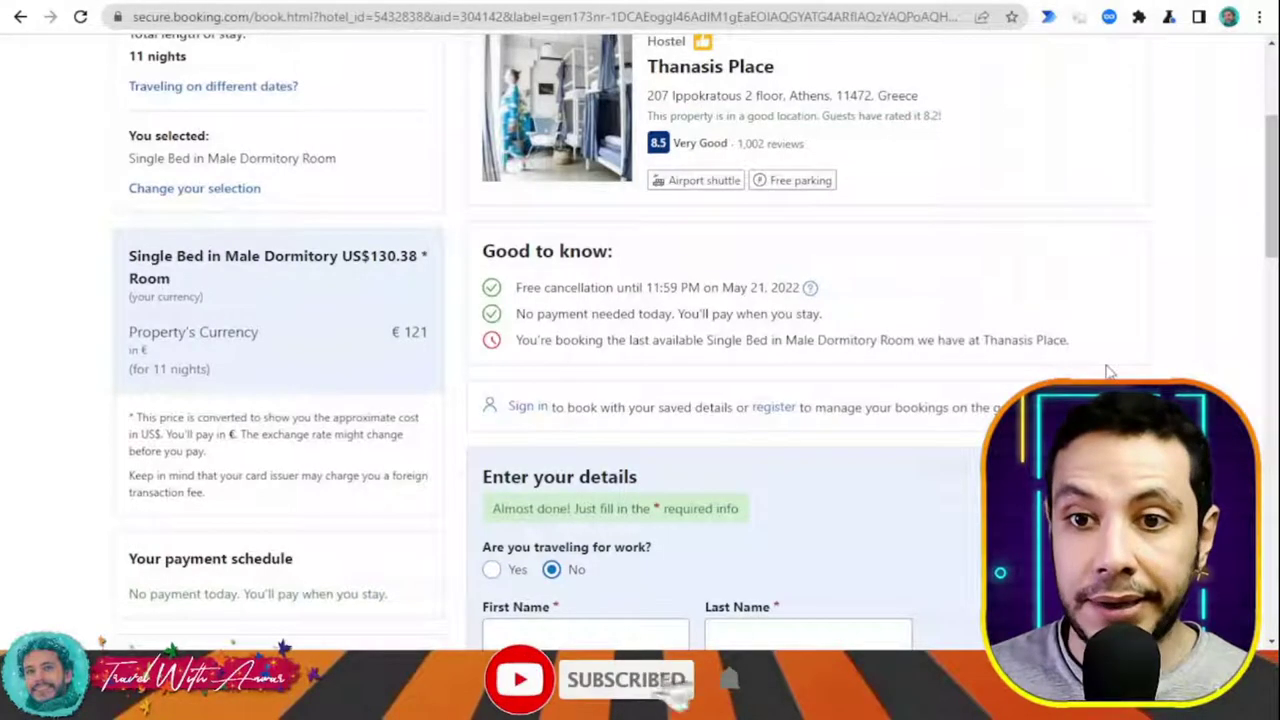
pyautogui.scroll(-2, 1078, 363)
pyautogui.scroll(-2, 1080, 360)
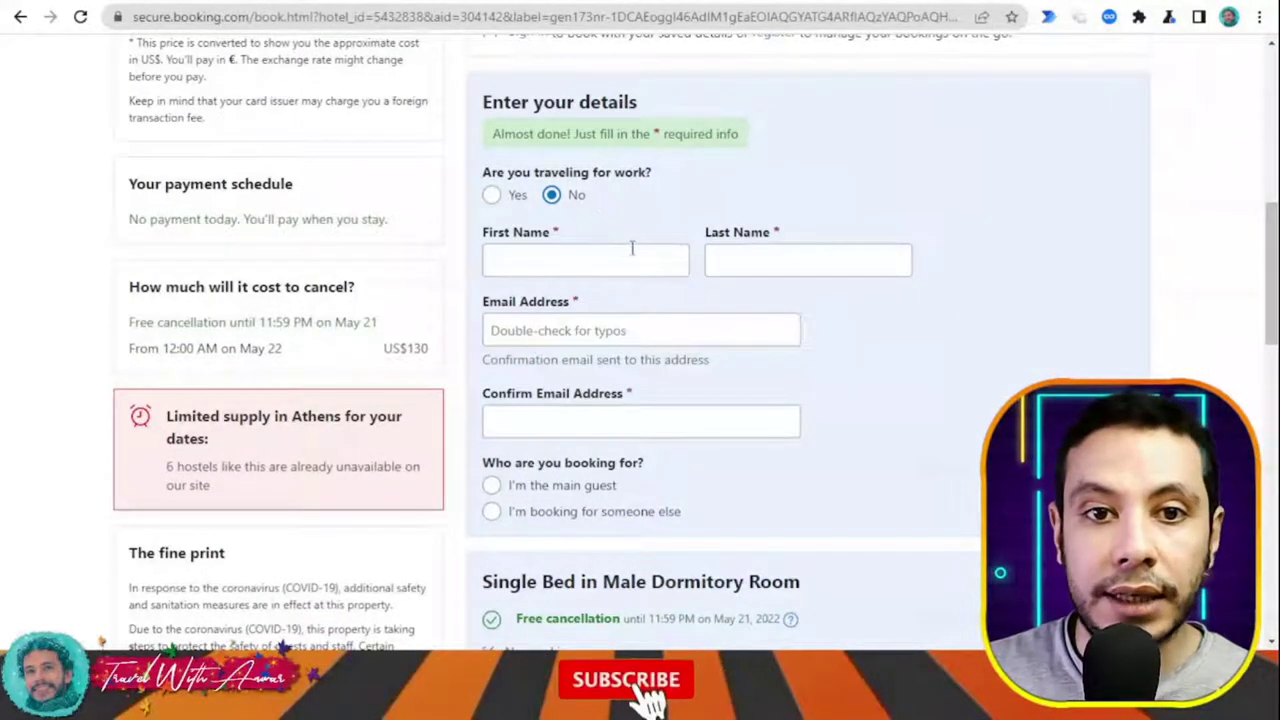
pyautogui.scroll(-1, 632, 248)
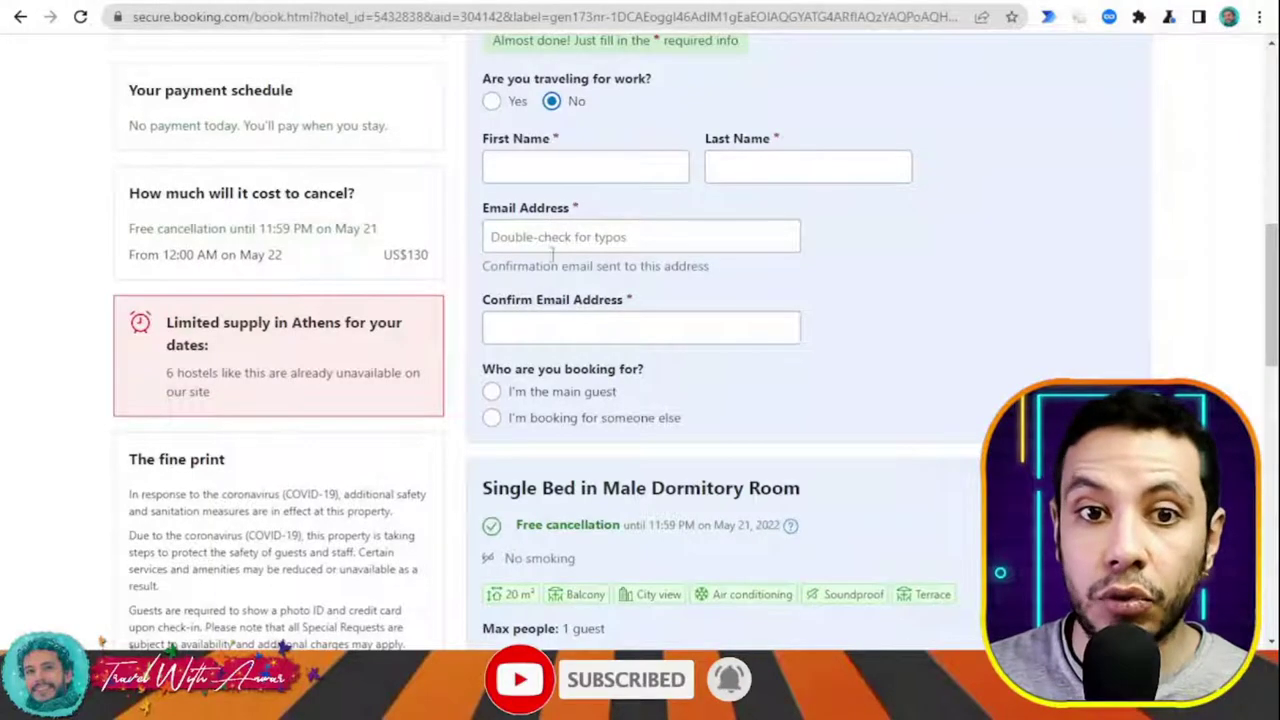
pyautogui.scroll(-4, 580, 320)
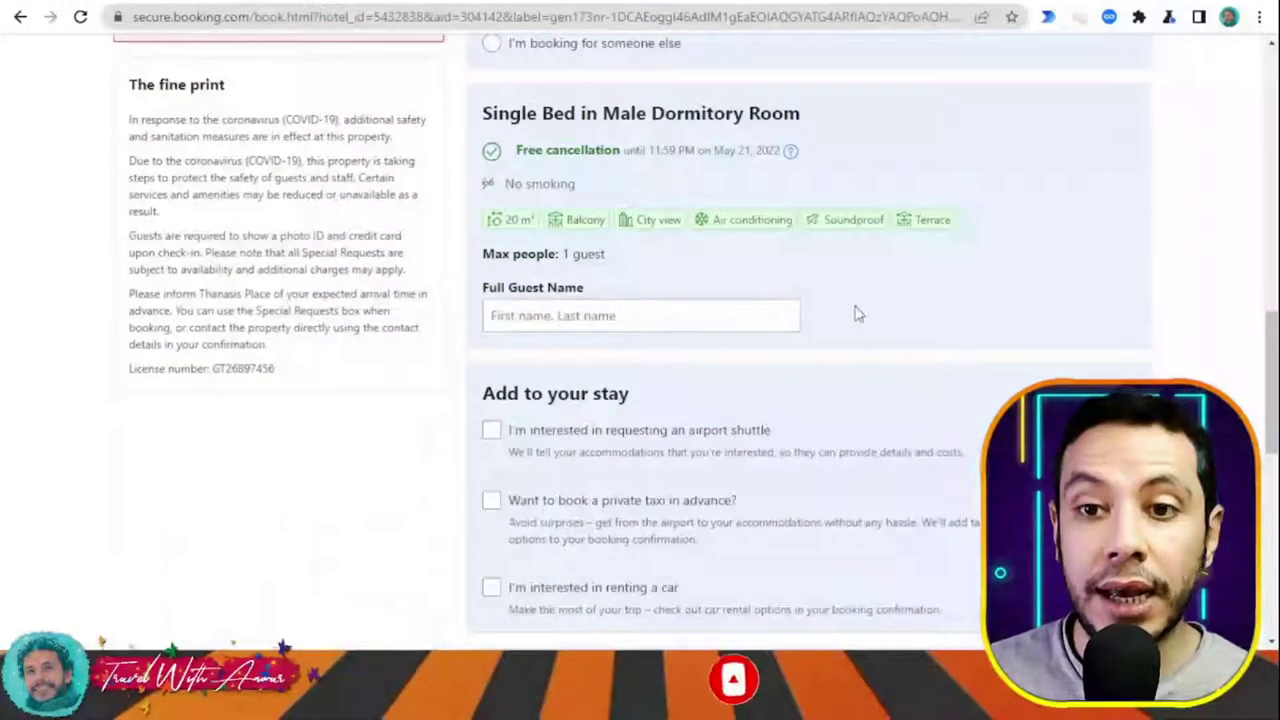
pyautogui.scroll(7, 854, 314)
pyautogui.scroll(5, 855, 314)
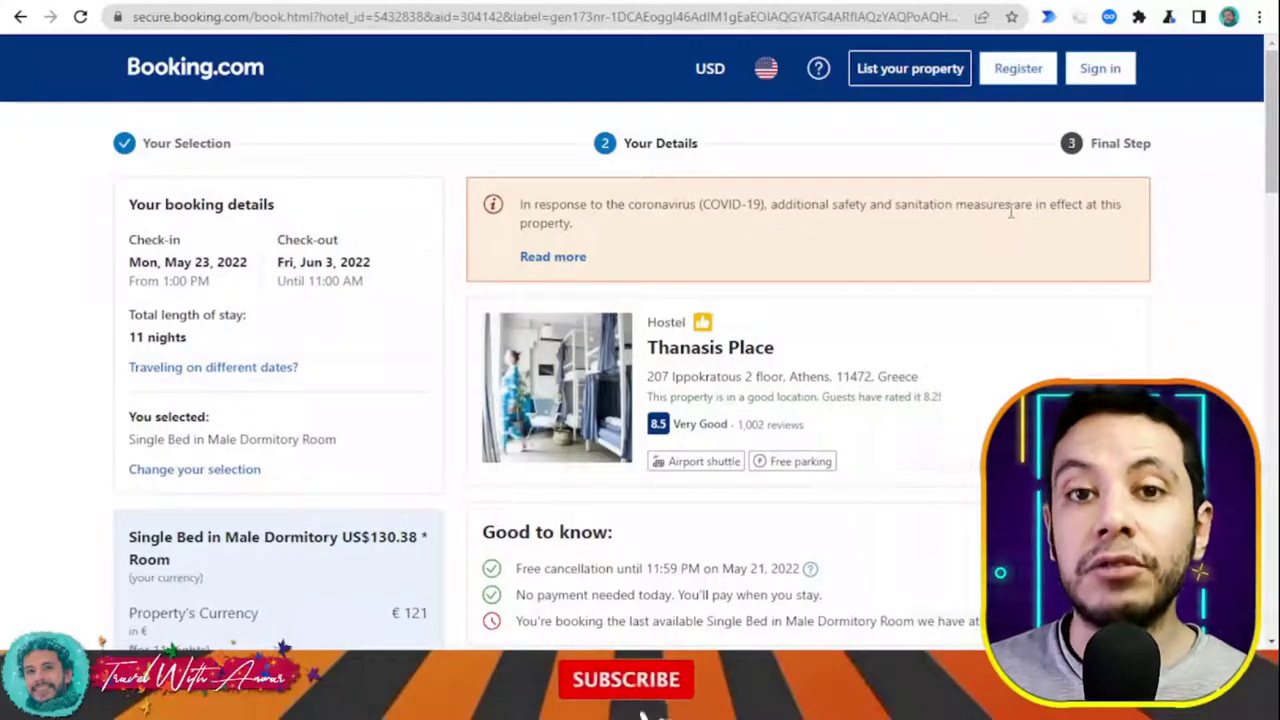
pyautogui.scroll(-10, 982, 360)
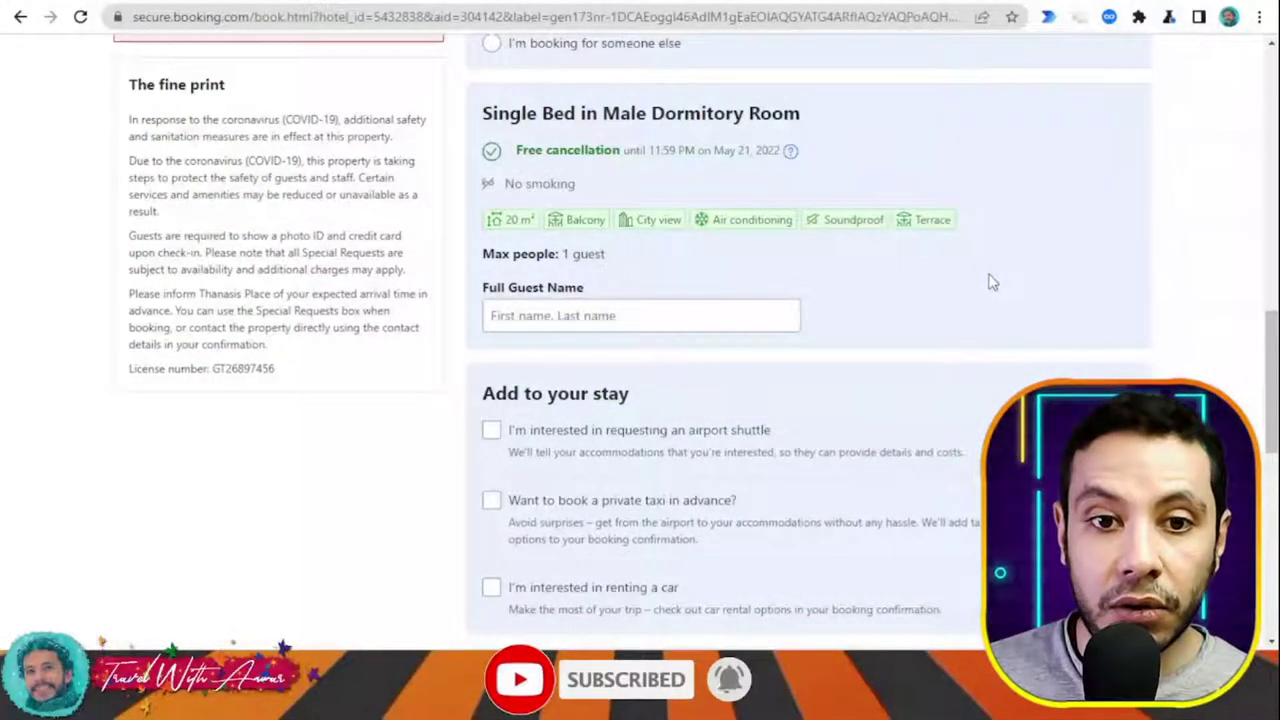
pyautogui.scroll(-2, 988, 283)
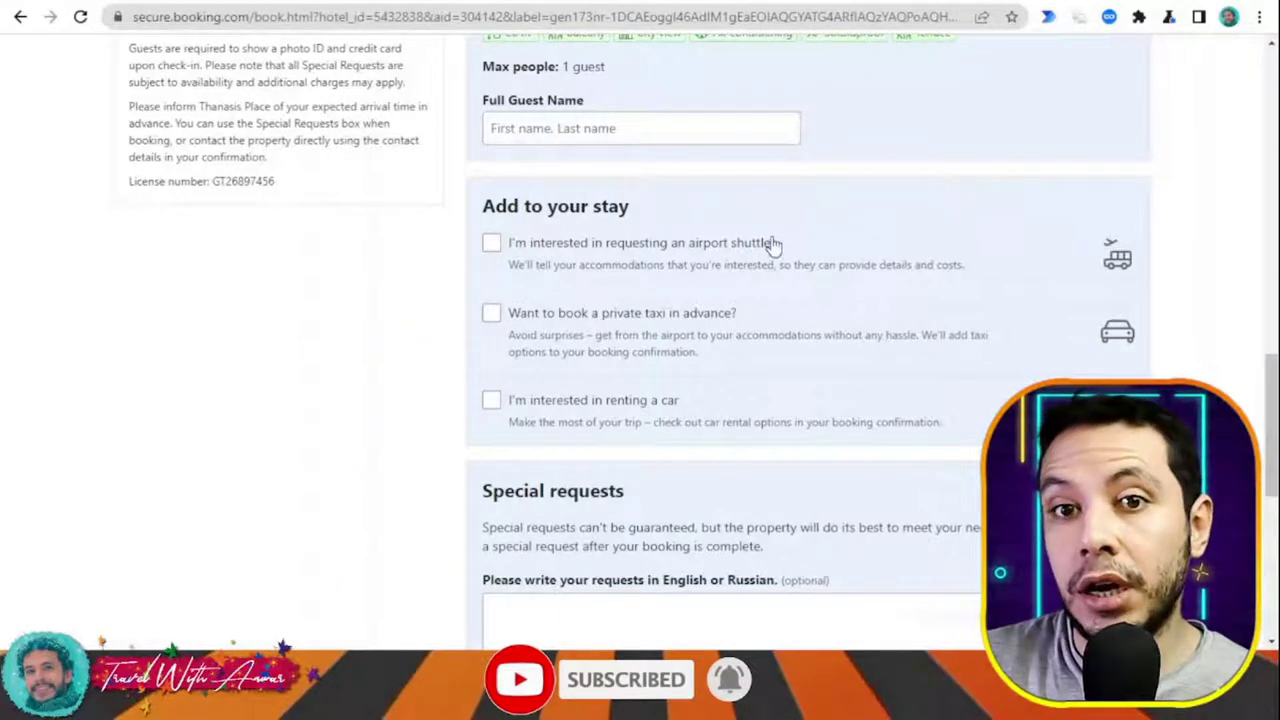
# Step: Review the reservation form's stay add-ons, special requests and estimated arrival time sections, and dismiss the missing-details reminder
pyautogui.scroll(-3, 790, 258)
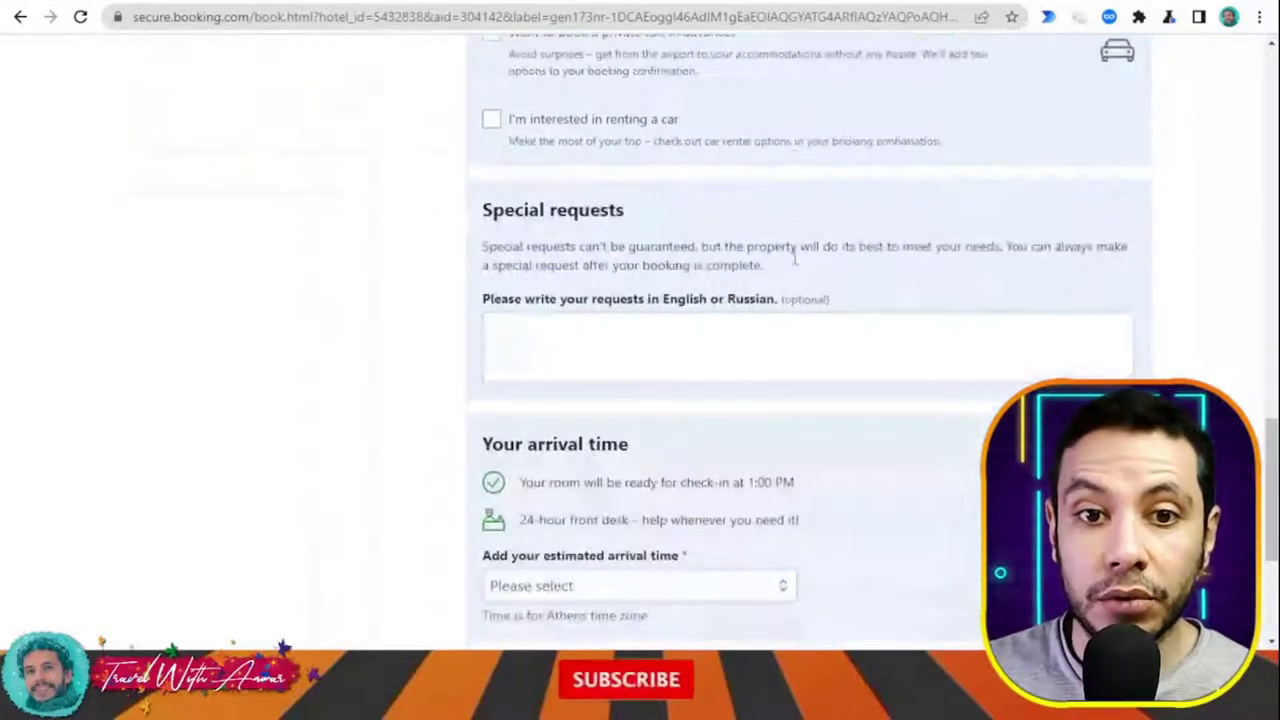
pyautogui.scroll(-2, 797, 263)
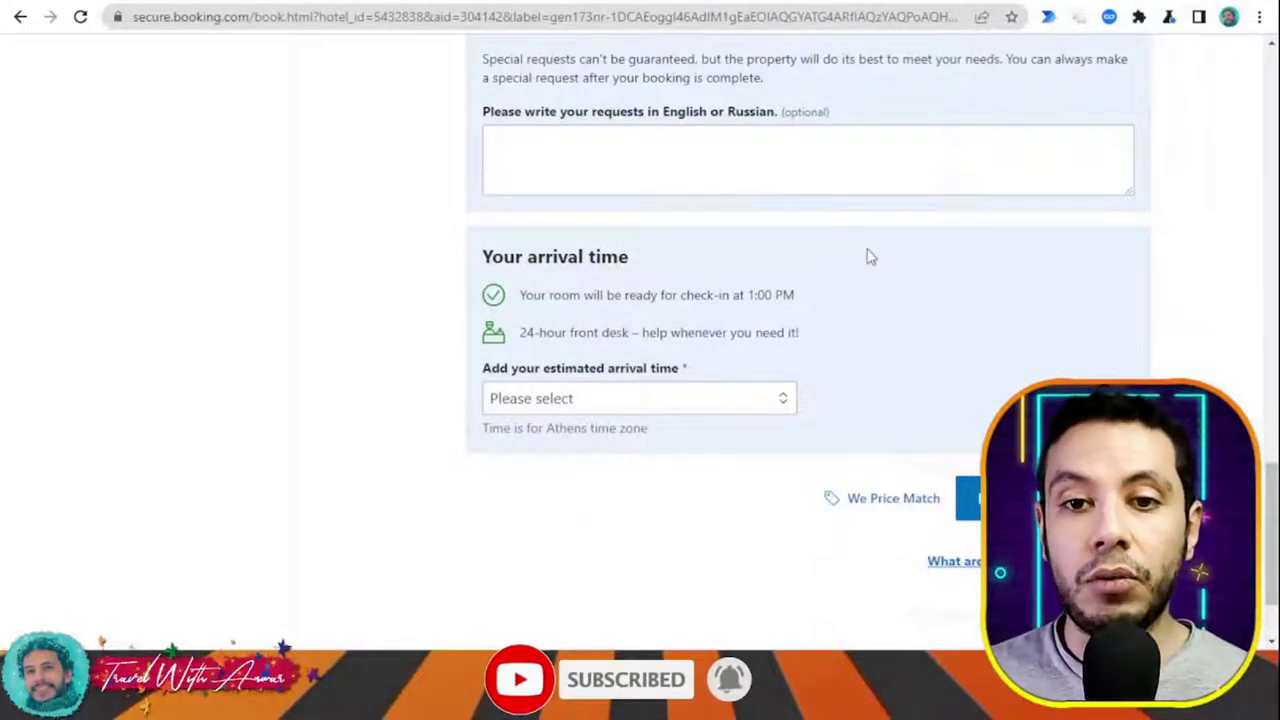
pyautogui.scroll(15, 897, 263)
pyautogui.scroll(-9, 683, 307)
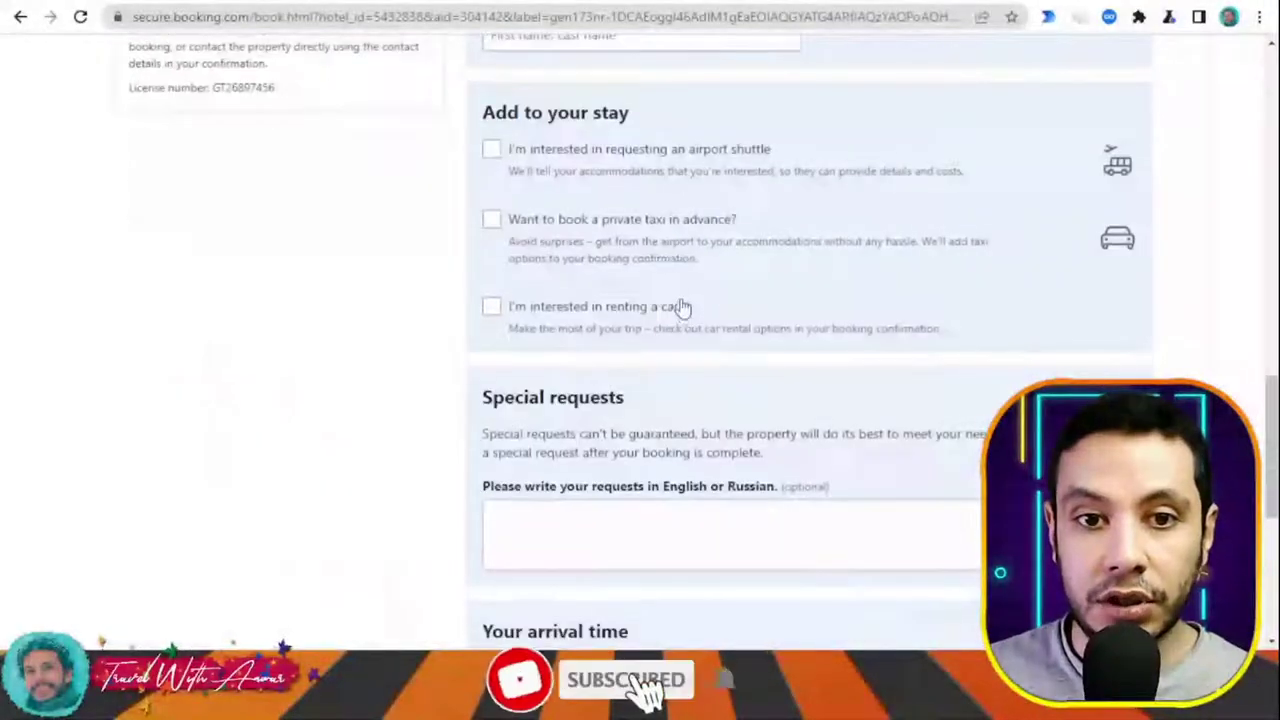
pyautogui.scroll(-5, 683, 307)
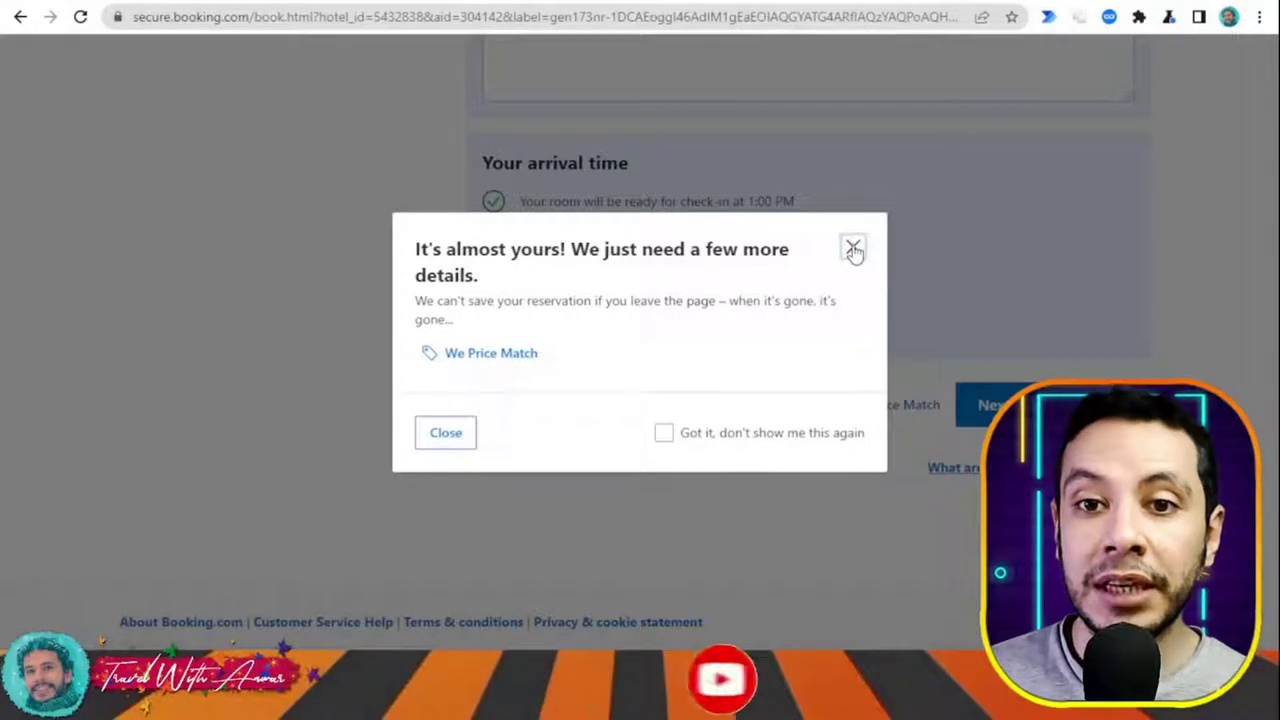
pyautogui.click(853, 249)
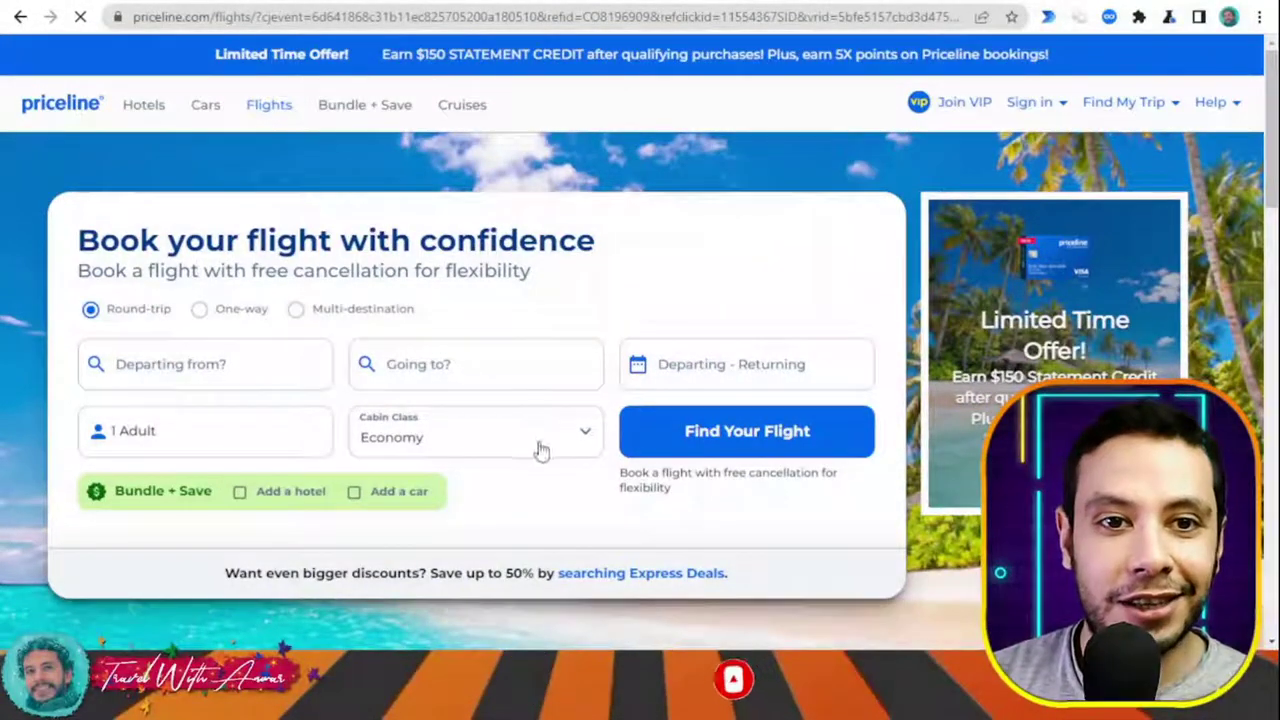
# Step: On Priceline's flight search, set the departure city to New Delhi, India (DEL) and the destination to Colombo, Sri Lanka (CMB)
pyautogui.scroll(-1, 214, 271)
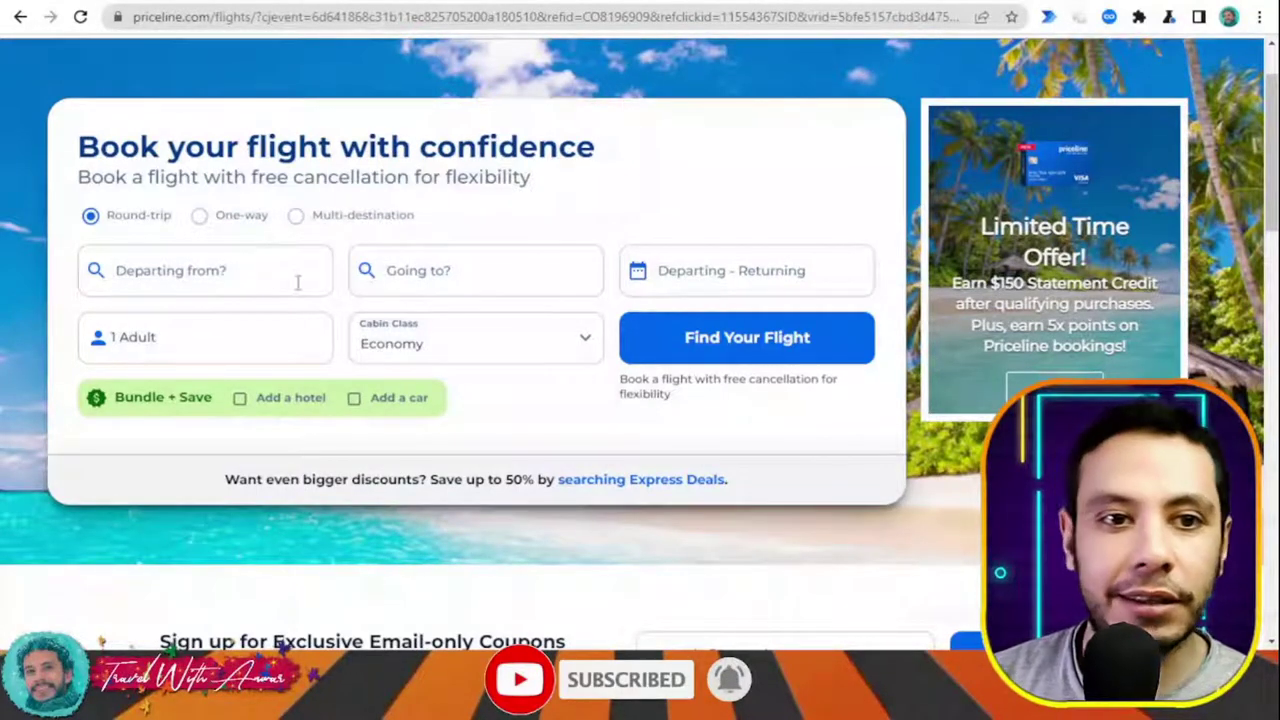
pyautogui.click(251, 271)
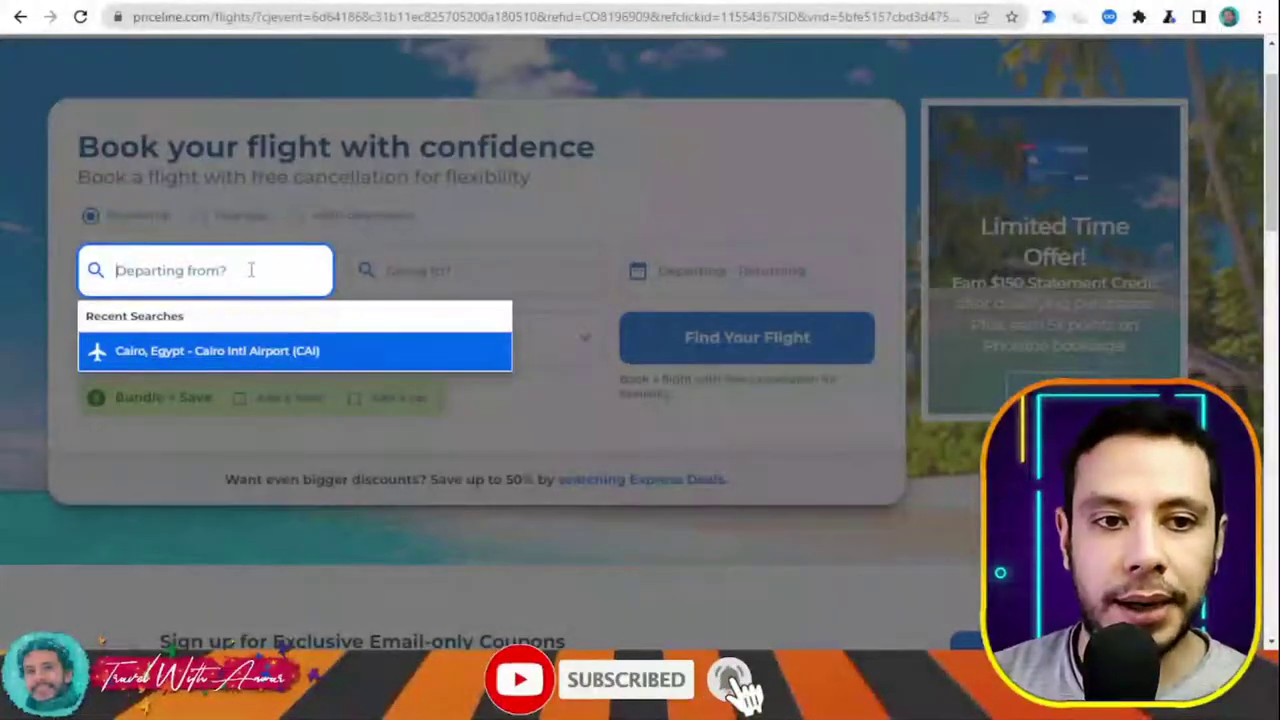
pyautogui.write('delhi')
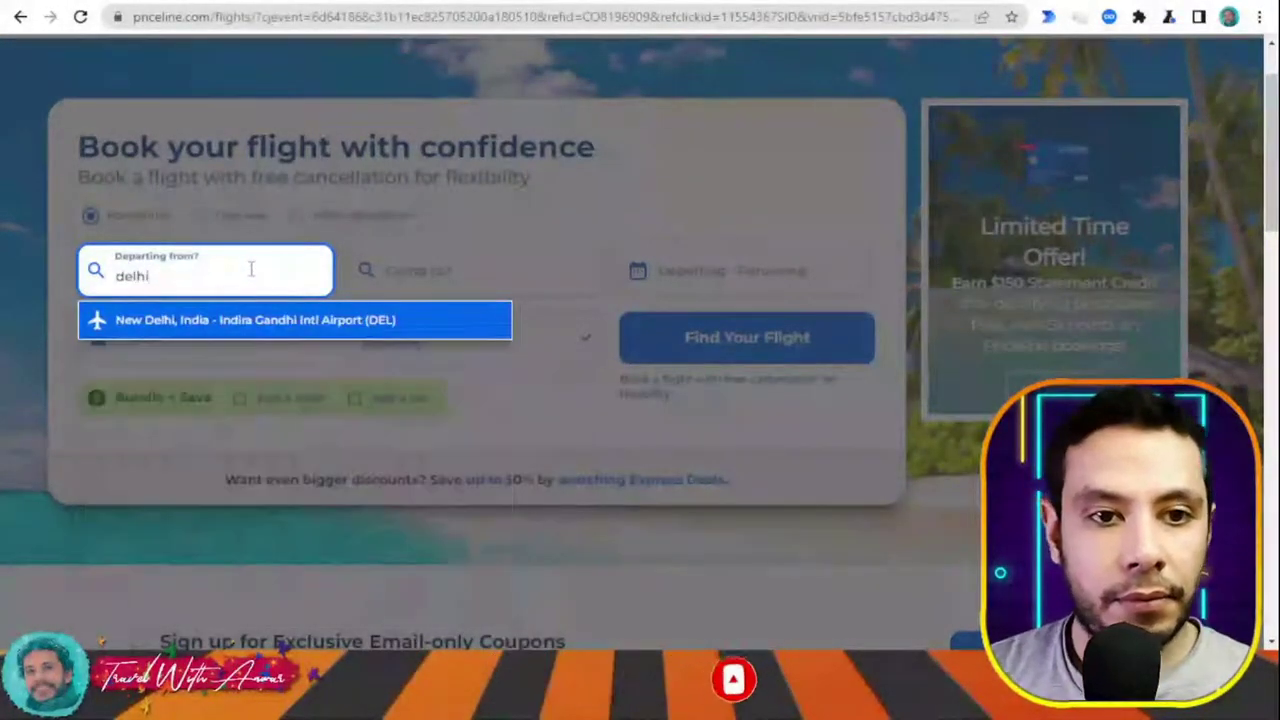
pyautogui.click(268, 328)
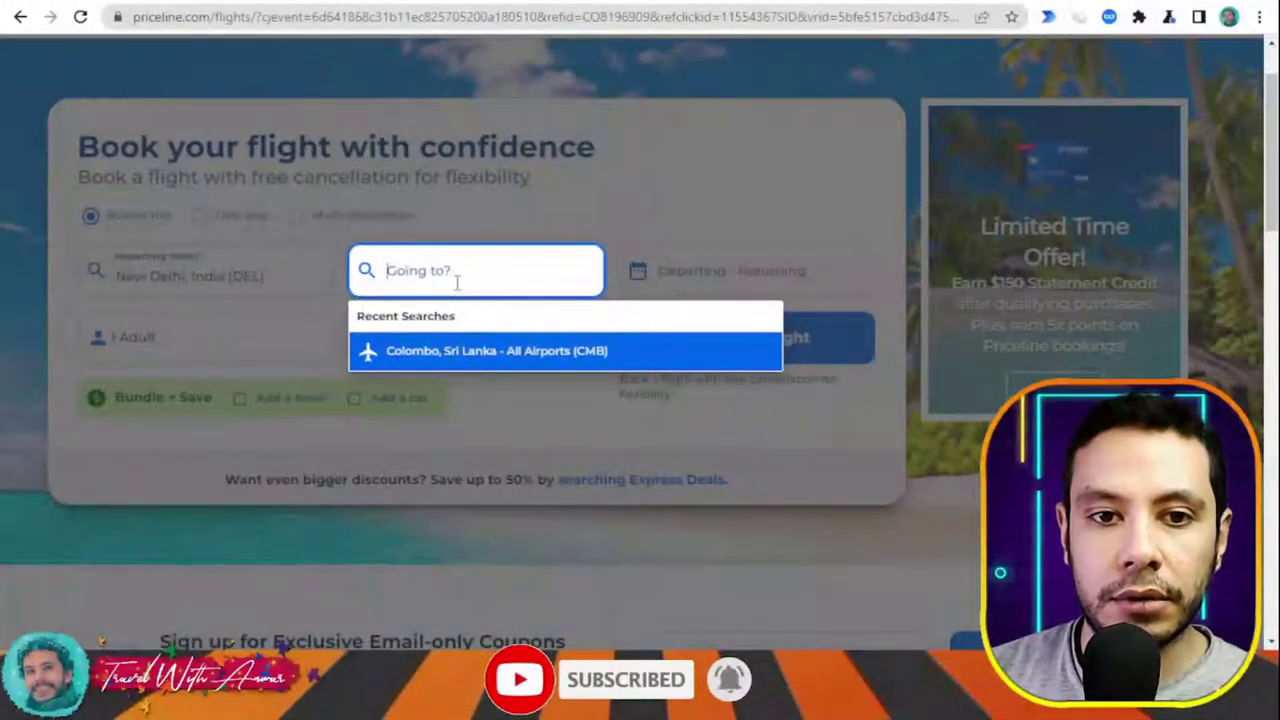
pyautogui.click(493, 352)
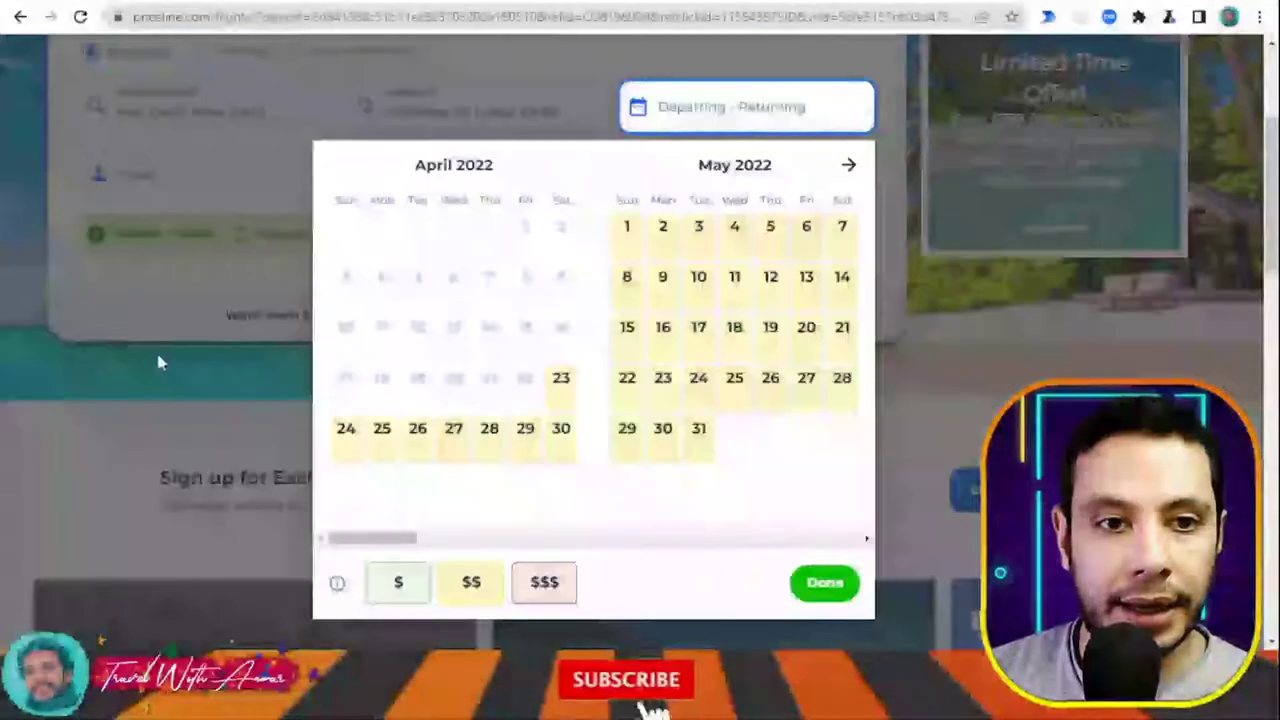
# Step: Set the flight dates to 24 April 2022 for departure and 3 May 2022 for return
pyautogui.click(346, 435)
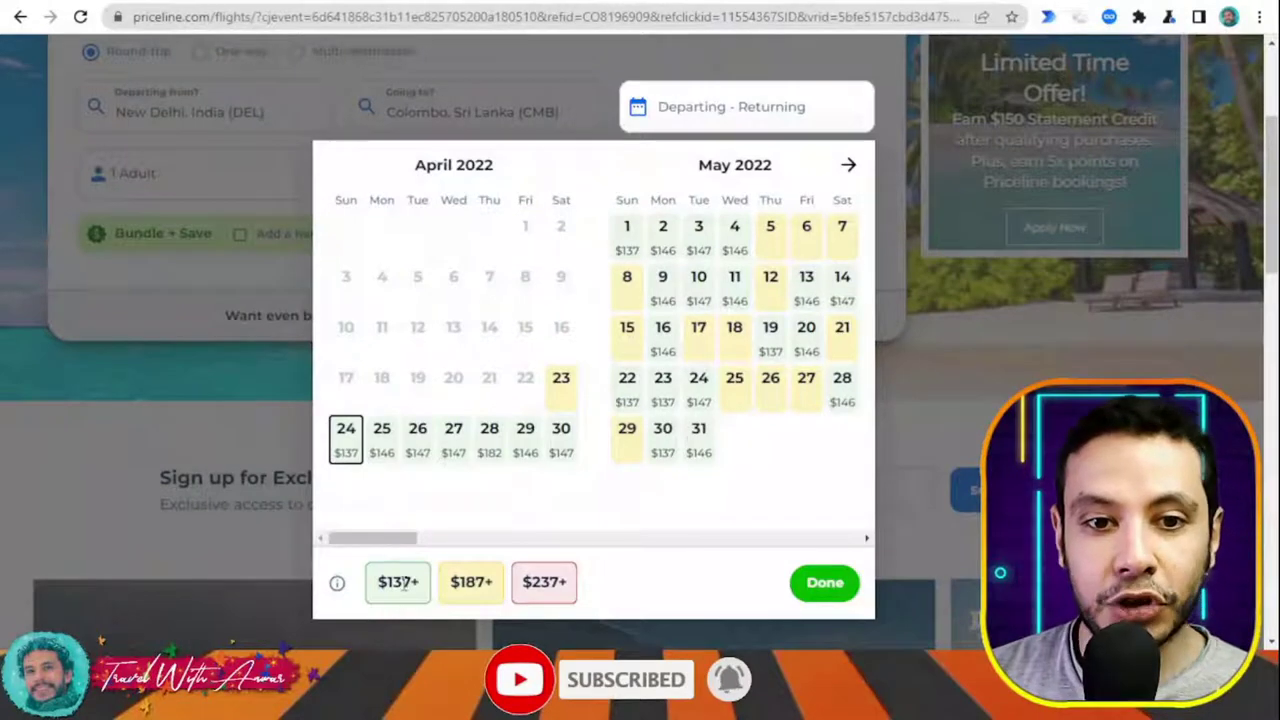
pyautogui.click(381, 438)
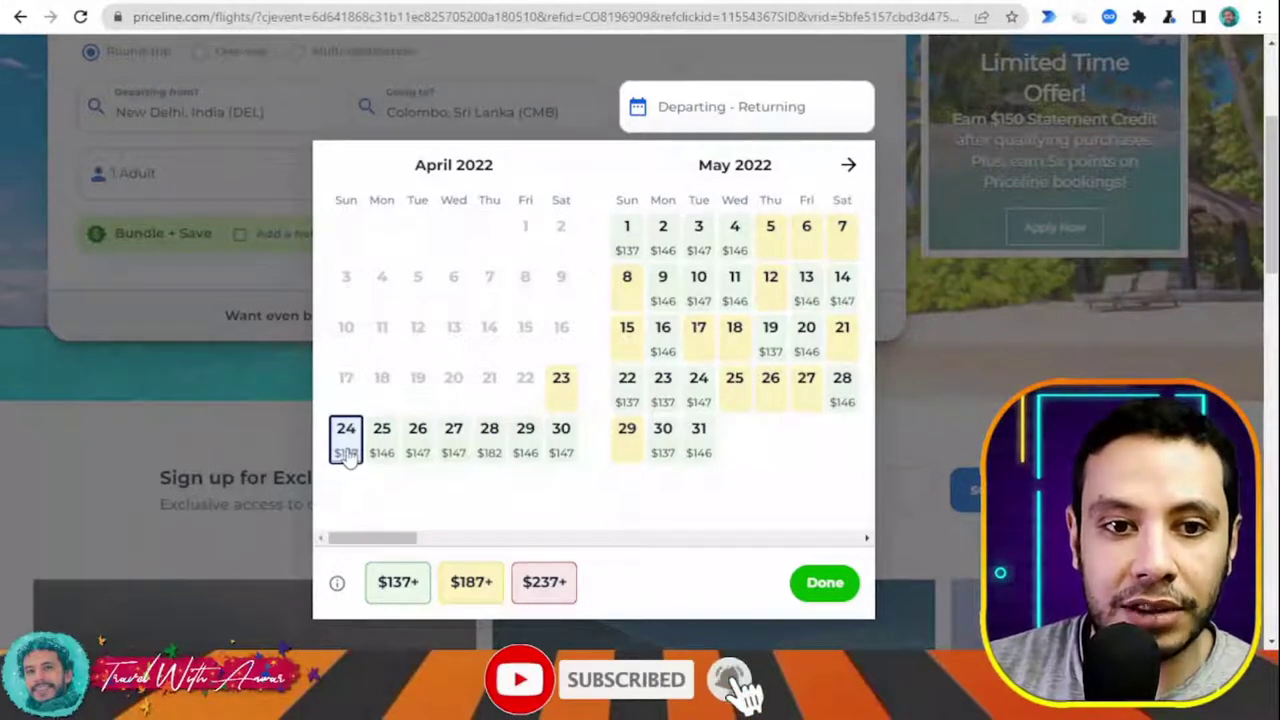
pyautogui.press('Return')
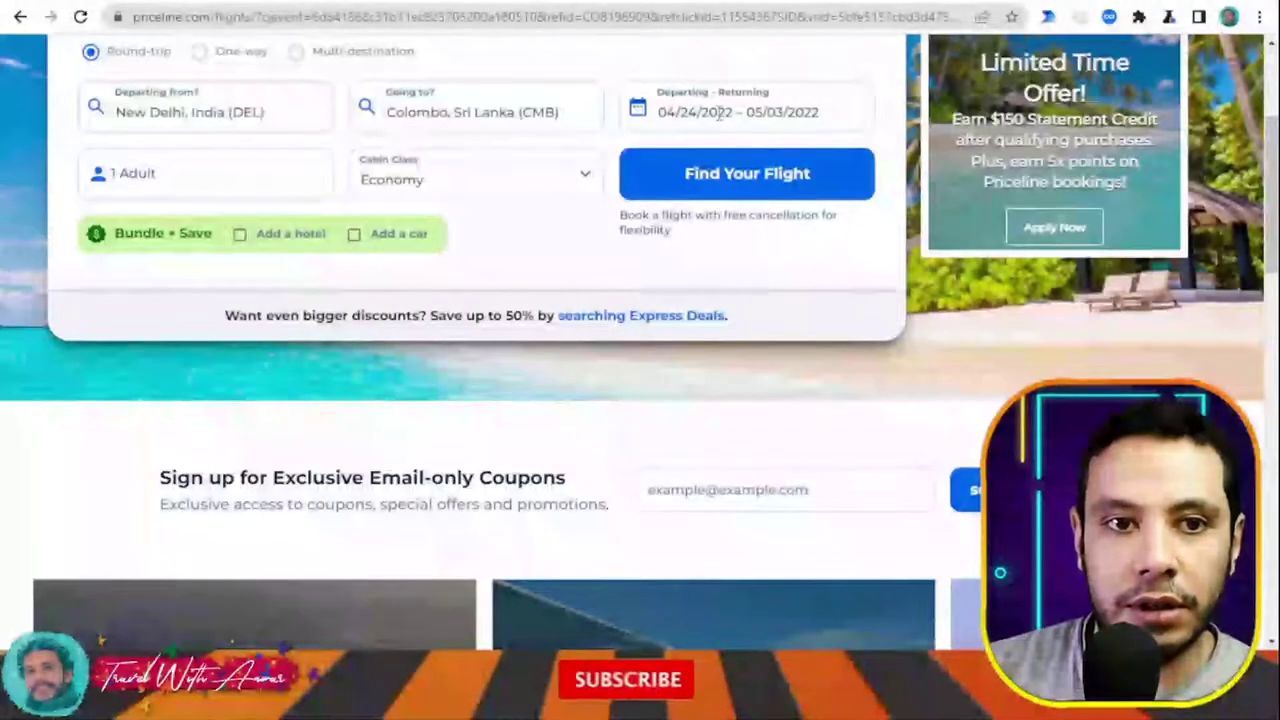
# Step: Set the travel dates to 24 April 2022 through 23 May 2022 and search for flights
pyautogui.click(686, 112)
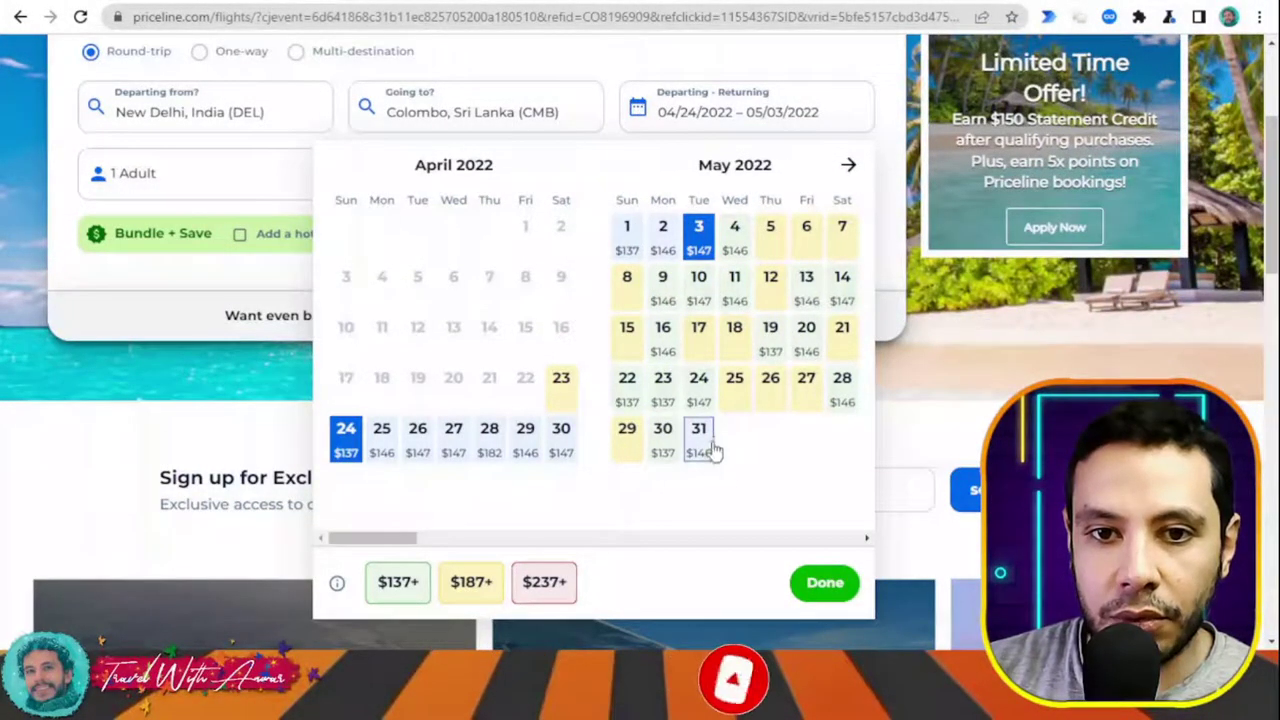
pyautogui.click(664, 390)
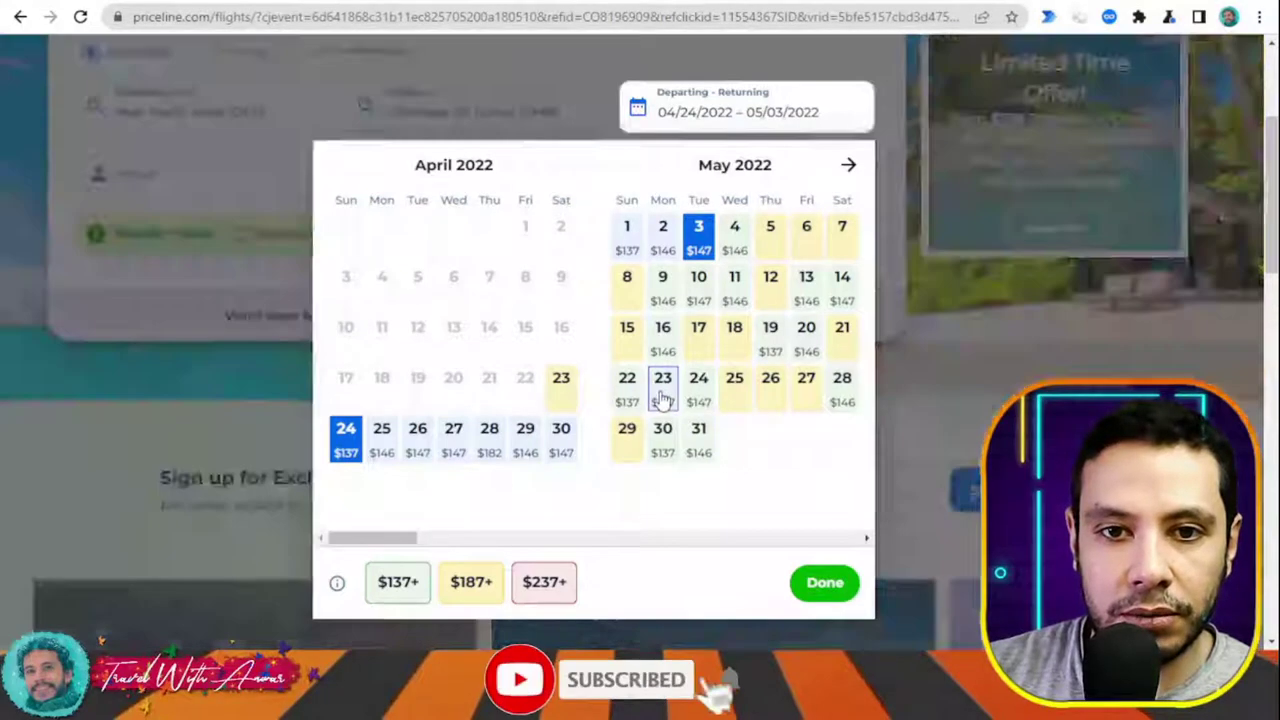
pyautogui.click(346, 443)
pyautogui.click(664, 384)
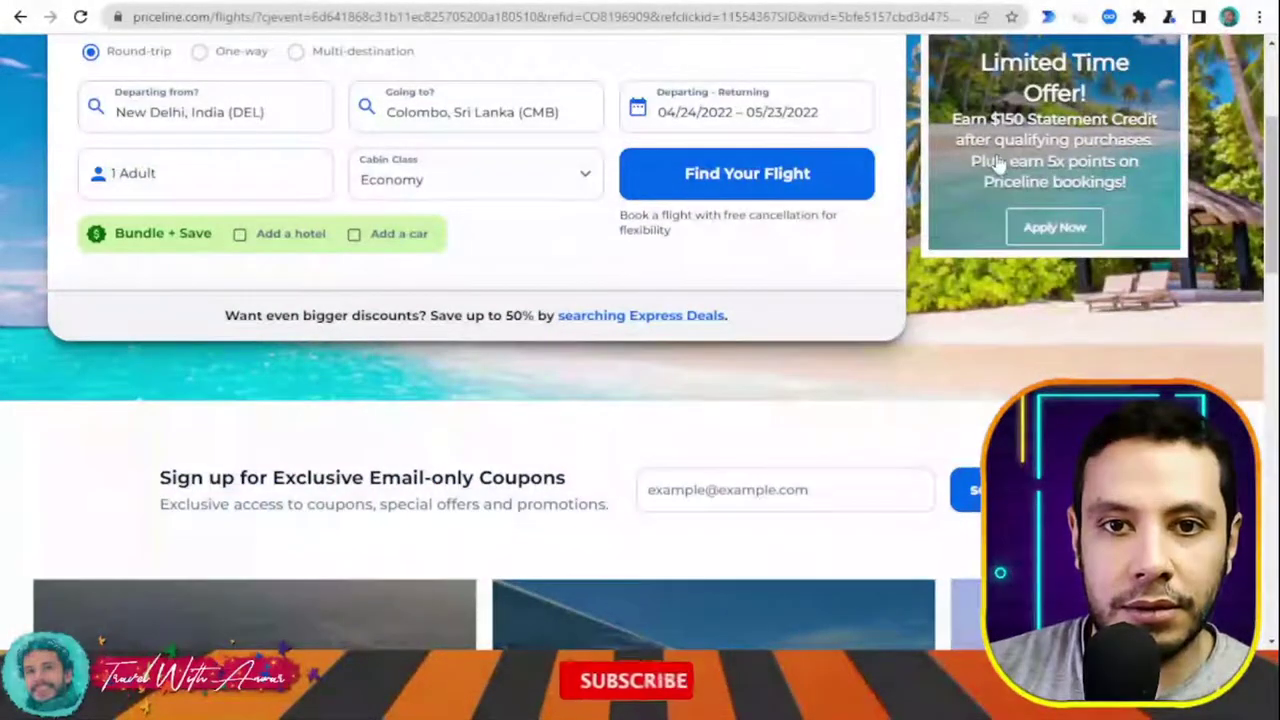
pyautogui.click(789, 124)
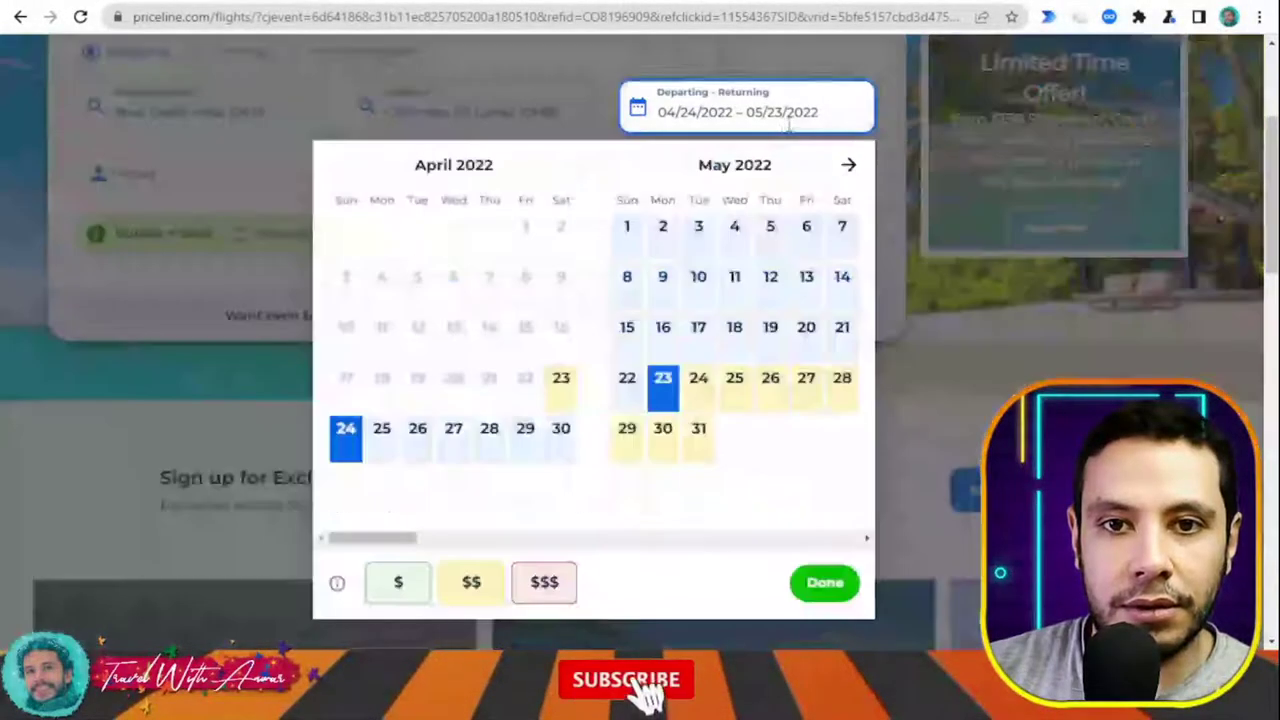
pyautogui.click(826, 585)
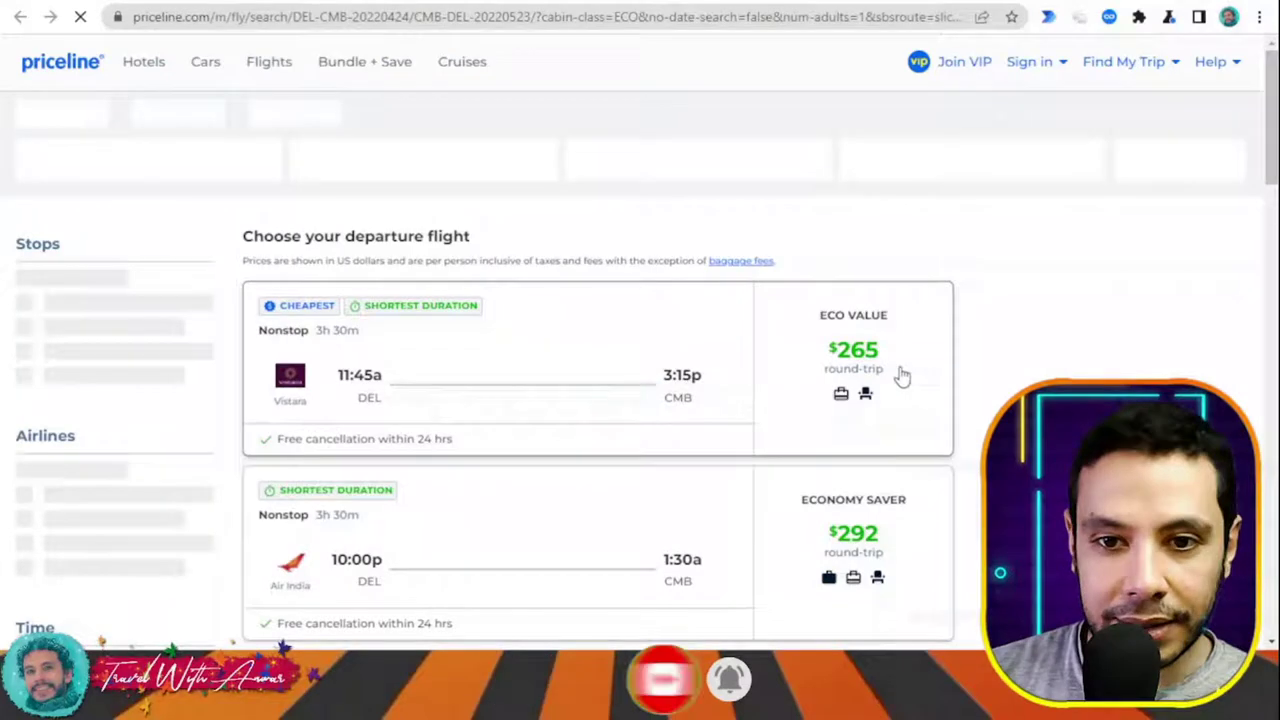
# Step: Compare the departure flights' fares, baggage and cancellation terms, and choose the cheapest nonstop Vistara flight leaving DEL at 11:45a
pyautogui.scroll(-2, 900, 374)
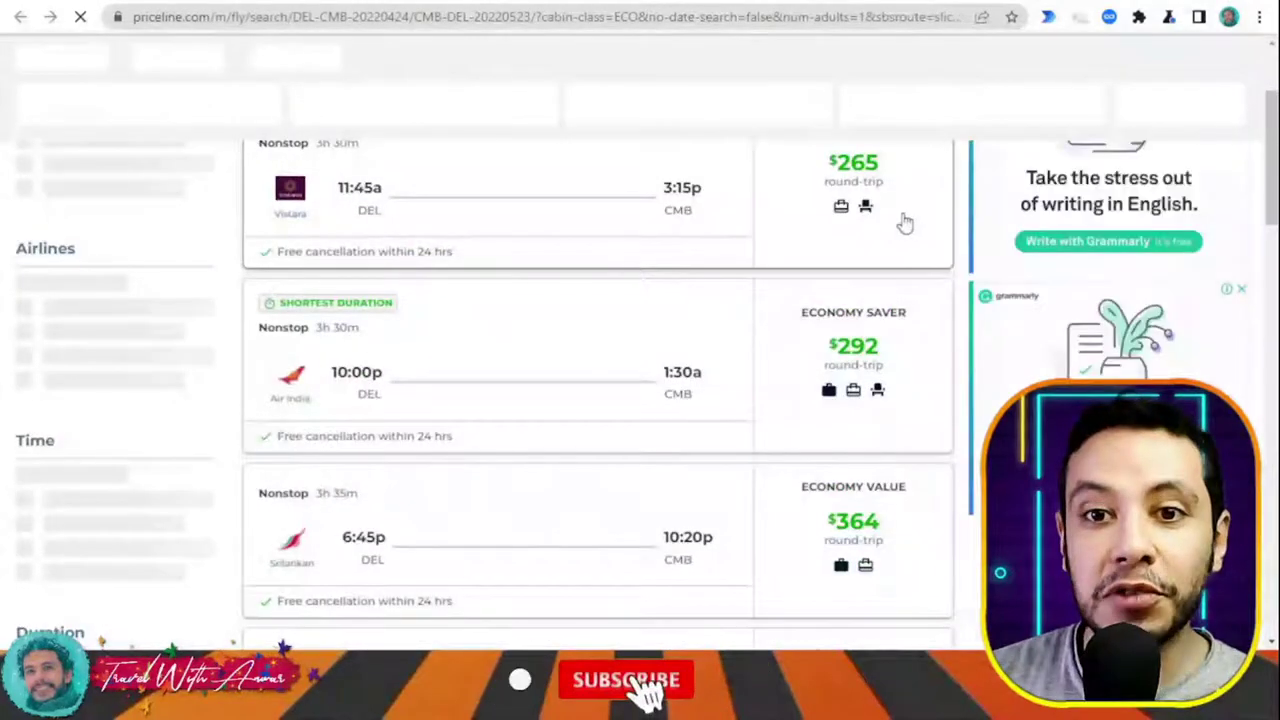
pyautogui.scroll(1, 878, 202)
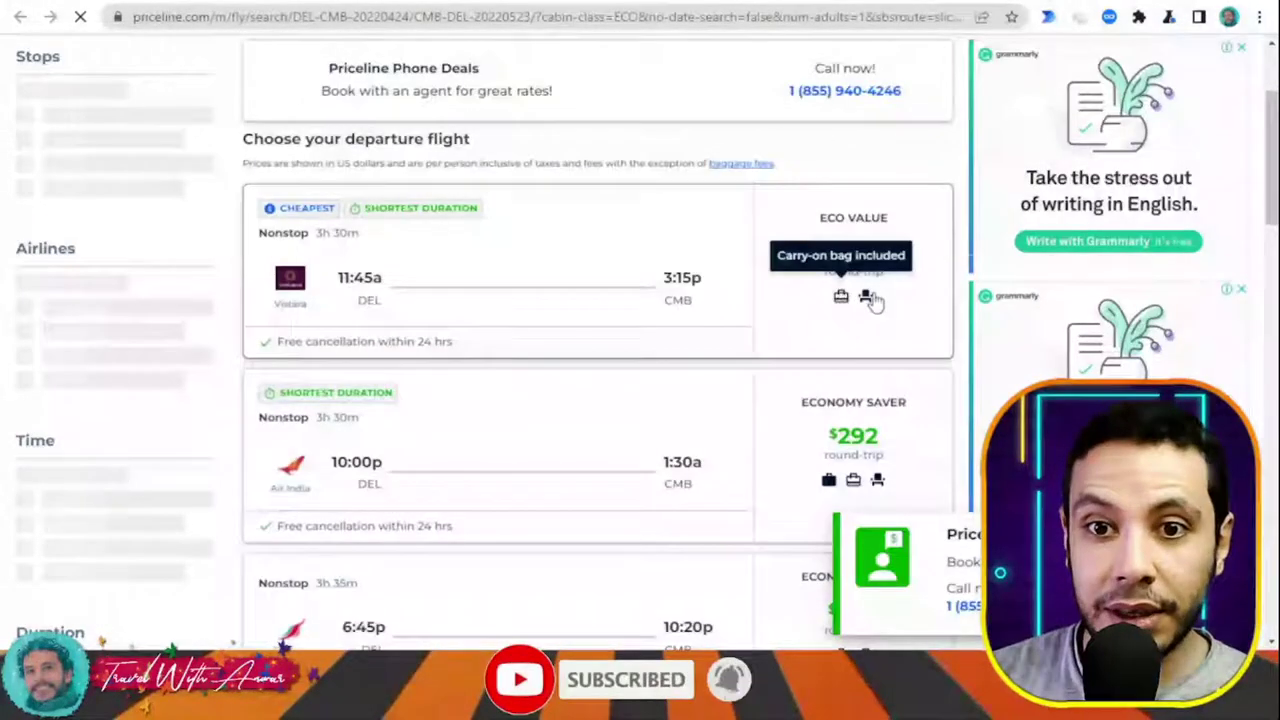
pyautogui.scroll(1, 893, 278)
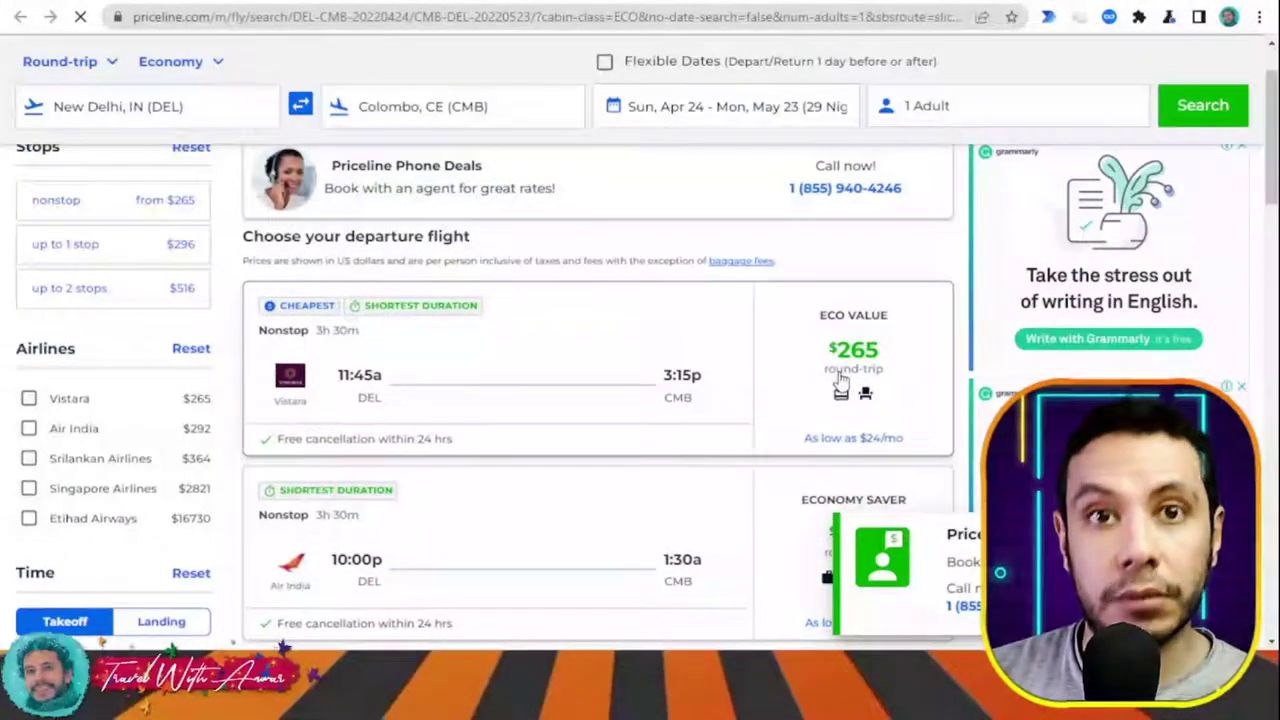
pyautogui.scroll(-1, 858, 372)
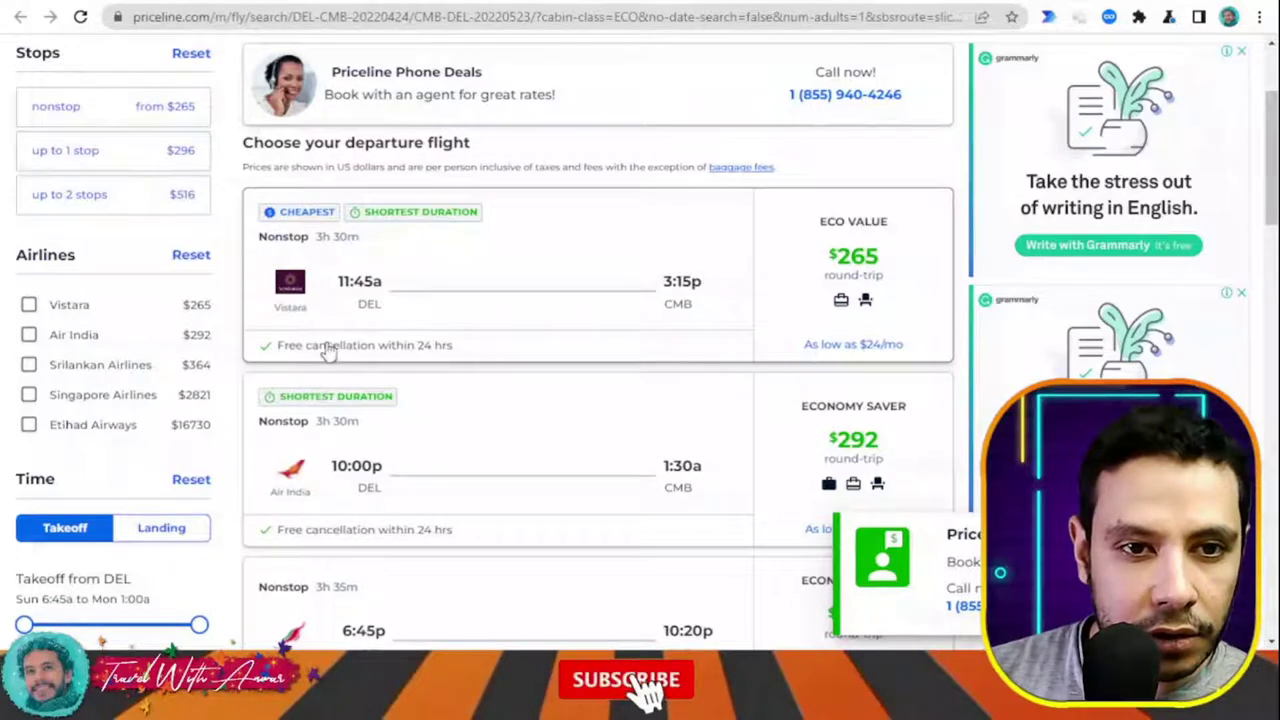
pyautogui.scroll(-2, 907, 288)
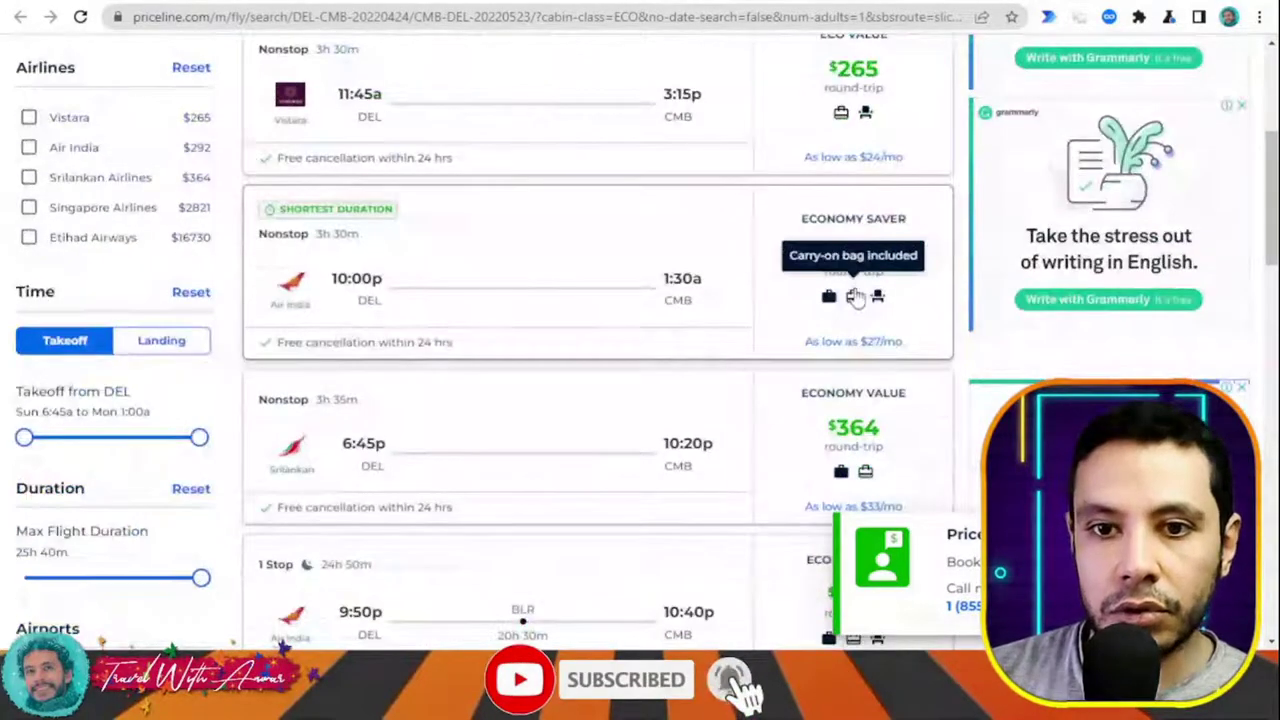
pyautogui.scroll(-1, 860, 294)
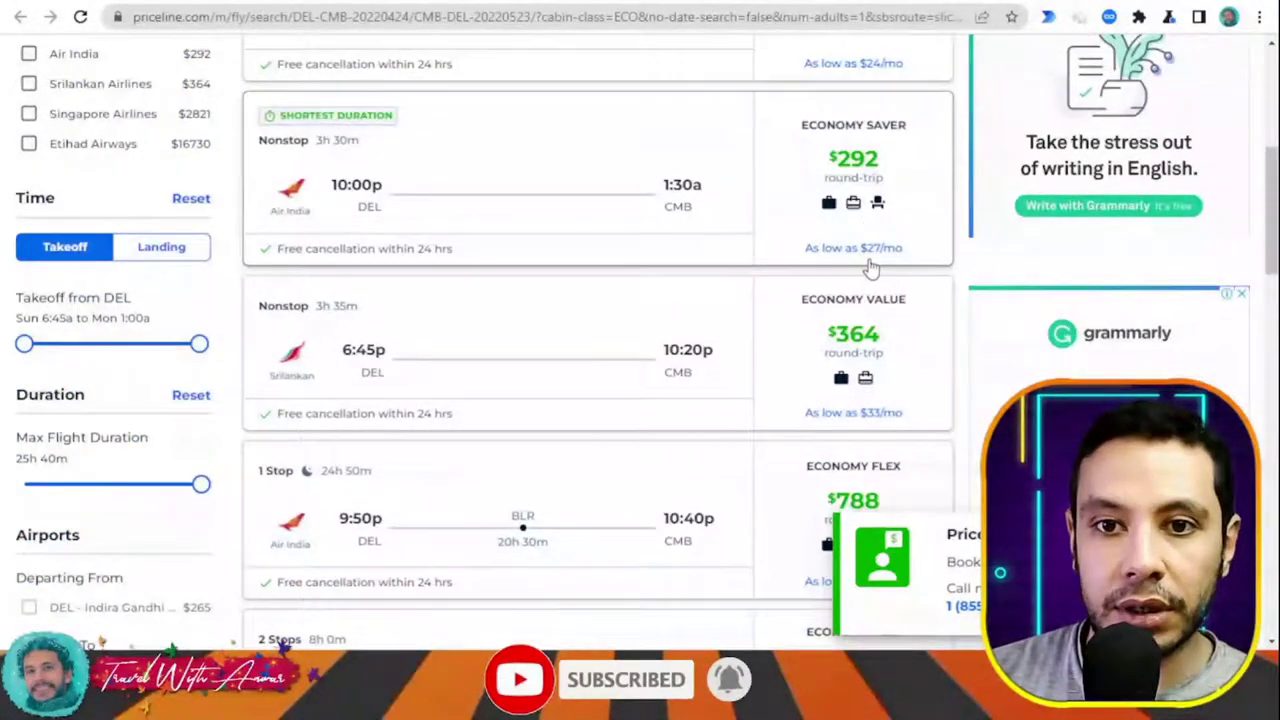
pyautogui.scroll(3, 884, 284)
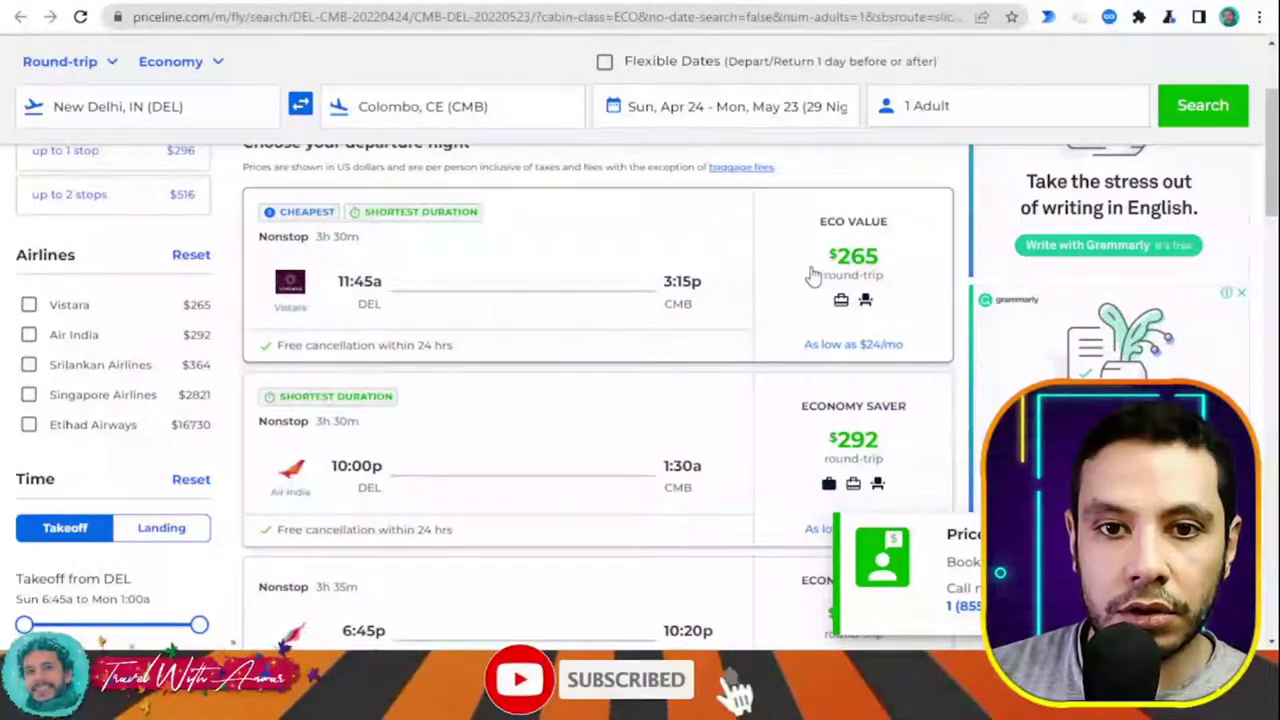
pyautogui.click(906, 254)
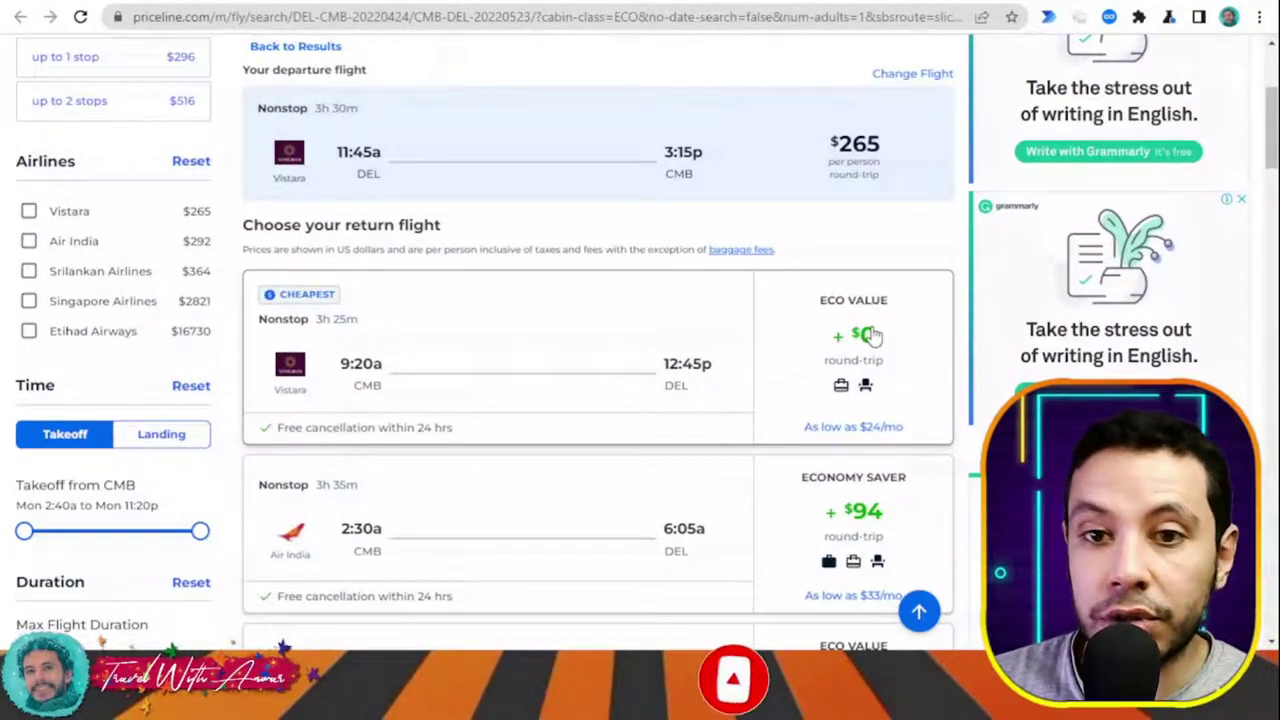
# Step: Compare the return flights and choose the cheapest nonstop Vistara Eco Value flight leaving CMB at 9:20a
pyautogui.scroll(-2, 870, 335)
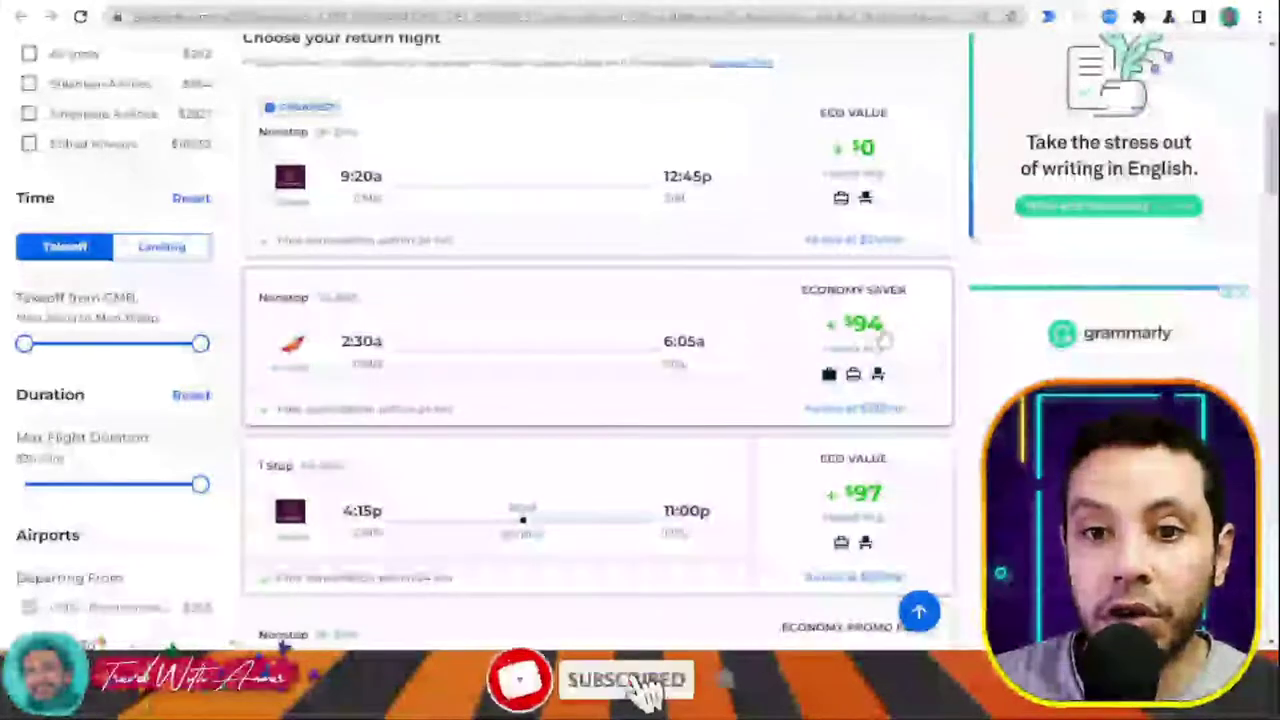
pyautogui.scroll(-2, 880, 350)
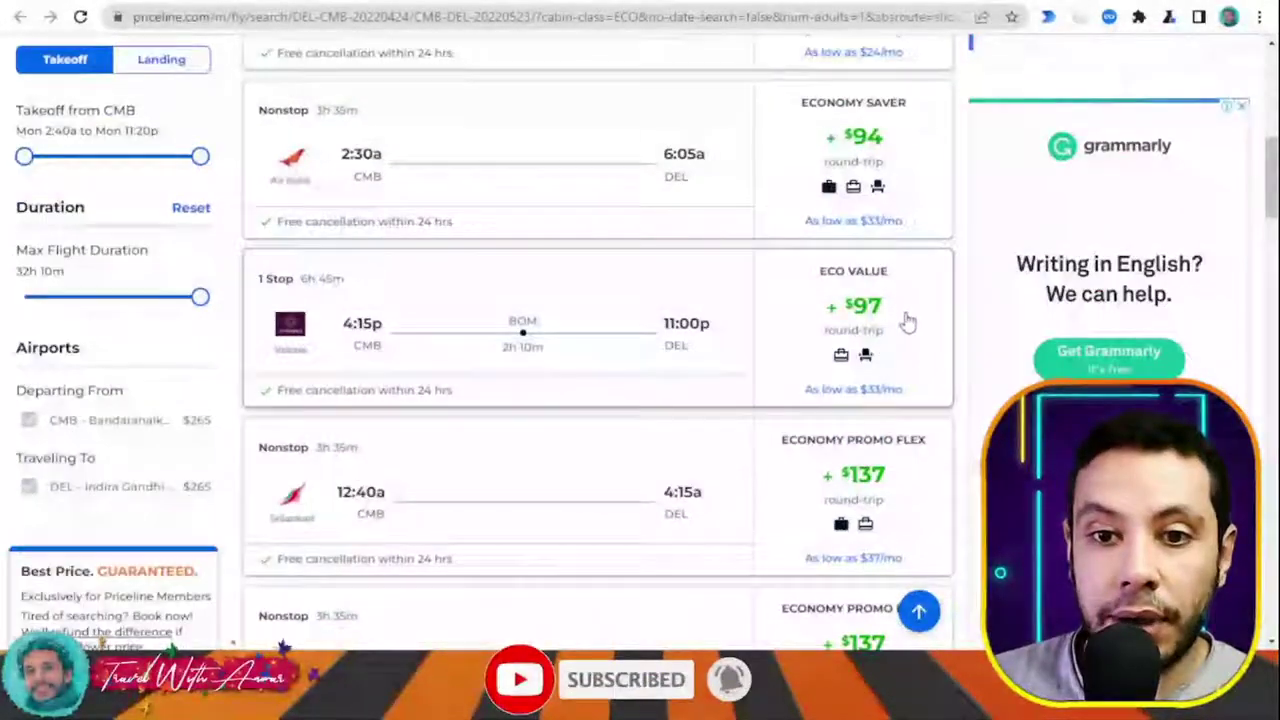
pyautogui.scroll(-2, 906, 322)
pyautogui.scroll(4, 898, 327)
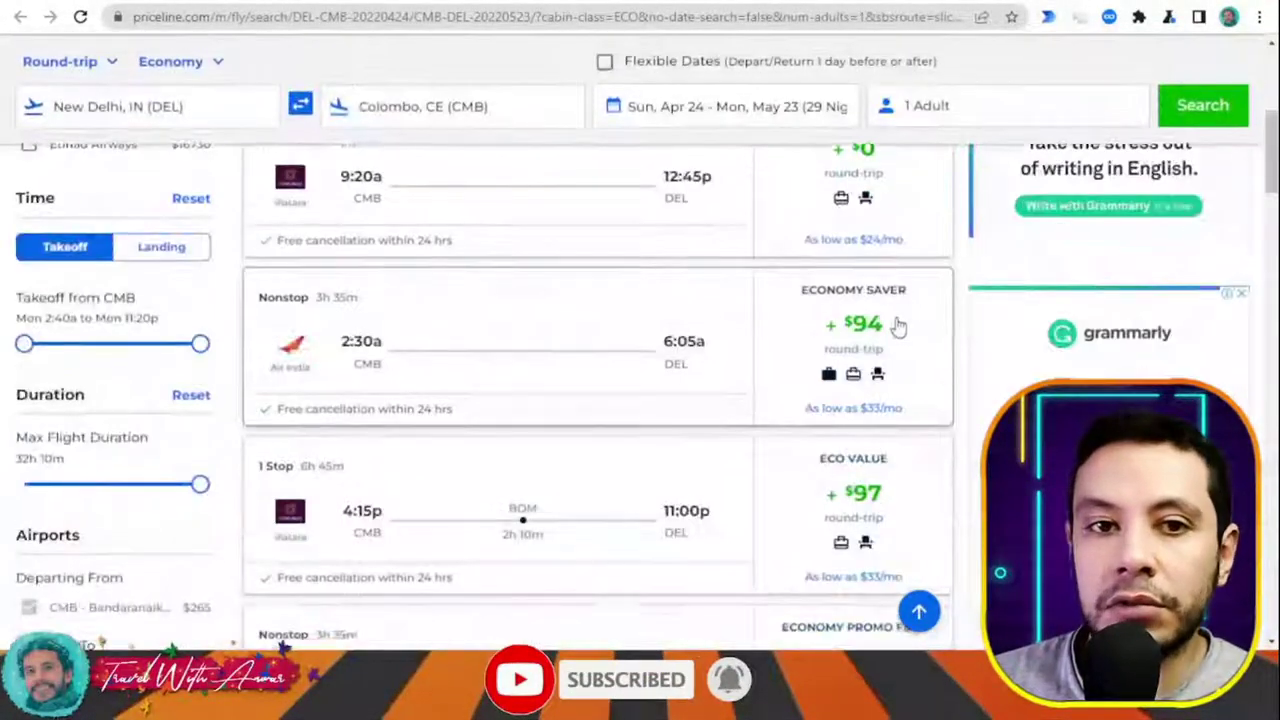
pyautogui.scroll(1, 894, 323)
pyautogui.click(873, 240)
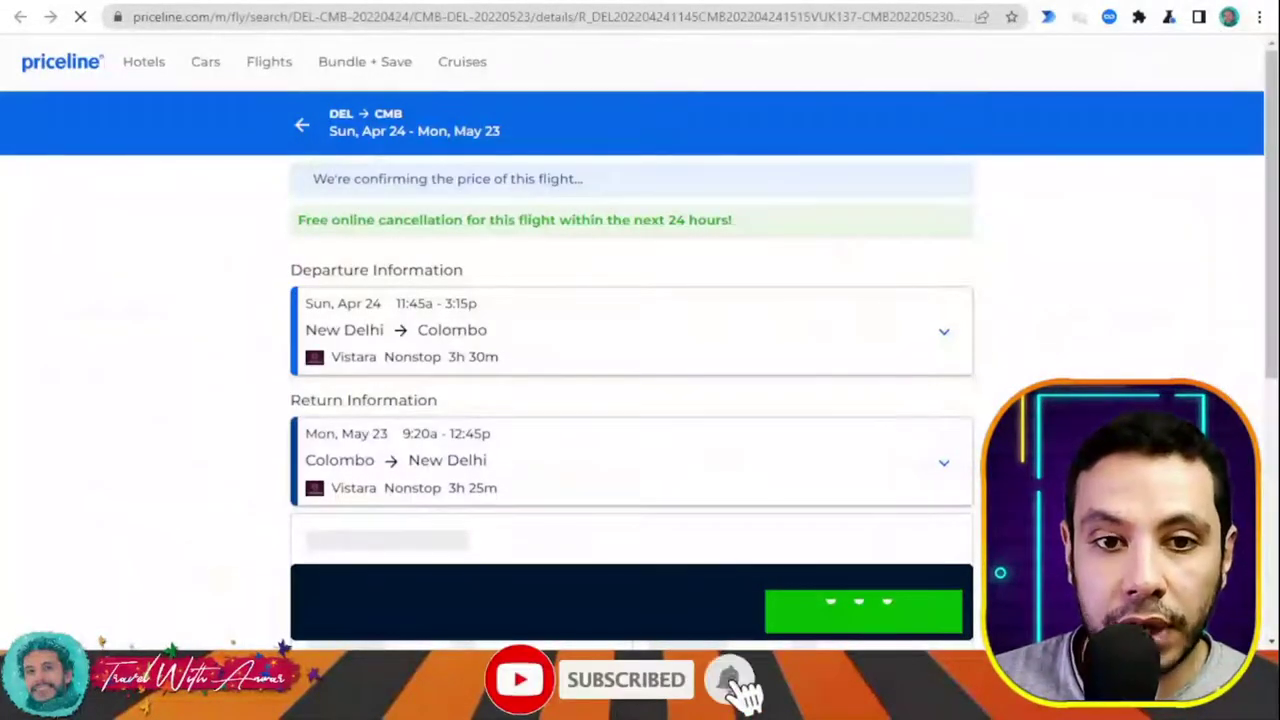
# Step: Review the departure, return and baggage information of the selected Vistara round trip and continue to checkout
pyautogui.scroll(-1, 1088, 367)
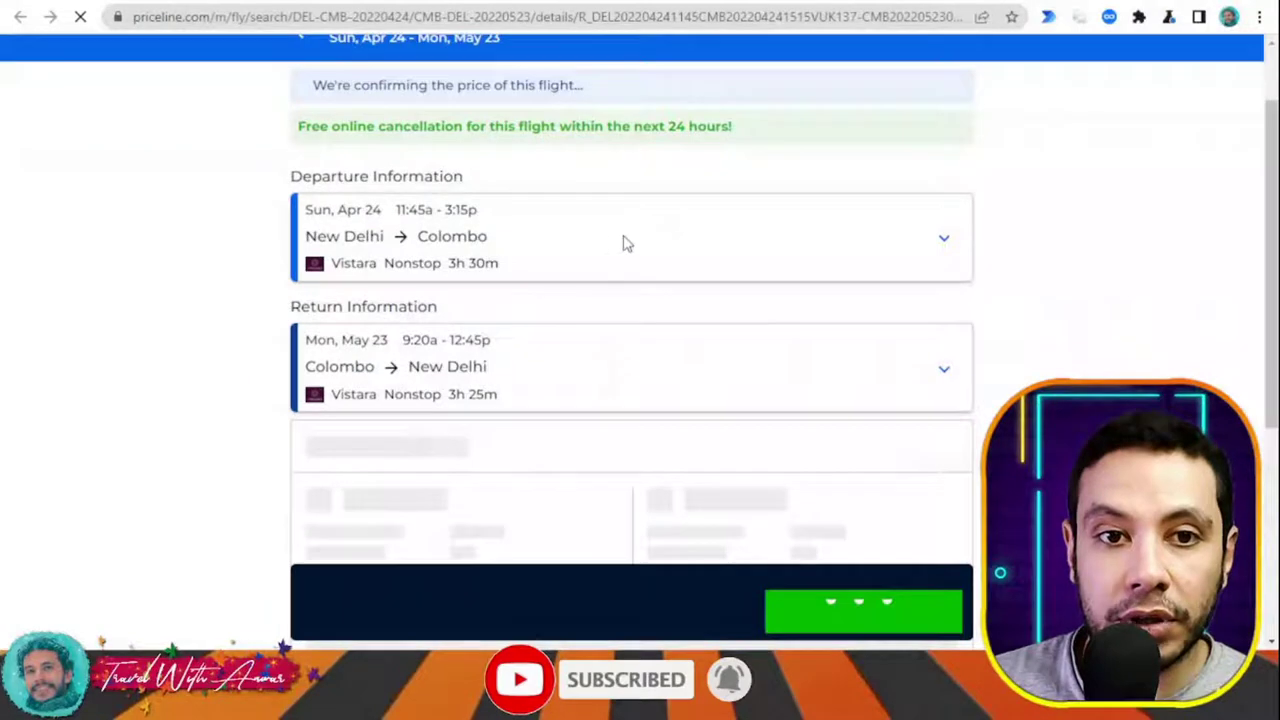
pyautogui.scroll(-2, 678, 248)
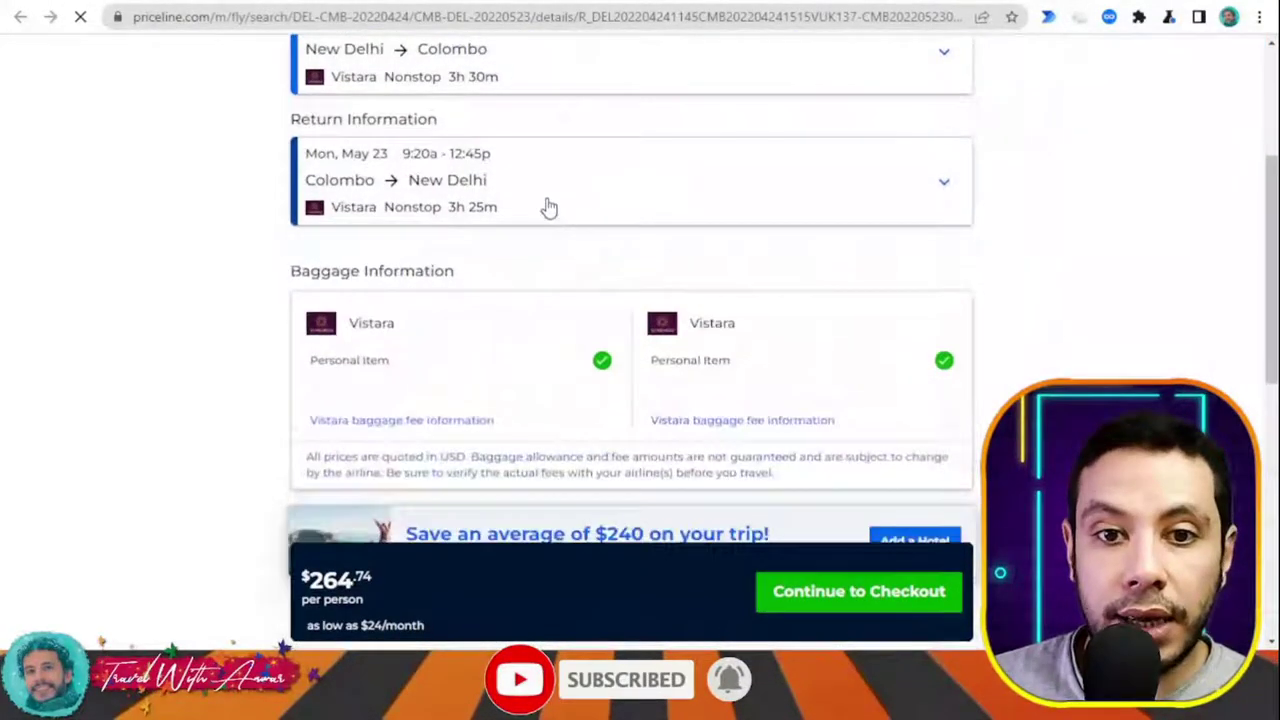
pyautogui.scroll(-2, 953, 228)
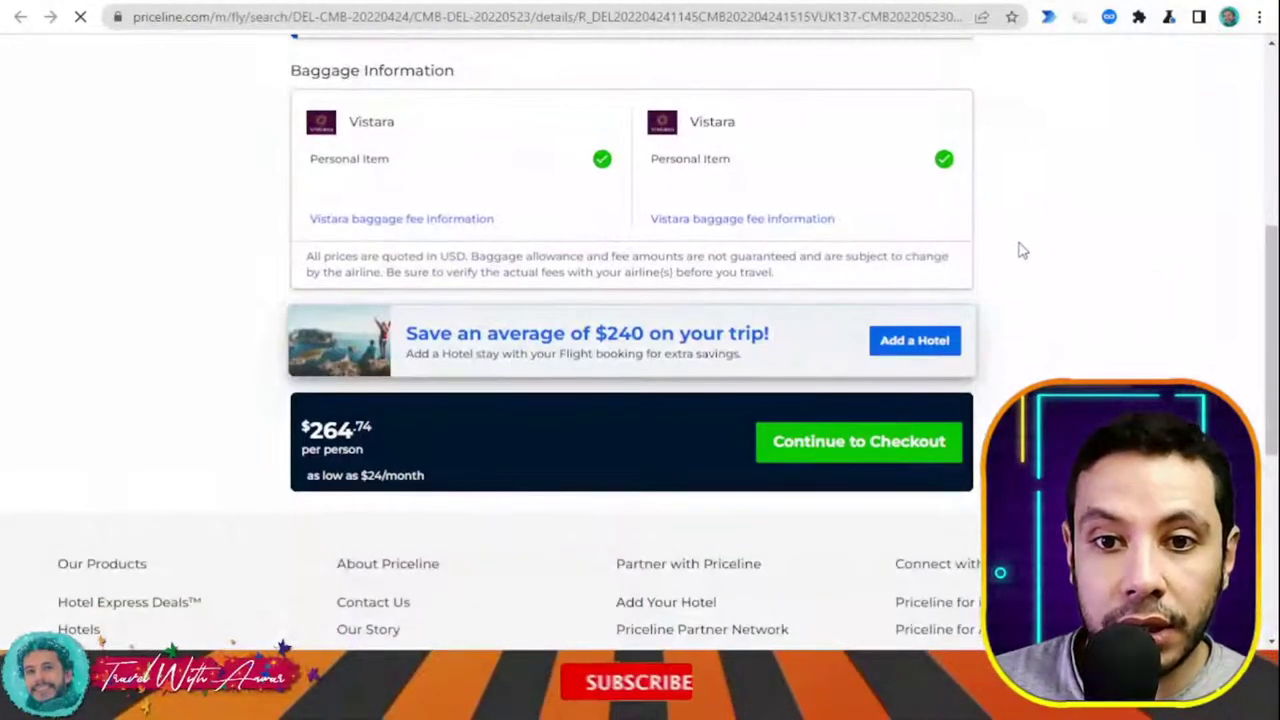
pyautogui.scroll(-1, 1097, 318)
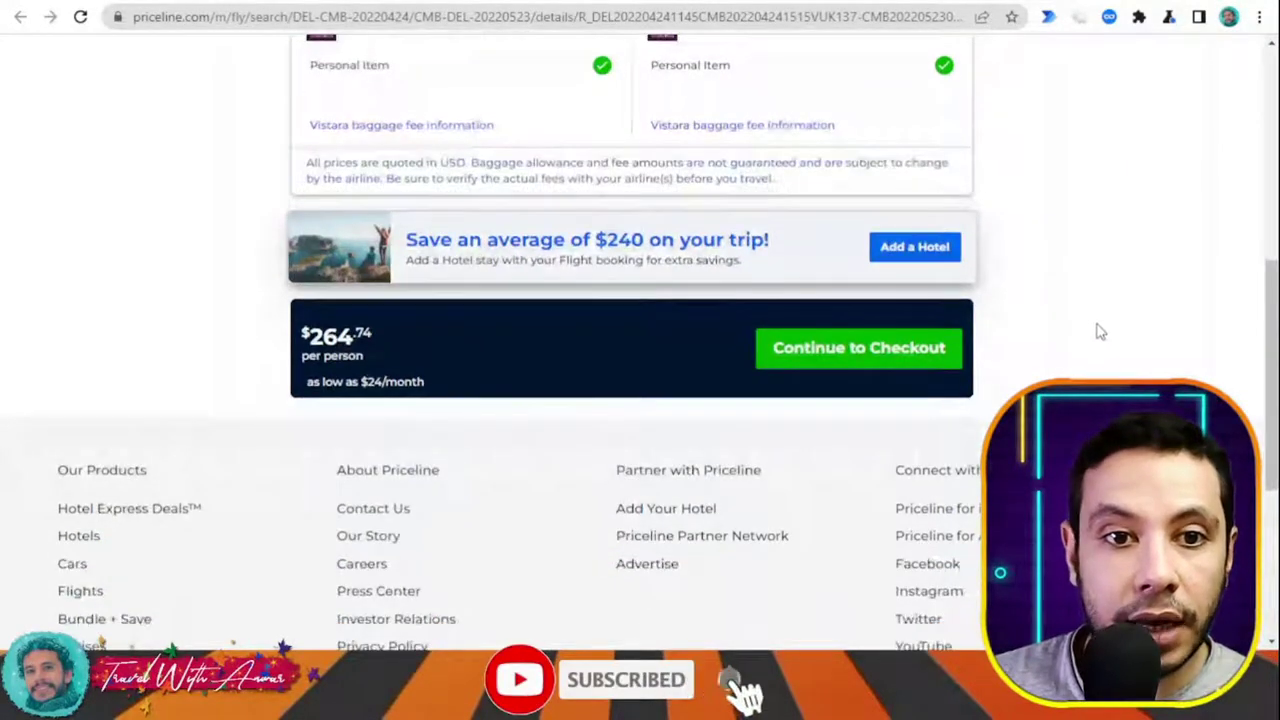
pyautogui.click(878, 358)
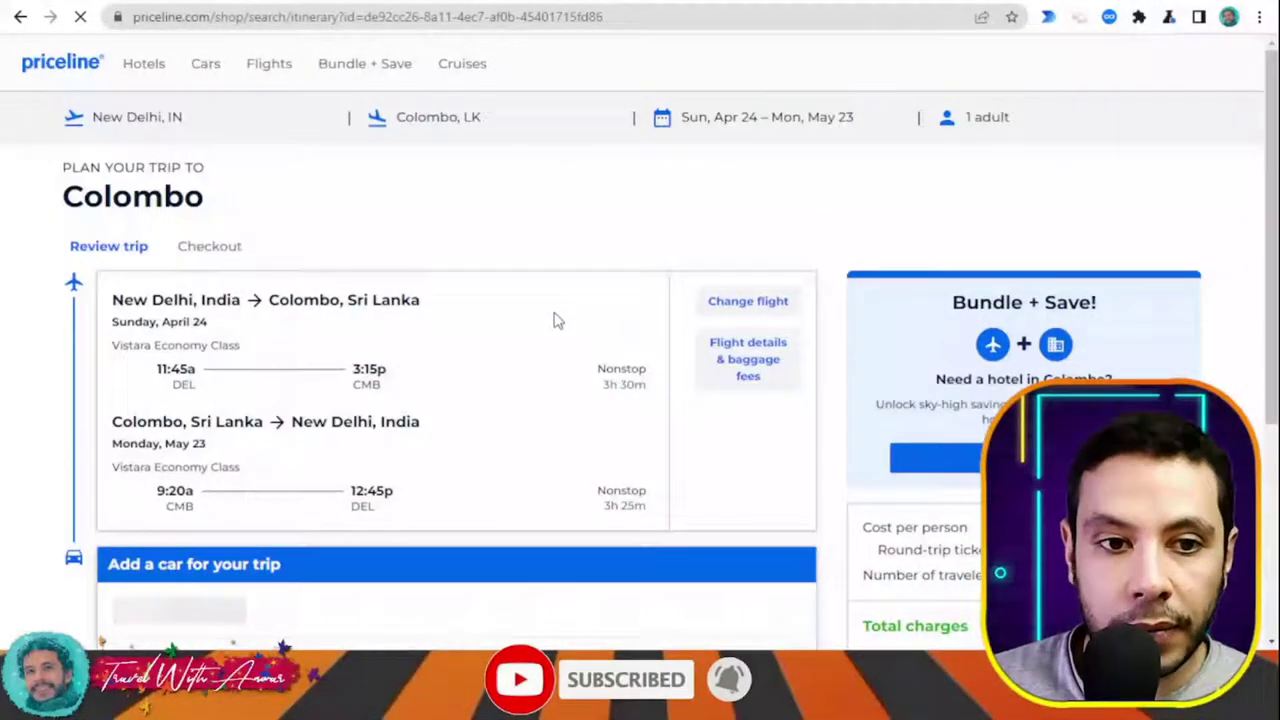
# Step: Review the Colombo trip itinerary, the optional rental car offer and the total charges, and proceed to the traveler details
pyautogui.scroll(-2, 556, 320)
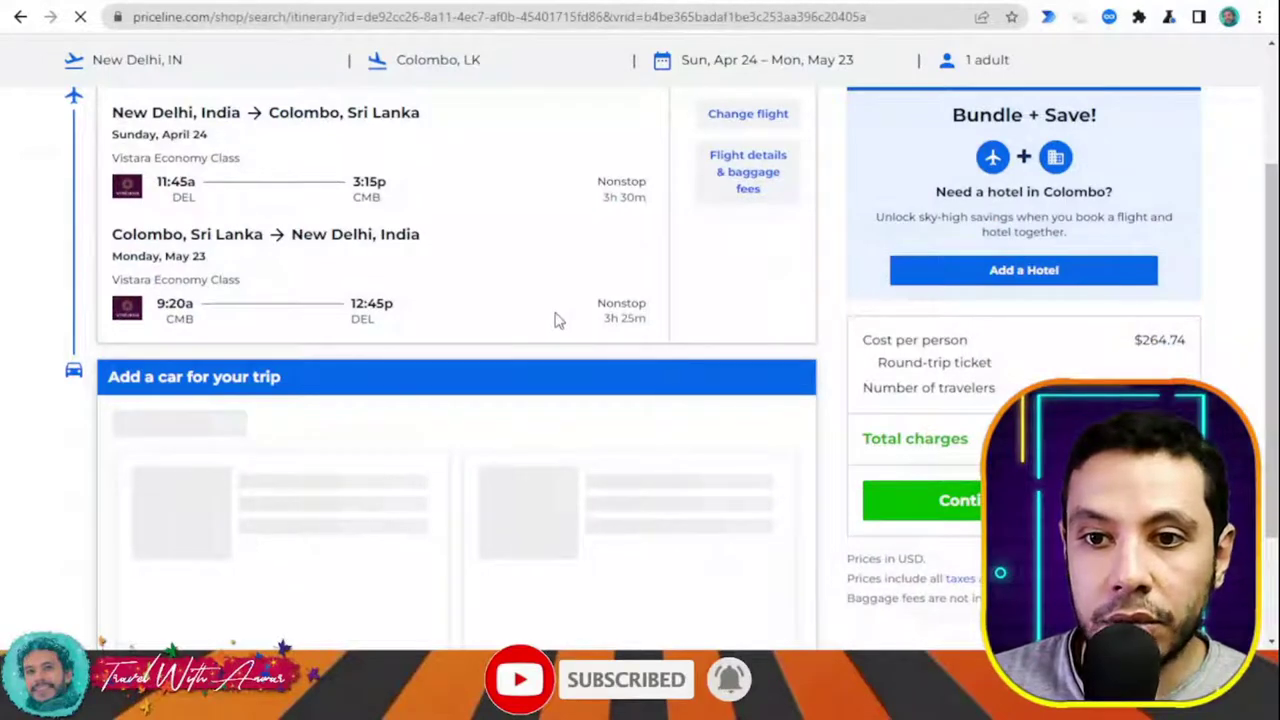
pyautogui.scroll(-2, 560, 300)
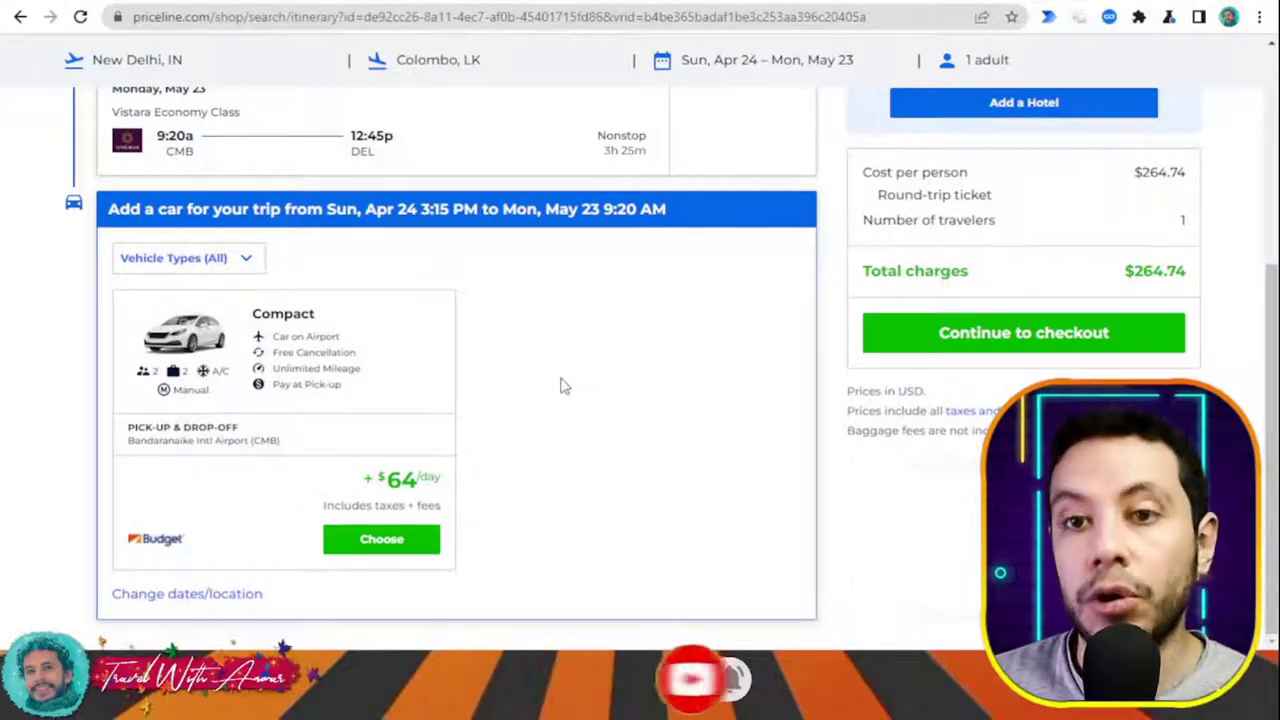
pyautogui.scroll(3, 572, 385)
pyautogui.scroll(1, 578, 388)
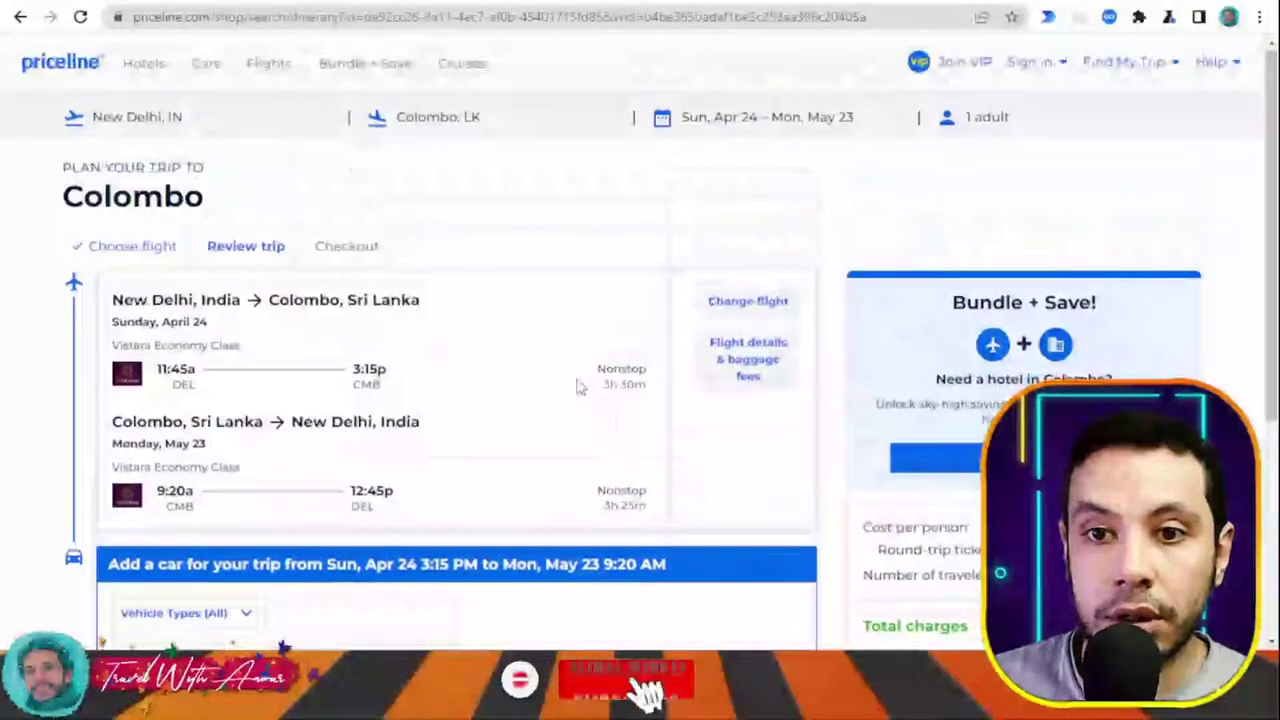
pyautogui.scroll(-4, 578, 388)
pyautogui.scroll(3, 578, 388)
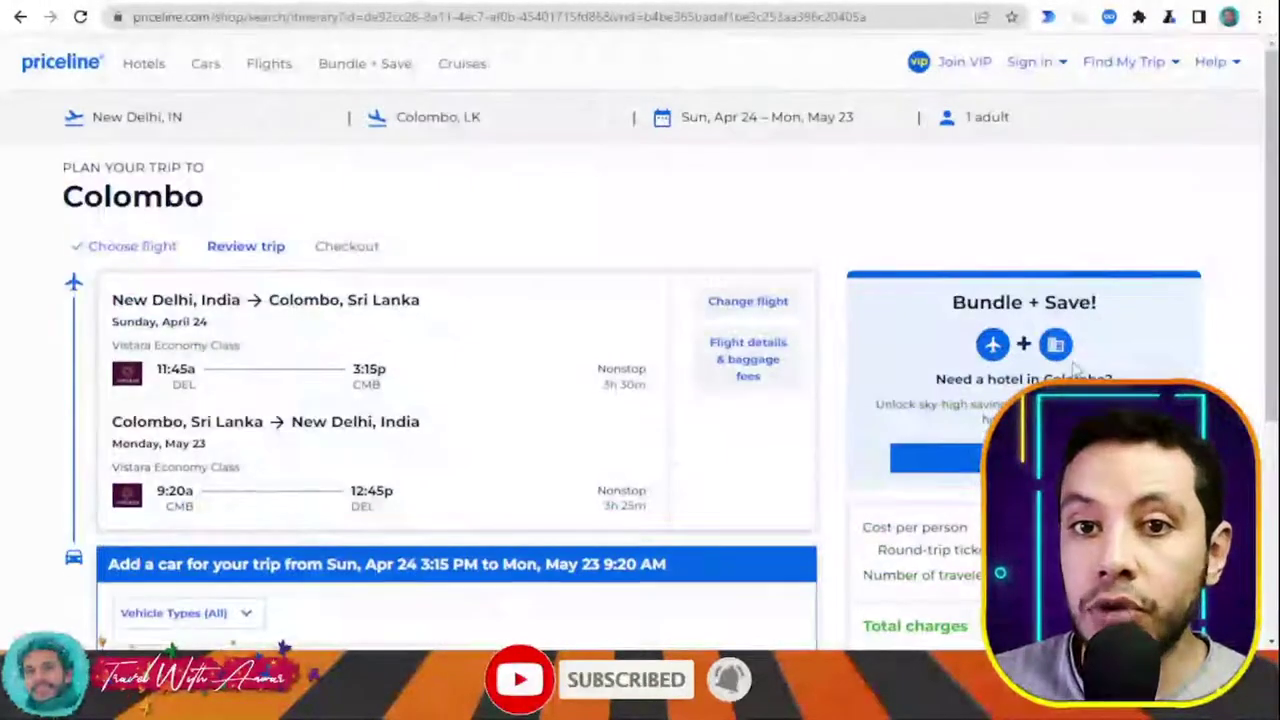
pyautogui.scroll(-3, 477, 277)
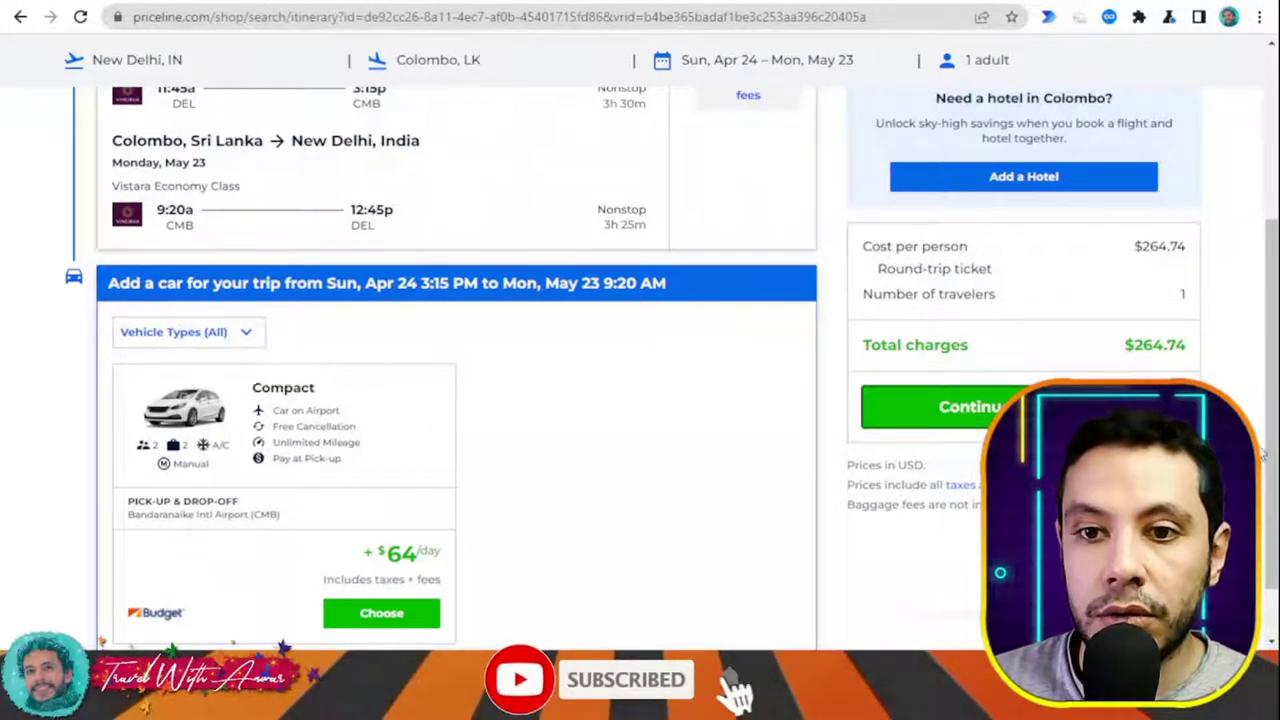
pyautogui.scroll(-1, 1245, 340)
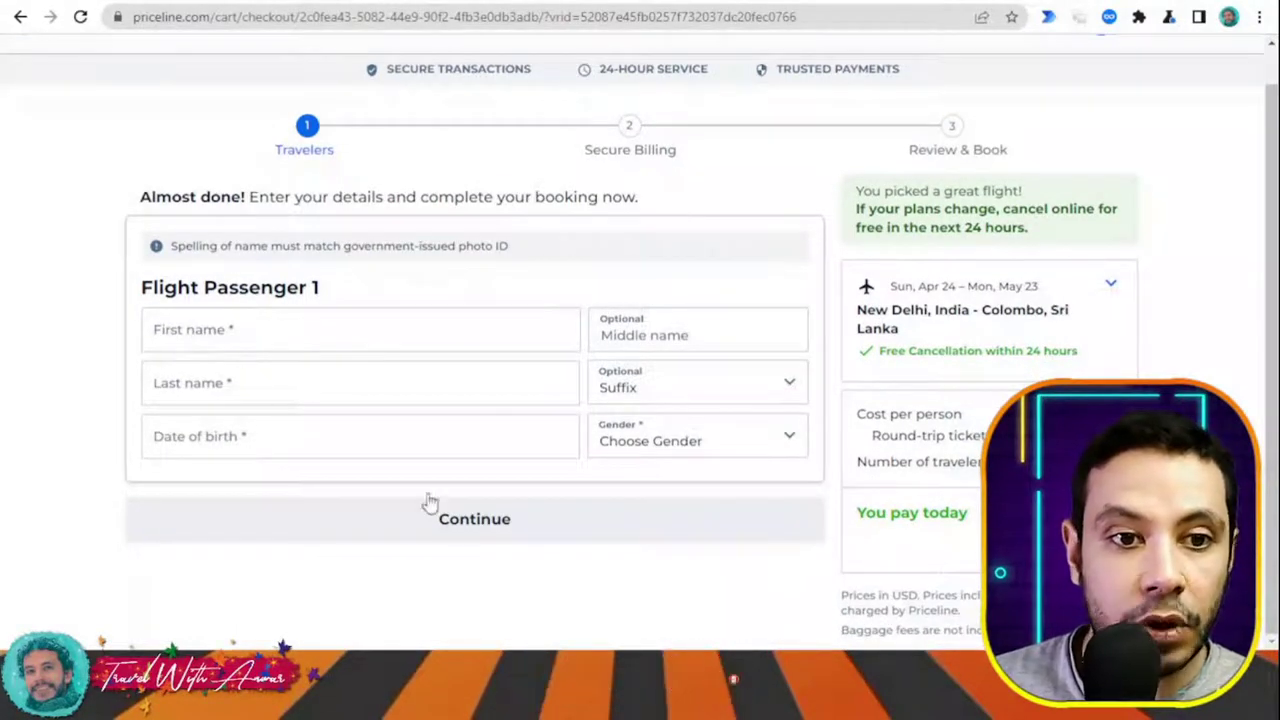
# Step: Fill in the first and last name of Flight Passenger 1, leaving the optional middle name empty
pyautogui.click(710, 334)
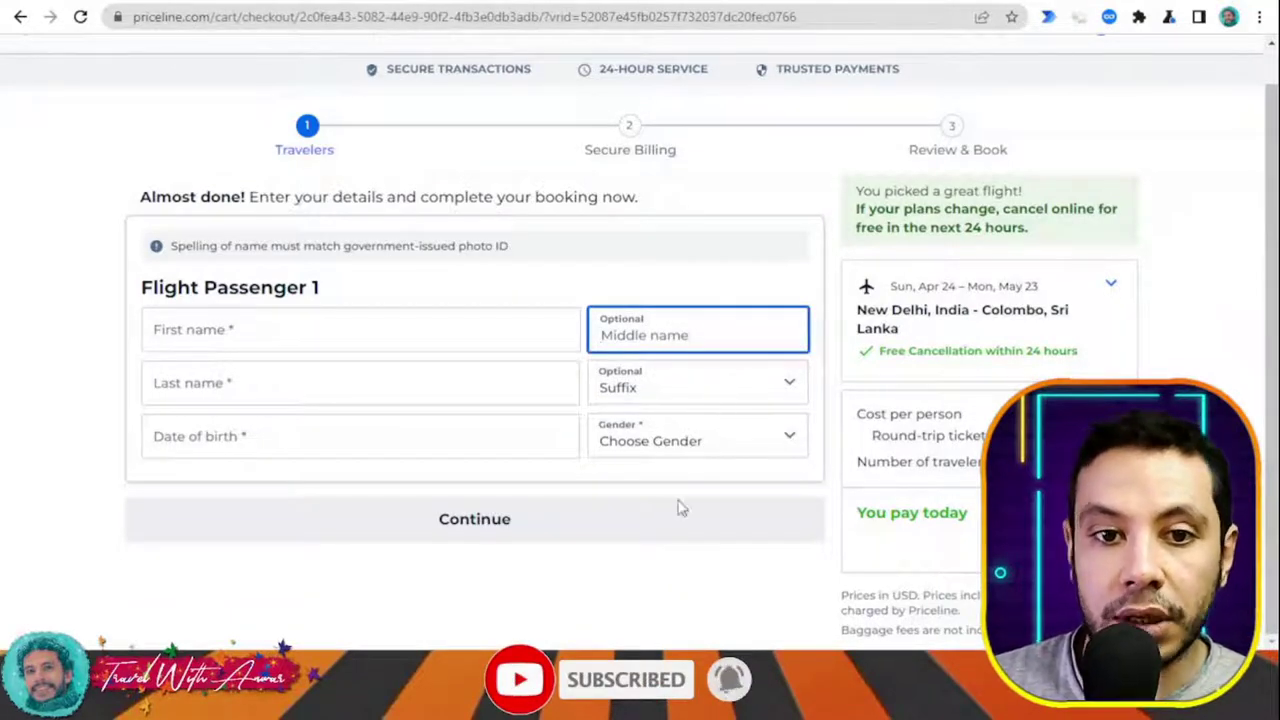
pyautogui.scroll(1, 233, 362)
pyautogui.click(233, 362)
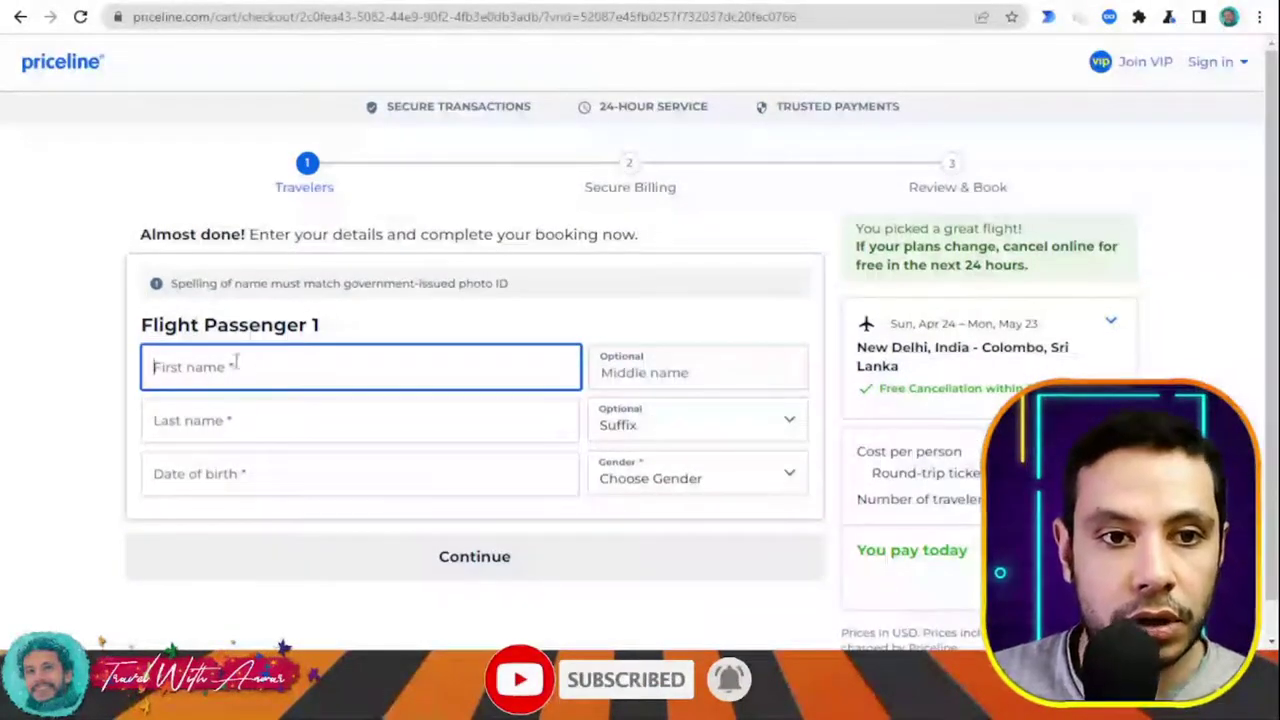
pyautogui.click(246, 414)
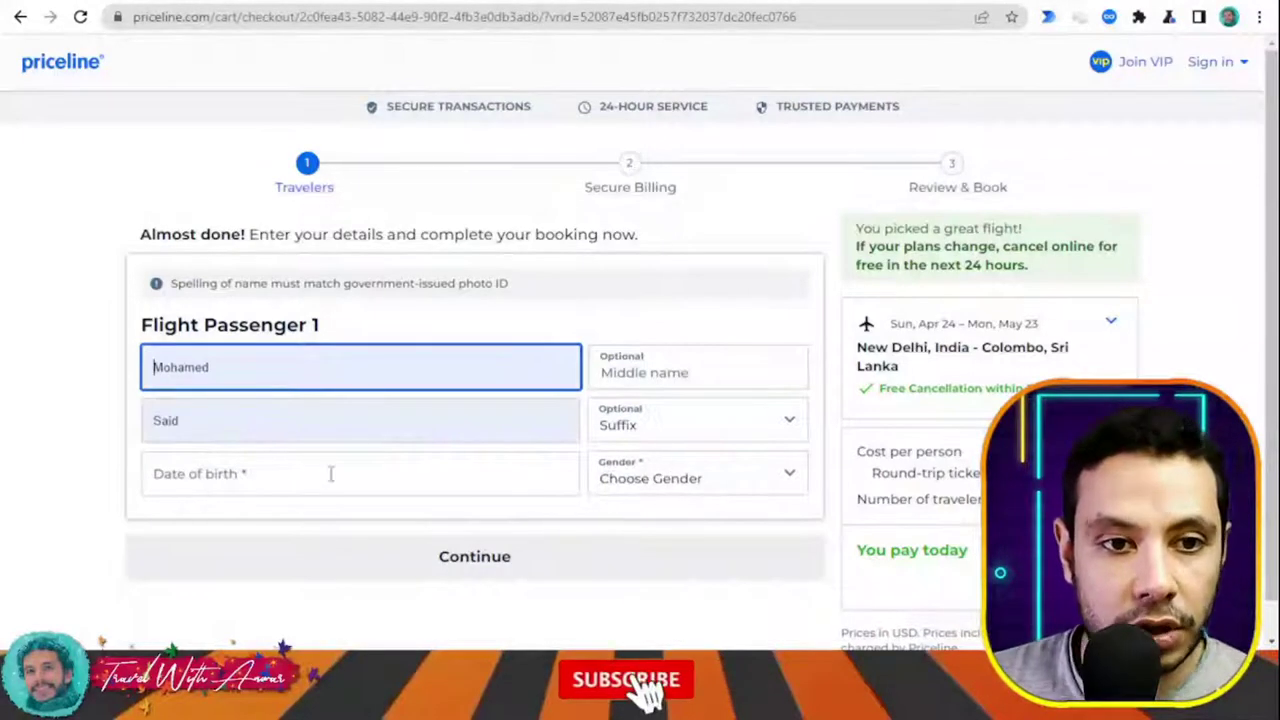
# Step: Enter the passenger's date of birth in MM/DD/YYYY format
pyautogui.click(278, 475)
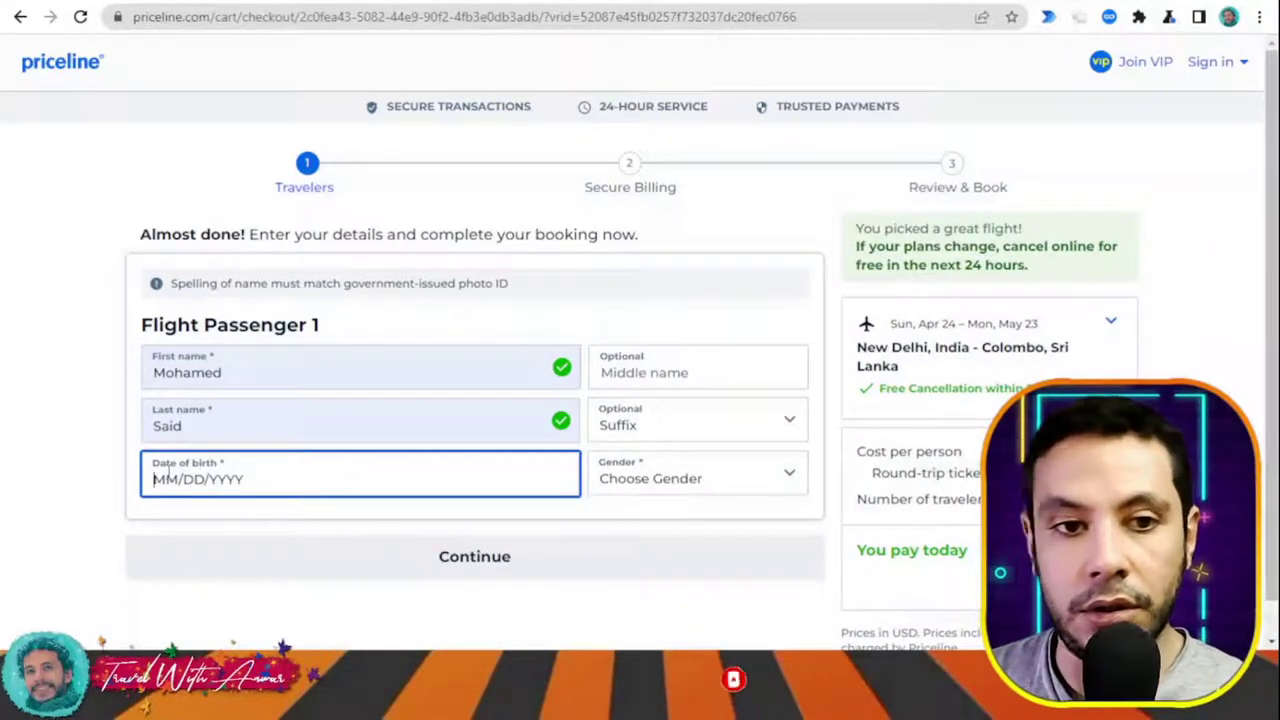
pyautogui.write('00')
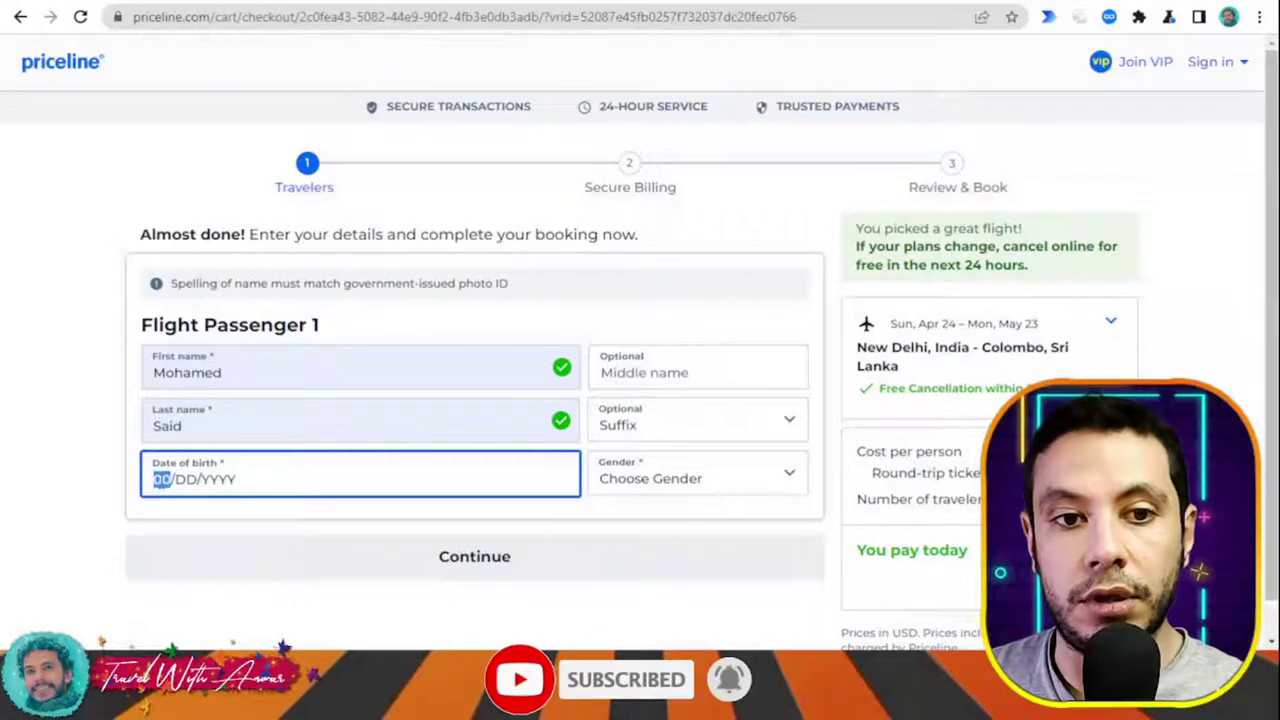
pyautogui.press('BackSpace')
pyautogui.write('02/')
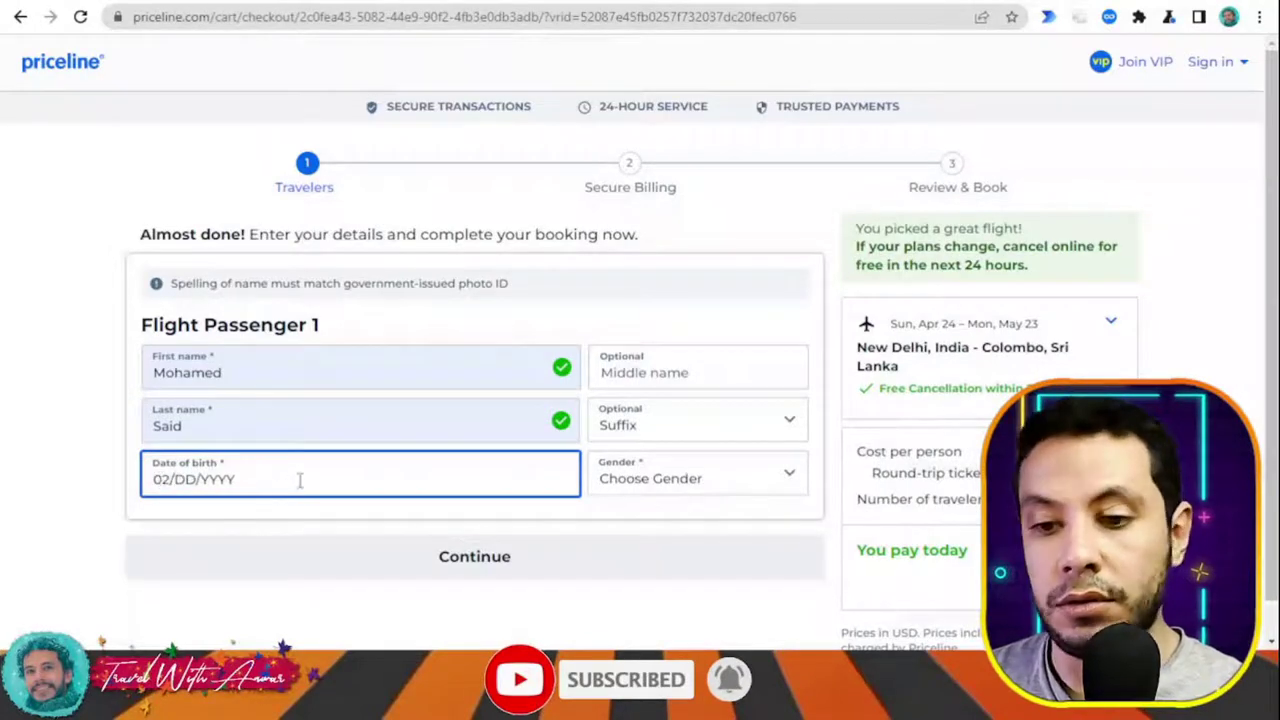
pyautogui.write('01/')
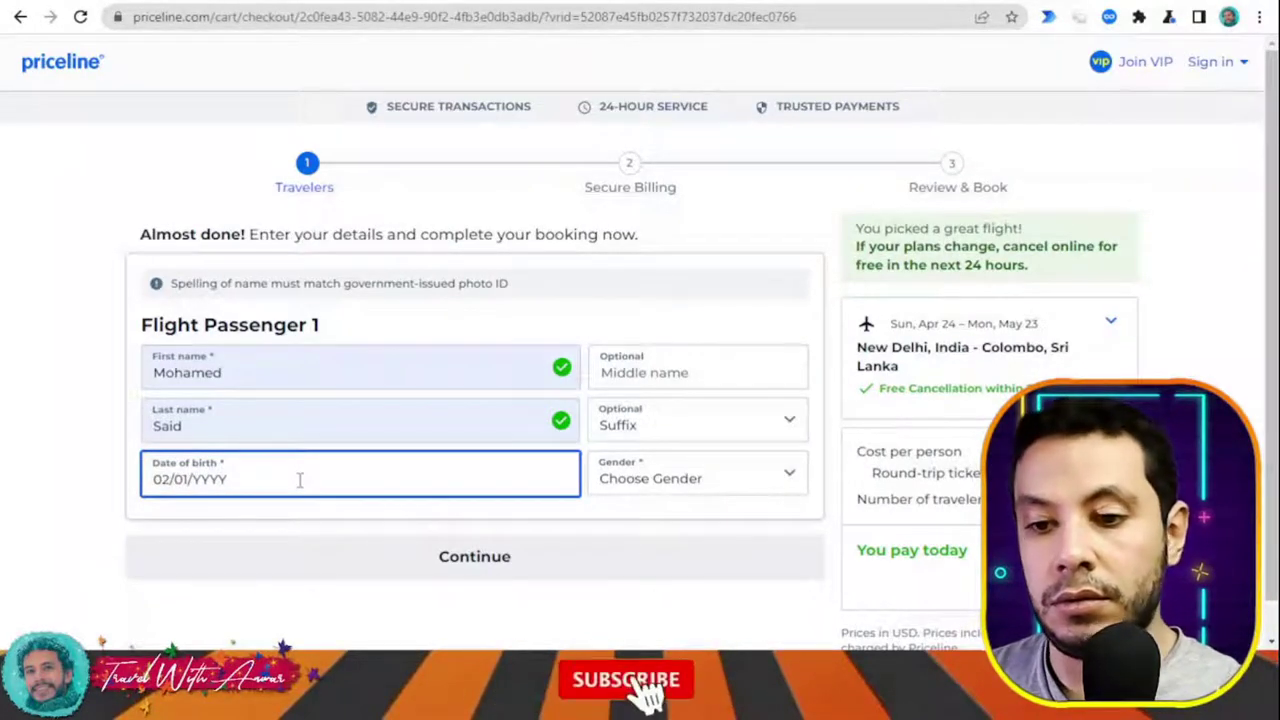
pyautogui.write('1991')
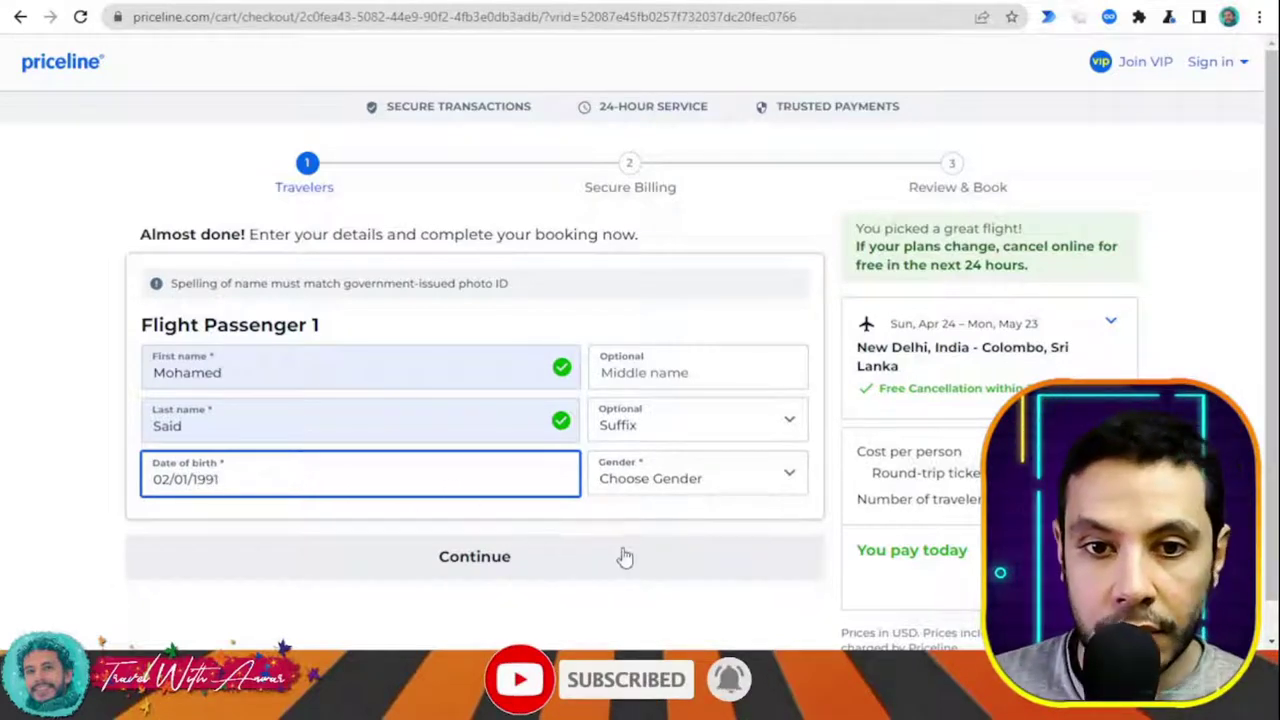
# Step: Set the passenger's gender to male and continue to secure billing
pyautogui.scroll(-1, 650, 500)
pyautogui.click(517, 532)
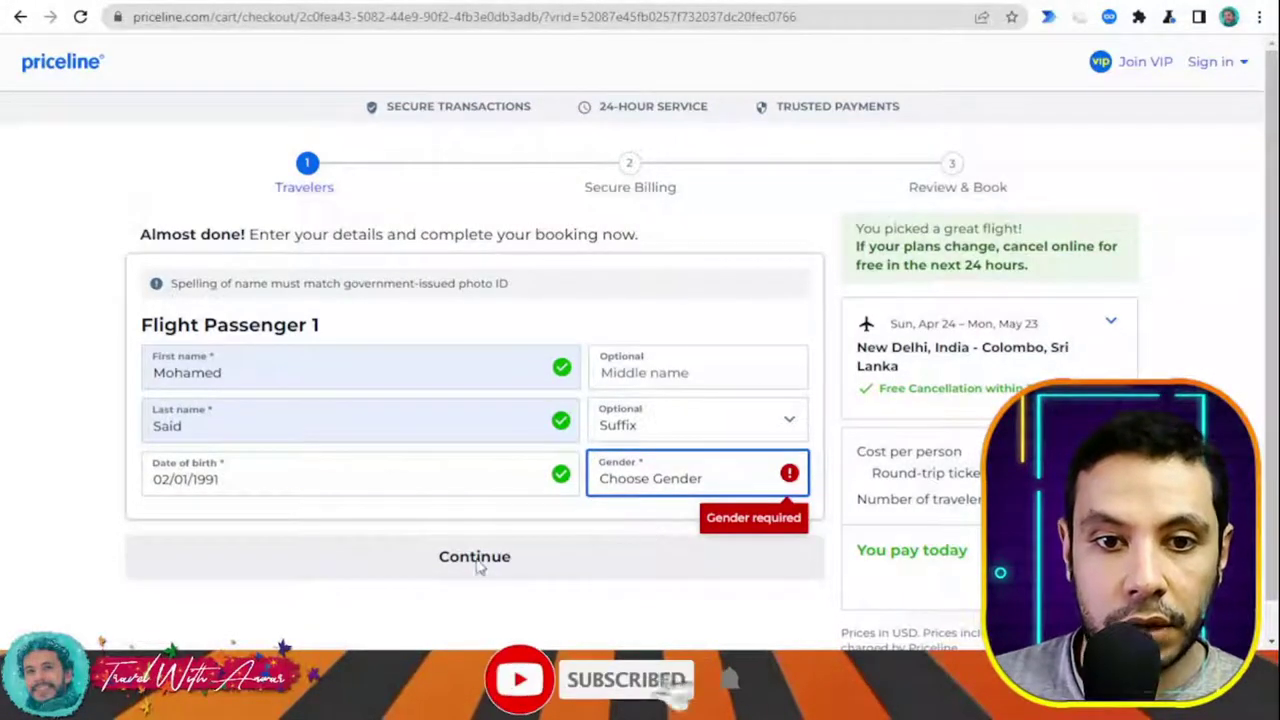
pyautogui.press('m')
pyautogui.click(594, 557)
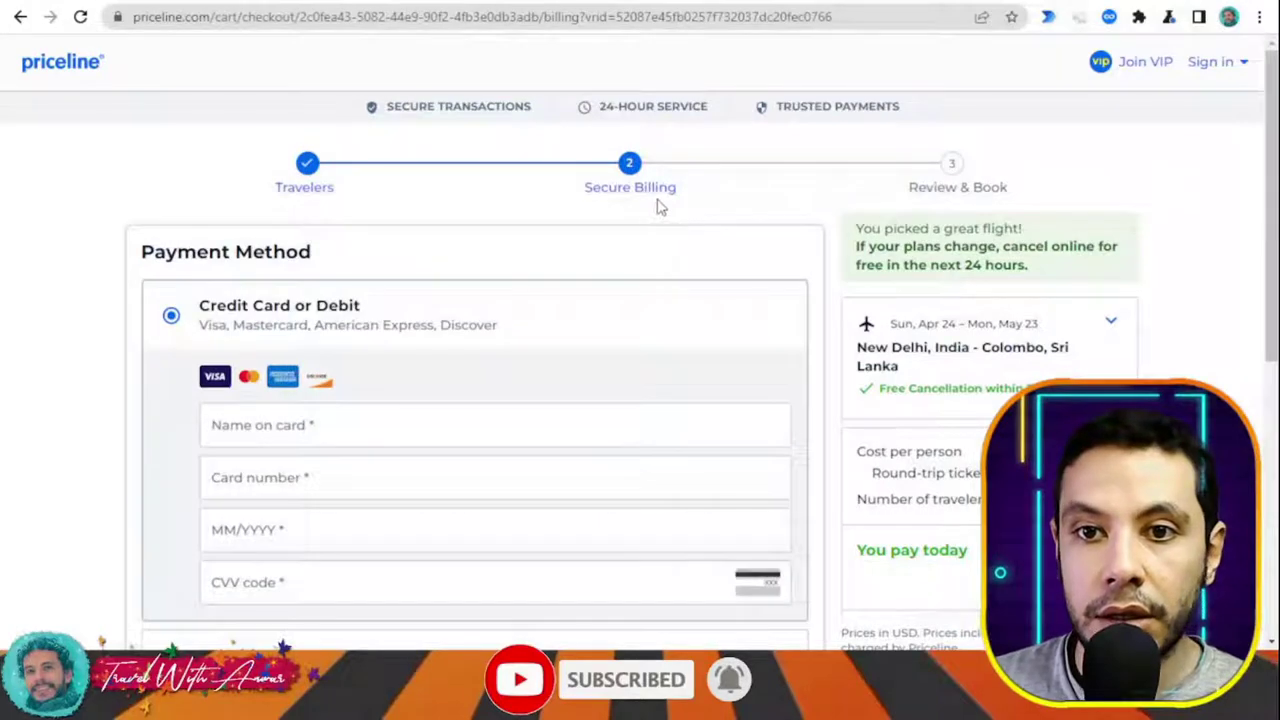
# Step: Examine the payment method options and the required card, billing address and contact fields of the secure billing form
pyautogui.scroll(-3, 465, 183)
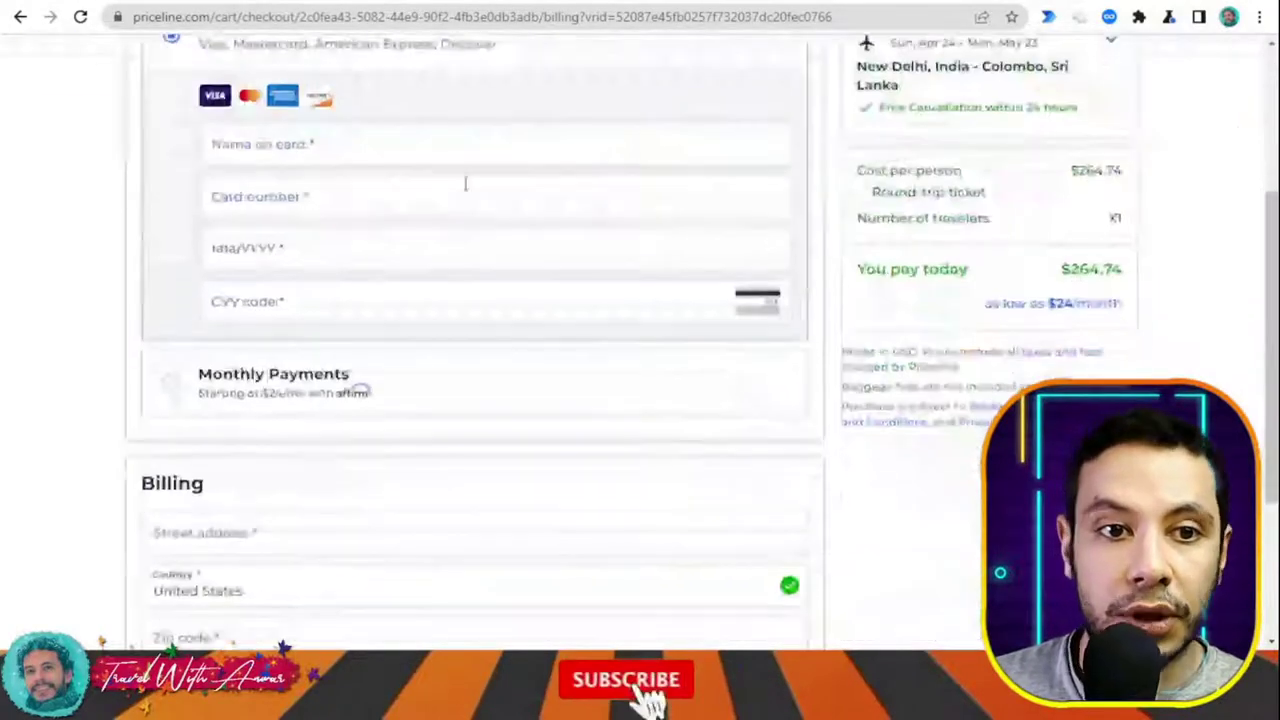
pyautogui.scroll(-2, 357, 323)
pyautogui.scroll(3, 663, 292)
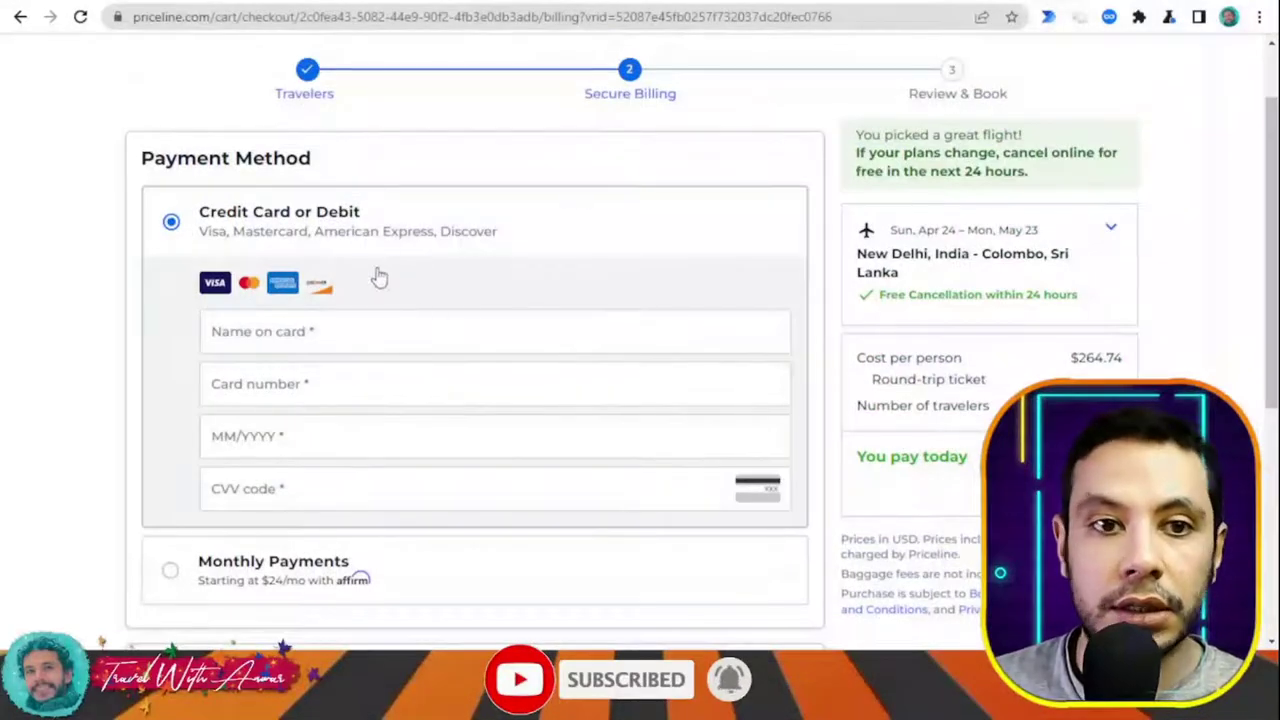
pyautogui.scroll(-5, 369, 289)
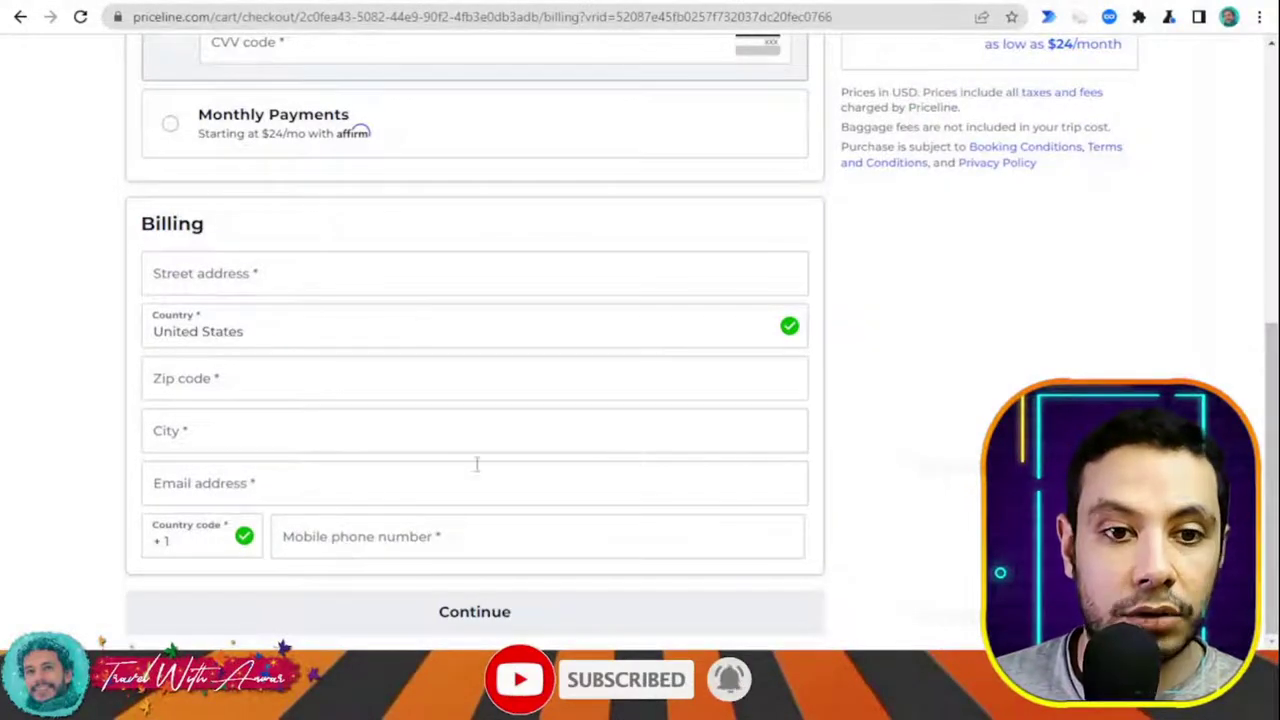
pyautogui.scroll(6, 577, 449)
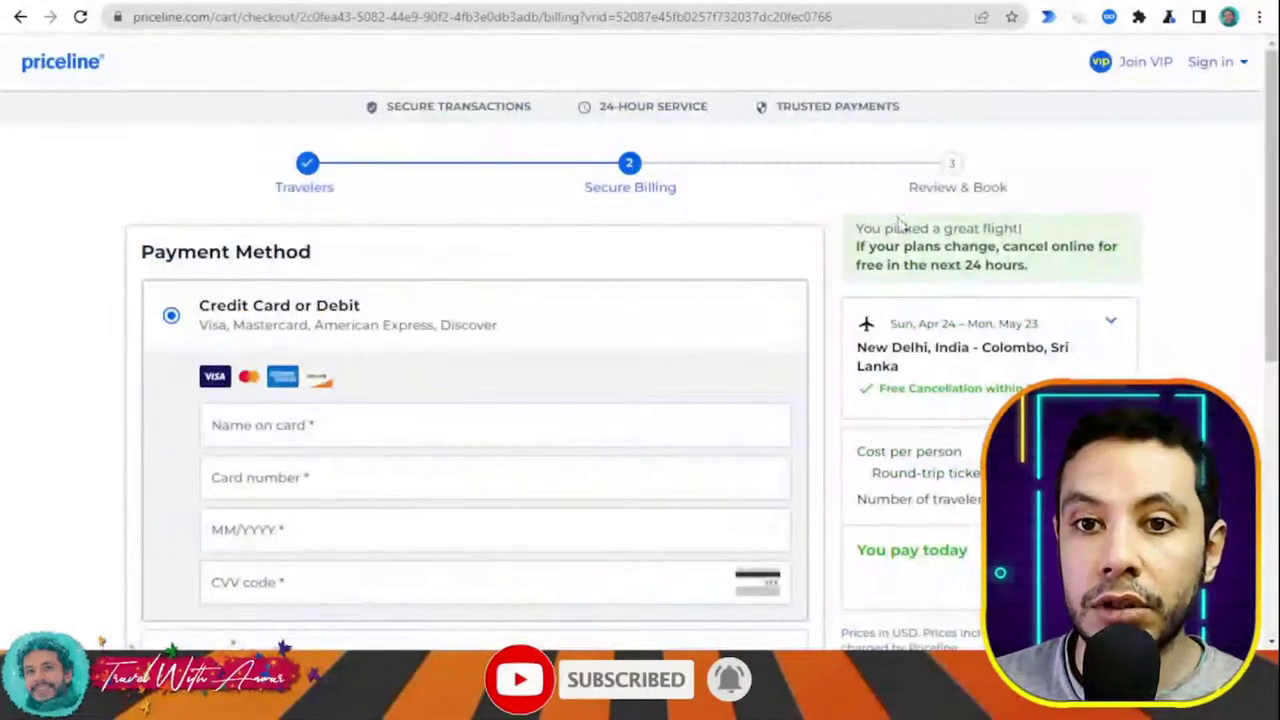
pyautogui.scroll(-5, 771, 209)
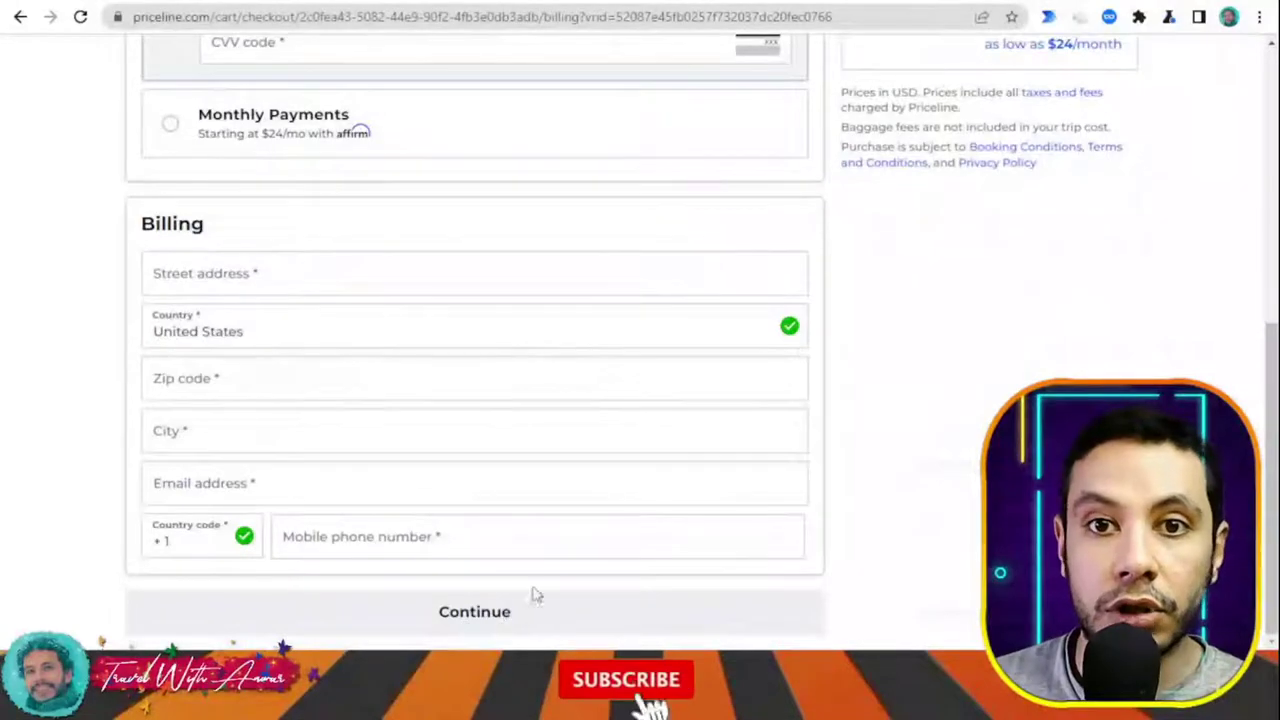
pyautogui.scroll(6, 591, 363)
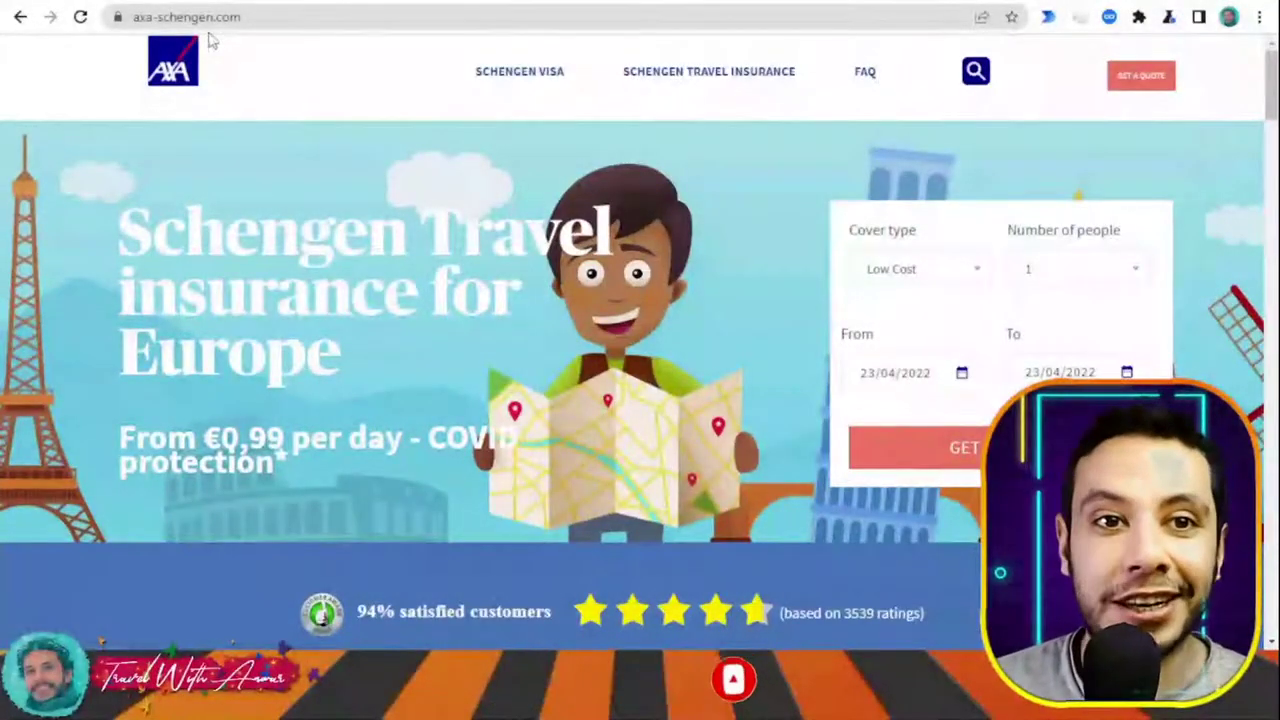
# Step: Switch to the AXA Schengen site and compare the Low Cost, Europe Travel and Multi Trip covers' prices and benefits
pyautogui.scroll(-3, 314, 171)
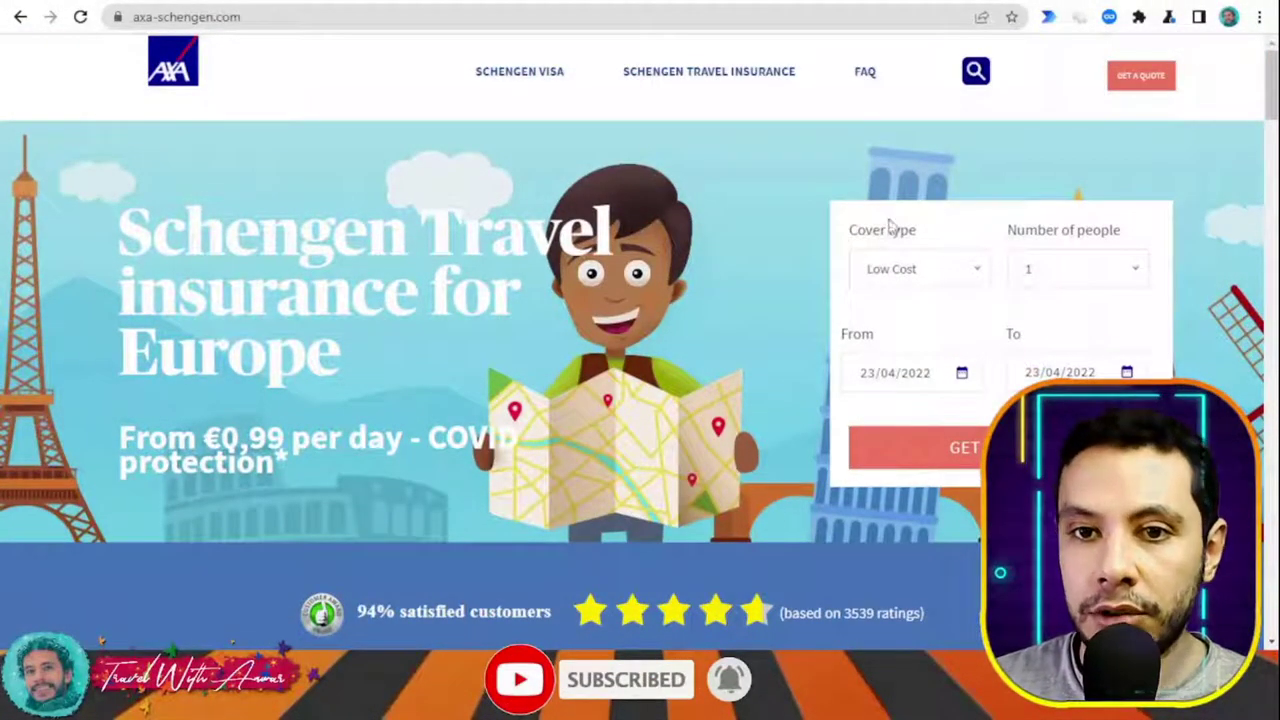
pyautogui.click(903, 275)
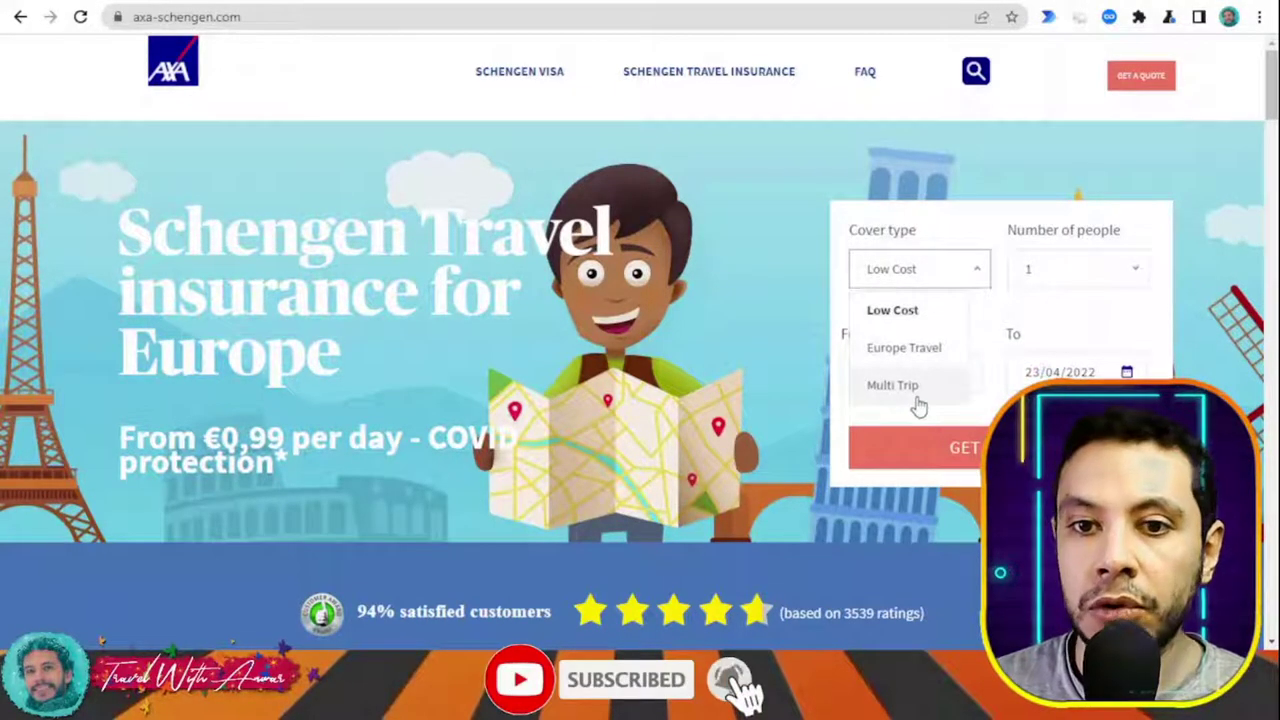
pyautogui.click(664, 315)
pyautogui.scroll(-5, 664, 315)
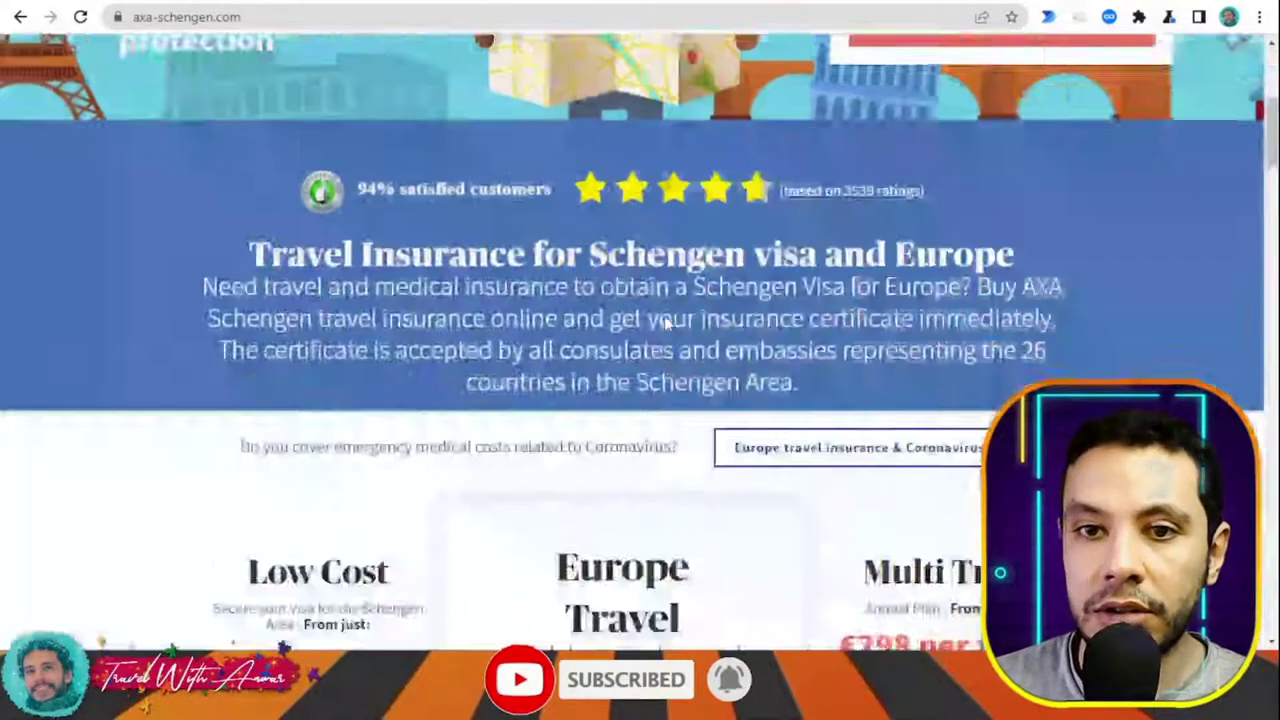
pyautogui.scroll(-5, 1110, 370)
pyautogui.scroll(-2, 1145, 368)
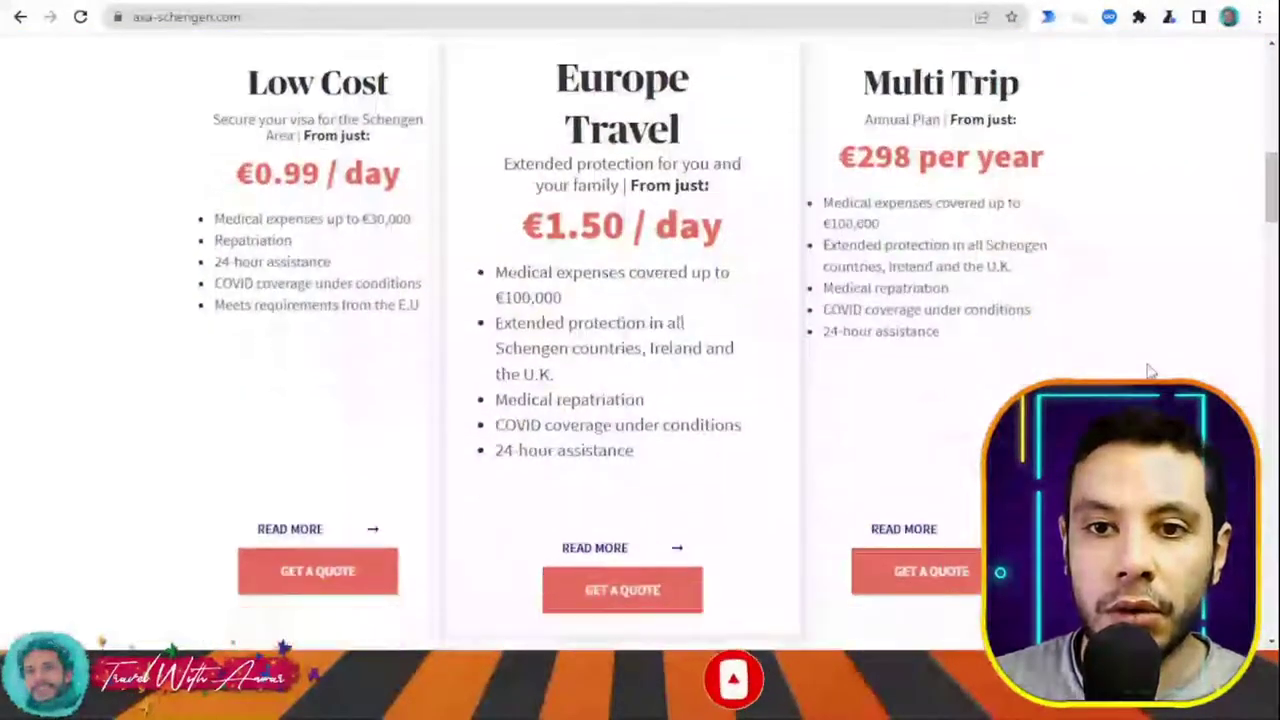
pyautogui.scroll(2, 1150, 370)
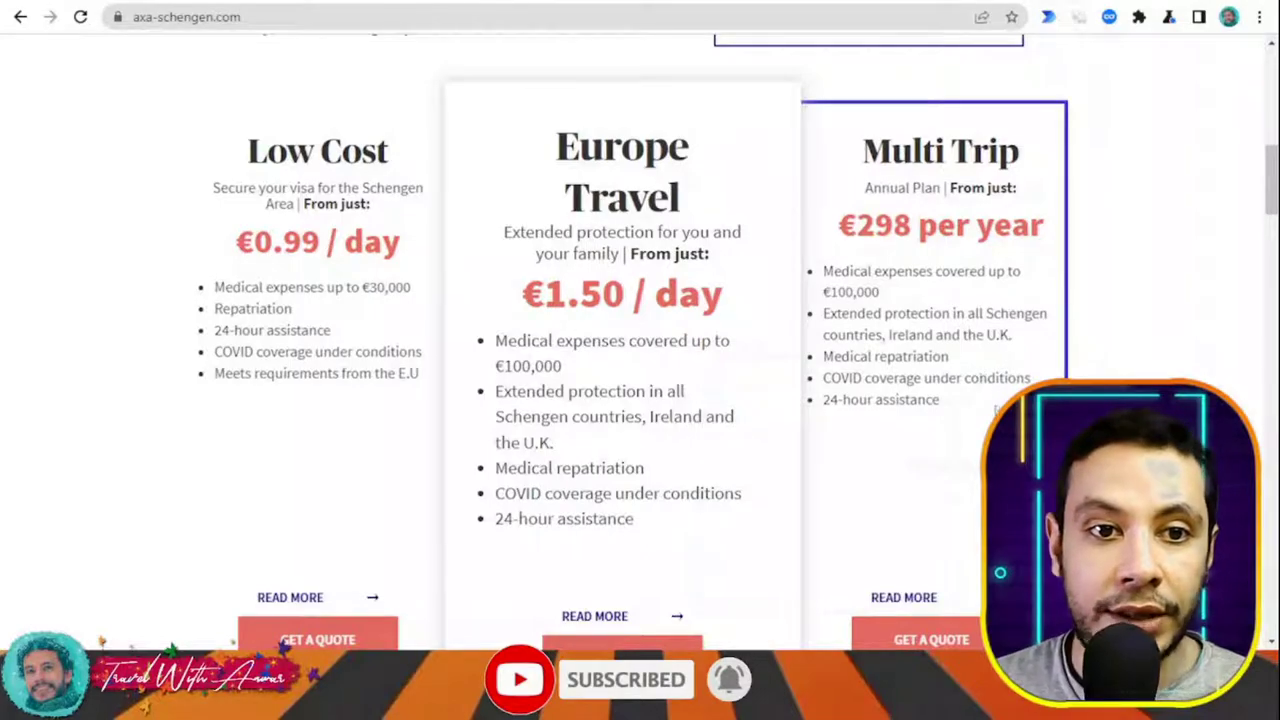
pyautogui.scroll(10, 940, 285)
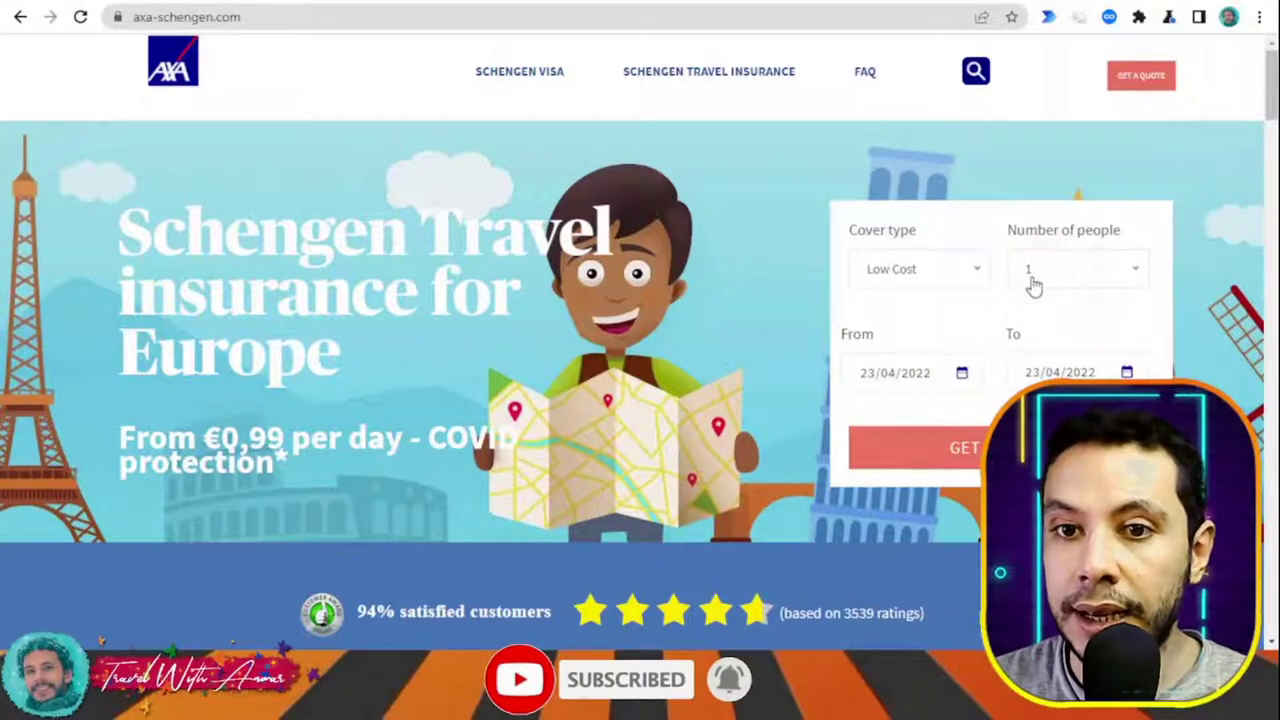
# Step: Set the Low Cost insurance dates from 01/05/2022 to 31/05/2022 for one person and get a quote
pyautogui.click(917, 378)
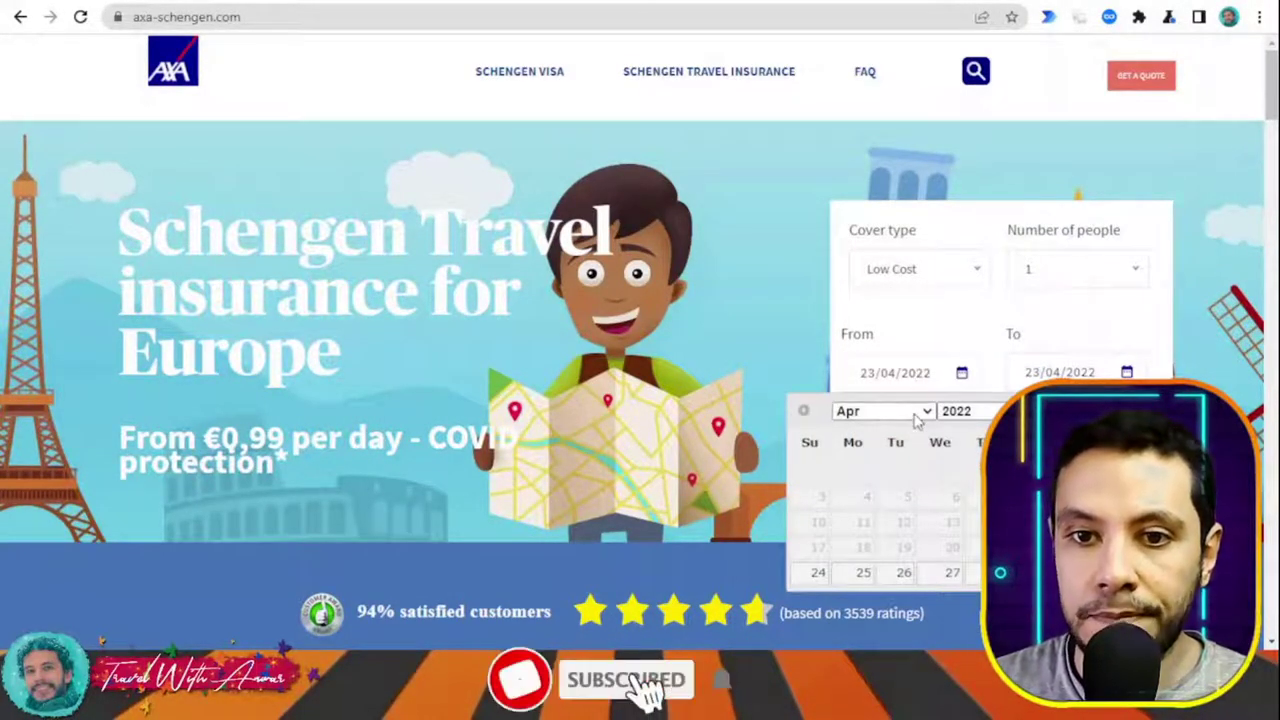
pyautogui.click(915, 412)
pyautogui.click(918, 440)
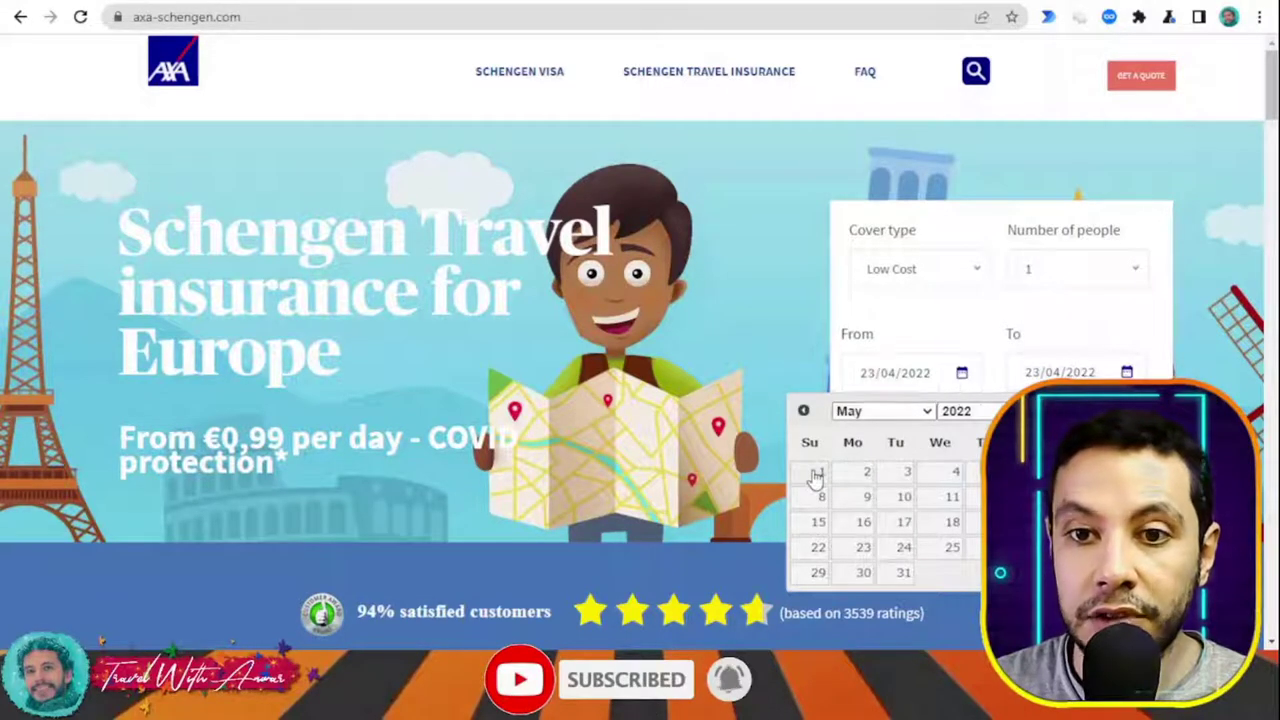
pyautogui.click(819, 473)
pyautogui.click(1083, 372)
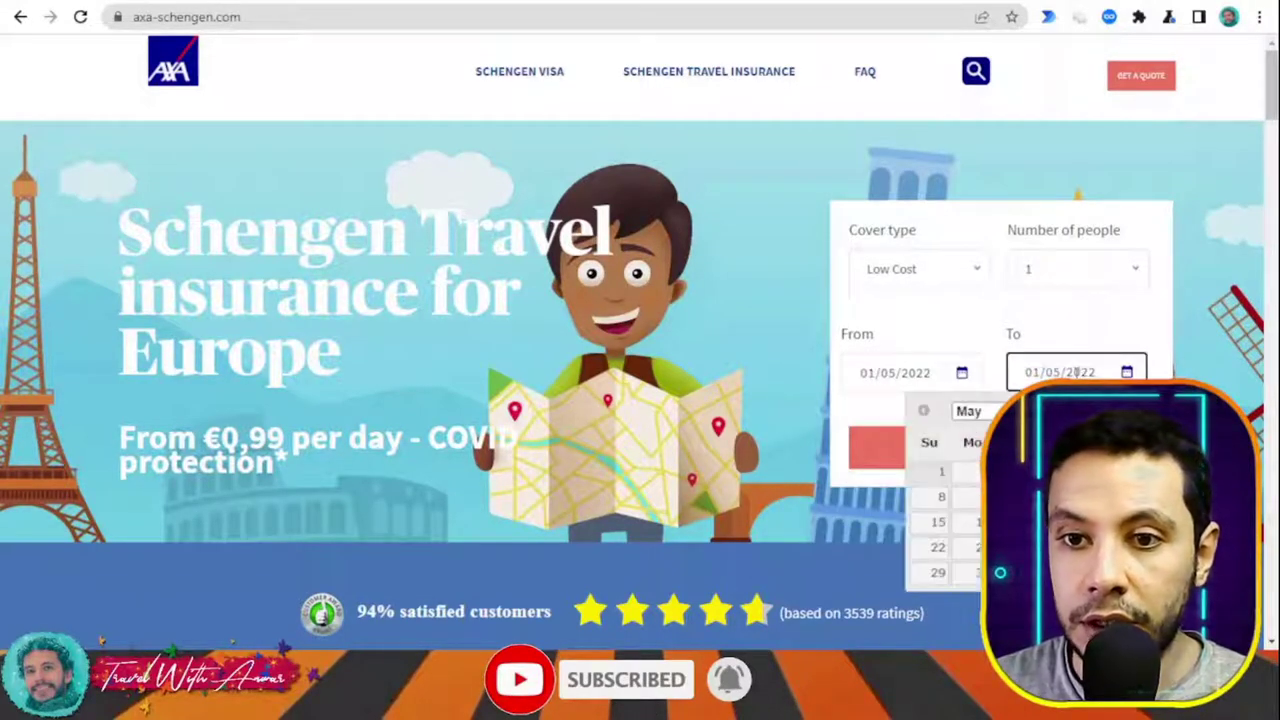
pyautogui.click(1015, 572)
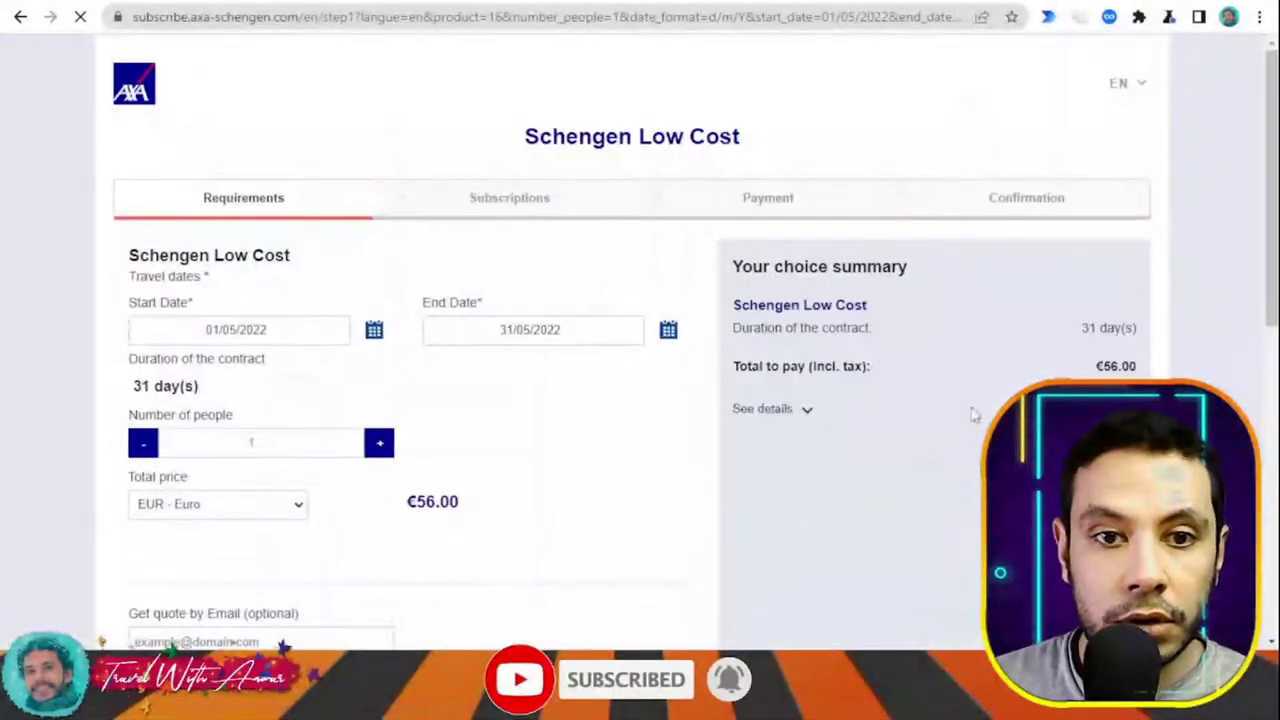
# Step: Review the Schengen Low Cost quote's duration, total and optional fields, and accept the price, procedures and general terms and conditions
pyautogui.scroll(-1, 623, 403)
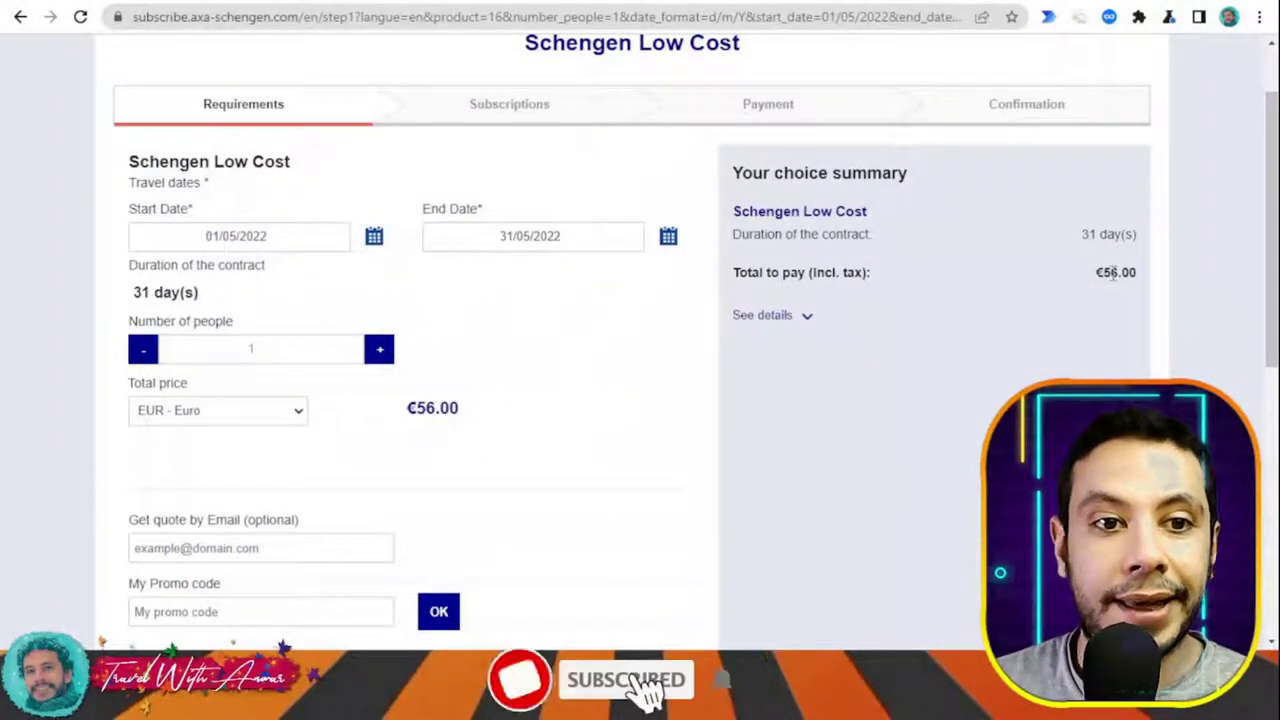
pyautogui.scroll(1, 757, 362)
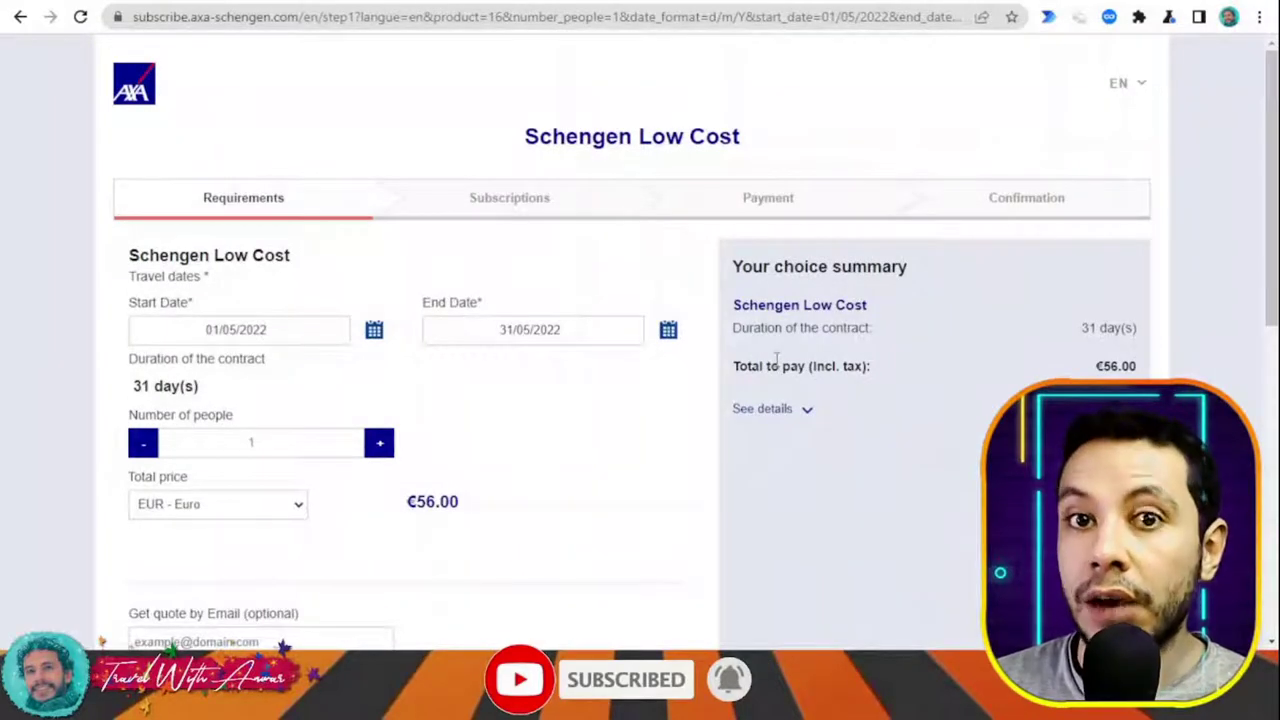
pyautogui.moveTo(1101, 366); pyautogui.dragTo(1121, 366)
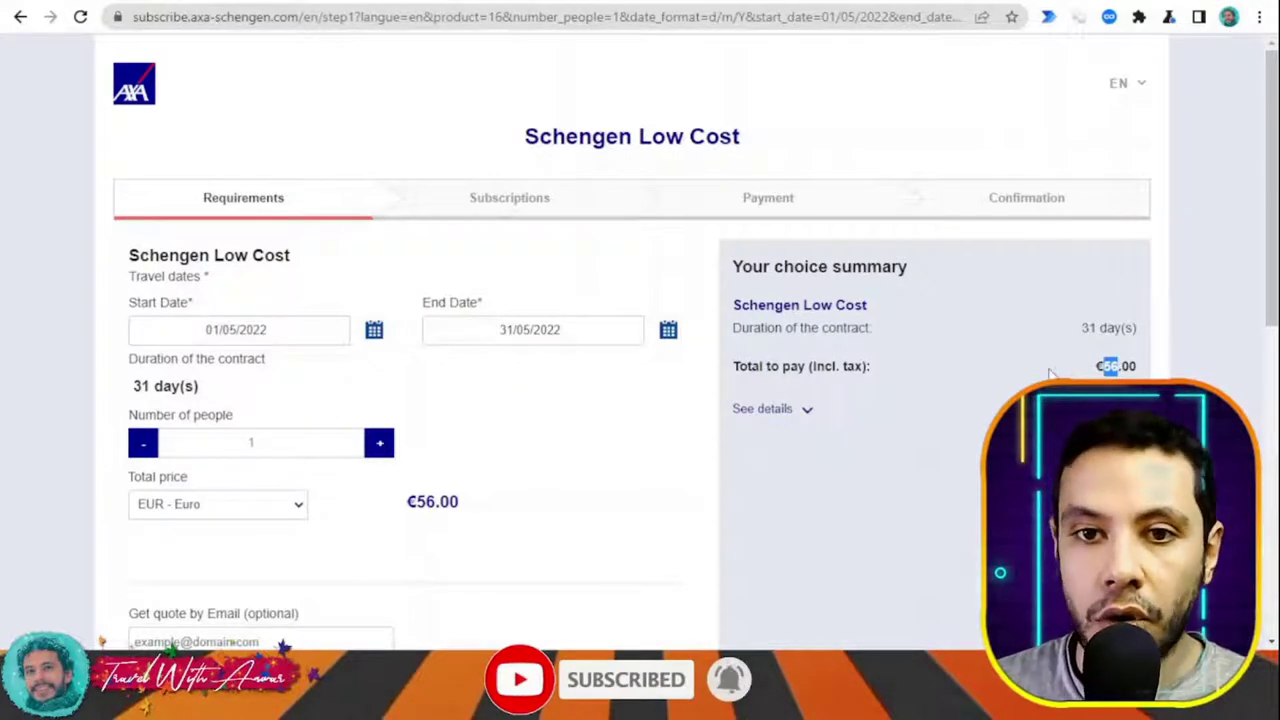
pyautogui.scroll(-3, 870, 323)
pyautogui.scroll(-1, 770, 300)
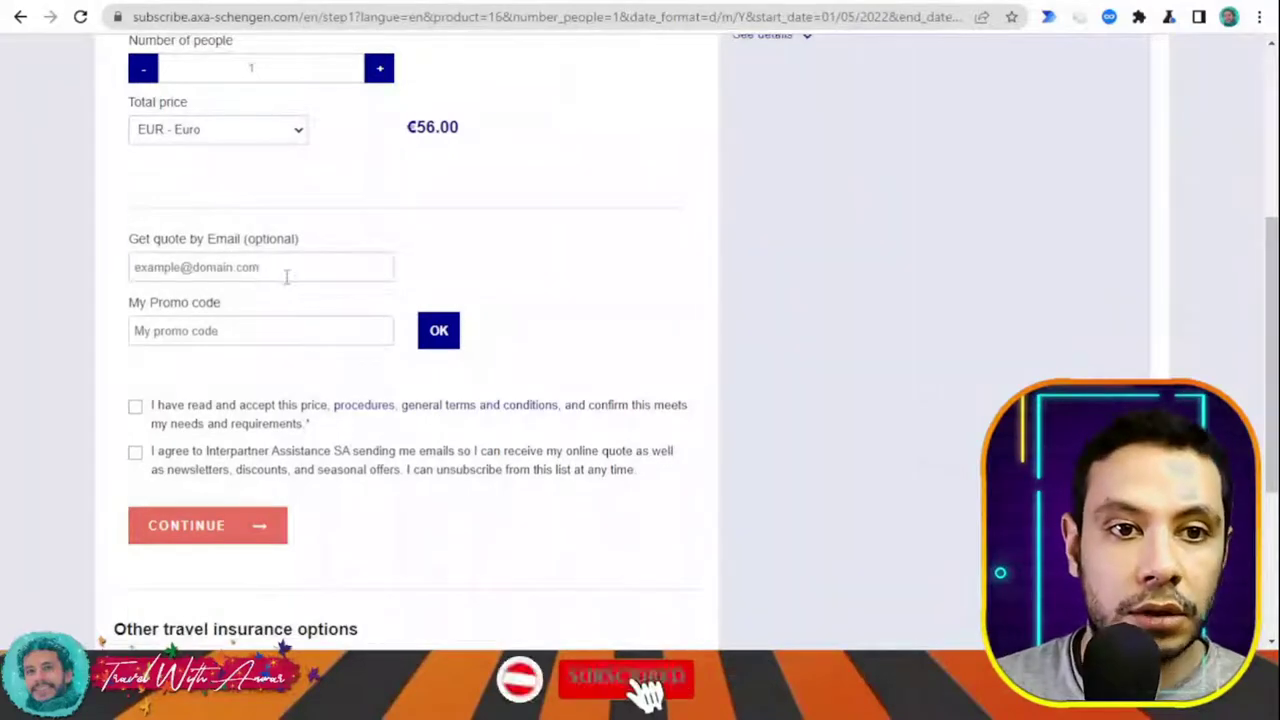
pyautogui.scroll(2, 289, 283)
pyautogui.scroll(-1, 674, 309)
pyautogui.scroll(-1, 674, 313)
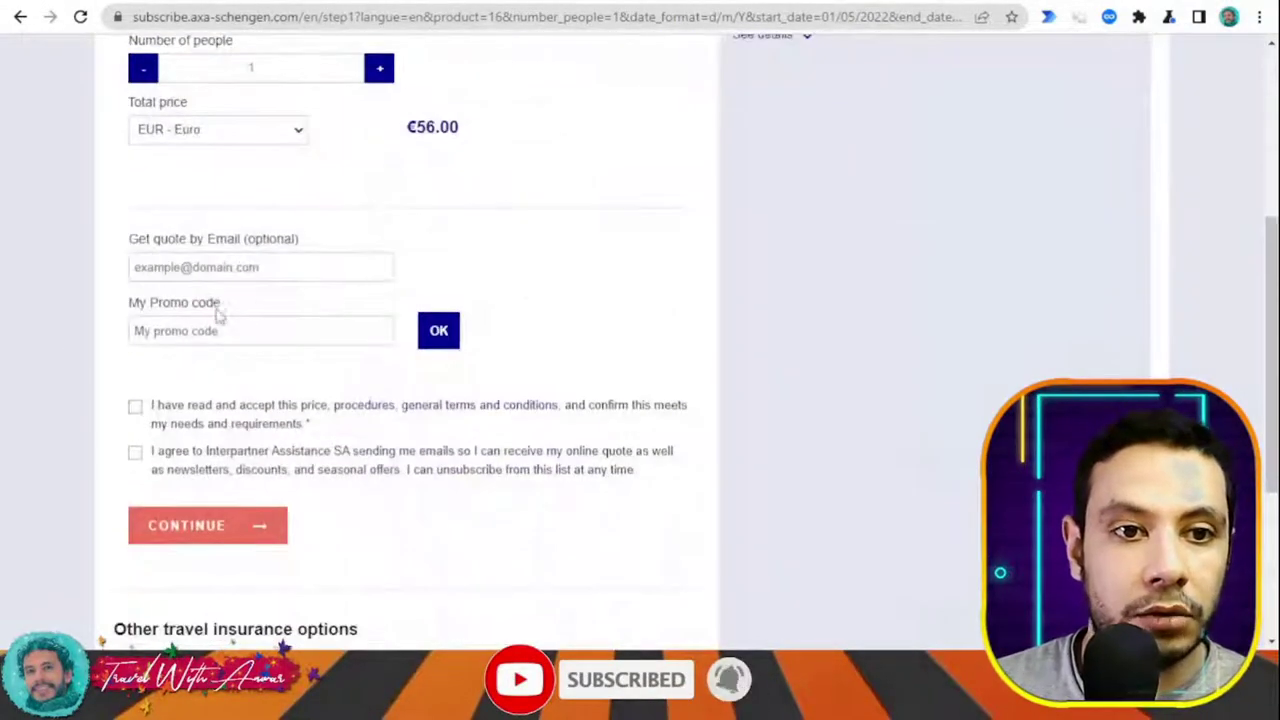
pyautogui.click(135, 408)
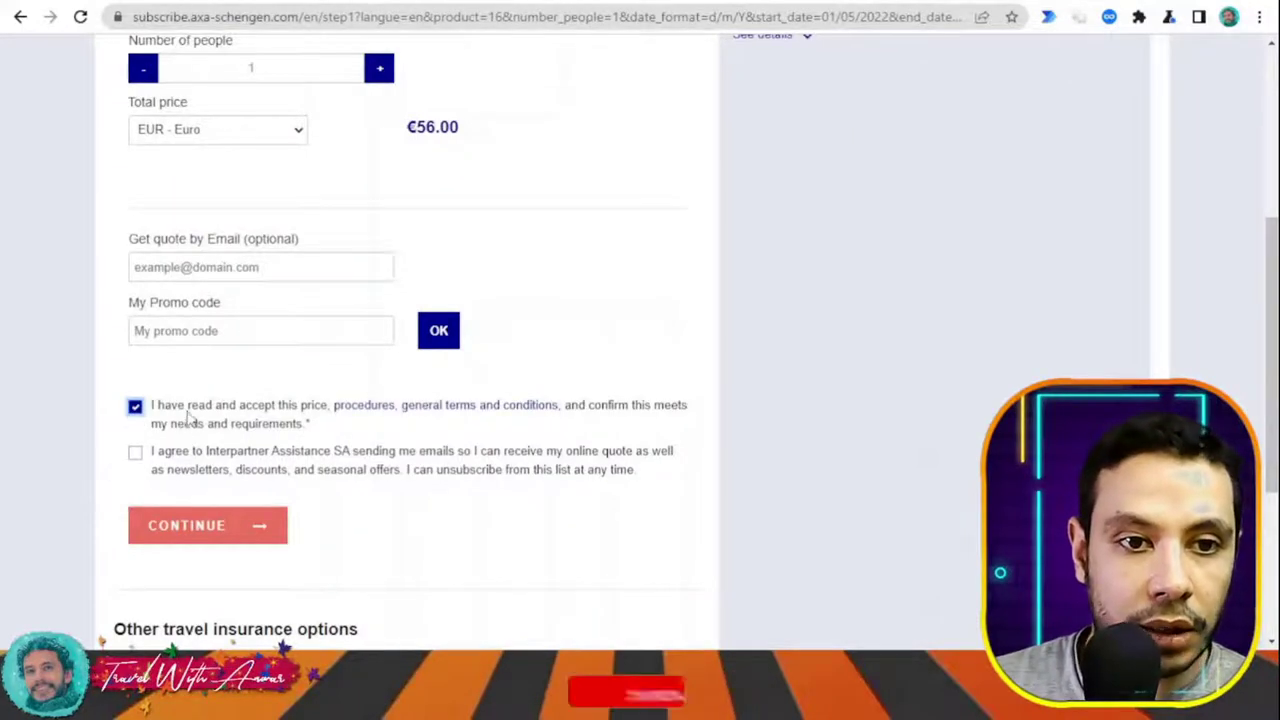